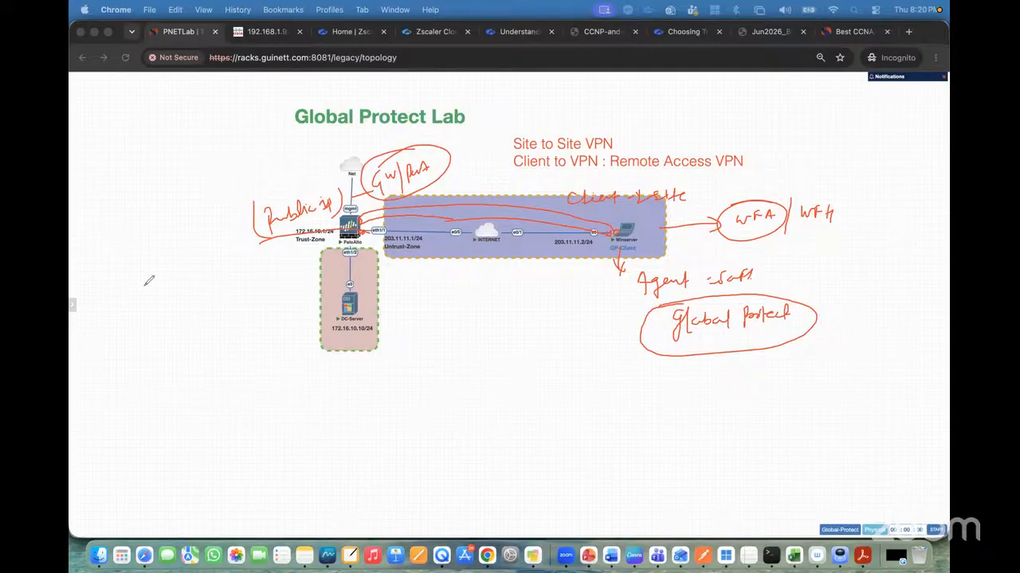
{"action": "left_click", "coordinate": [139, 363]}
{"action": "left_click", "coordinate": [84, 166]}
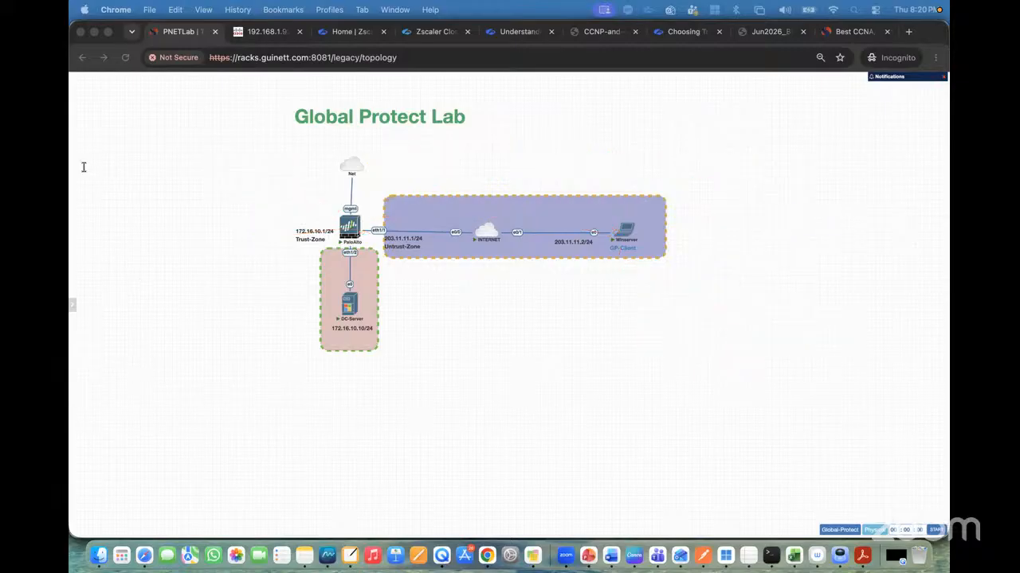
{"action": "left_click", "coordinate": [529, 169]}
{"action": "type", "text": "Underlay "}
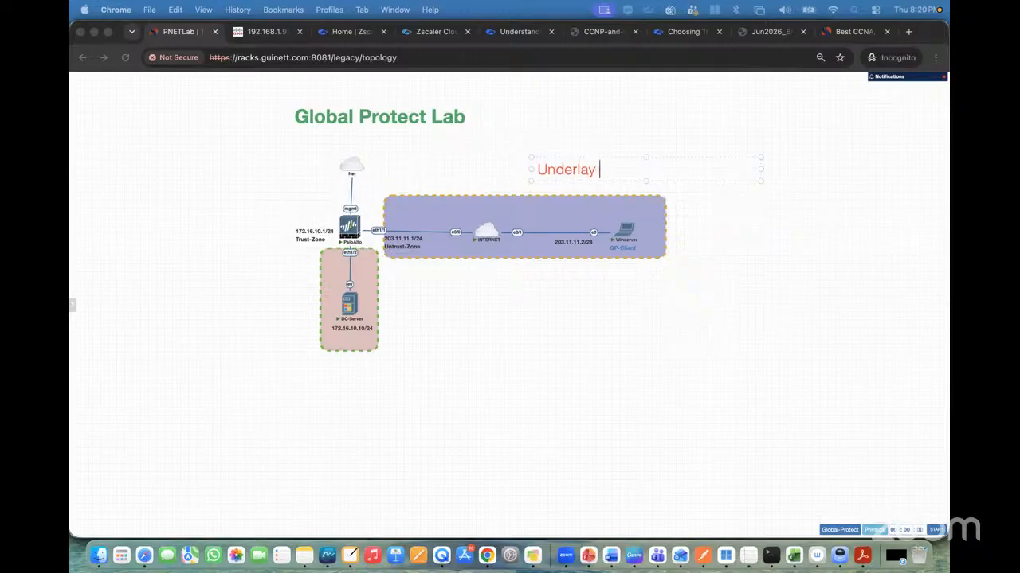
{"action": "type", "text": "Connectivi"}
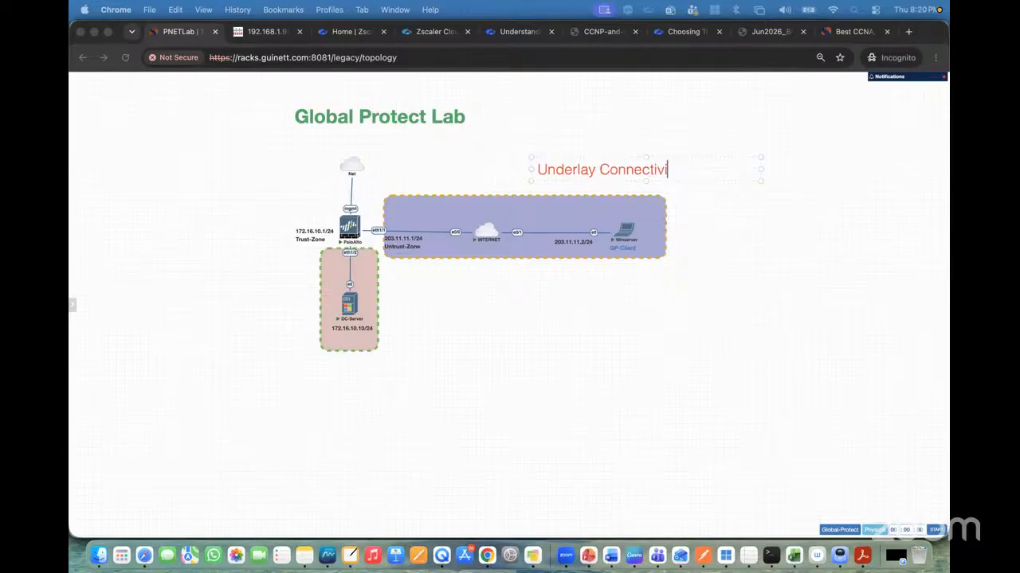
{"action": "key", "text": "BackSpace"}
{"action": "key", "text": "BackSpace"}
{"action": "type", "text": "vity:"}
{"action": "left_click", "coordinate": [135, 360]}
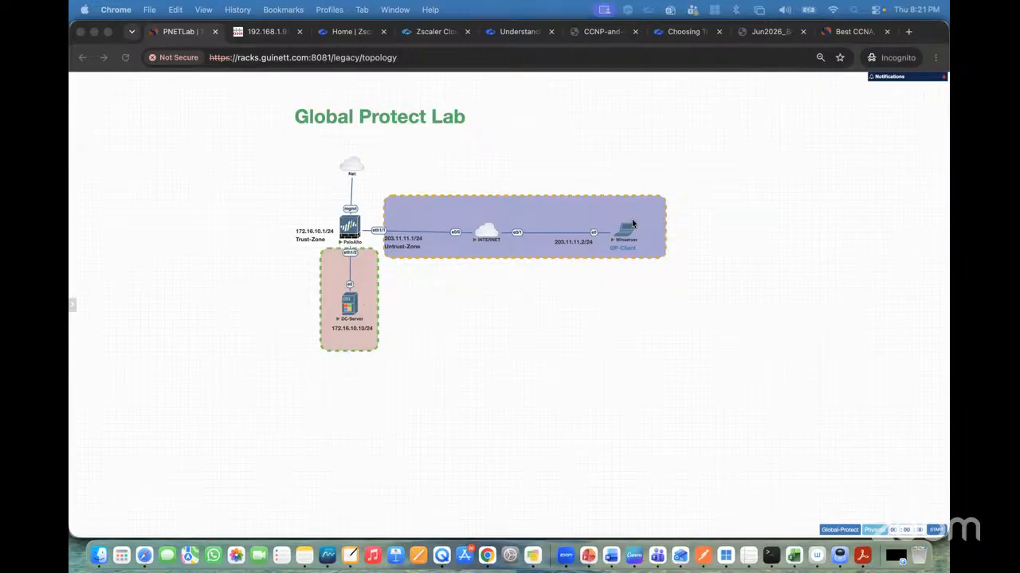
Open the Winserver node's console in its own browser tab and return to the topology.
{"action": "left_click", "coordinate": [627, 230]}
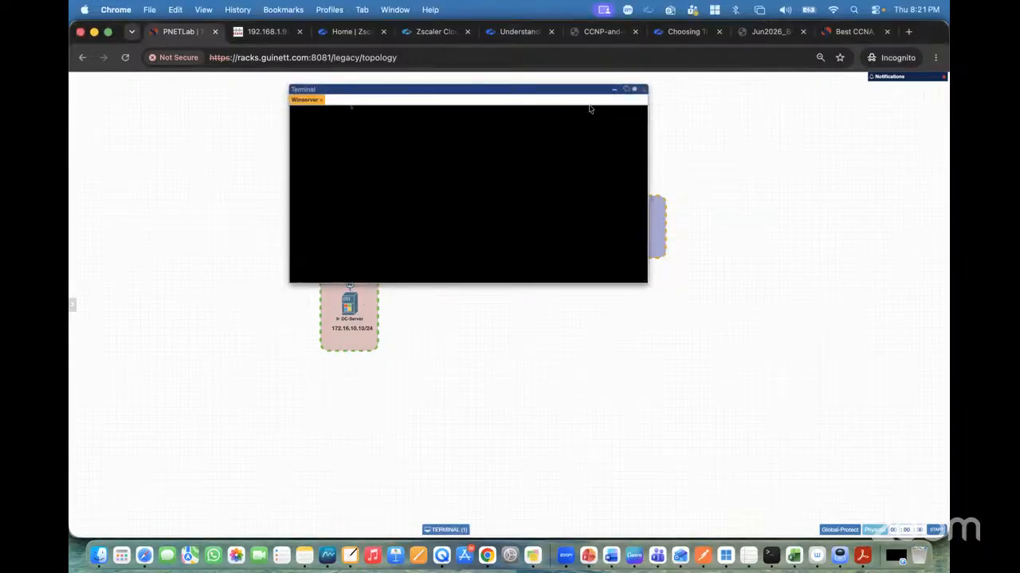
{"action": "left_click", "coordinate": [630, 89]}
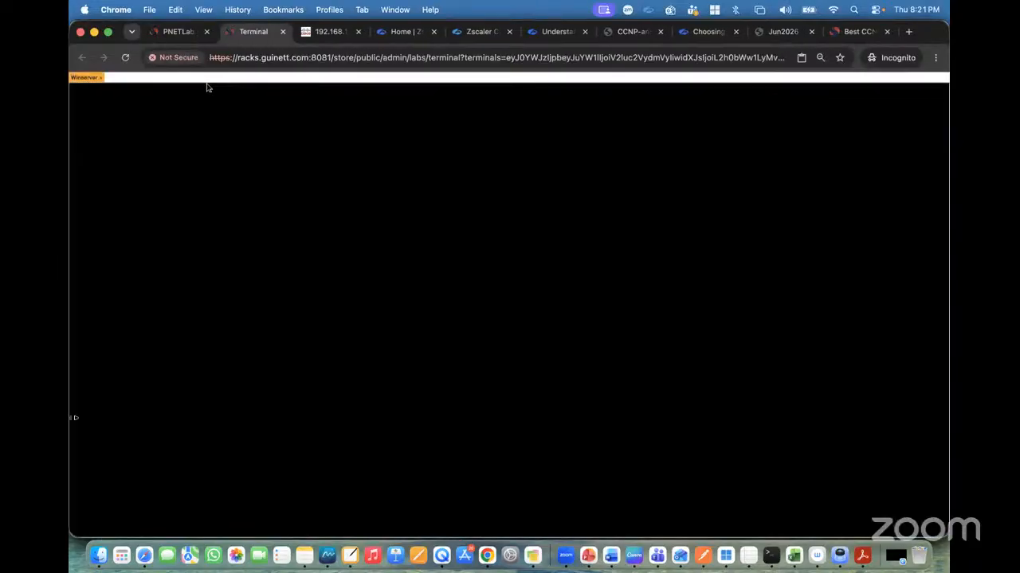
{"action": "left_click", "coordinate": [180, 32]}
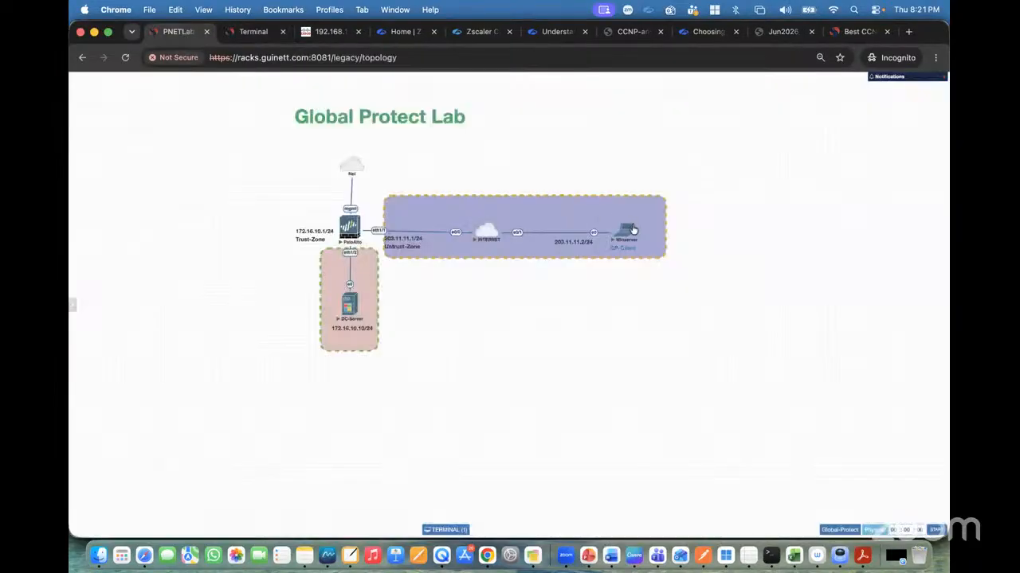
Rename the Winserver node to Laptop in its node settings and save.
{"action": "left_click", "coordinate": [628, 220]}
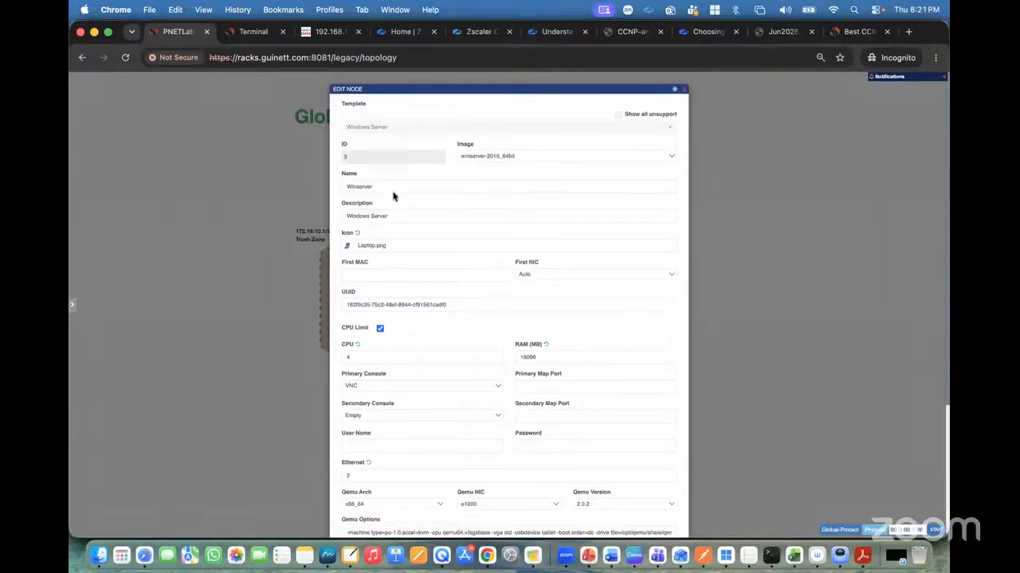
{"action": "left_click_drag", "start_coordinate": [392, 190], "coordinate": [288, 166]}
{"action": "type", "text": "Laptp"}
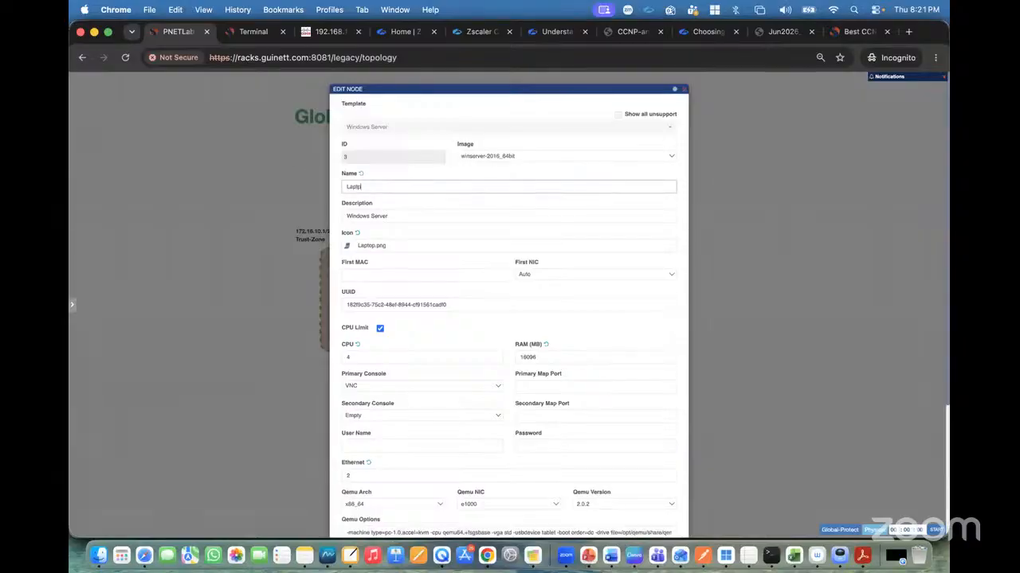
{"action": "scroll", "coordinate": [508, 319], "scroll_direction": "down", "scroll_amount": 5}
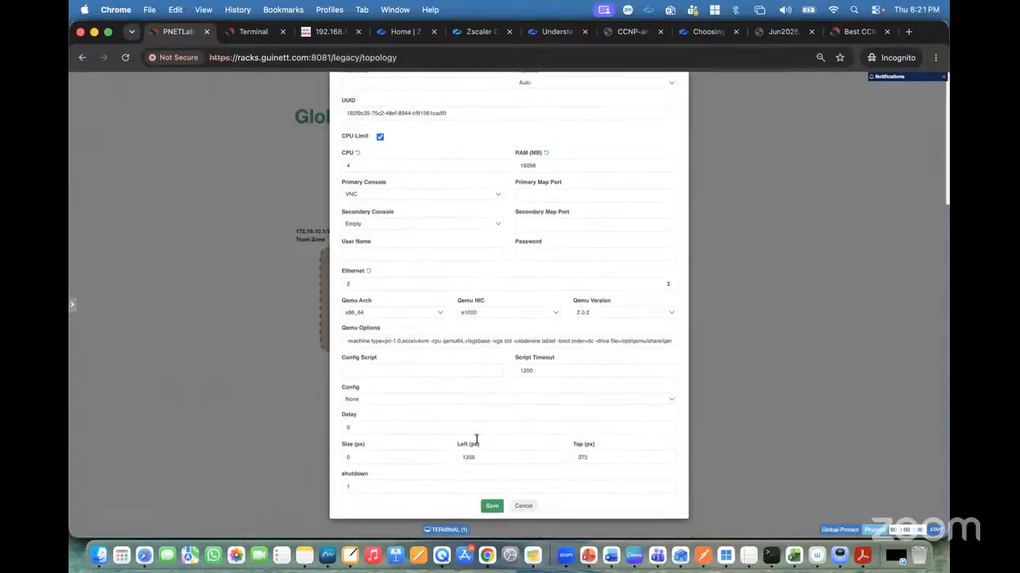
{"action": "left_click", "coordinate": [495, 514]}
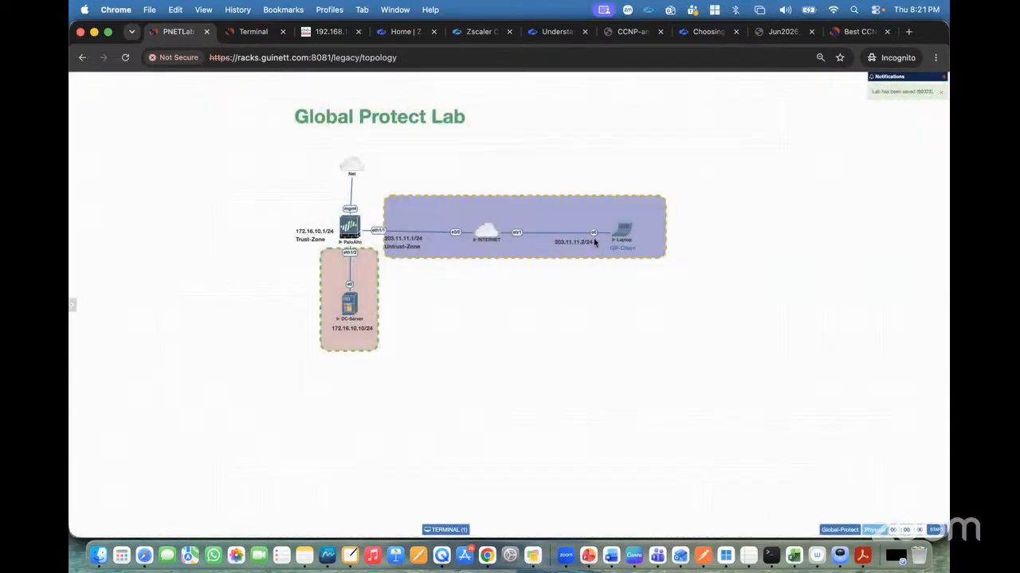
Switch to the Windows console and minimize Server Manager.
{"action": "left_click", "coordinate": [253, 31]}
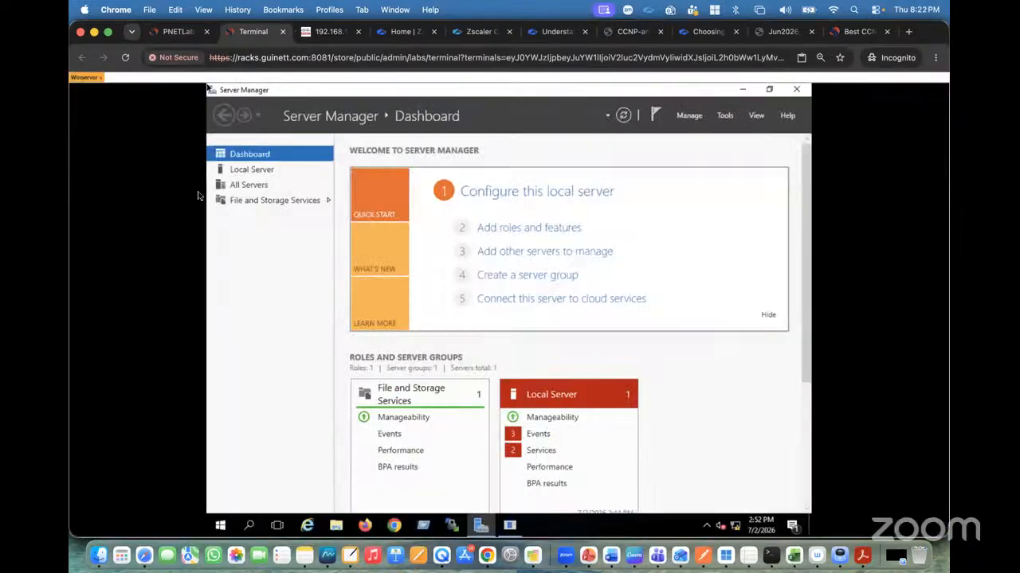
{"action": "left_click", "coordinate": [744, 91]}
{"action": "left_click", "coordinate": [568, 388]}
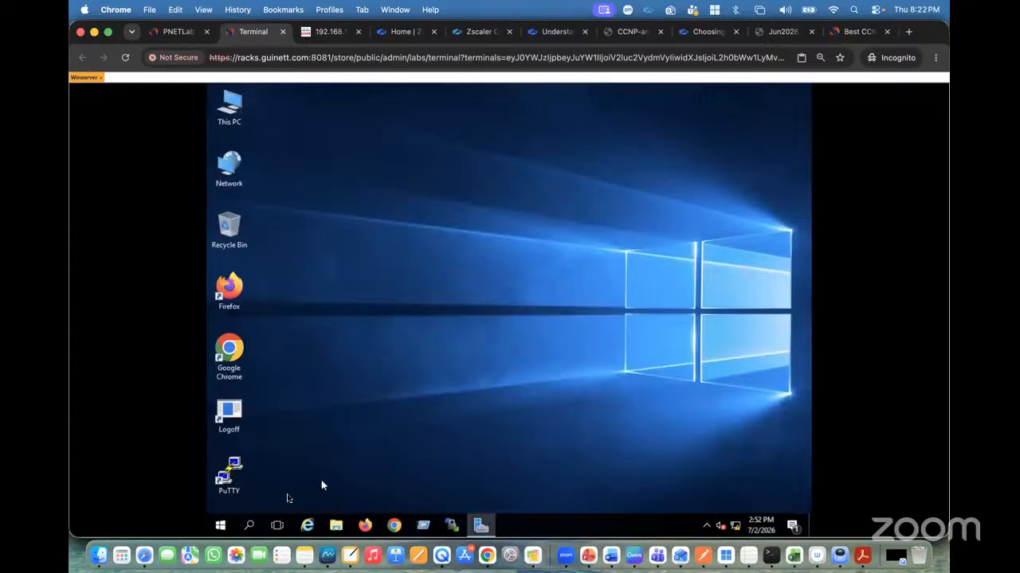
Open Network and Sharing Center through the Network icon's Properties.
{"action": "right_click", "coordinate": [239, 180]}
{"action": "left_click", "coordinate": [261, 296]}
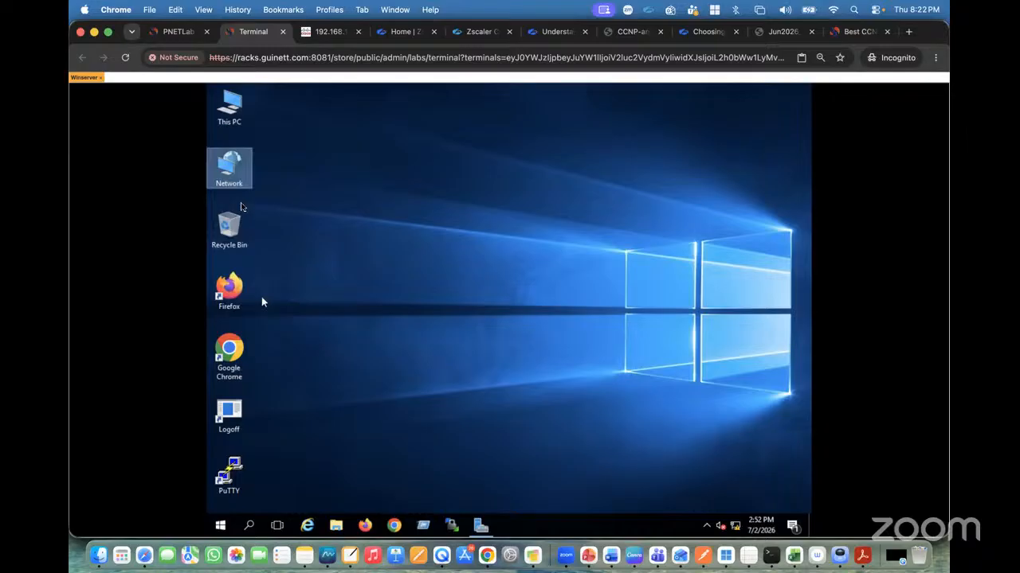
{"action": "left_click", "coordinate": [178, 32]}
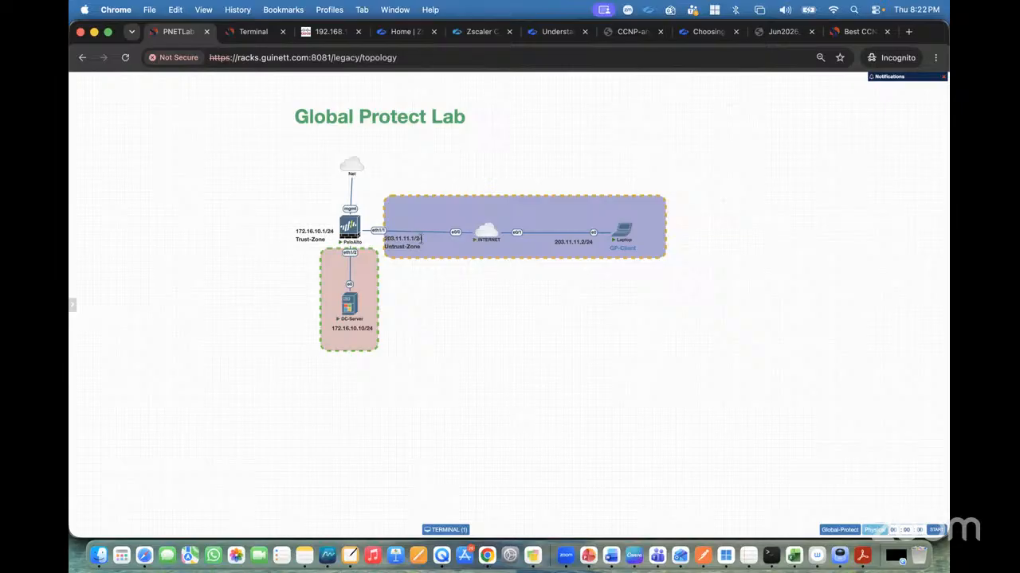
{"action": "left_click", "coordinate": [253, 32]}
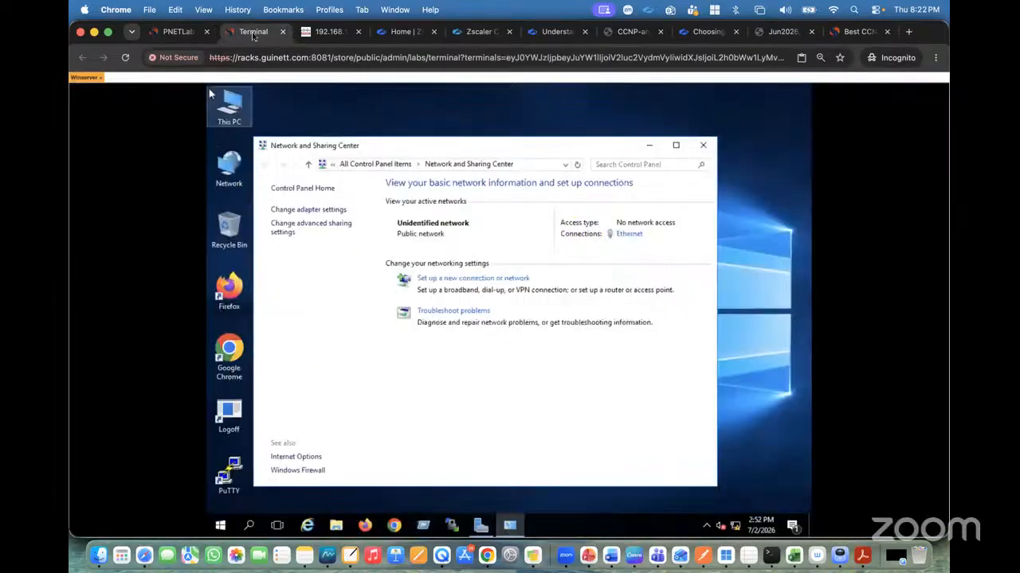
Examine the Ethernet adapter's IPv4 address settings, then cancel and close the network windows.
{"action": "left_click", "coordinate": [320, 211]}
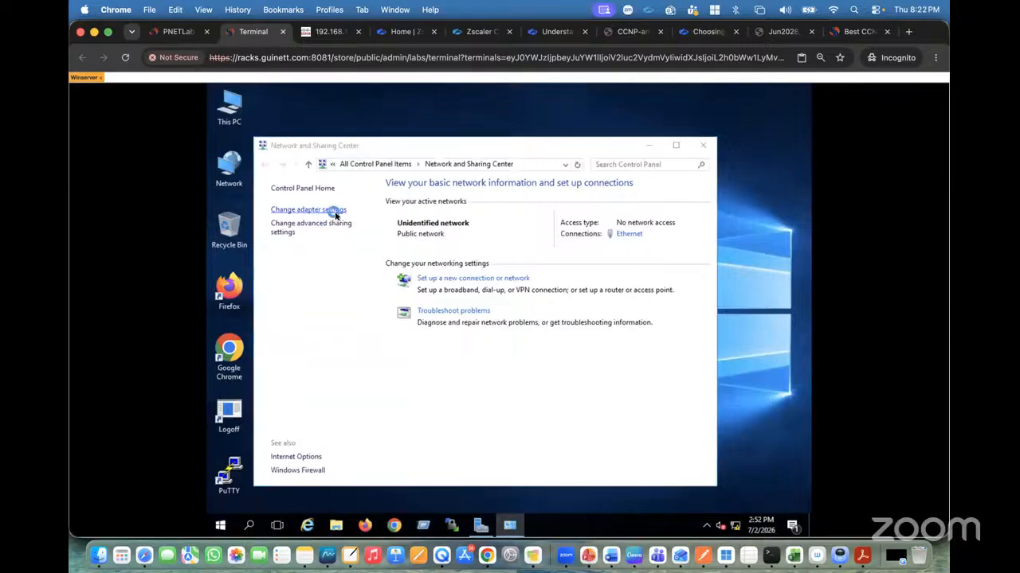
{"action": "right_click", "coordinate": [322, 231]}
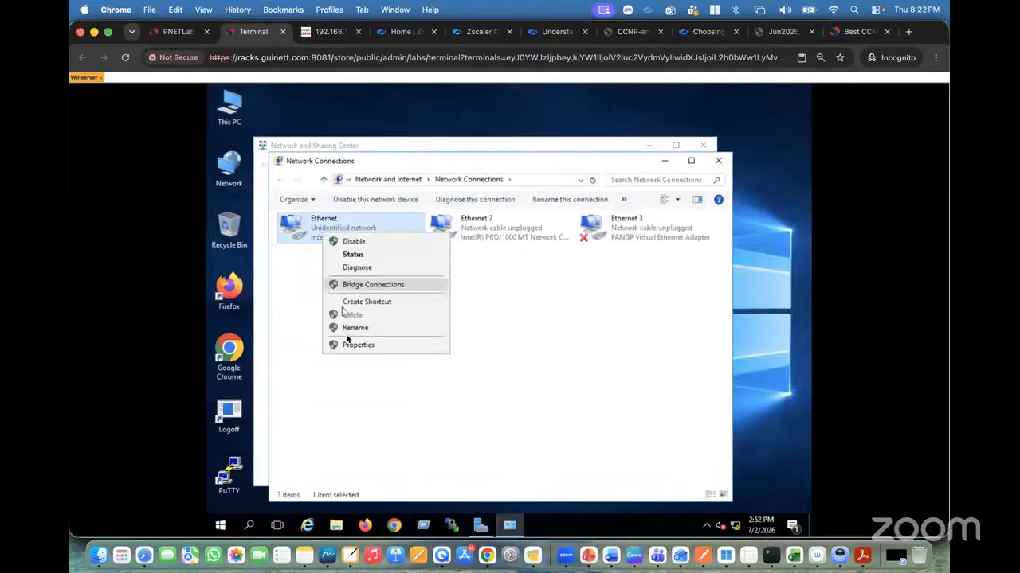
{"action": "left_click", "coordinate": [355, 345]}
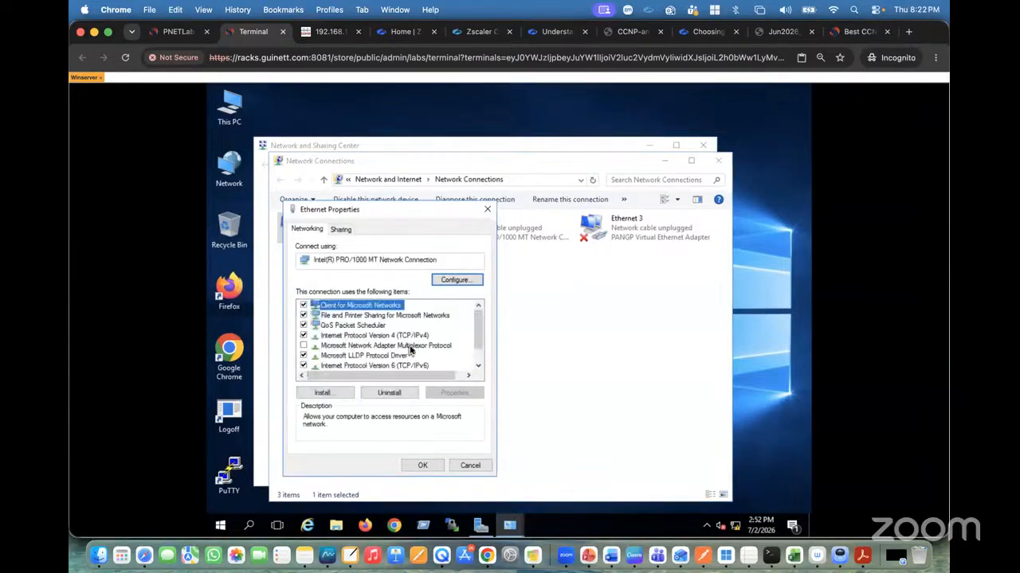
{"action": "double_click", "coordinate": [392, 337]}
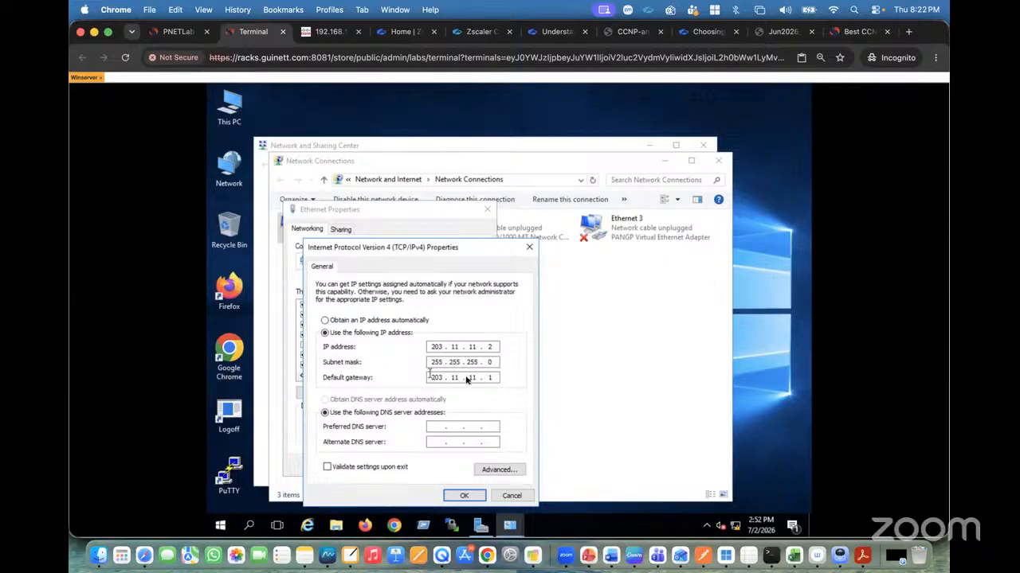
{"action": "left_click", "coordinate": [511, 495]}
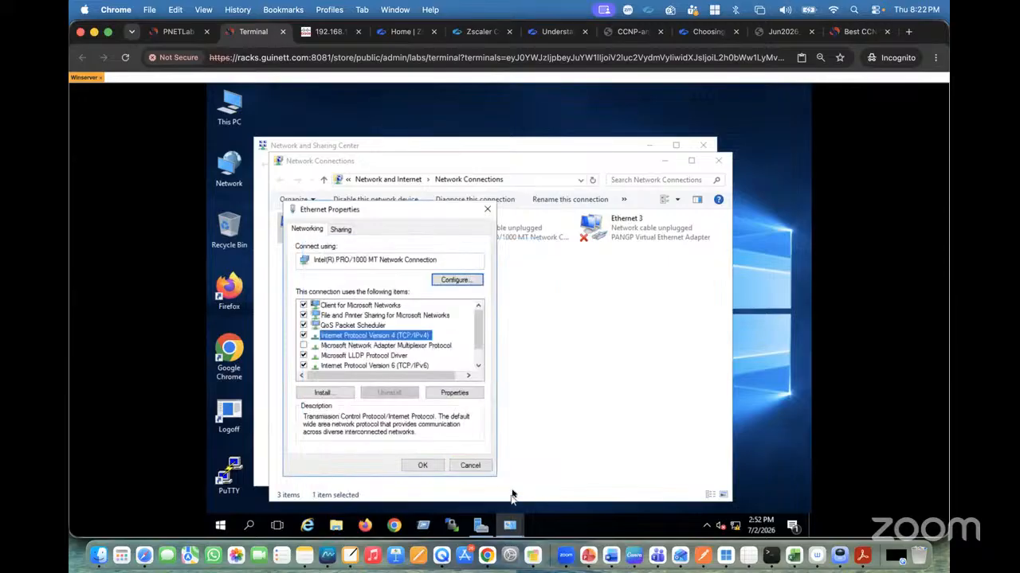
{"action": "left_click", "coordinate": [471, 467]}
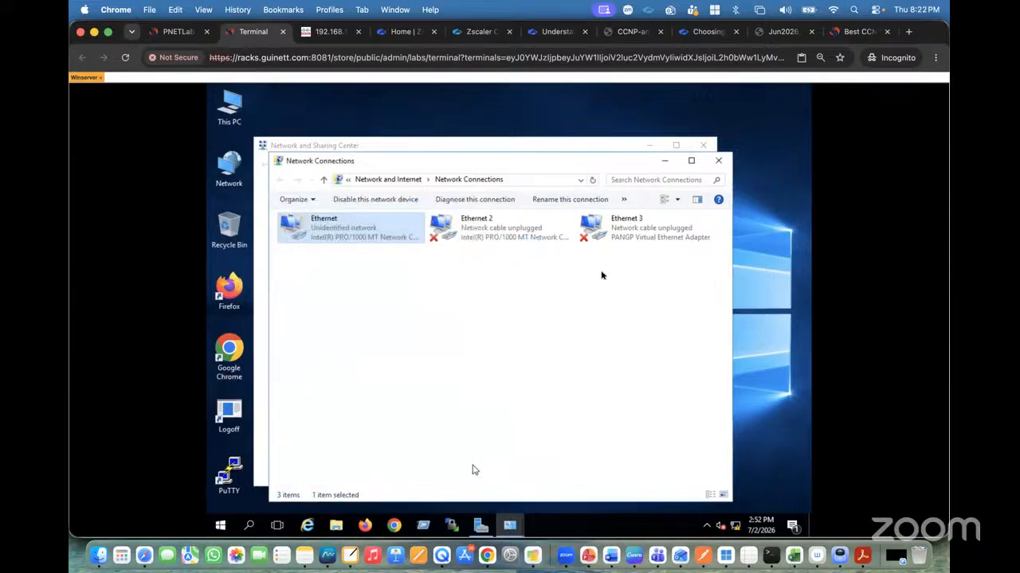
{"action": "left_click", "coordinate": [718, 160]}
{"action": "left_click", "coordinate": [700, 146]}
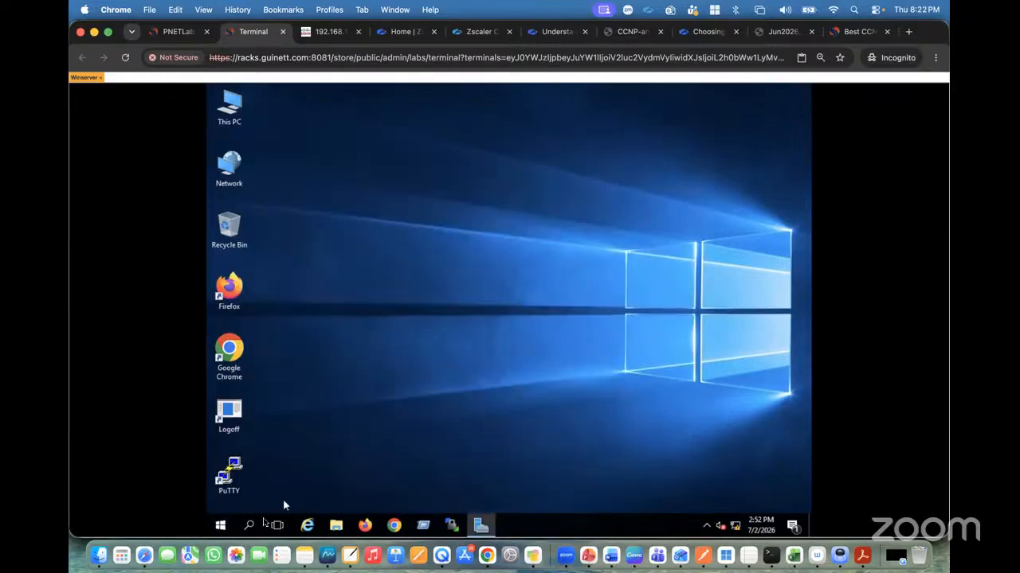
Open Command Prompt from Windows search and run ipconfig.
{"action": "left_click", "coordinate": [250, 527]}
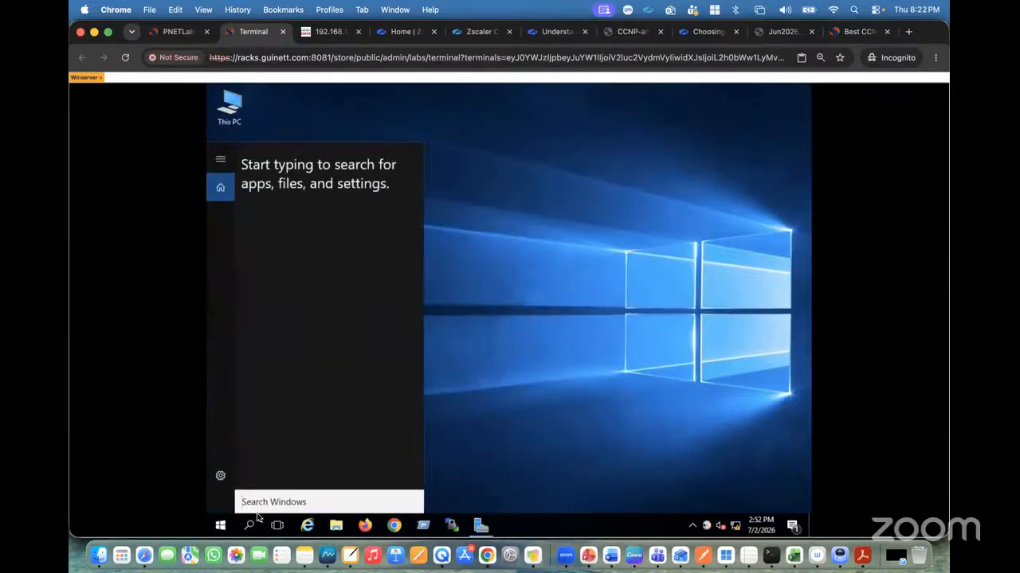
{"action": "type", "text": "c"}
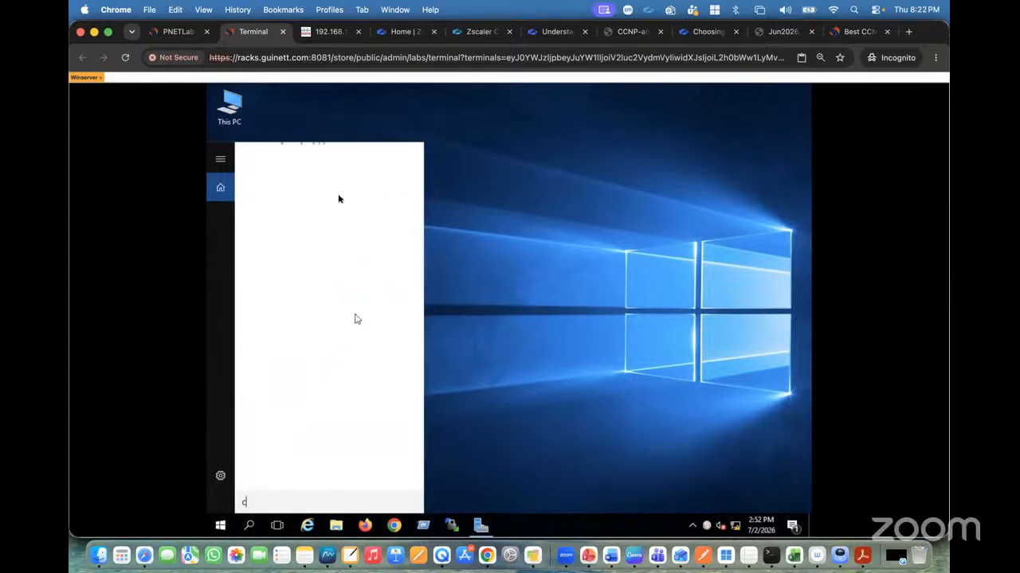
{"action": "type", "text": "md"}
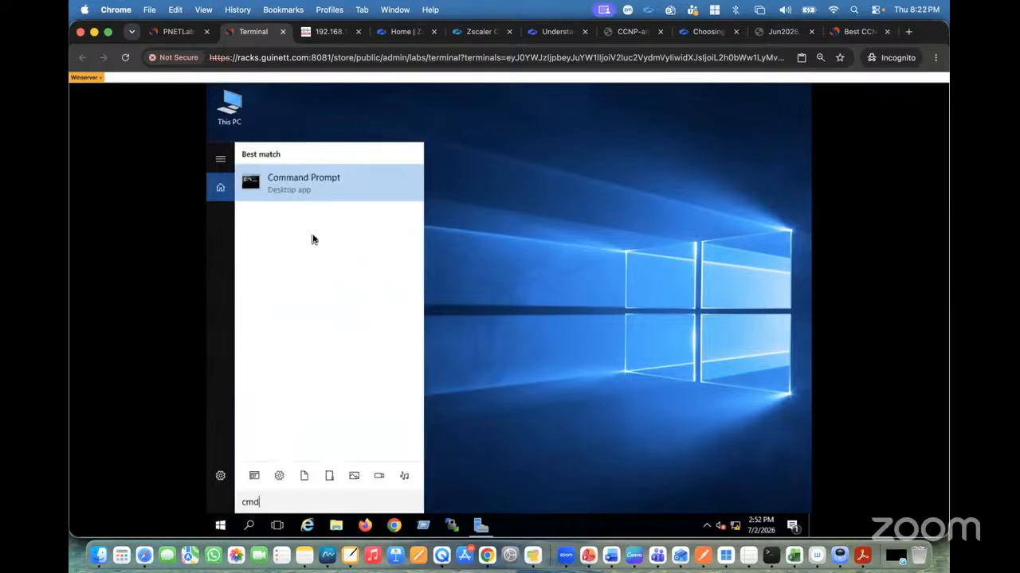
{"action": "left_click", "coordinate": [295, 197]}
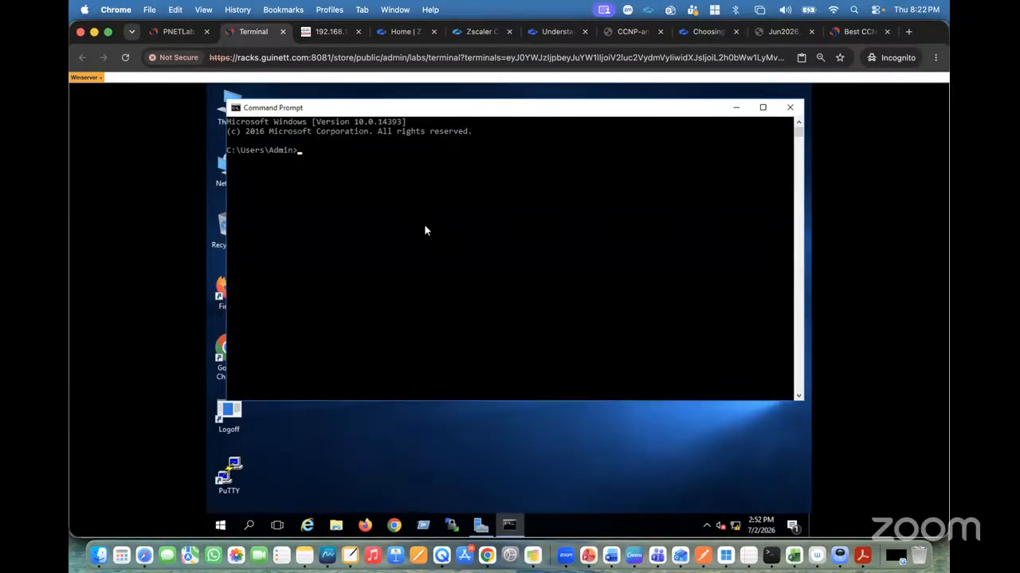
{"action": "type", "text": "ipconfig"}
{"action": "key", "text": "Return"}
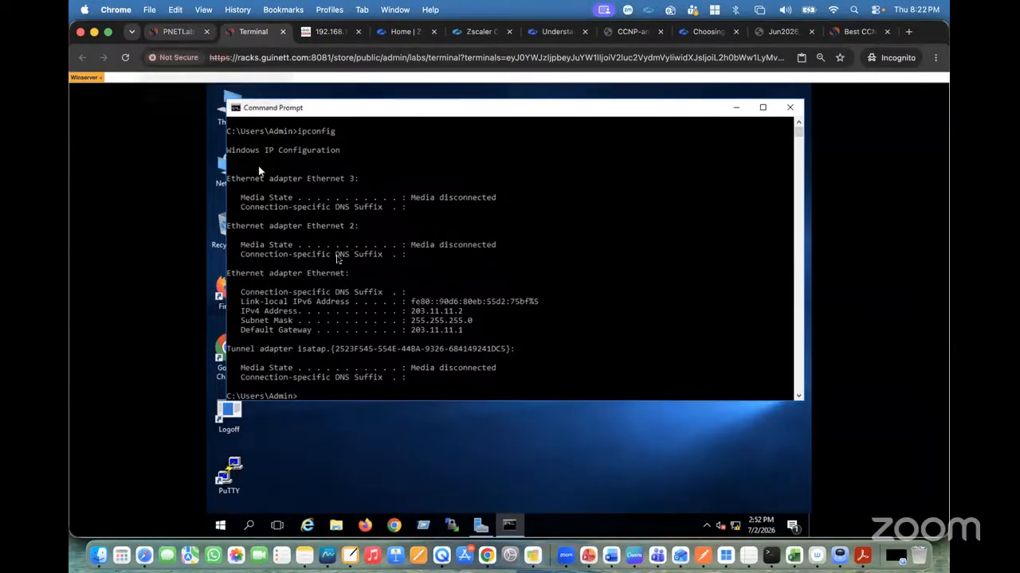
Ping the gateway 203.11.11.1 from the command prompt.
{"action": "type", "text": "ing 2"}
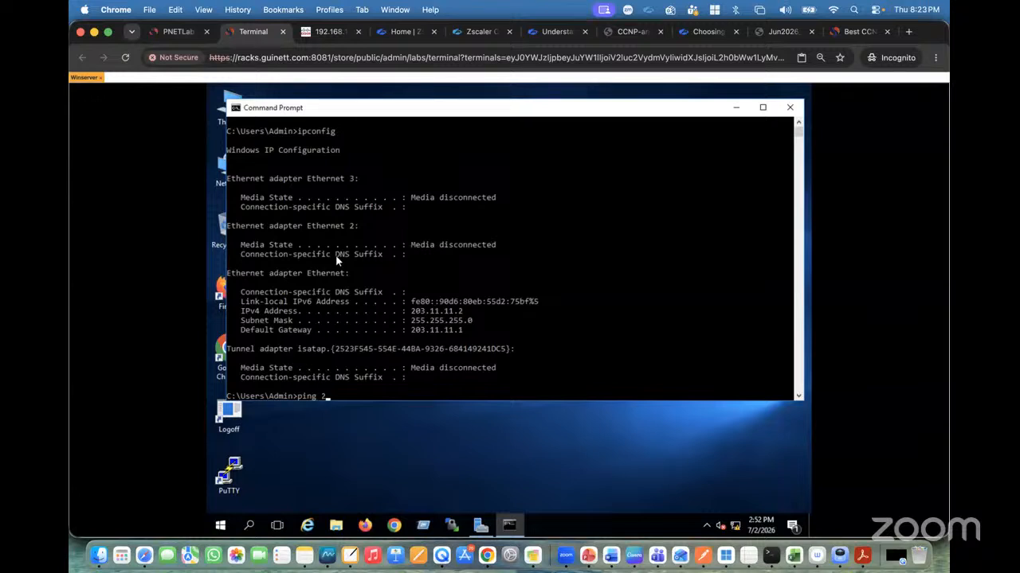
{"action": "type", "text": "03.11.11.1"}
{"action": "key", "text": "Return"}
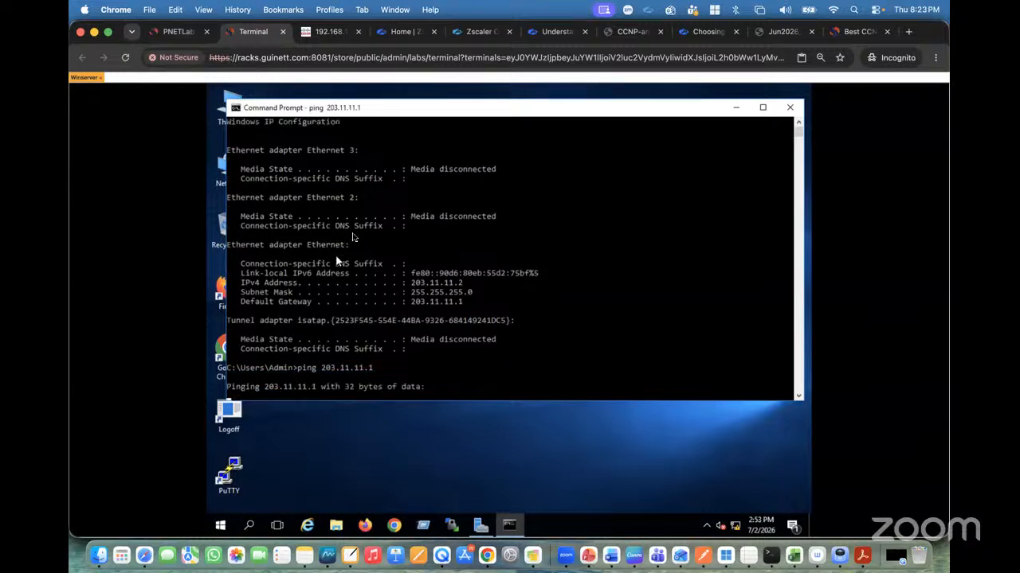
Open the INTERNET switch's console from the topology and bring up its prompt.
{"action": "left_click", "coordinate": [180, 32]}
{"action": "left_click", "coordinate": [488, 229]}
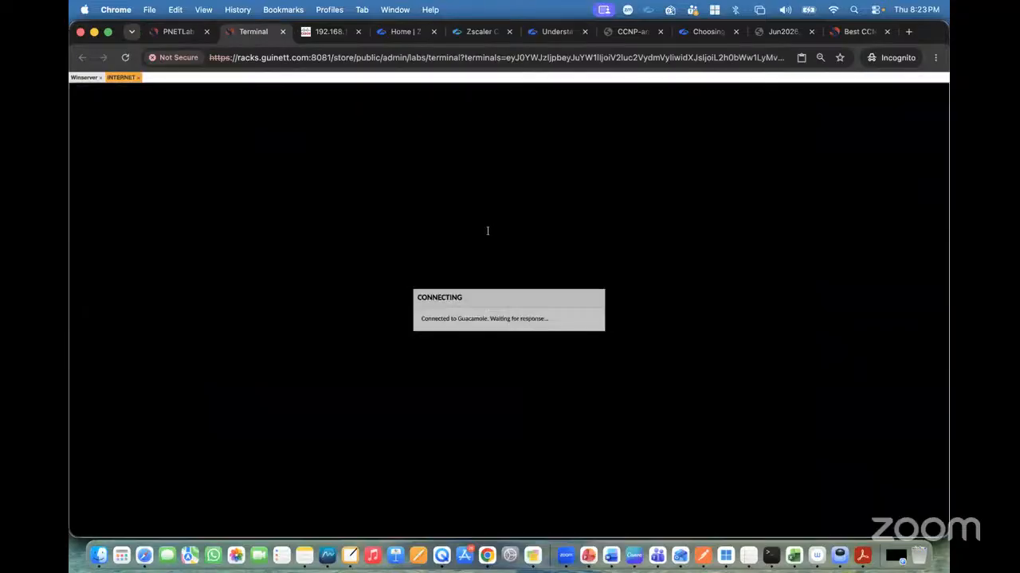
{"action": "key", "text": "Return"}
{"action": "key", "text": "Return"}
{"action": "key", "text": "Return"}
{"action": "key", "text": "Return"}
{"action": "key", "text": "Return"}
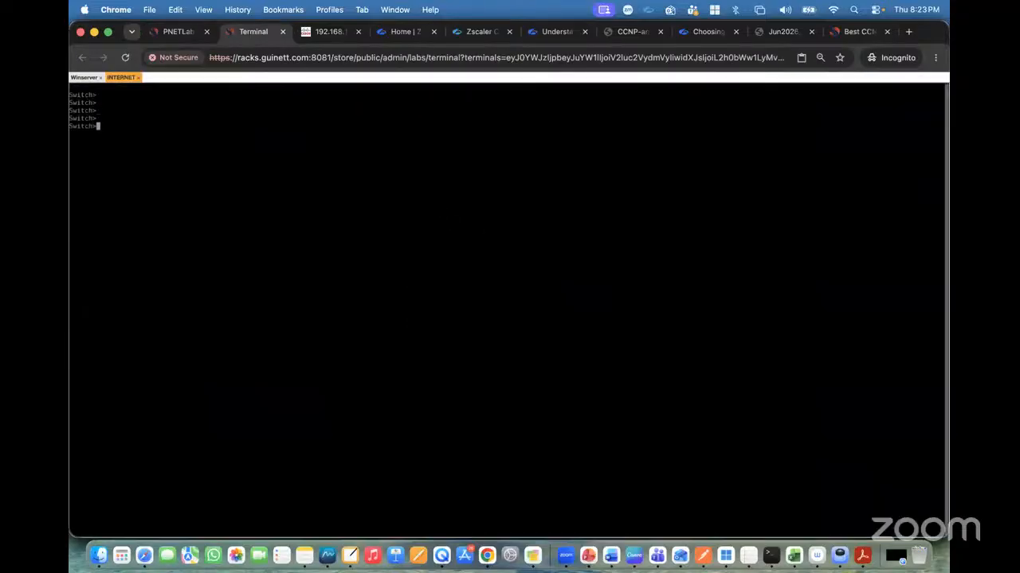
Set the console's font size to 18 and its color scheme to White on black.
{"action": "key", "text": "ctrl+alt+shift"}
{"action": "left_click", "coordinate": [133, 278]}
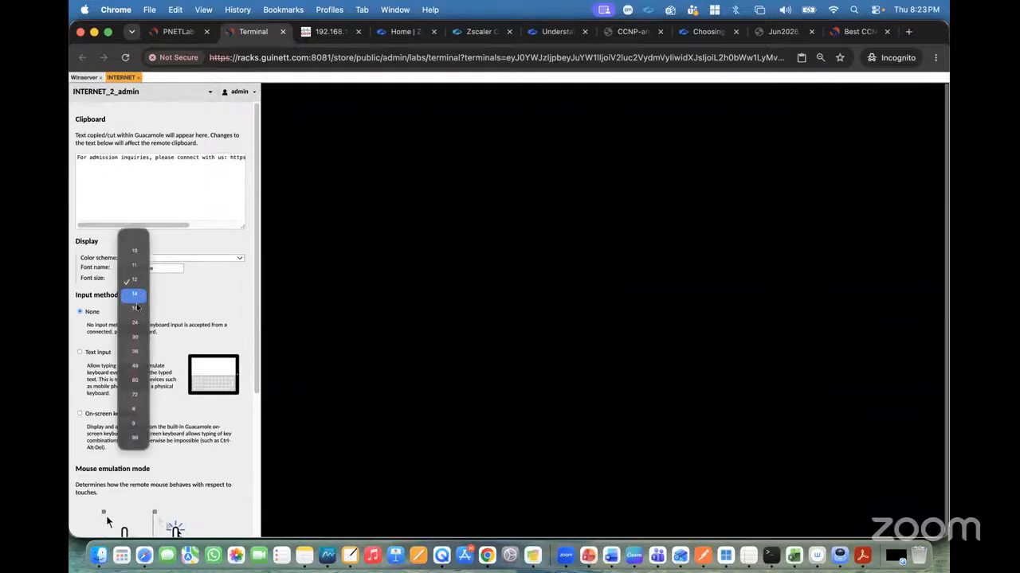
{"action": "left_click", "coordinate": [133, 310]}
{"action": "left_click", "coordinate": [186, 259]}
{"action": "left_click", "coordinate": [147, 319]}
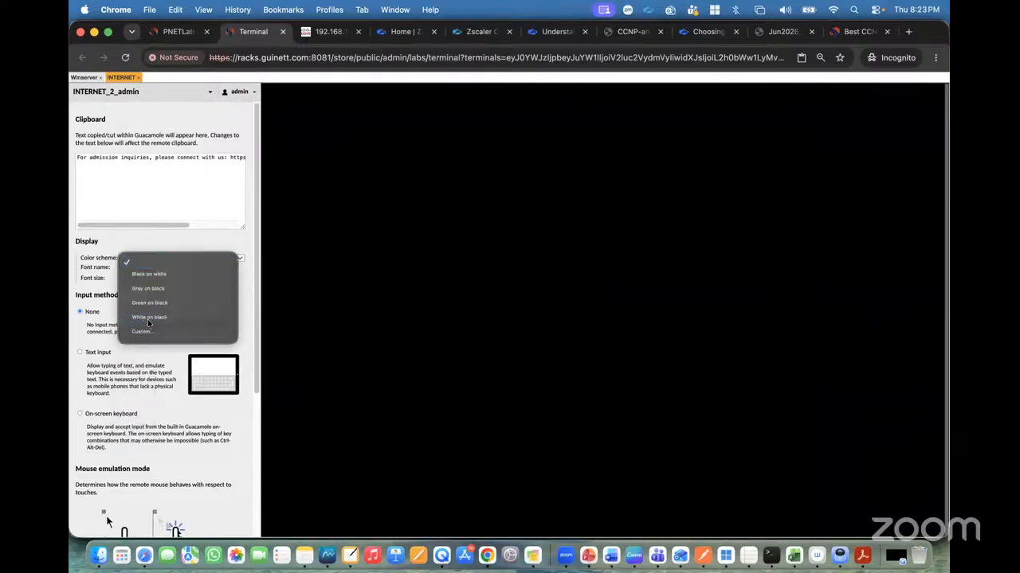
{"action": "key", "text": "ctrl+alt+shift"}
Enter privileged EXEC mode on the switch with the en command.
{"action": "type", "text": "en"}
{"action": "key", "text": "Return"}
{"action": "key", "text": "Return"}
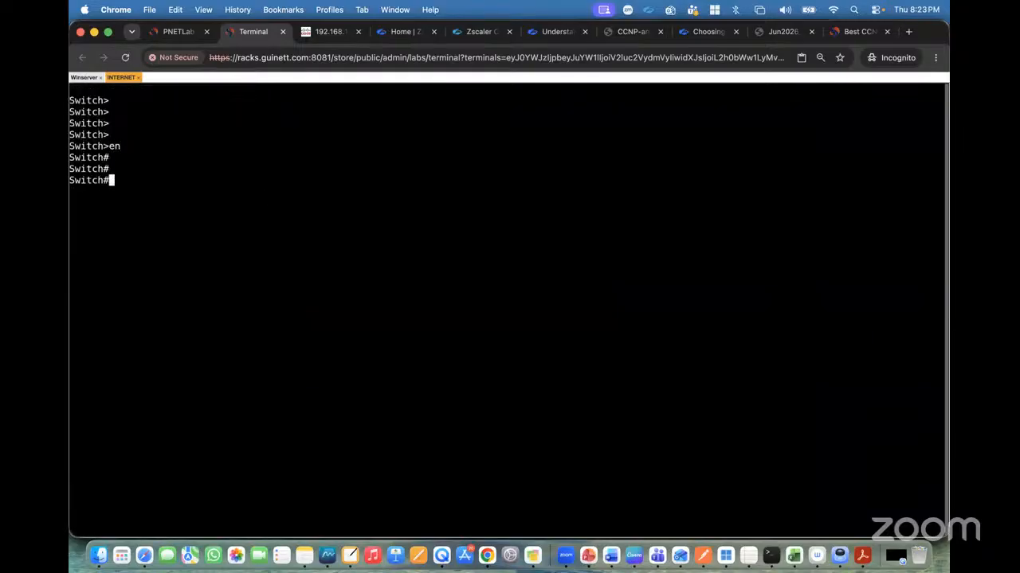
Display the switch's VLAN summary with show vlan brief.
{"action": "type", "text": "sh vlan bri"}
{"action": "key", "text": "Tab"}
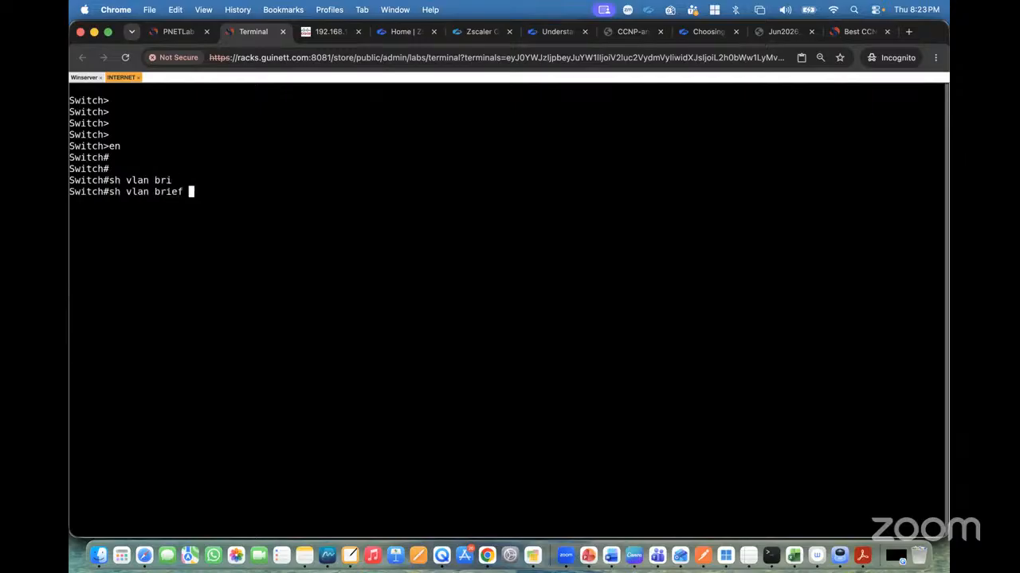
{"action": "key", "text": "Return"}
Open the PaloAlto firewall's console from the topology and log in as admin.
{"action": "left_click", "coordinate": [179, 31]}
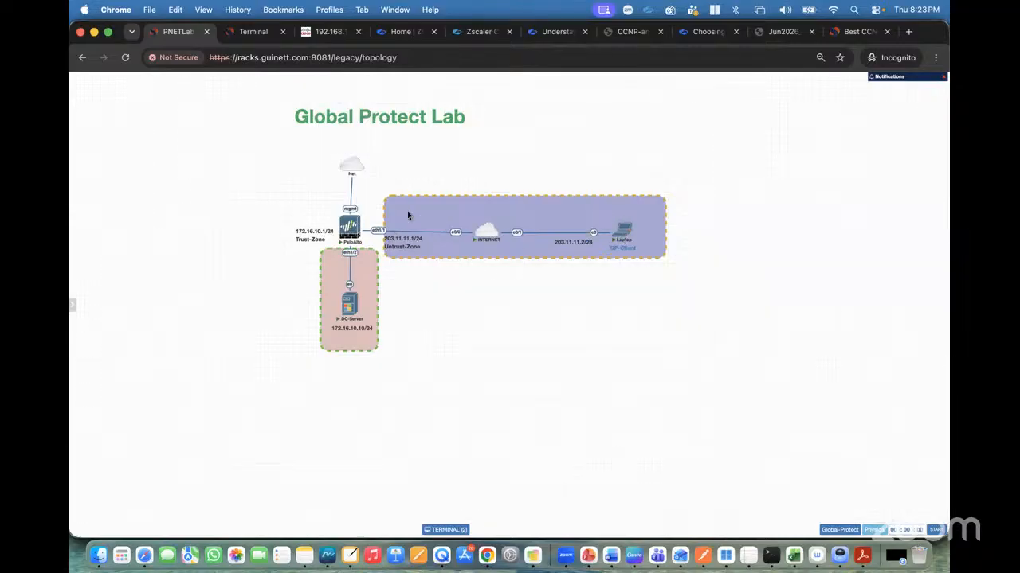
{"action": "left_click", "coordinate": [254, 34]}
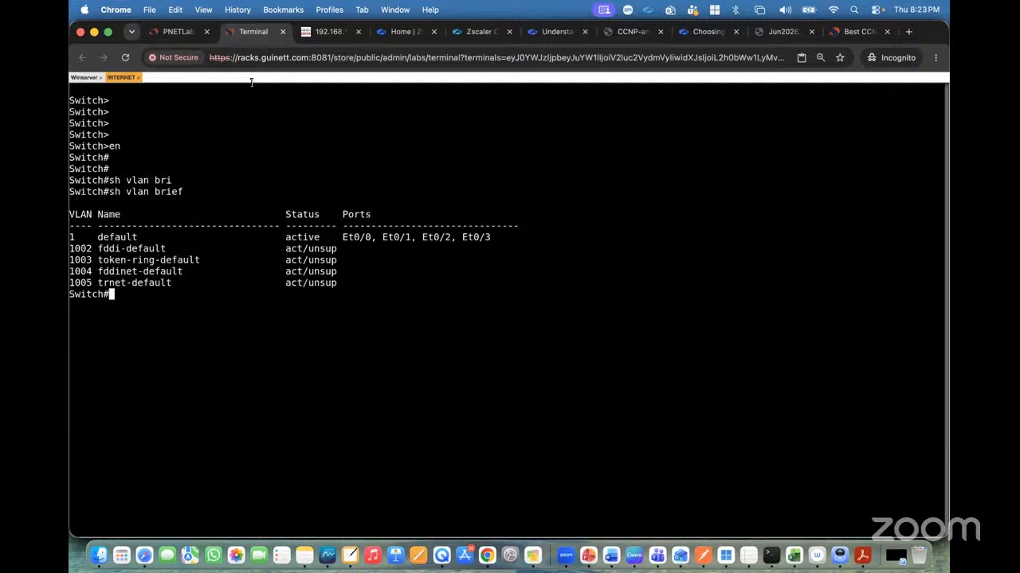
{"action": "left_click", "coordinate": [175, 32]}
{"action": "left_click", "coordinate": [348, 221]}
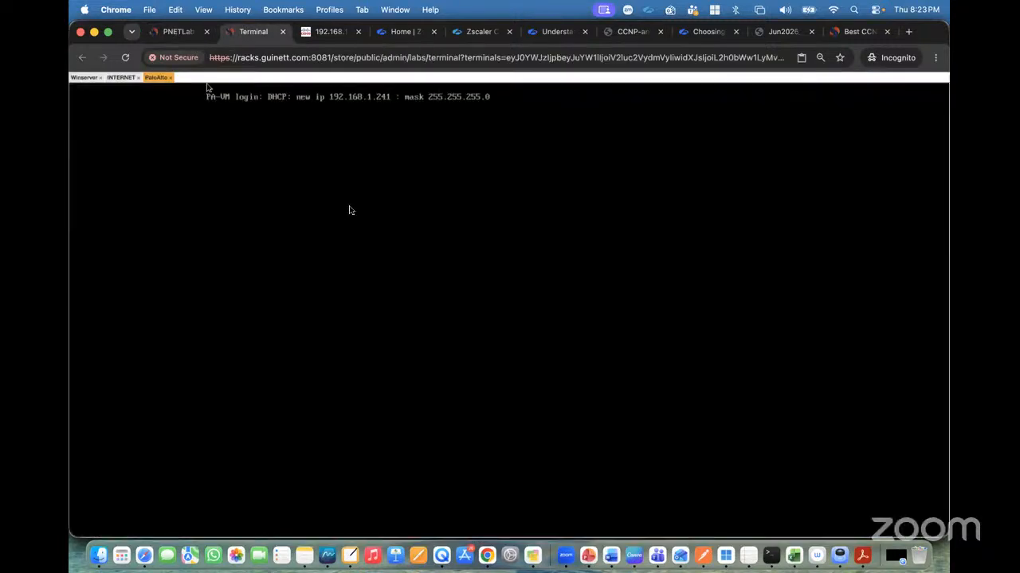
{"action": "key", "text": "Return"}
{"action": "key", "text": "Return"}
{"action": "type", "text": "adm"}
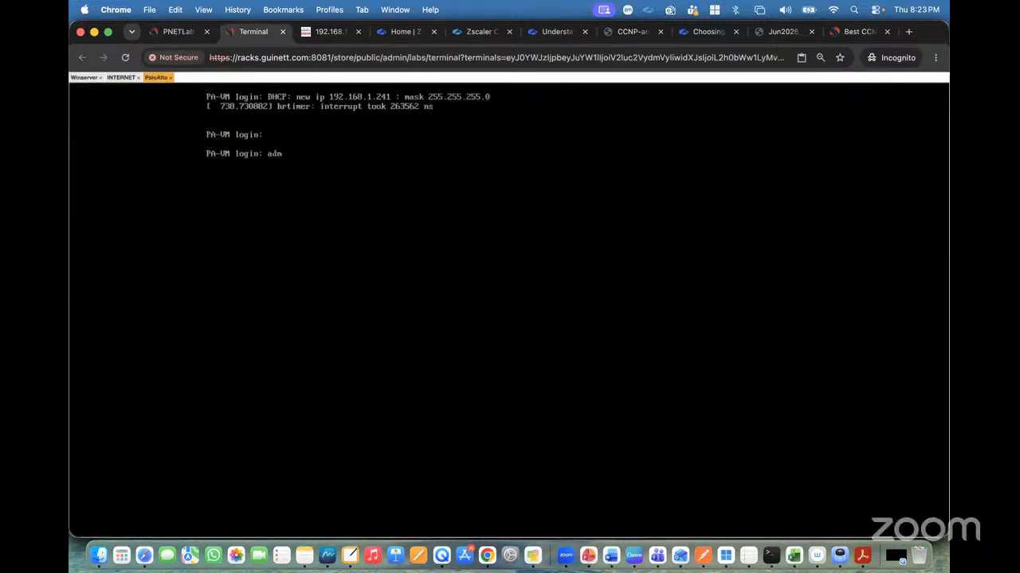
{"action": "type", "text": "in"}
{"action": "key", "text": "Return"}
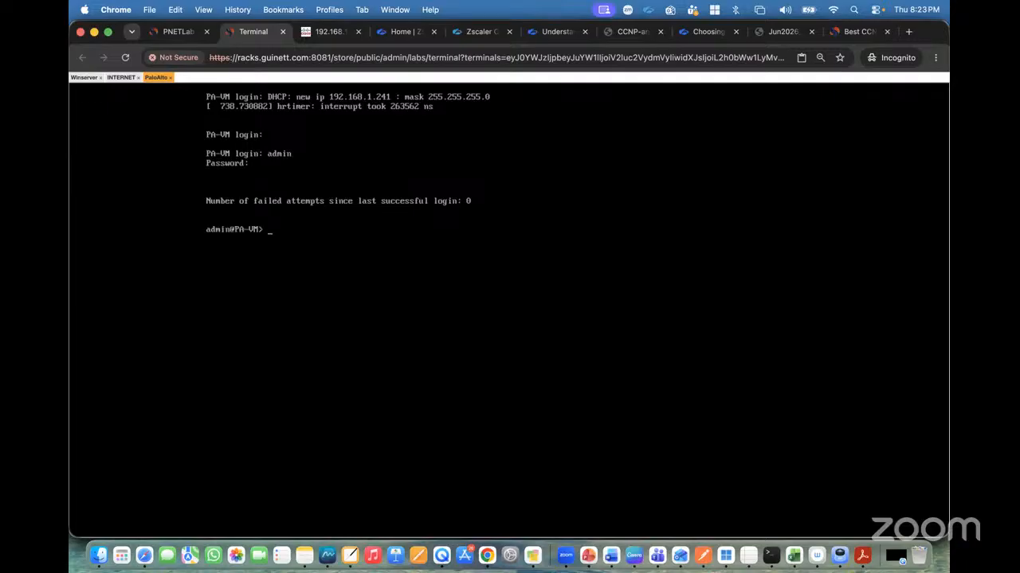
Run show system info on the firewall to view its management details.
{"action": "type", "text": "show system info"}
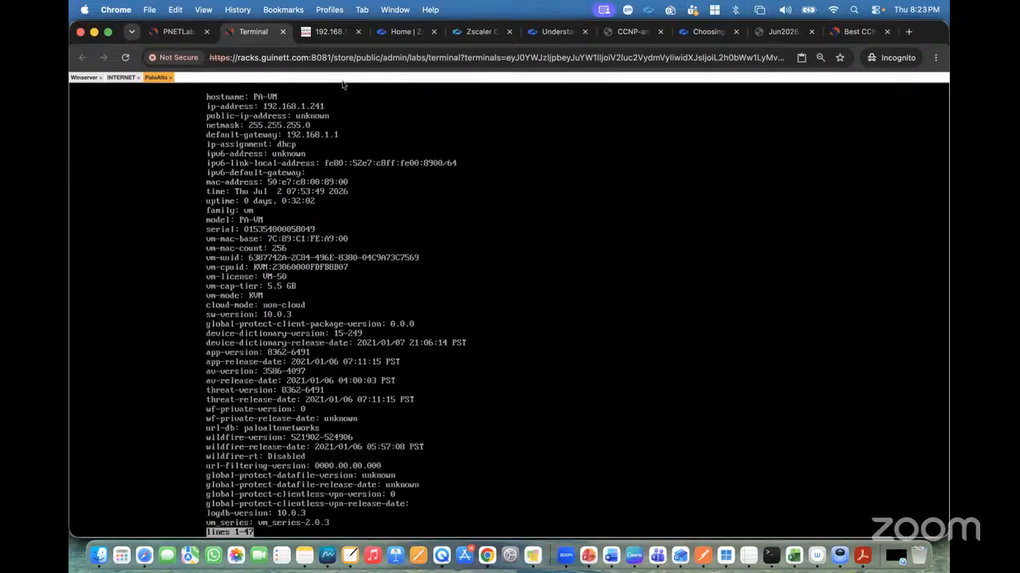
{"action": "right_click", "coordinate": [259, 38]}
{"action": "left_click", "coordinate": [316, 39]}
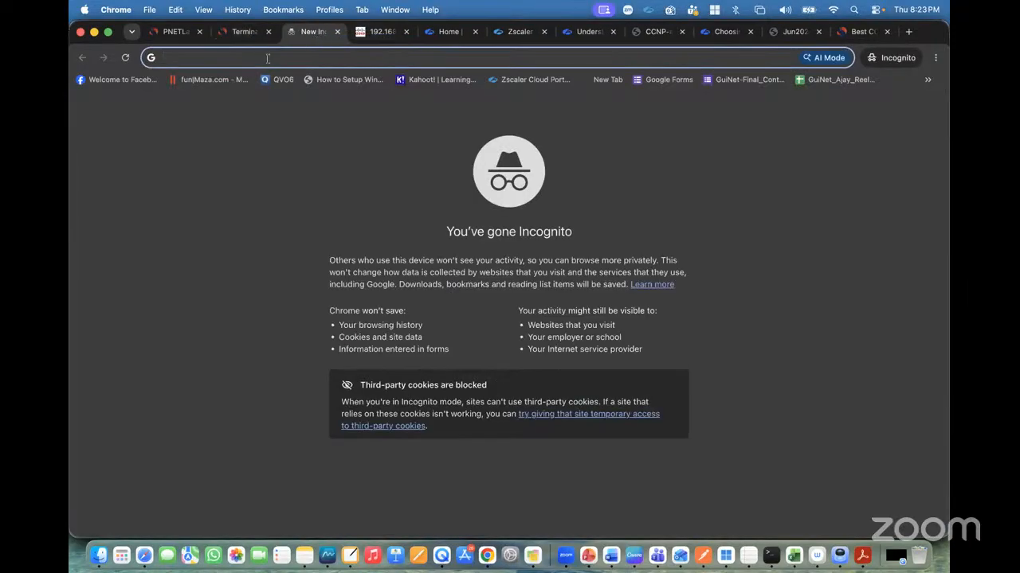
{"action": "type", "text": "https"}
{"action": "type", "text": "://"}
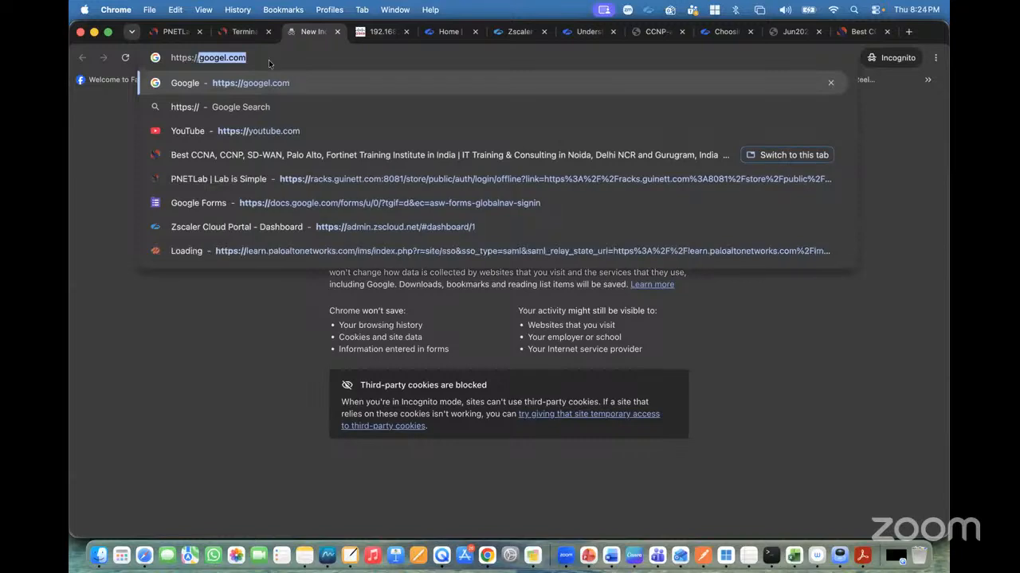
{"action": "type", "text": "192.168"}
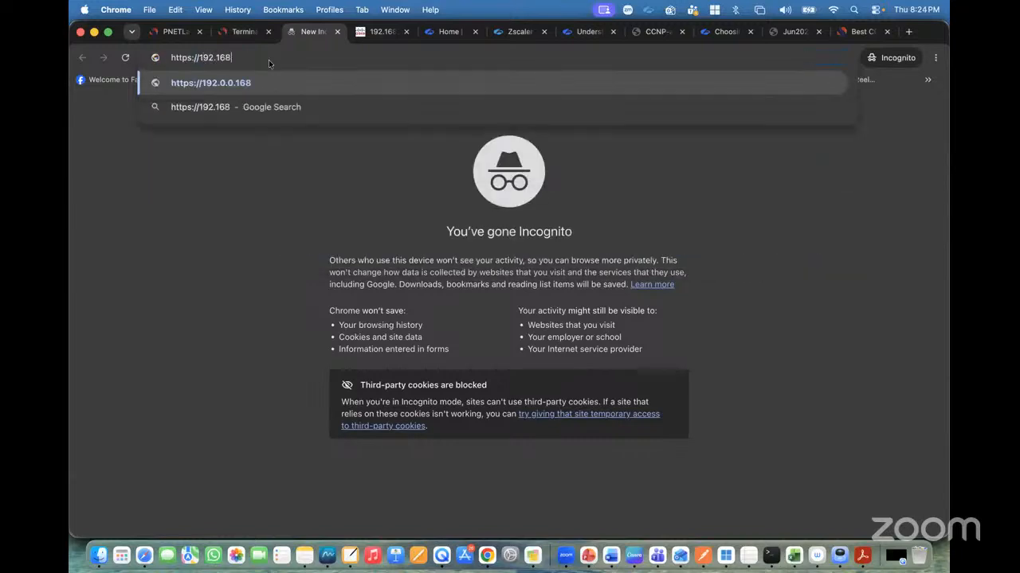
{"action": "type", "text": ".1.2"}
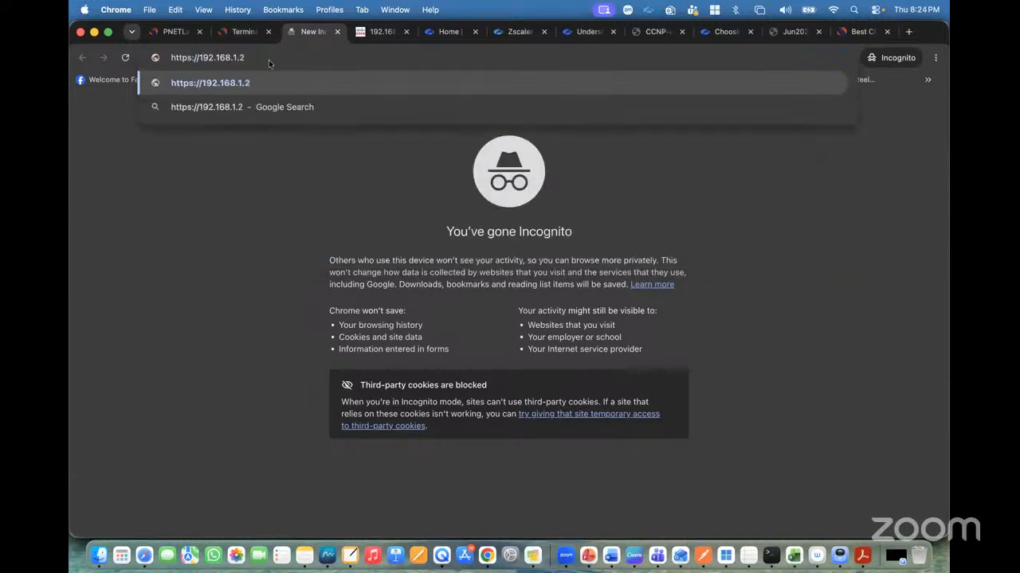
{"action": "type", "text": "41"}
{"action": "left_click", "coordinate": [231, 33]}
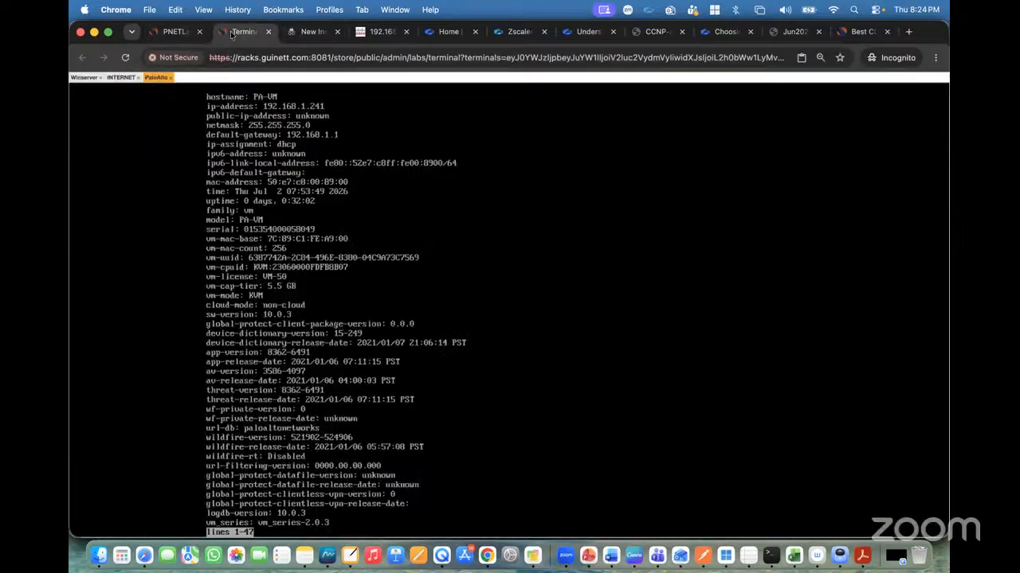
{"action": "left_click", "coordinate": [309, 31]}
{"action": "key", "text": "Return"}
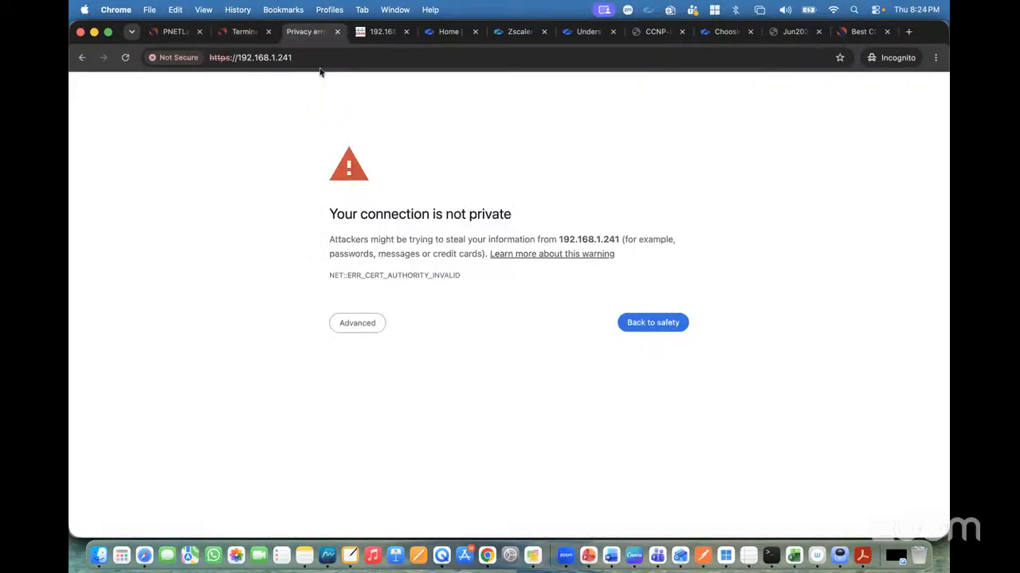
{"action": "left_click", "coordinate": [368, 326]}
{"action": "left_click", "coordinate": [395, 415]}
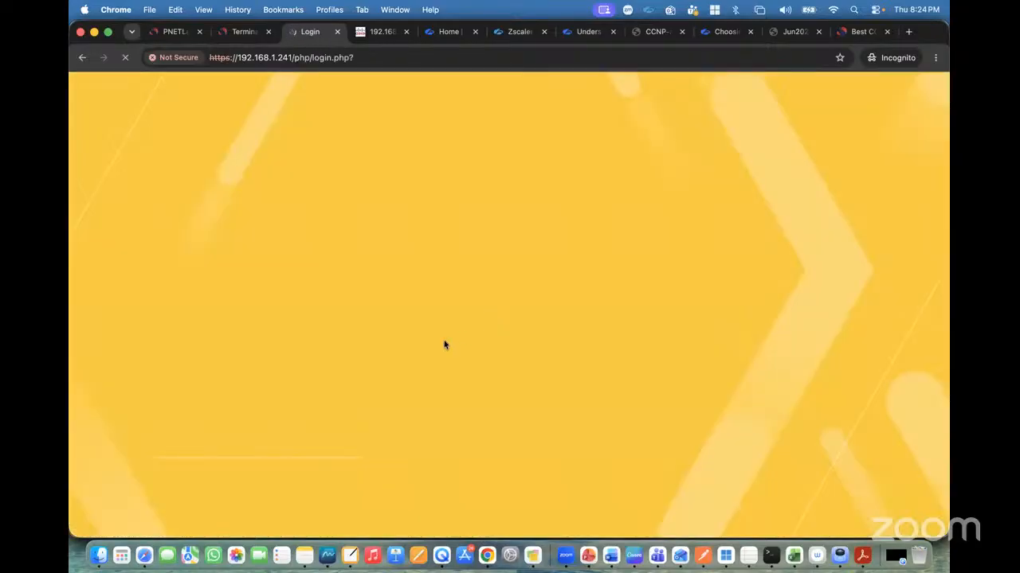
Try to log in to the firewall web interface as admin with the account password.
{"action": "left_click", "coordinate": [432, 246]}
{"action": "type", "text": "admin"}
{"action": "key", "text": "Tab"}
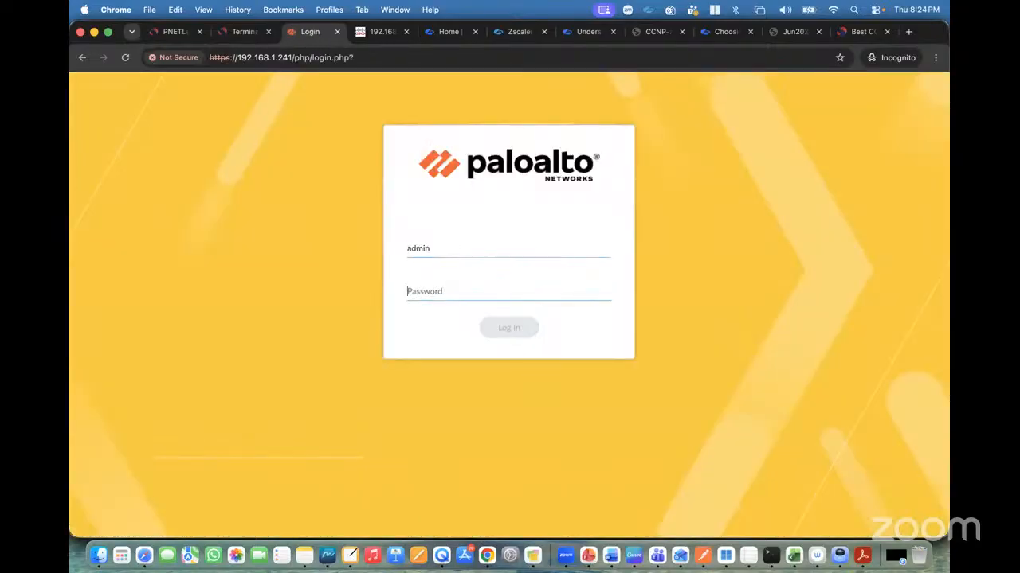
{"action": "type", "text": "admi"}
{"action": "key", "text": "Return"}
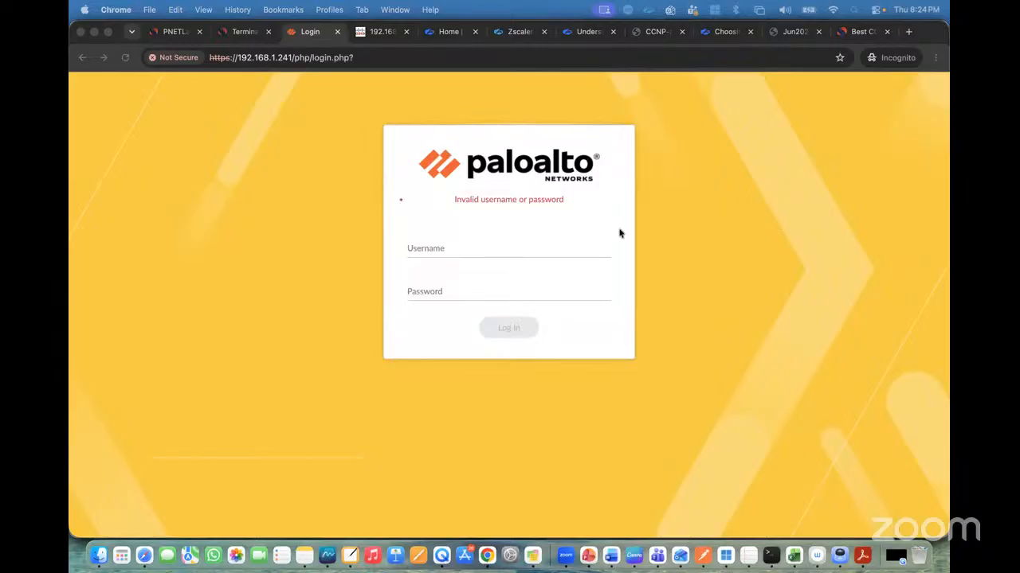
Log in to the firewall web interface again as admin, entering the account password.
{"action": "left_click", "coordinate": [462, 251]}
{"action": "type", "text": "admin"}
{"action": "key", "text": "Tab"}
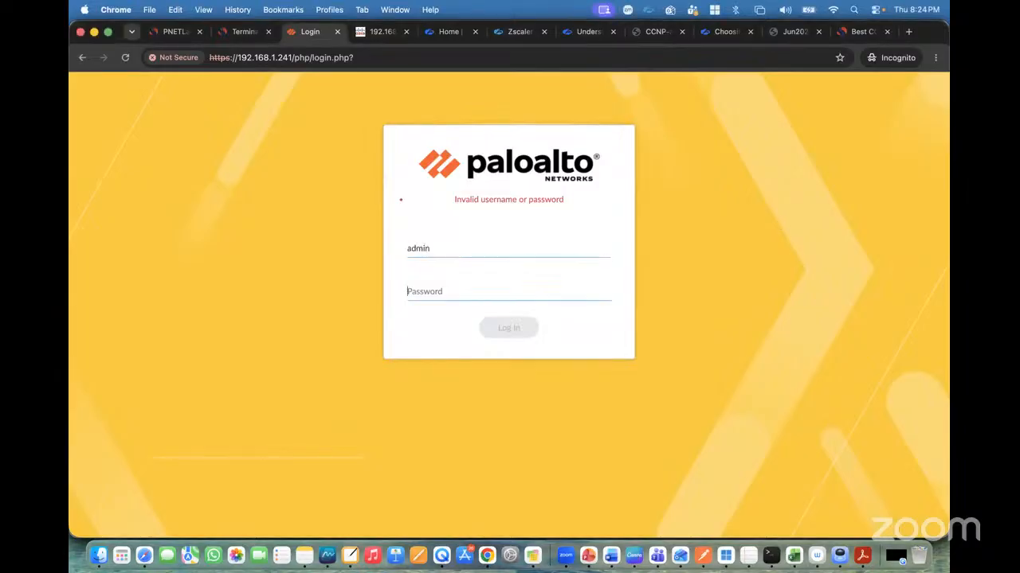
{"action": "type", "text": "••••••••"}
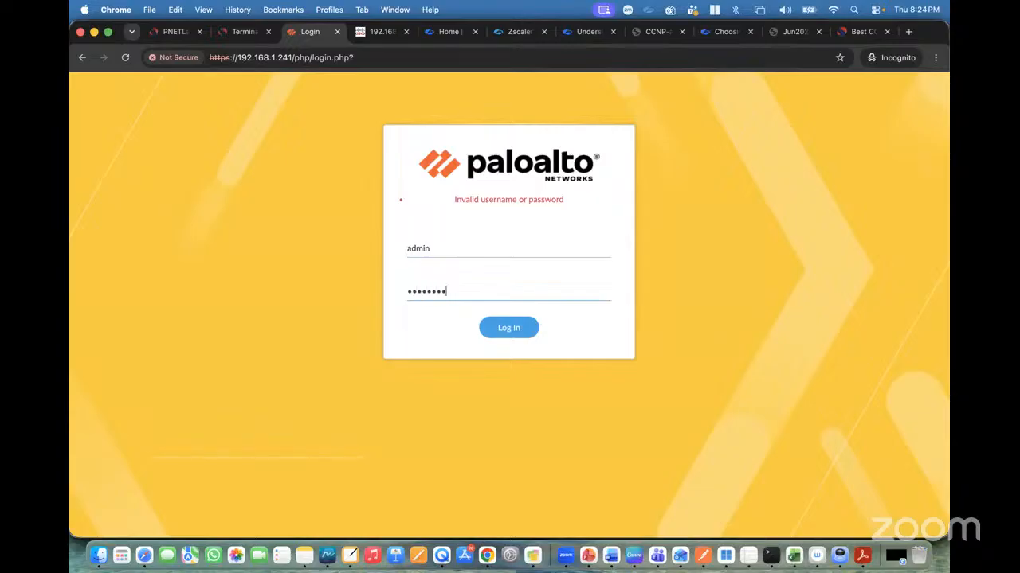
{"action": "key", "text": "Return"}
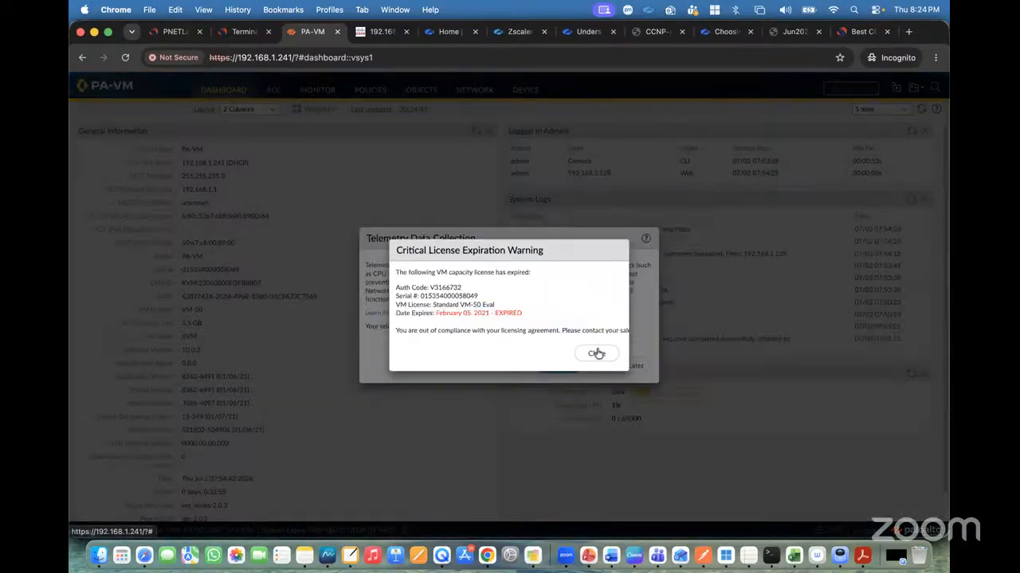
Dismiss the license warning and telemetry dialogs and open the Network Interfaces list.
{"action": "left_click", "coordinate": [598, 354]}
{"action": "left_click", "coordinate": [616, 366]}
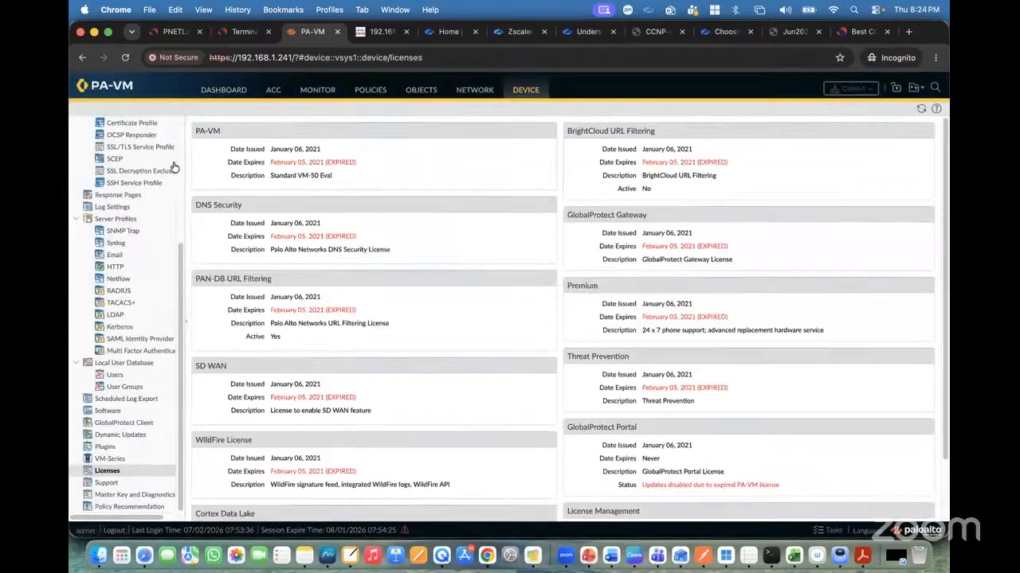
{"action": "scroll", "coordinate": [120, 151], "scroll_direction": "up", "scroll_amount": 5}
{"action": "left_click", "coordinate": [111, 140]}
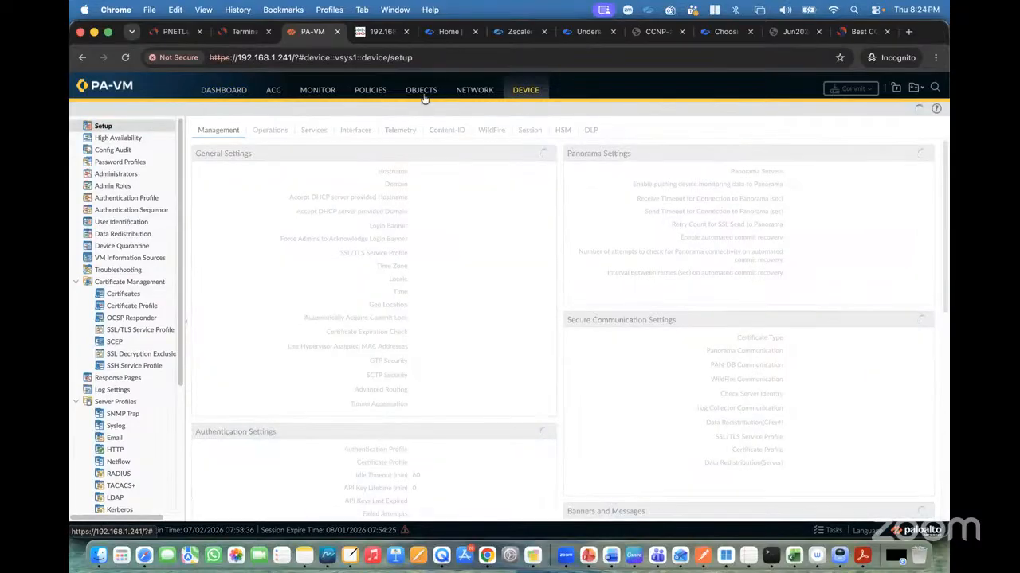
{"action": "left_click", "coordinate": [462, 92]}
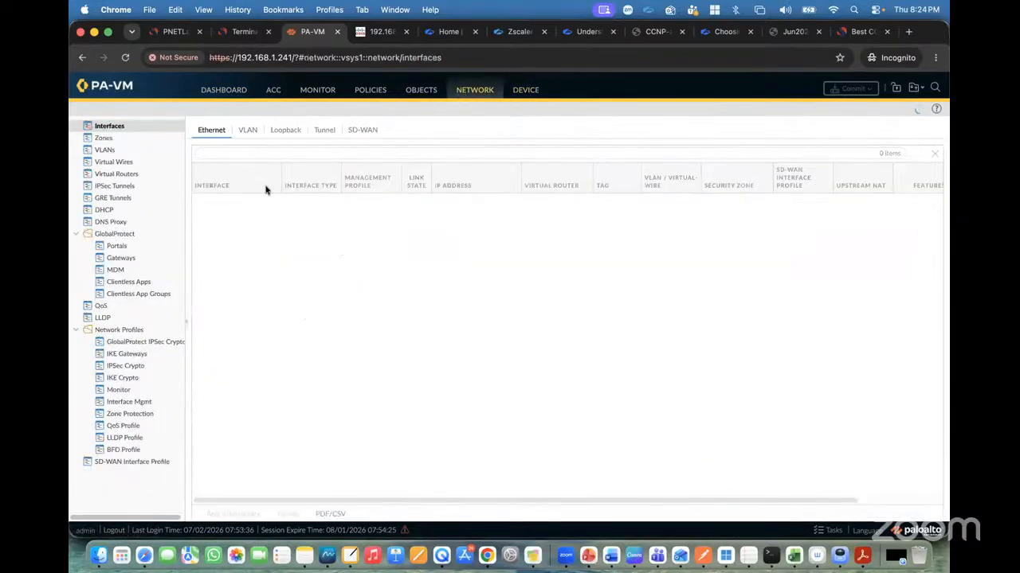
{"action": "left_click", "coordinate": [179, 33]}
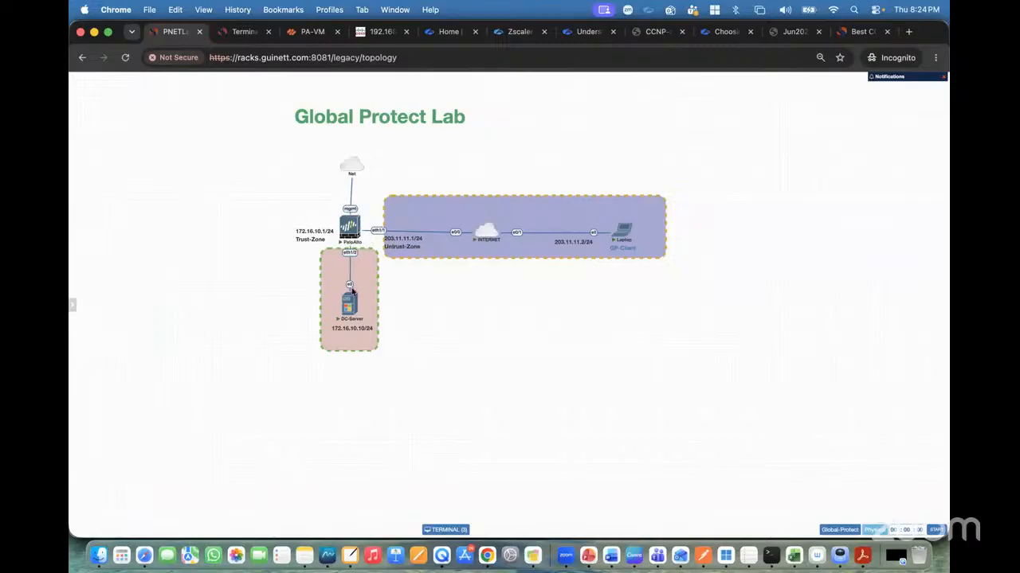
{"action": "left_click", "coordinate": [349, 224]}
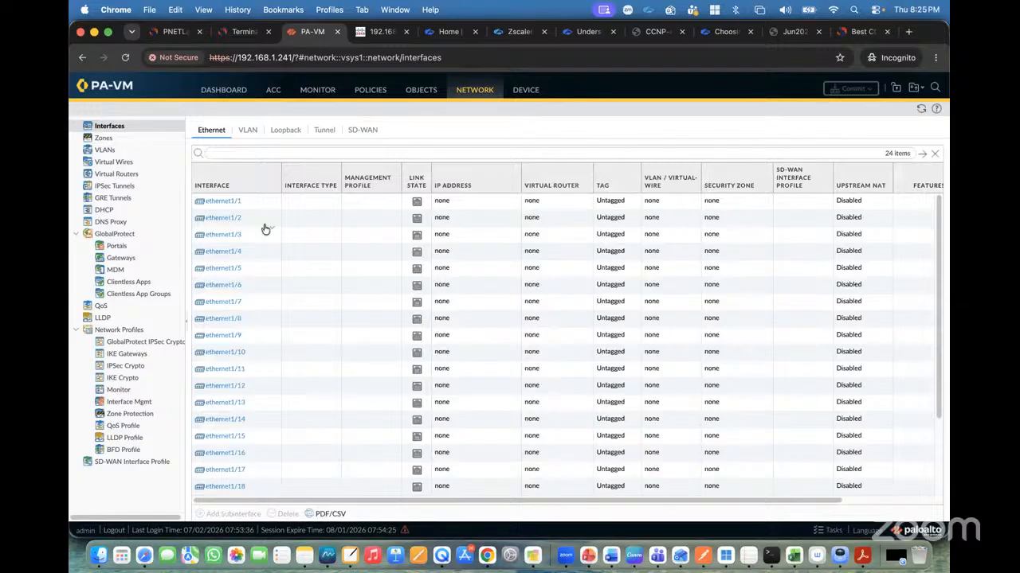
Edit ethernet1/1, set its interface type to Layer3 and assign it to the default virtual router.
{"action": "left_click", "coordinate": [232, 201]}
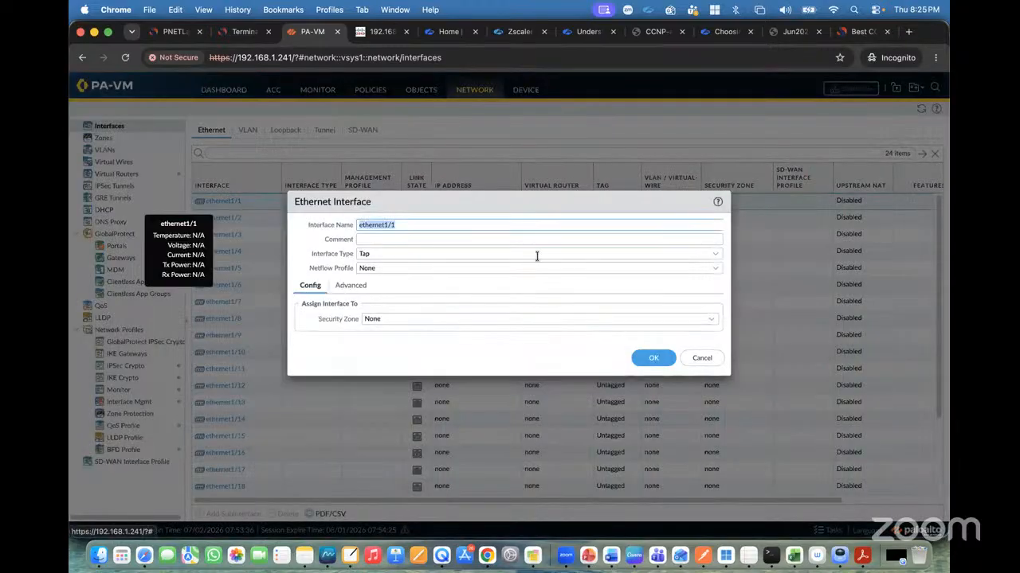
{"action": "left_click", "coordinate": [710, 255]}
{"action": "left_click", "coordinate": [387, 320]}
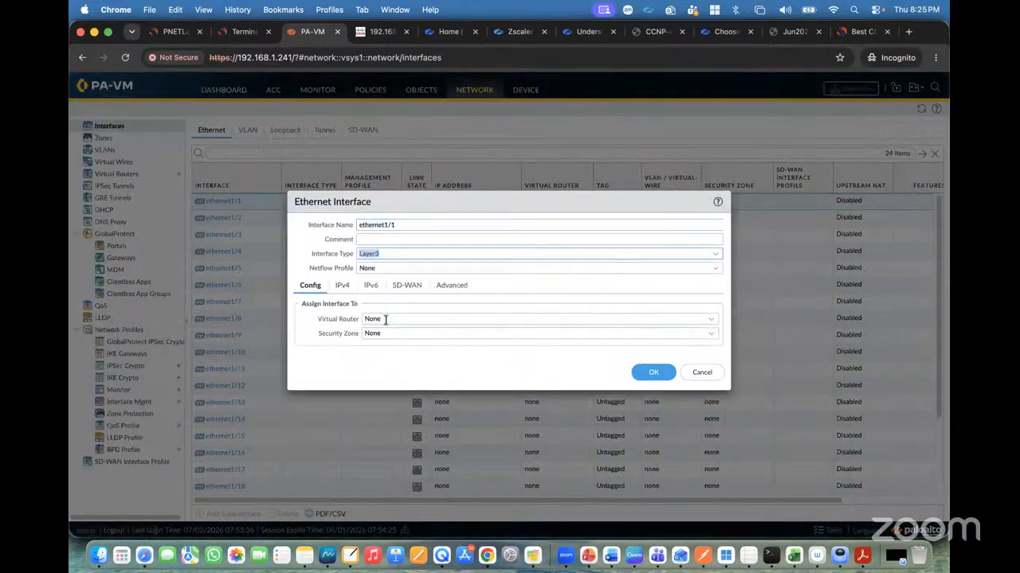
{"action": "left_click", "coordinate": [705, 318]}
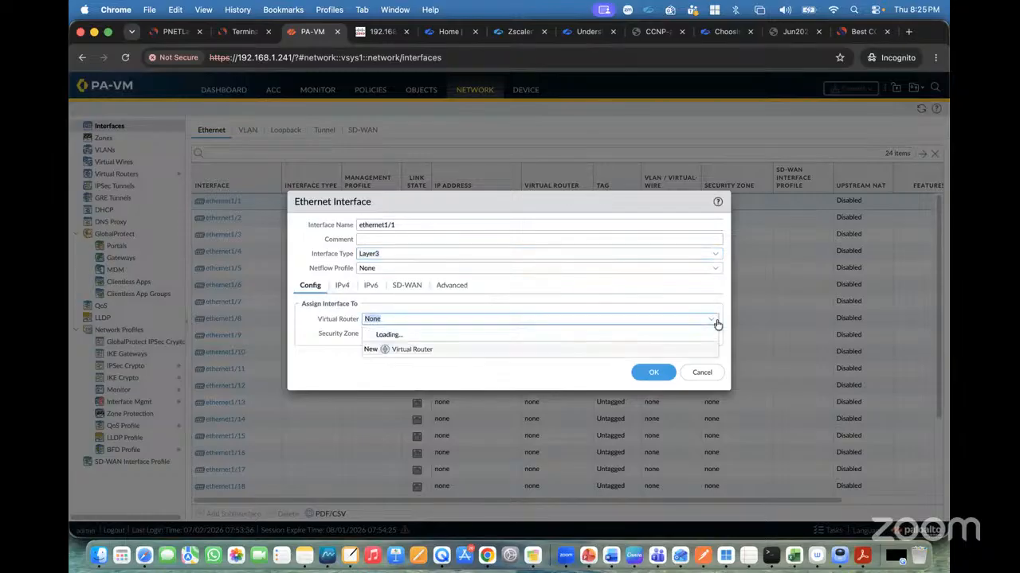
{"action": "left_click", "coordinate": [390, 349]}
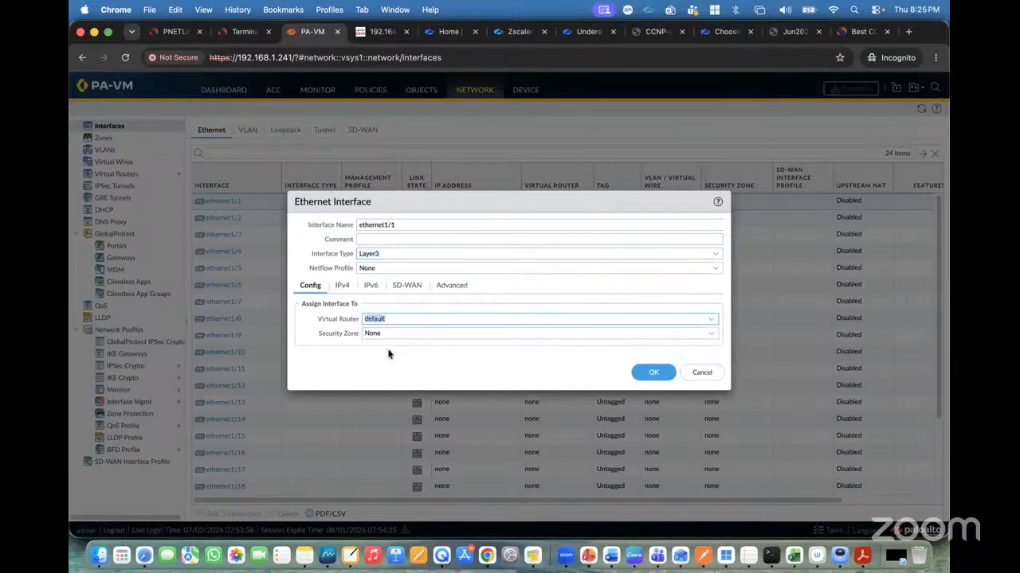
Create a new security zone named Untrust and assign it to ethernet1/1.
{"action": "left_click", "coordinate": [712, 334]}
{"action": "left_click", "coordinate": [403, 364]}
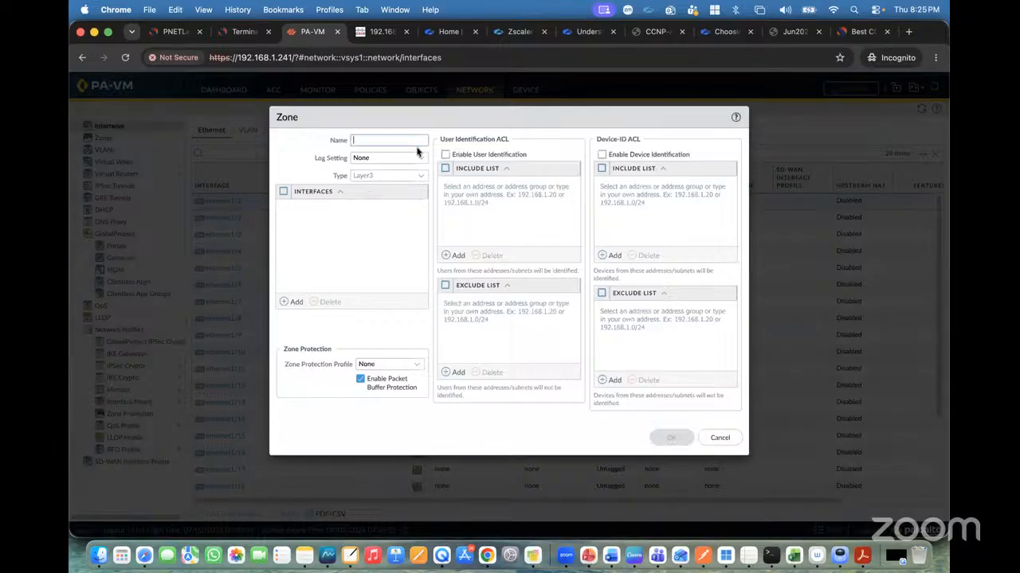
{"action": "type", "text": "Untrust"}
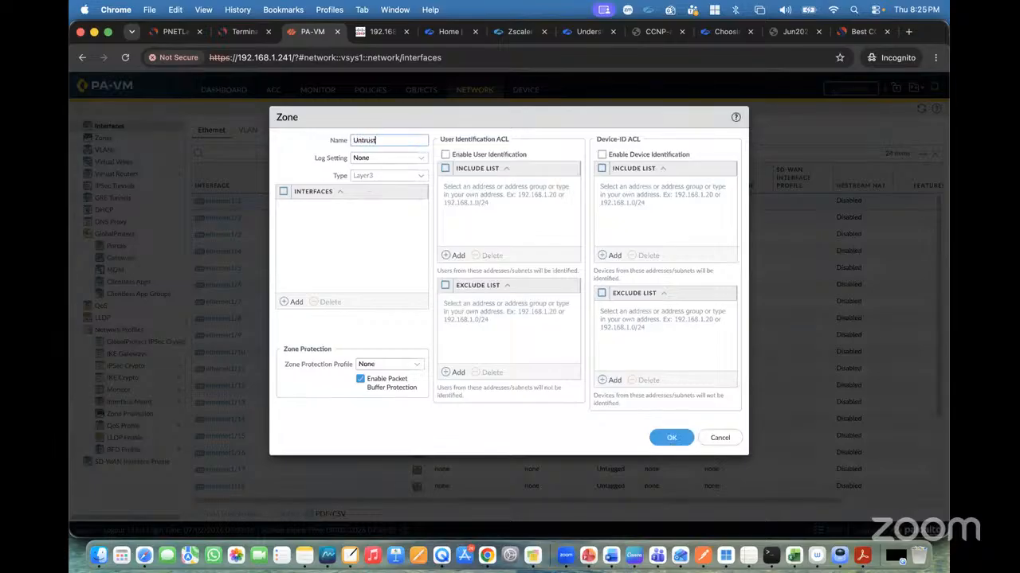
{"action": "left_click", "coordinate": [664, 438]}
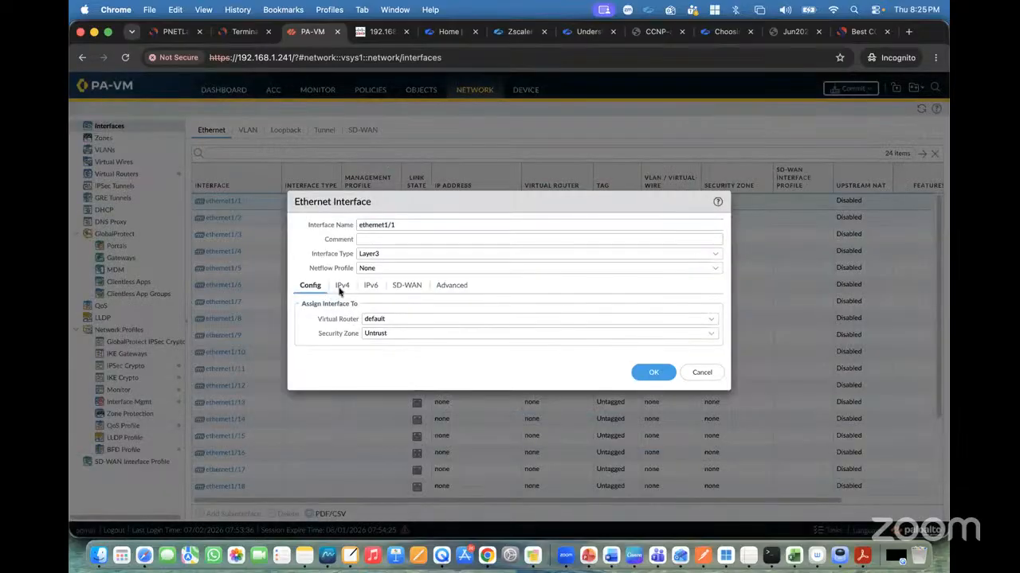
Add the static IPv4 address 203.11.11.1/24 to ethernet1/1.
{"action": "left_click", "coordinate": [341, 285]}
{"action": "left_click", "coordinate": [312, 413]}
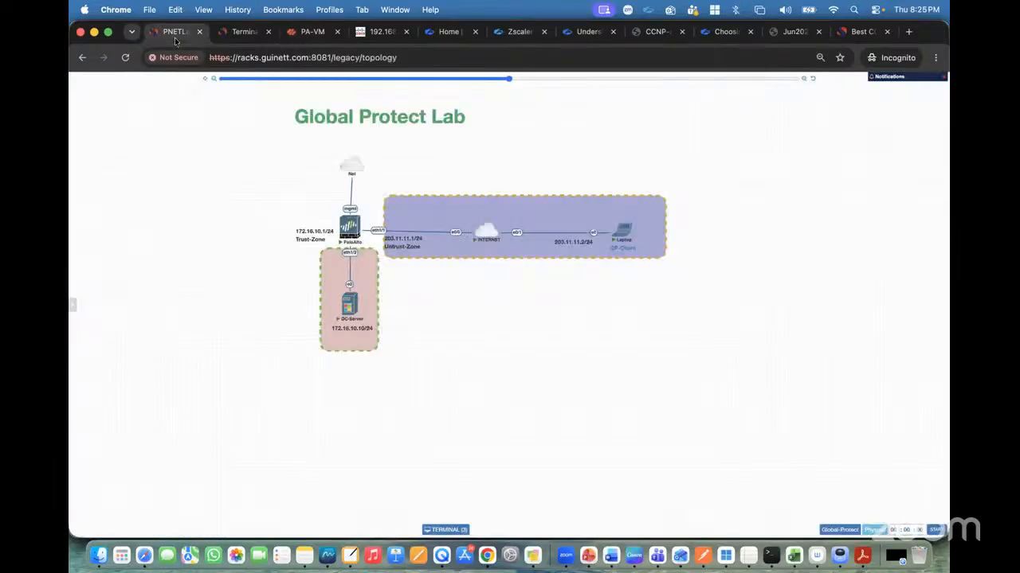
{"action": "left_click", "coordinate": [174, 31]}
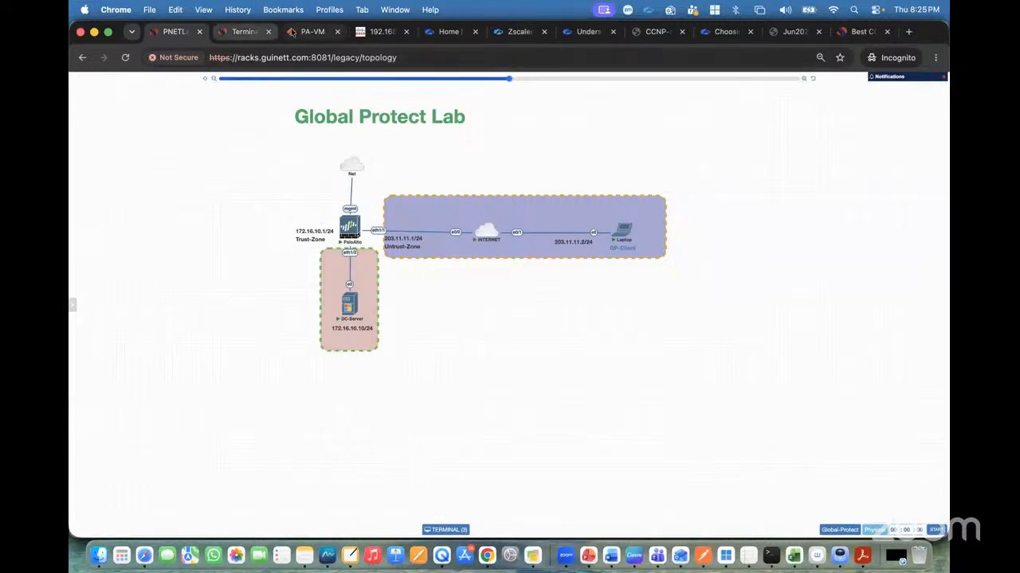
{"action": "left_click", "coordinate": [312, 31]}
{"action": "type", "text": "203.11"}
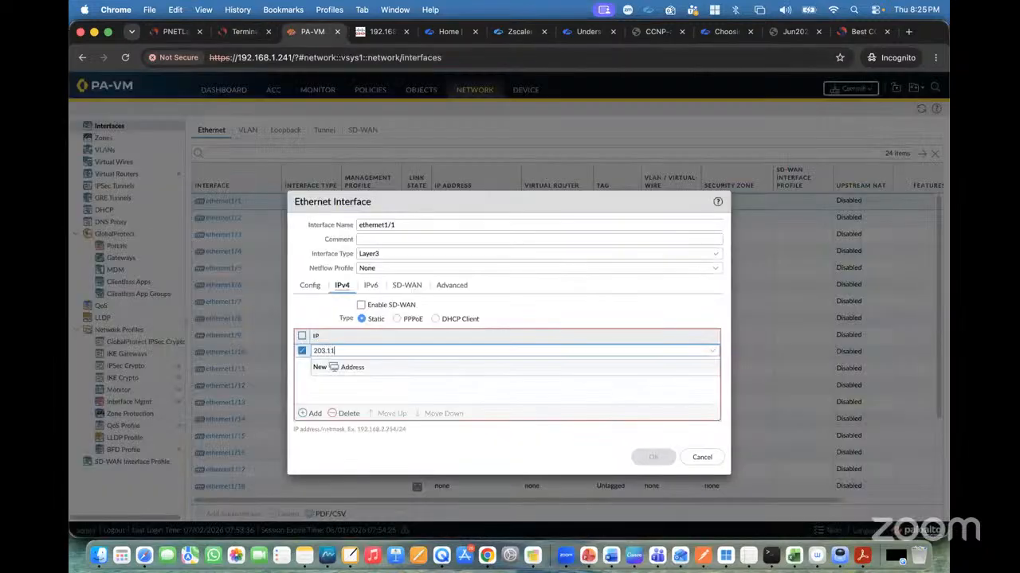
{"action": "type", "text": ".11.1/24"}
{"action": "left_click", "coordinate": [402, 381]}
Create a management profile named MGMT-Profile allowing HTTPS, SSH and Ping, apply it to ethernet1/1 and save the interface.
{"action": "left_click", "coordinate": [451, 287]}
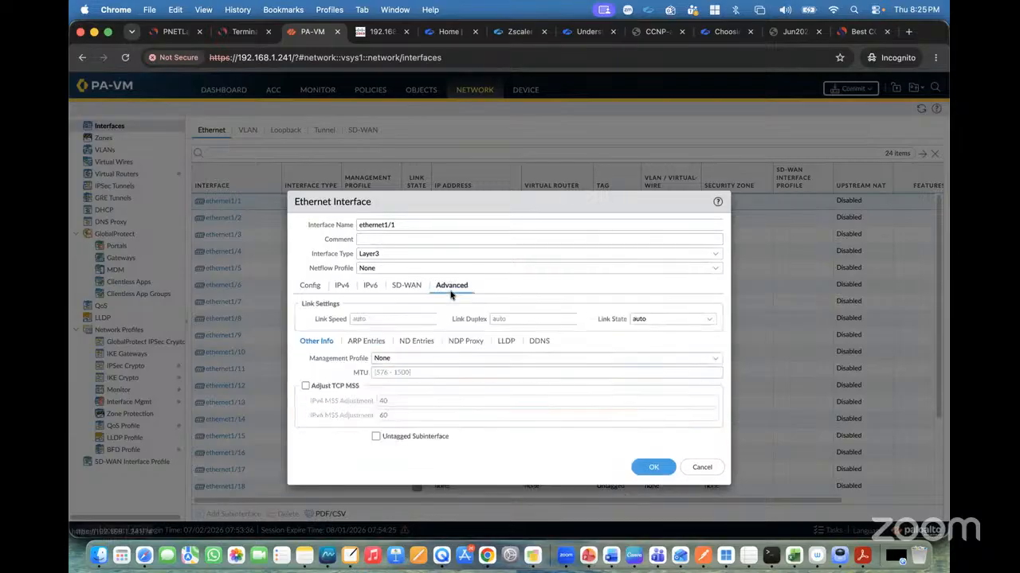
{"action": "left_click", "coordinate": [715, 358]}
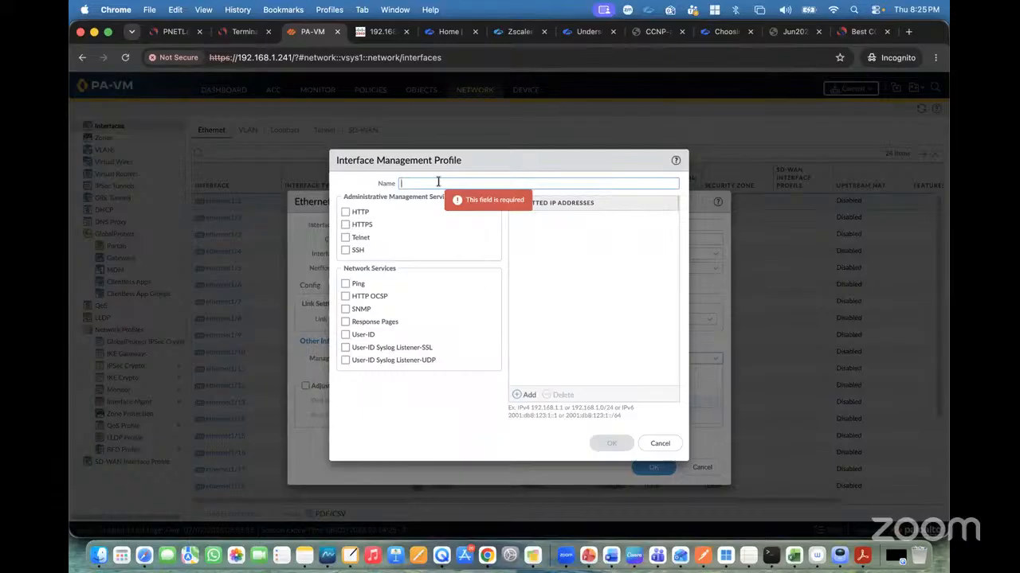
{"action": "type", "text": "MGMT-"}
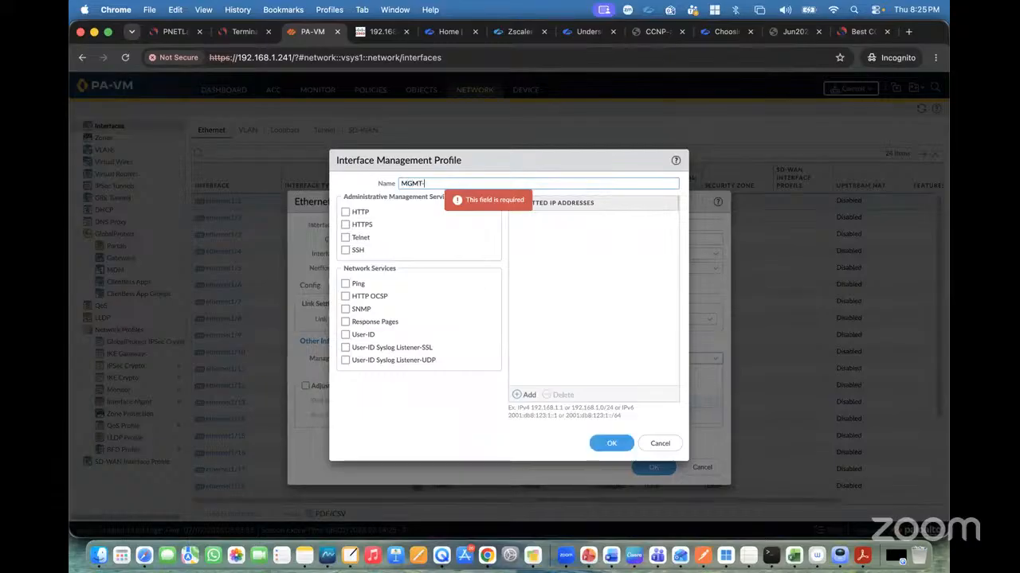
{"action": "type", "text": "Profile"}
{"action": "key", "text": "super+a"}
{"action": "key", "text": "super+c"}
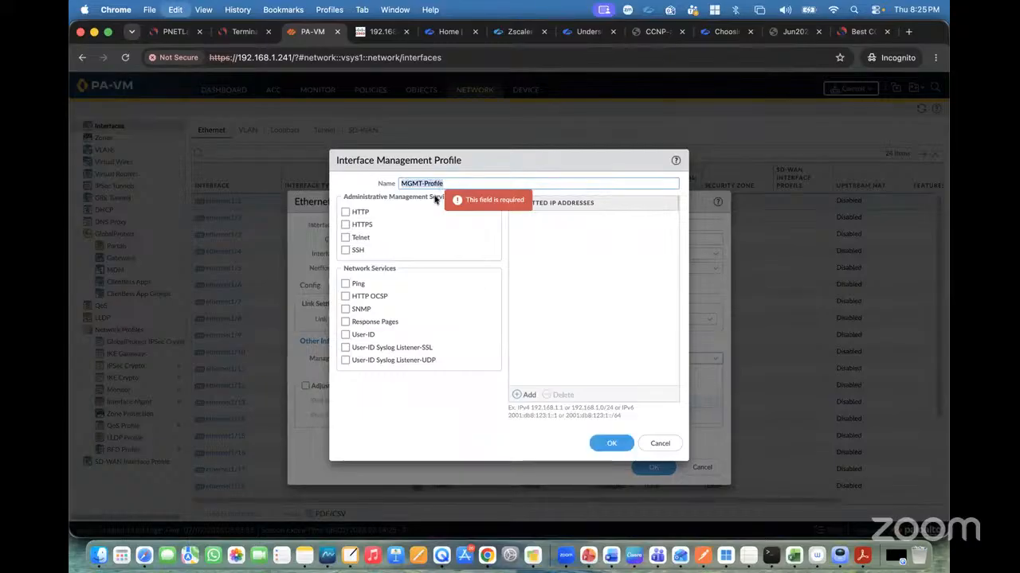
{"action": "left_click", "coordinate": [345, 225]}
{"action": "left_click", "coordinate": [345, 250]}
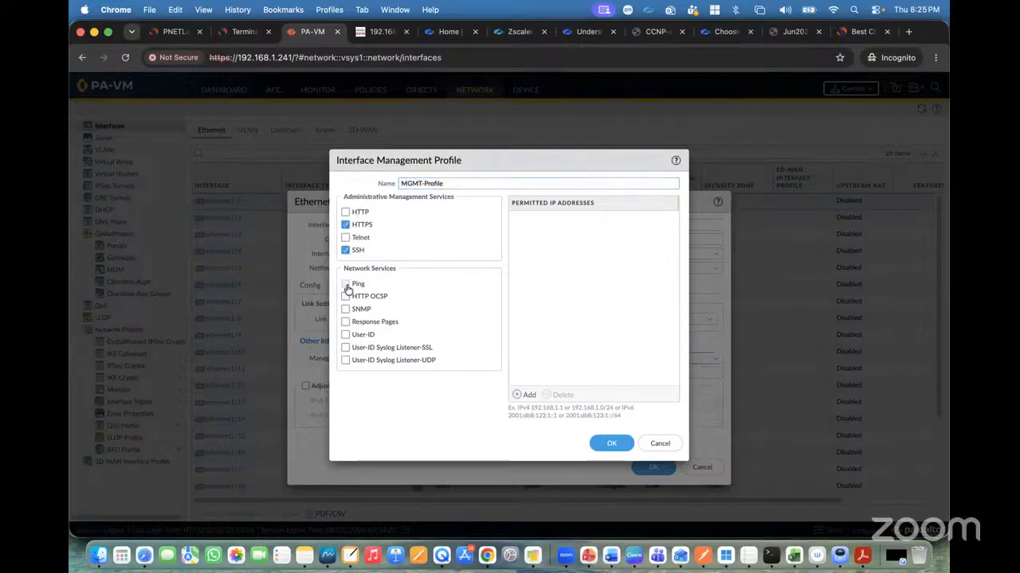
{"action": "left_click", "coordinate": [345, 284]}
{"action": "left_click", "coordinate": [611, 443]}
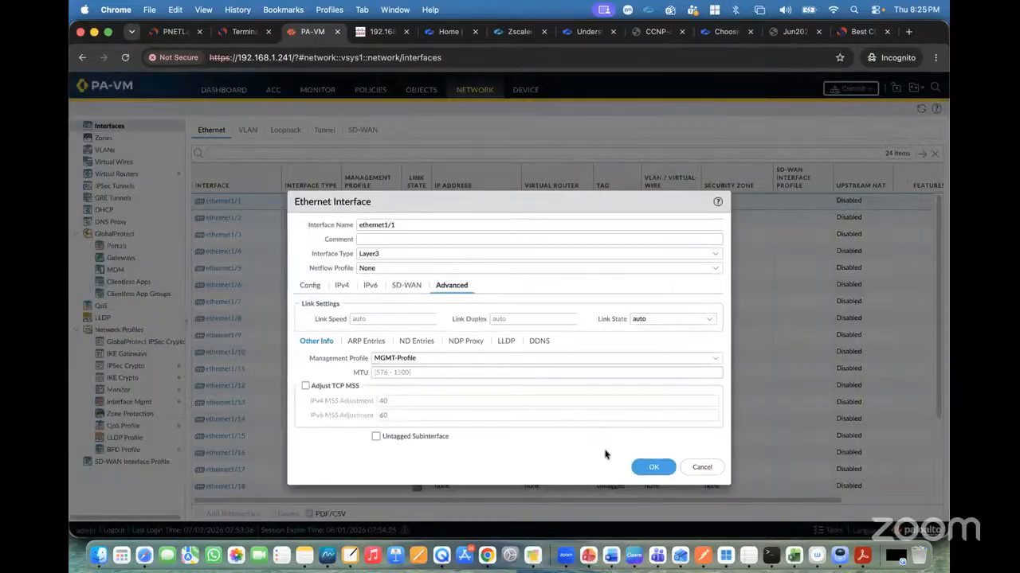
{"action": "left_click", "coordinate": [651, 469]}
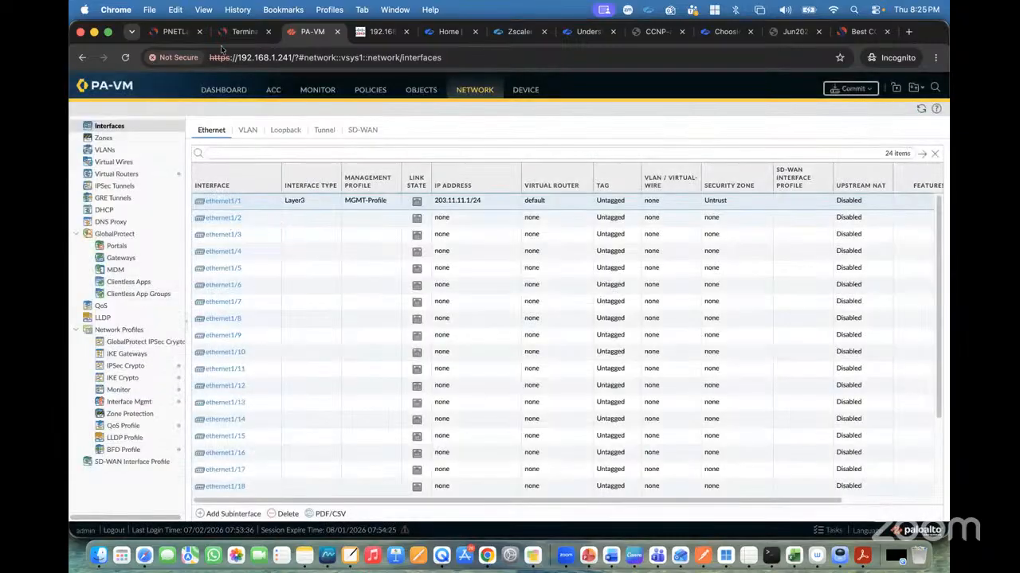
Edit ethernet1/2, set its interface type to Layer3 and assign it to the default virtual router.
{"action": "left_click", "coordinate": [176, 31]}
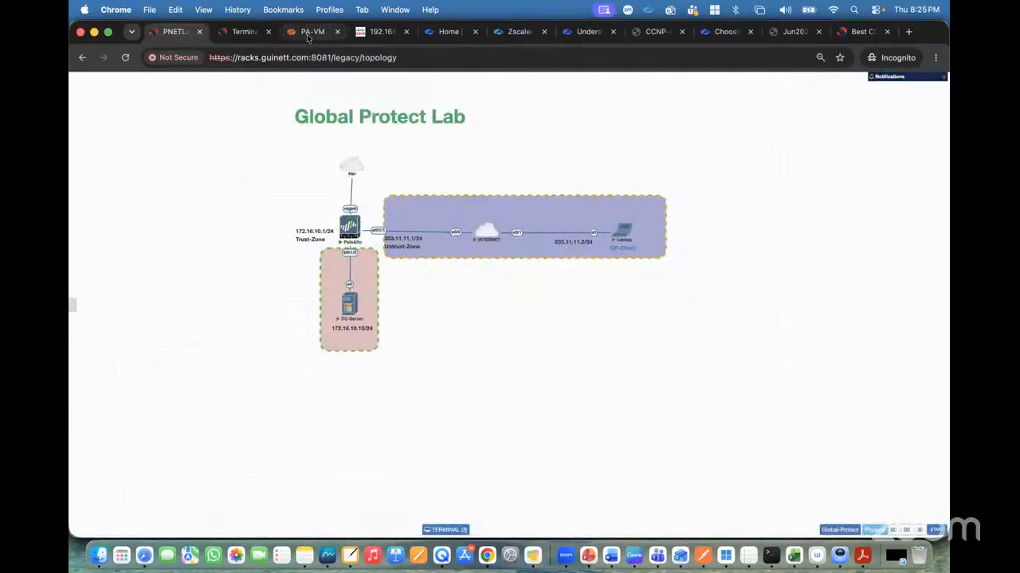
{"action": "left_click", "coordinate": [307, 32]}
{"action": "left_click", "coordinate": [231, 218]}
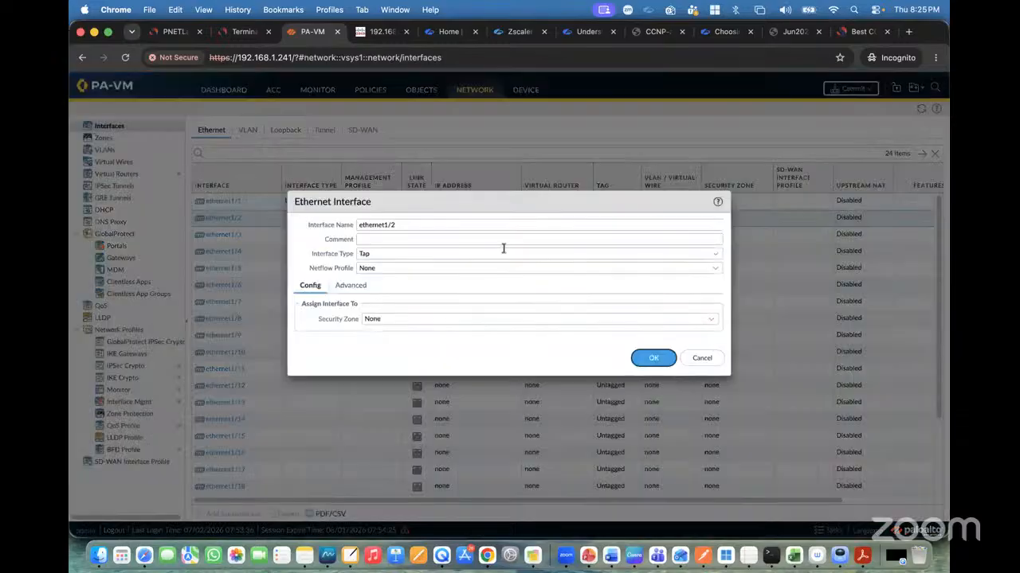
{"action": "left_click", "coordinate": [715, 253]}
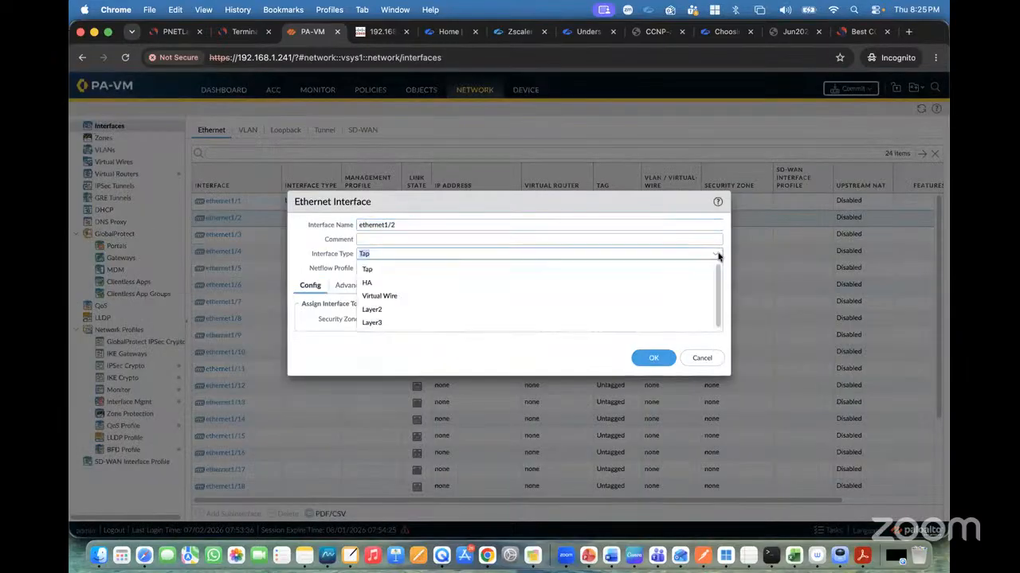
{"action": "left_click", "coordinate": [411, 323]}
{"action": "left_click", "coordinate": [666, 322]}
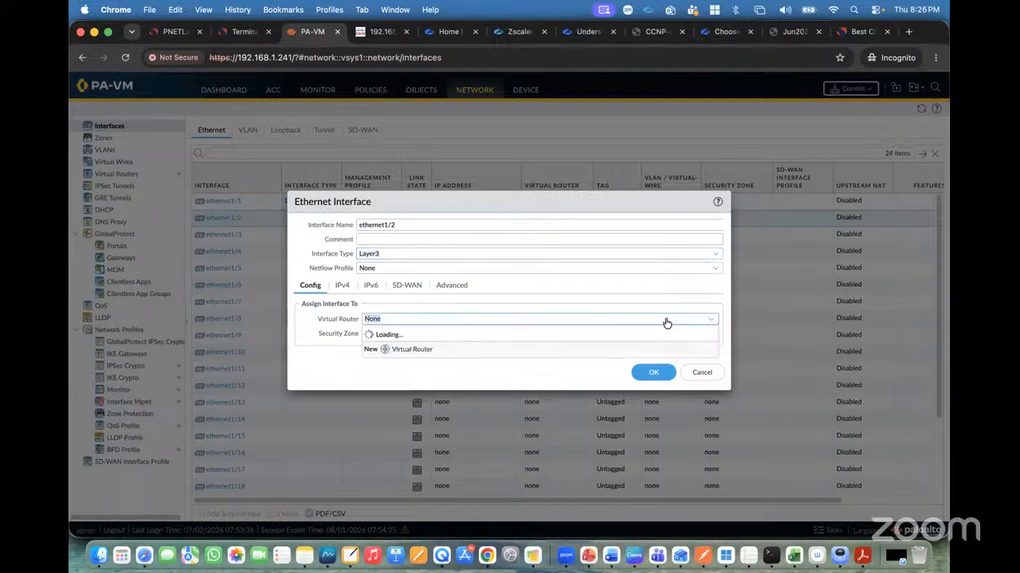
{"action": "left_click", "coordinate": [396, 349]}
Create a new security zone named Trust and assign it to ethernet1/2.
{"action": "left_click", "coordinate": [714, 334]}
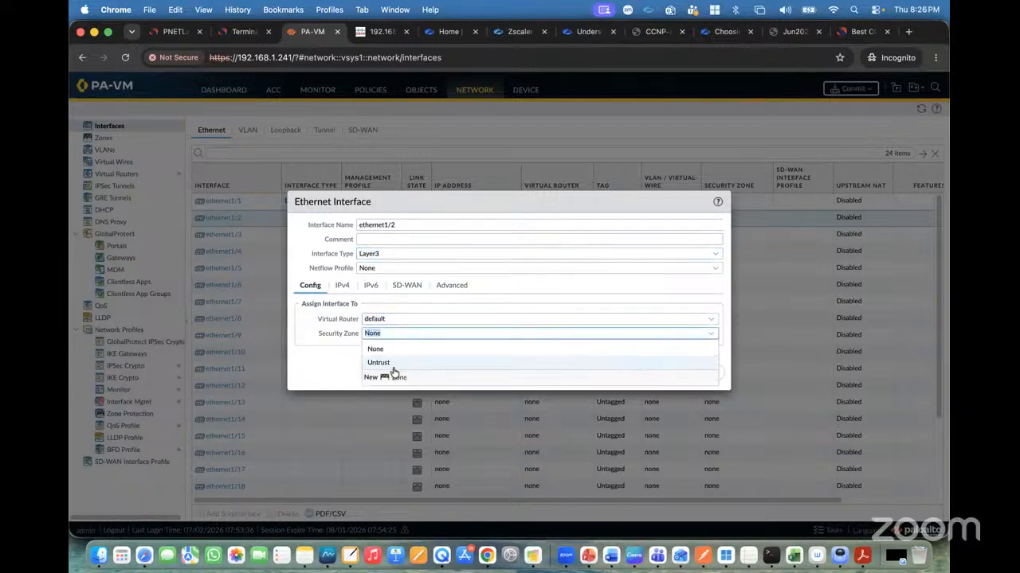
{"action": "left_click", "coordinate": [393, 377]}
{"action": "type", "text": "Tru"}
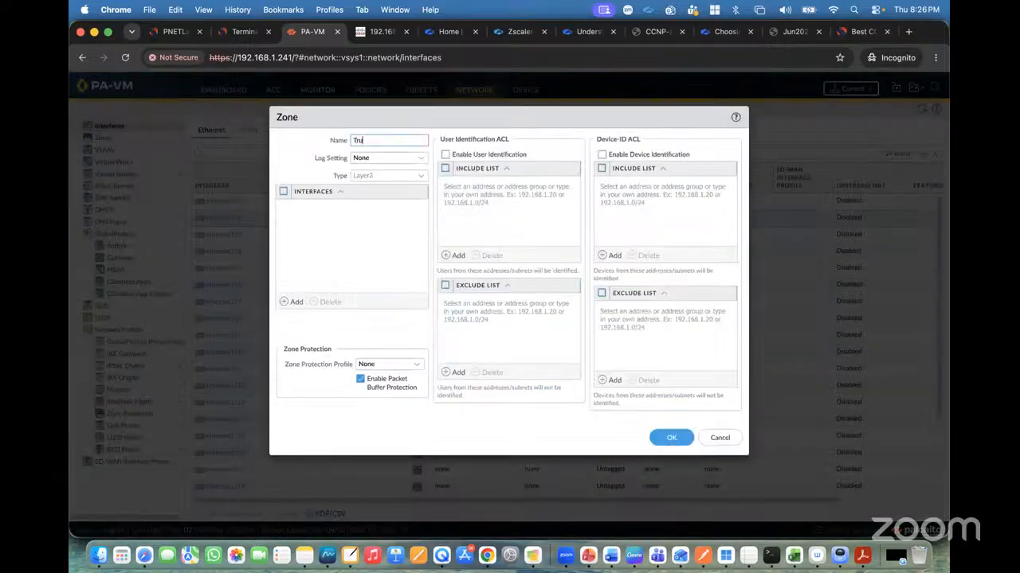
{"action": "type", "text": "st"}
{"action": "left_click", "coordinate": [672, 438]}
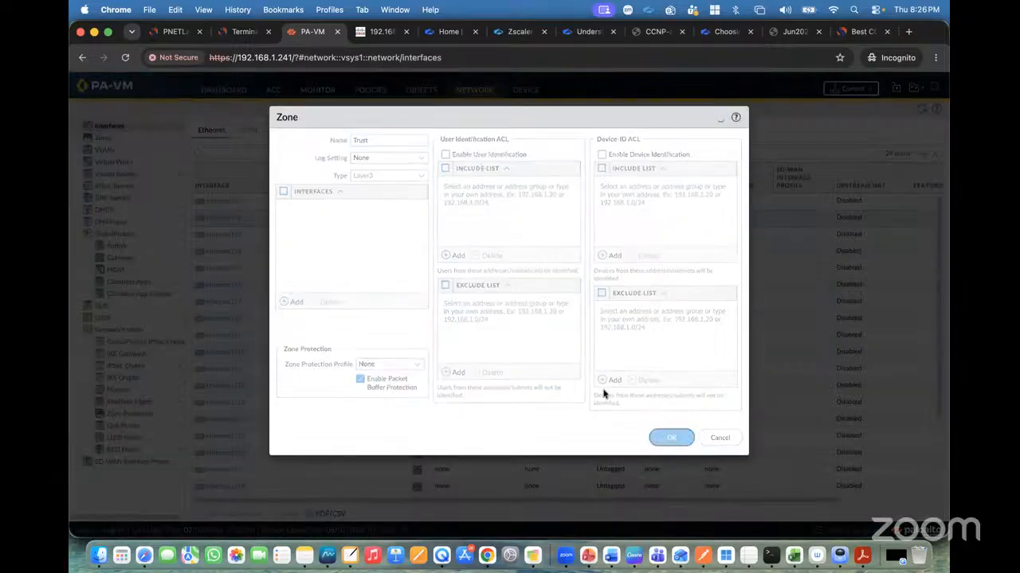
Add the static IPv4 address 172.16.10.1/24 to ethernet1/2.
{"action": "left_click", "coordinate": [344, 289]}
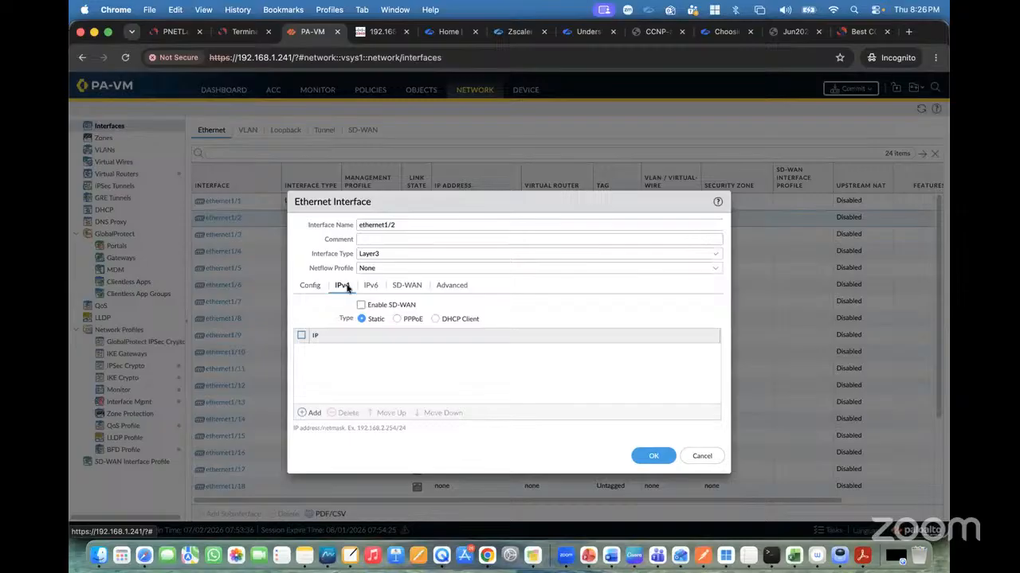
{"action": "left_click", "coordinate": [314, 413]}
{"action": "type", "text": "172.16.10.1/24"}
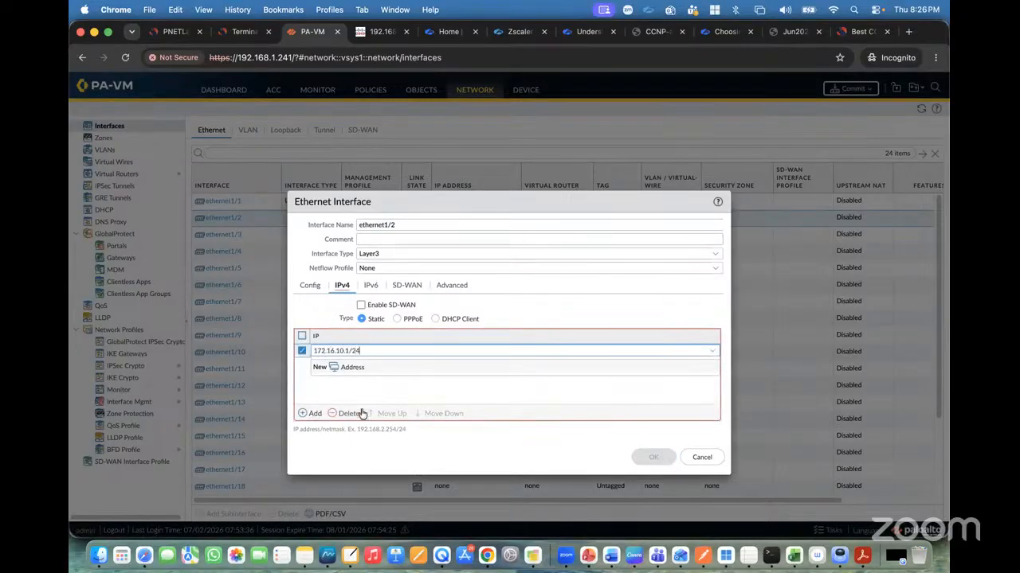
{"action": "left_click", "coordinate": [383, 391]}
Apply the MGMT-Profile management profile to ethernet1/2 and save the interface.
{"action": "left_click", "coordinate": [451, 286]}
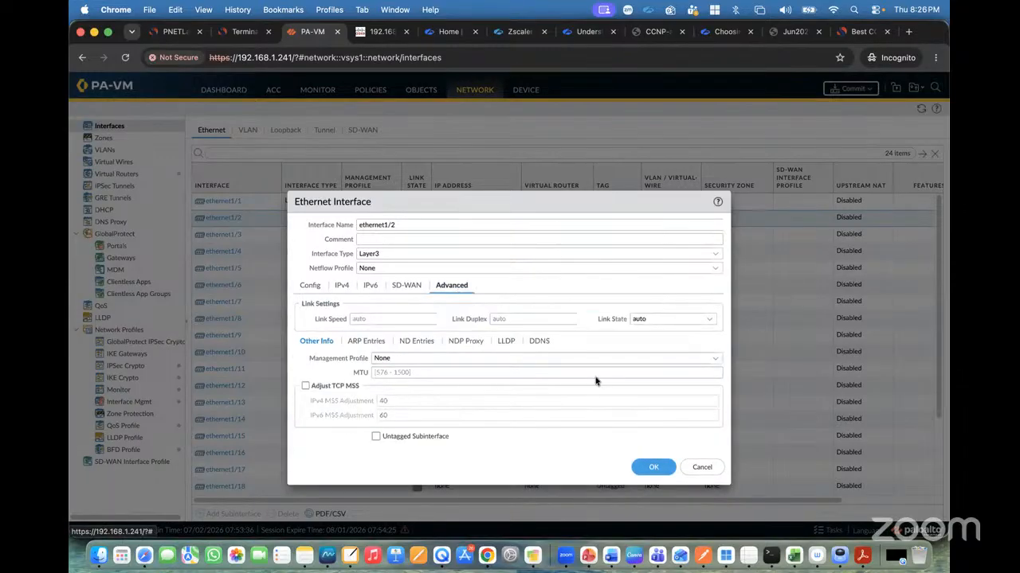
{"action": "left_click", "coordinate": [713, 360]}
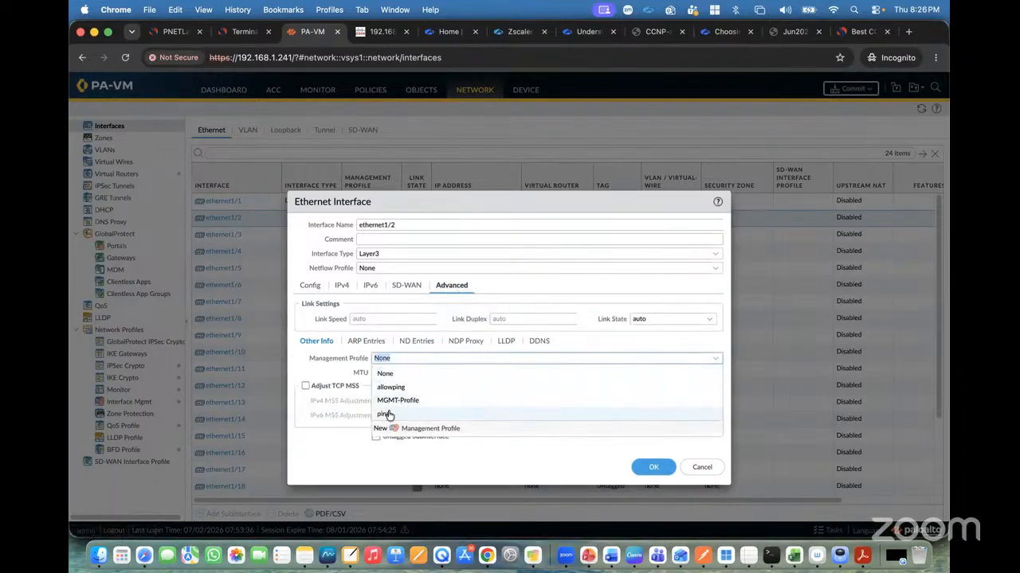
{"action": "left_click", "coordinate": [403, 400]}
{"action": "left_click", "coordinate": [649, 470]}
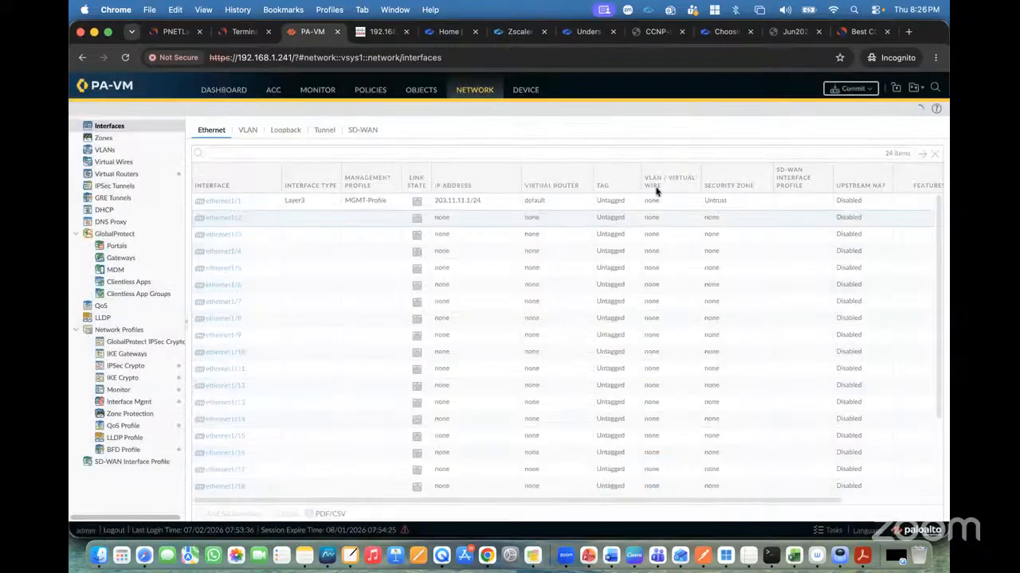
Commit all configuration changes to the firewall.
{"action": "left_click", "coordinate": [847, 89]}
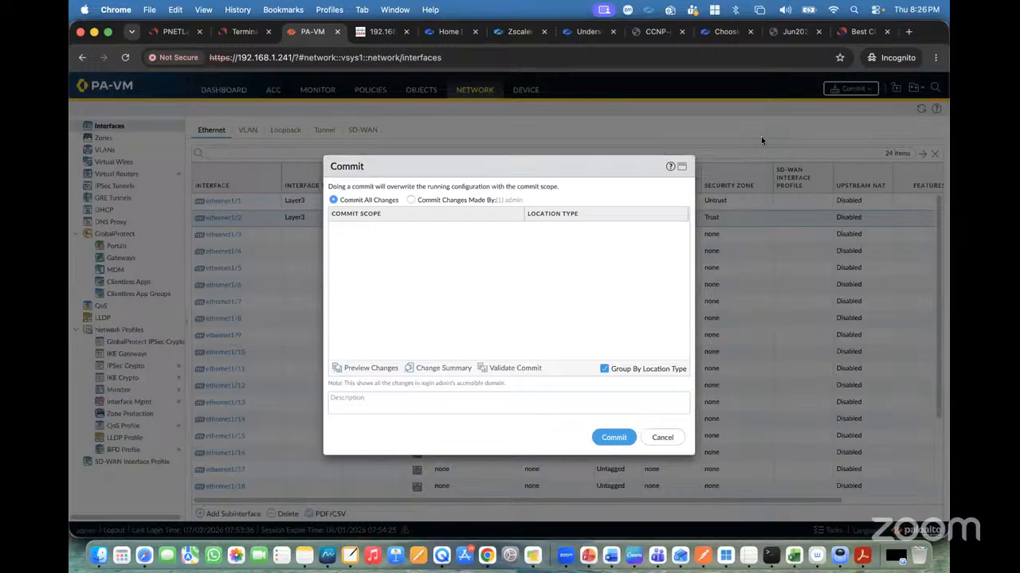
{"action": "left_click", "coordinate": [619, 439]}
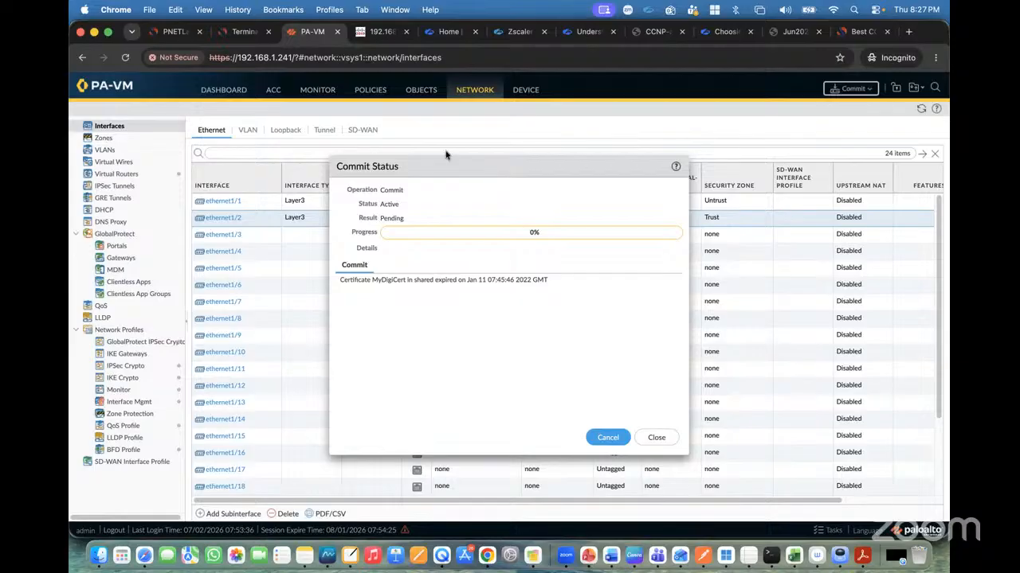
{"action": "left_click", "coordinate": [243, 31]}
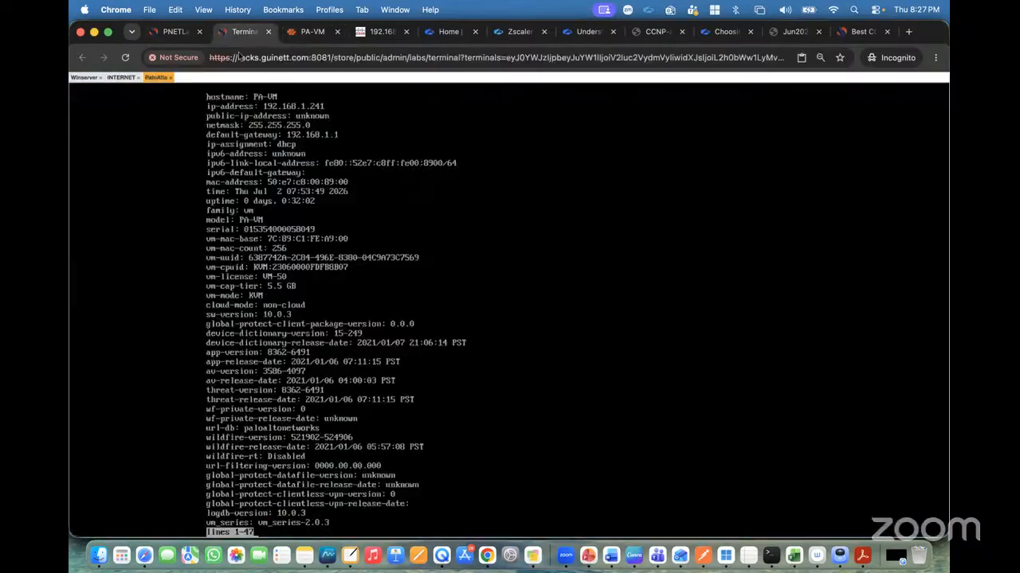
Open the DC-Server console from the lab topology and log in with the account password.
{"action": "left_click", "coordinate": [175, 31]}
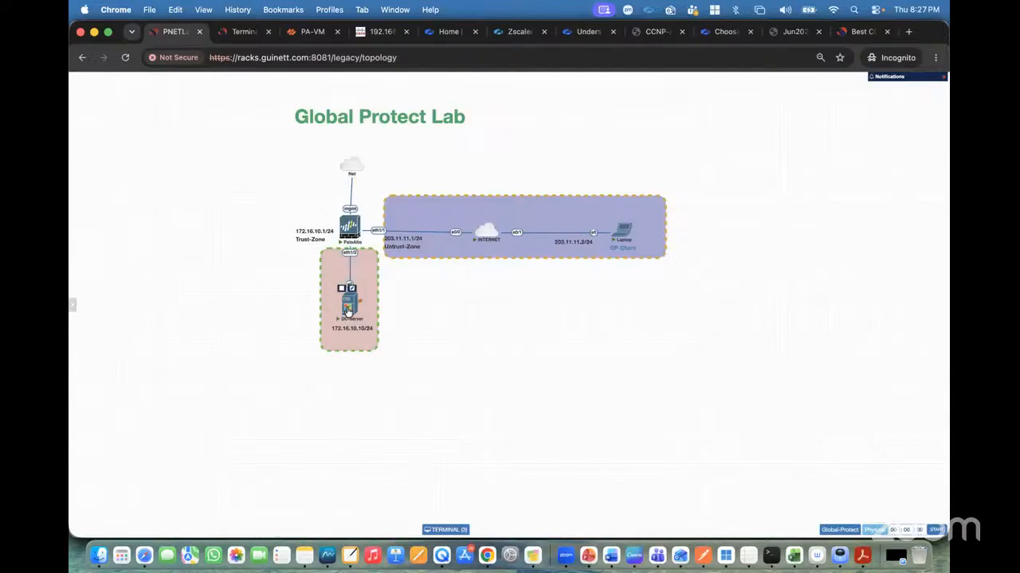
{"action": "left_click", "coordinate": [349, 306]}
{"action": "left_click", "coordinate": [451, 407]}
{"action": "type", "text": "•••"}
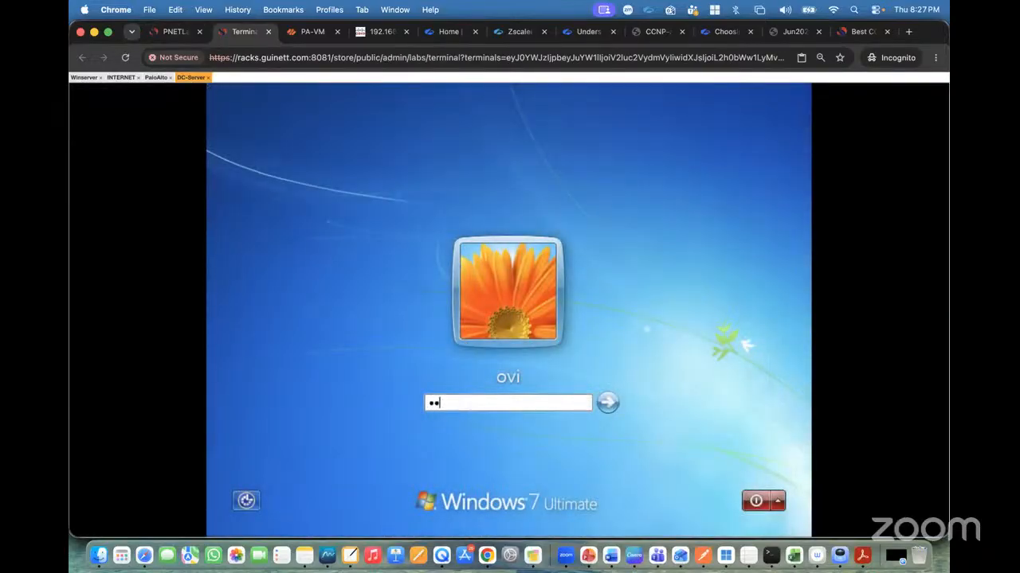
{"action": "key", "text": "Return"}
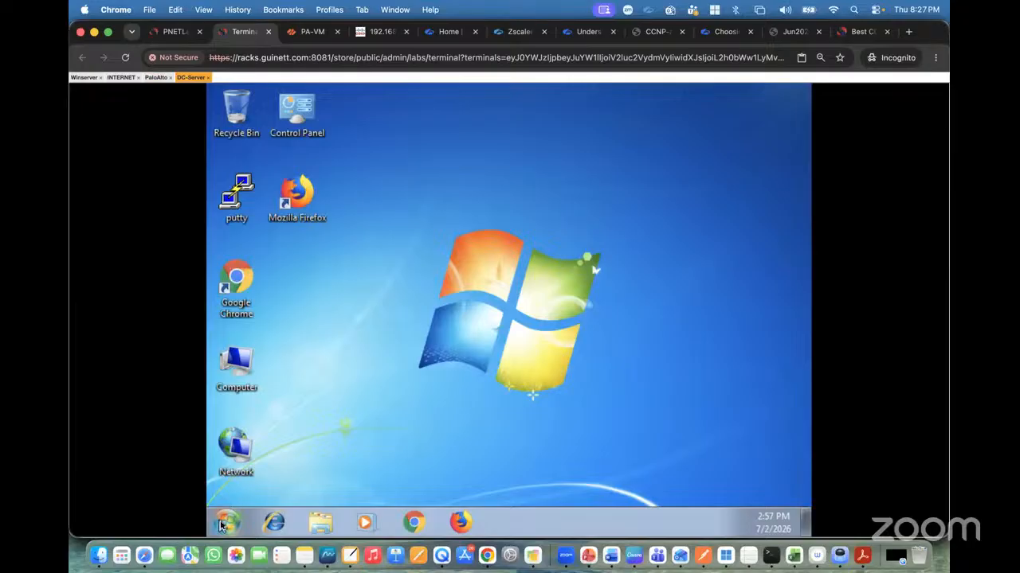
Examine the Windows Firewall state of each profile in Windows Firewall with Advanced Security on DC-Server.
{"action": "left_click", "coordinate": [227, 523]}
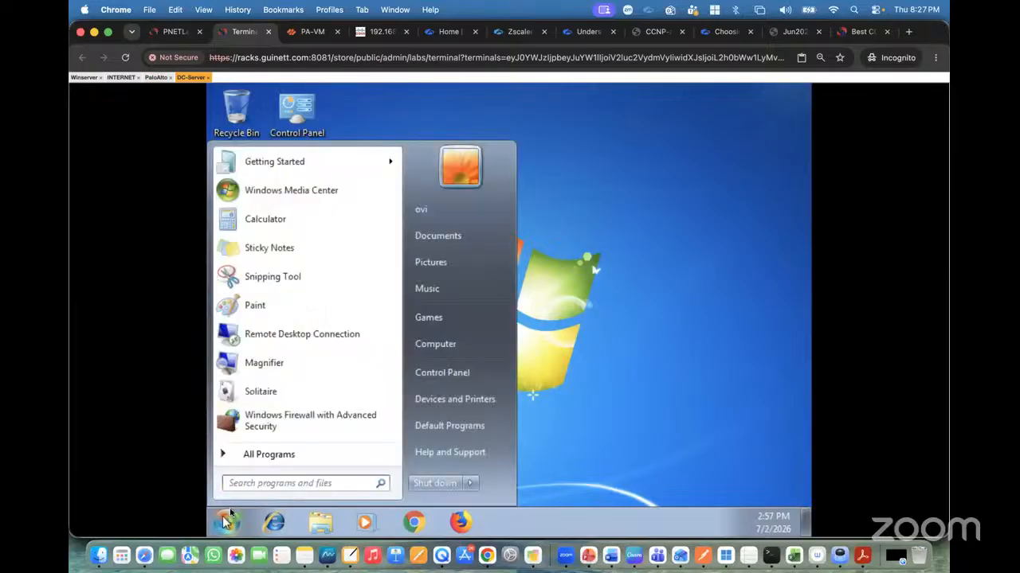
{"action": "left_click", "coordinate": [276, 423]}
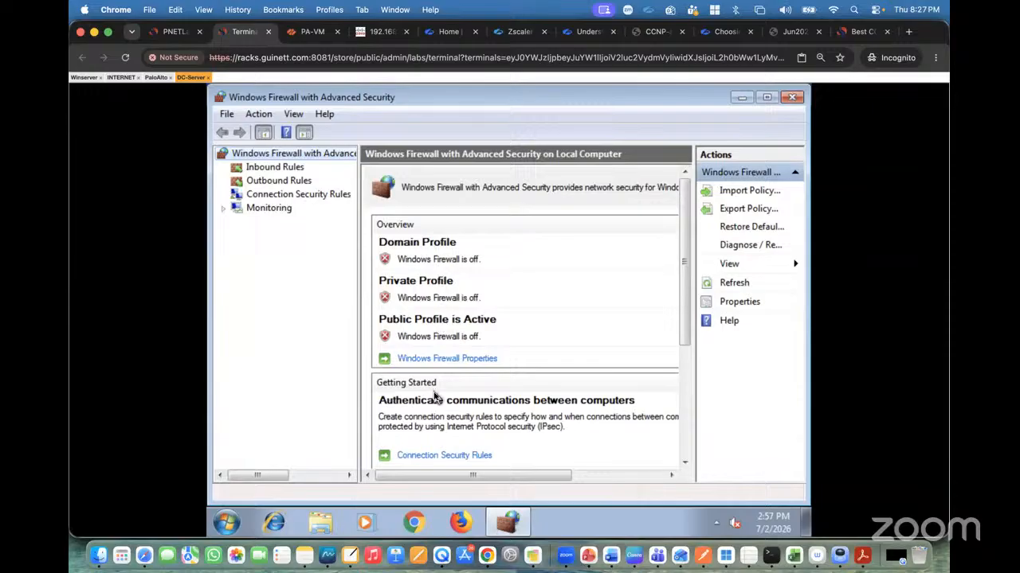
{"action": "left_click", "coordinate": [443, 359]}
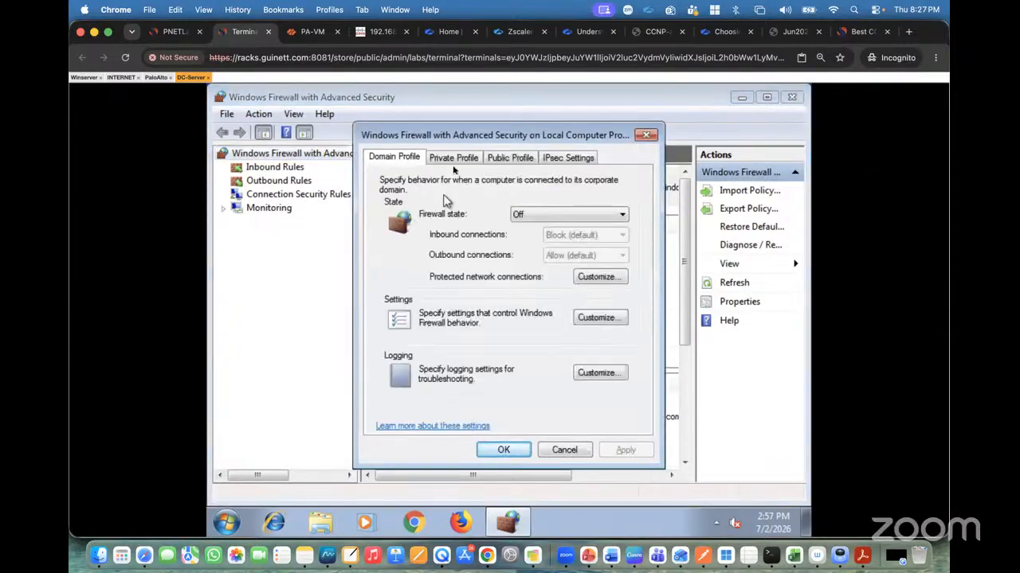
{"action": "left_click", "coordinate": [457, 162]}
{"action": "left_click", "coordinate": [509, 160]}
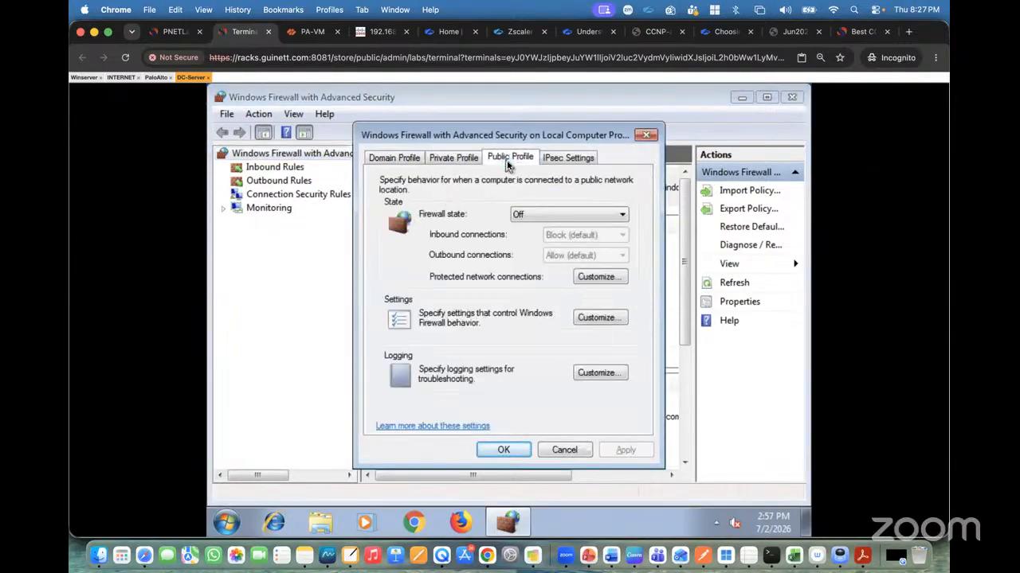
{"action": "left_click", "coordinate": [565, 159]}
{"action": "left_click", "coordinate": [566, 449]}
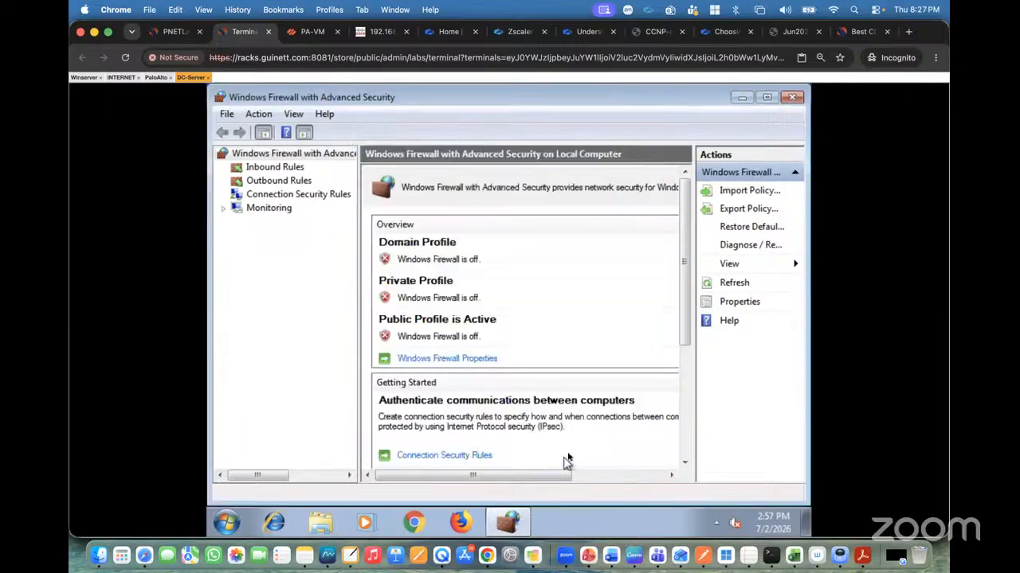
{"action": "left_click", "coordinate": [792, 97]}
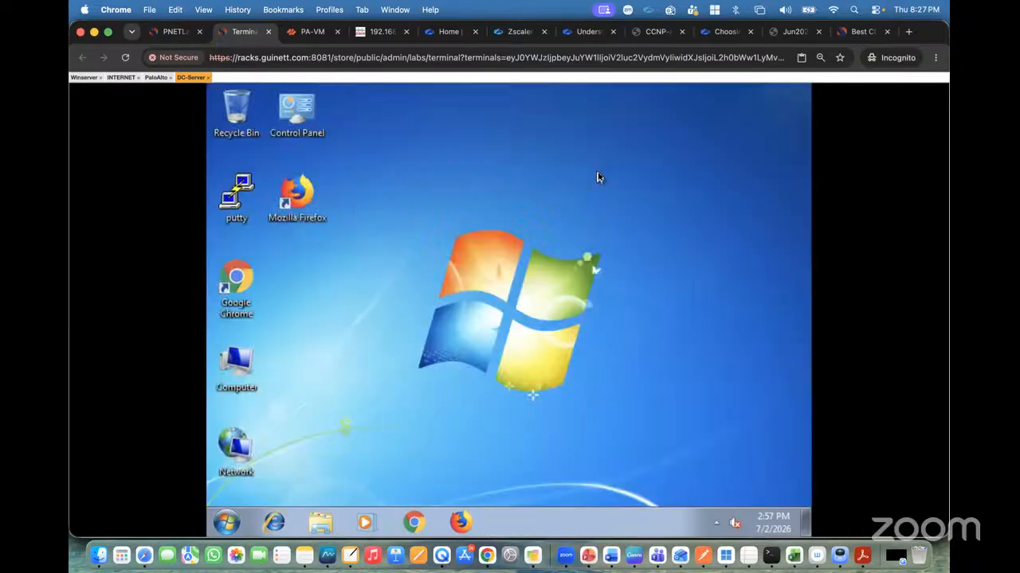
Open the IPv4 properties of DC-Server's Local Area Connection to review its address settings.
{"action": "right_click", "coordinate": [245, 439]}
{"action": "left_click", "coordinate": [301, 431]}
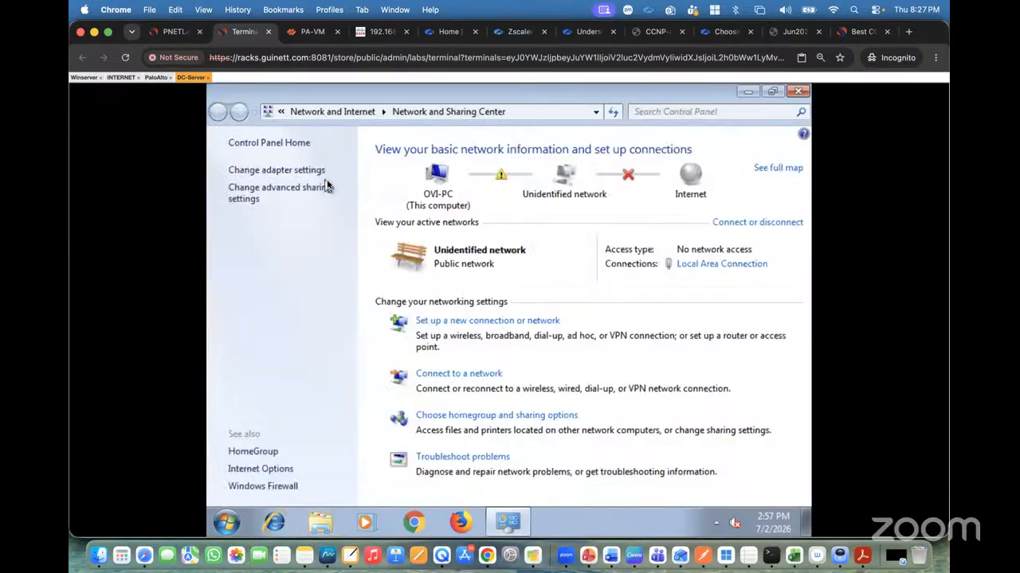
{"action": "left_click", "coordinate": [288, 168]}
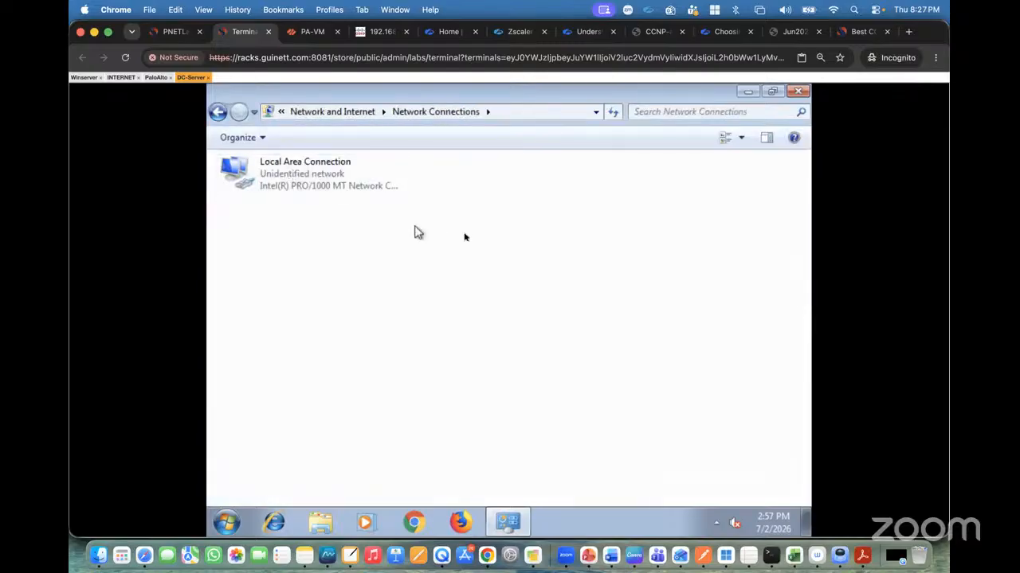
{"action": "double_click", "coordinate": [307, 180]}
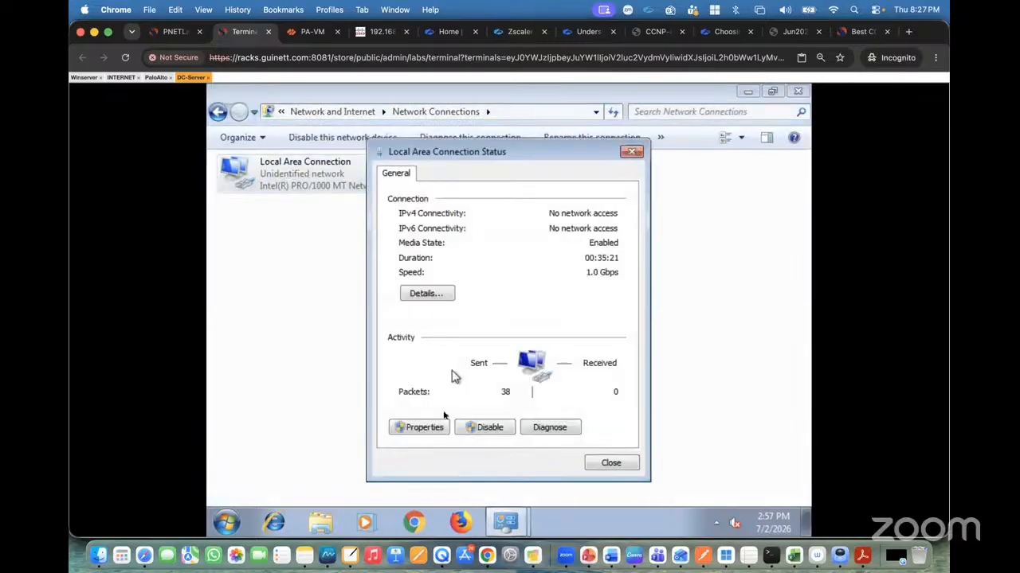
{"action": "left_click", "coordinate": [426, 428]}
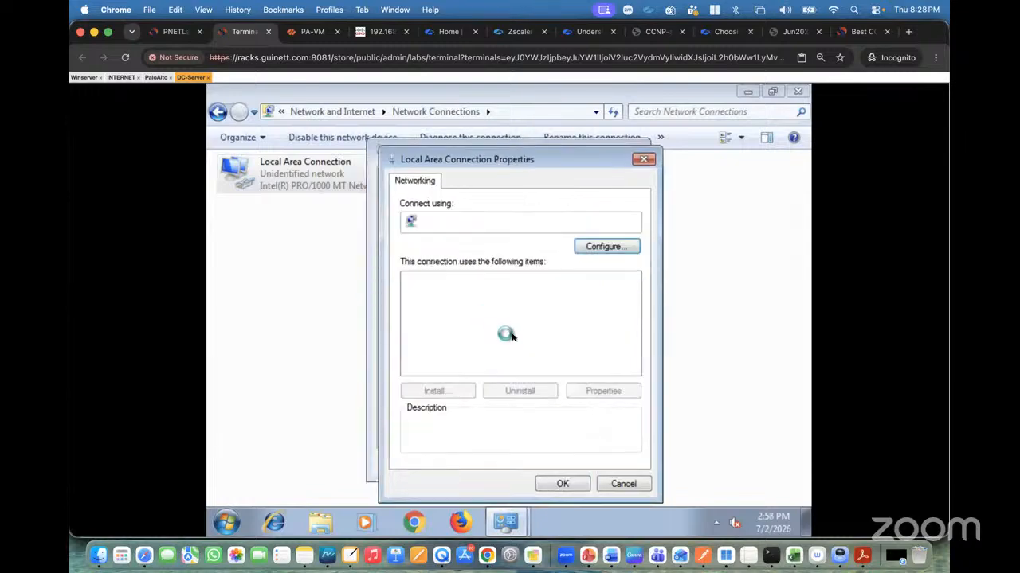
{"action": "double_click", "coordinate": [486, 331]}
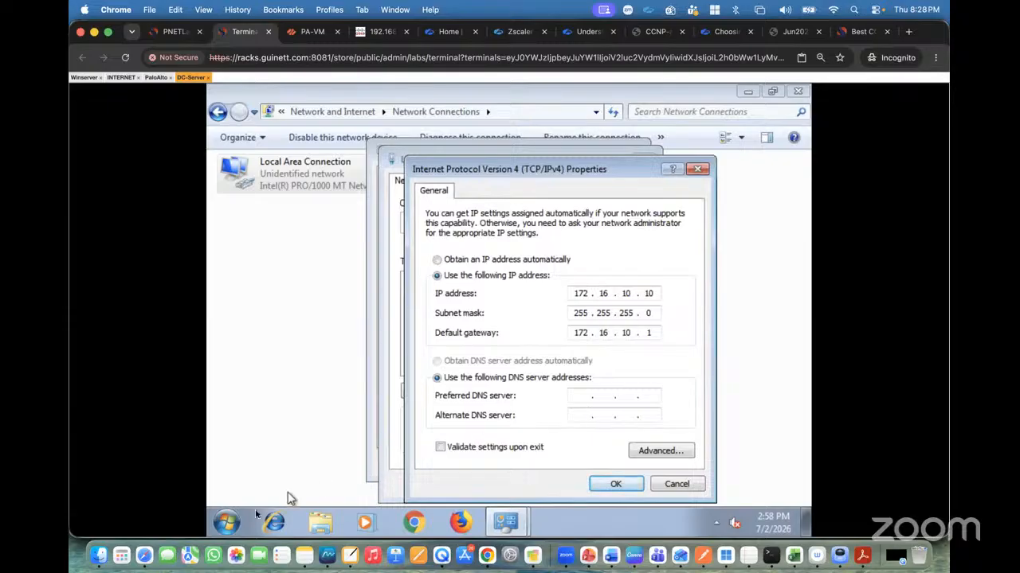
Open a command prompt on DC-Server and run ipconfig.
{"action": "left_click", "coordinate": [227, 522]}
{"action": "type", "text": "cmd"}
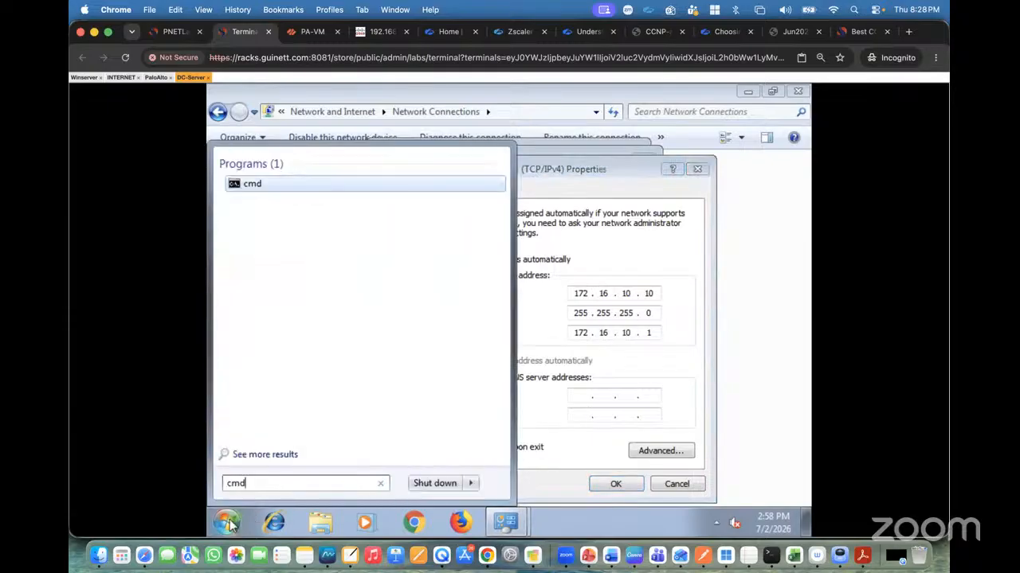
{"action": "key", "text": "Return"}
{"action": "left_click", "coordinate": [310, 32]}
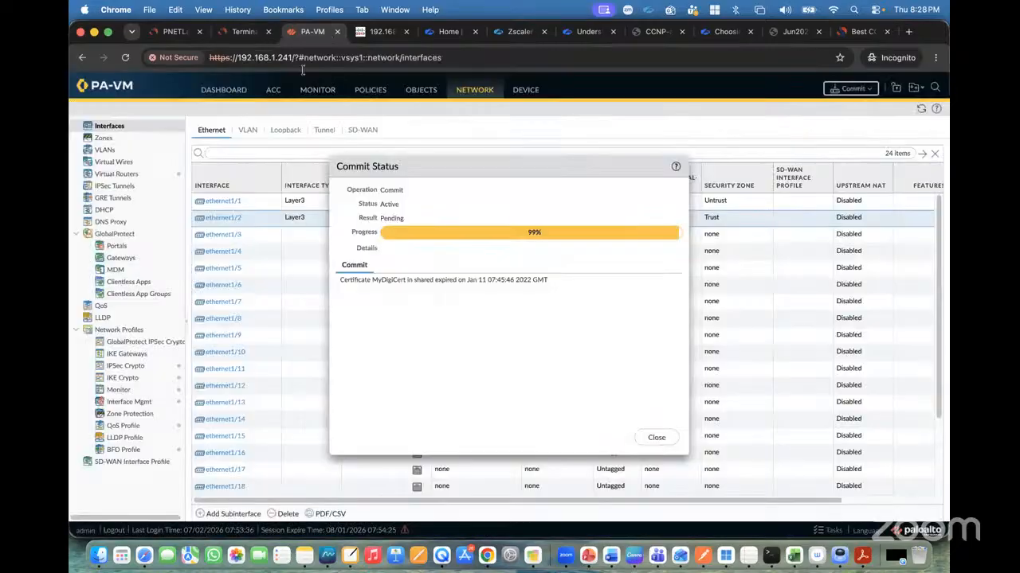
{"action": "left_click", "coordinate": [243, 32]}
{"action": "type", "text": "ip"}
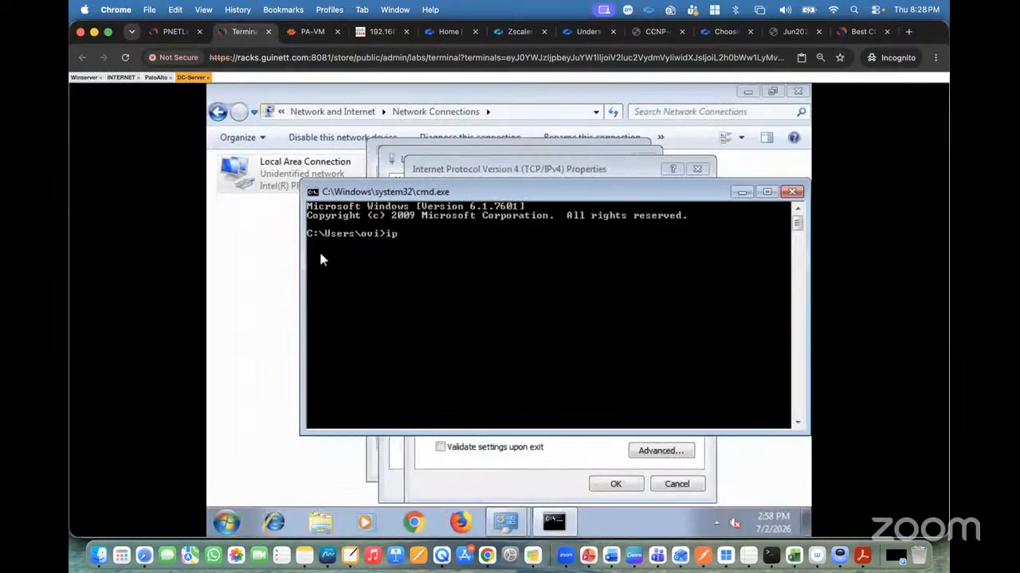
{"action": "type", "text": "config"}
{"action": "key", "text": "Return"}
Ping the firewall's trust interface 172.16.10.1 from DC-Server.
{"action": "type", "text": "p"}
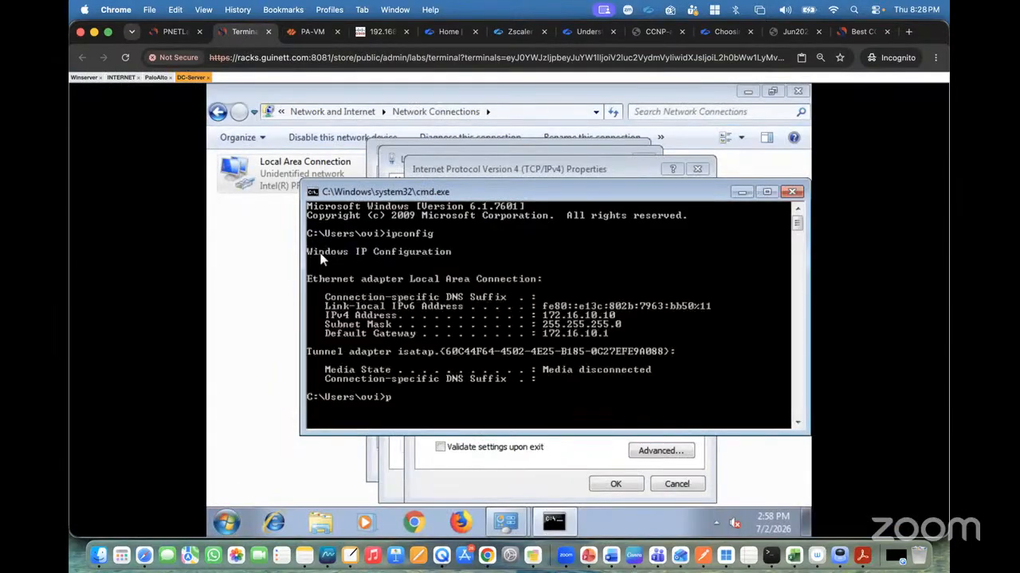
{"action": "type", "text": "ing 172.16.10.1"}
{"action": "key", "text": "Return"}
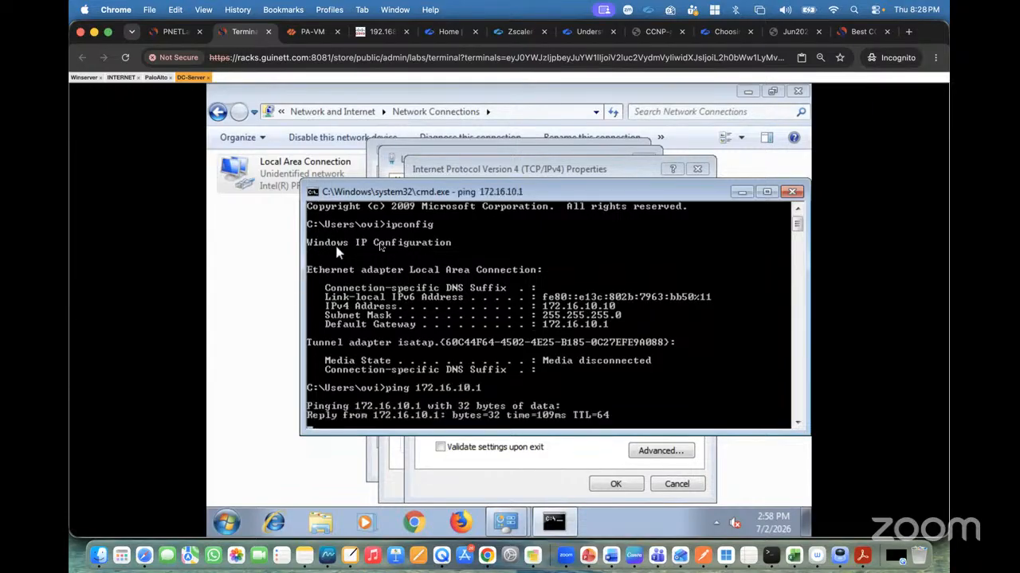
Switch to the Laptop console and repeat the ping to 203.11.11.1.
{"action": "left_click", "coordinate": [84, 78]}
{"action": "left_click", "coordinate": [110, 77]}
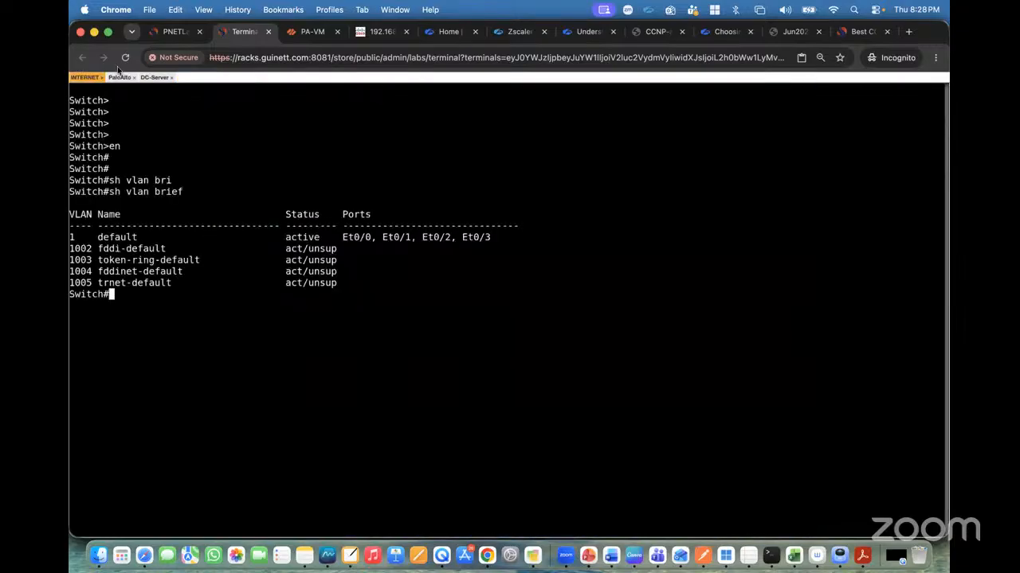
{"action": "left_click", "coordinate": [175, 32]}
{"action": "key", "text": "ctrl+Tab"}
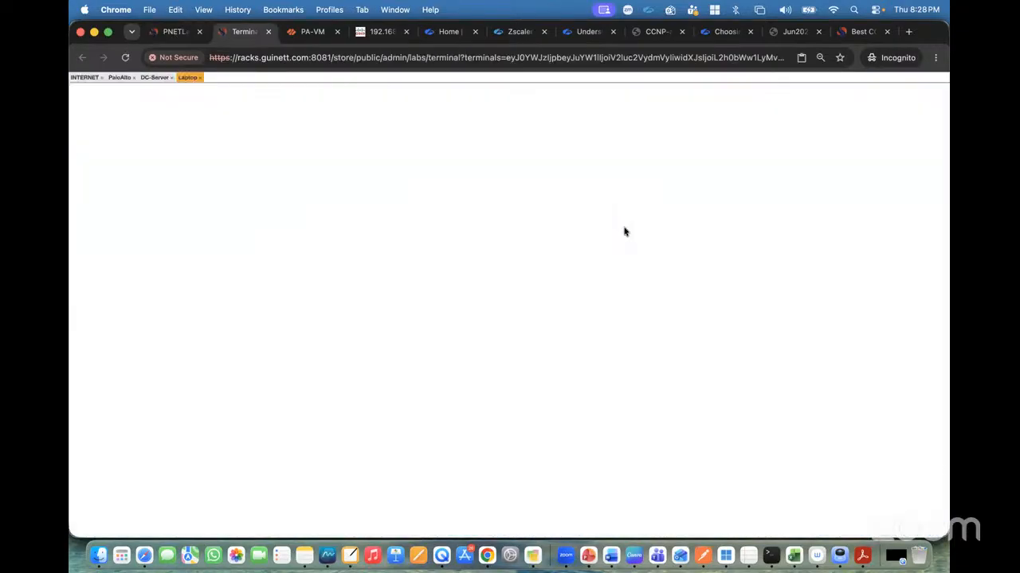
{"action": "key", "text": "Return"}
{"action": "key", "text": "Return"}
{"action": "key", "text": "Return"}
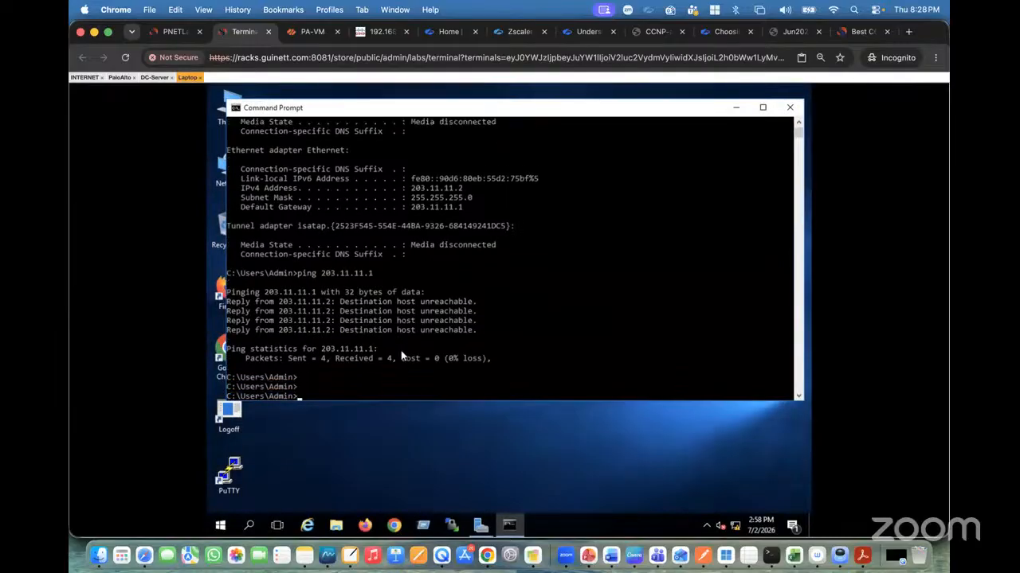
{"action": "key", "text": "Up"}
{"action": "key", "text": "Return"}
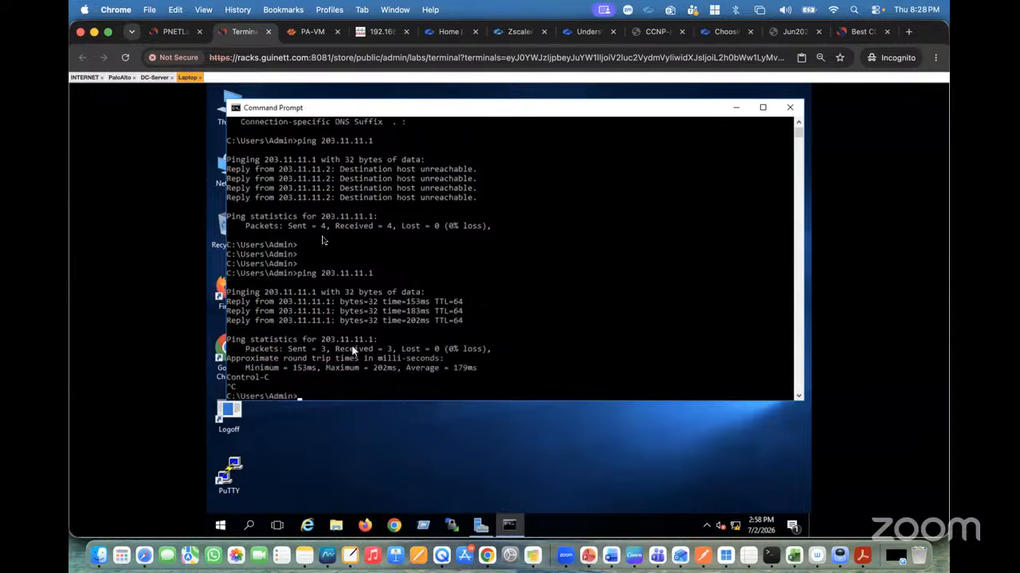
{"action": "key", "text": "ctrl+shift+Tab"}
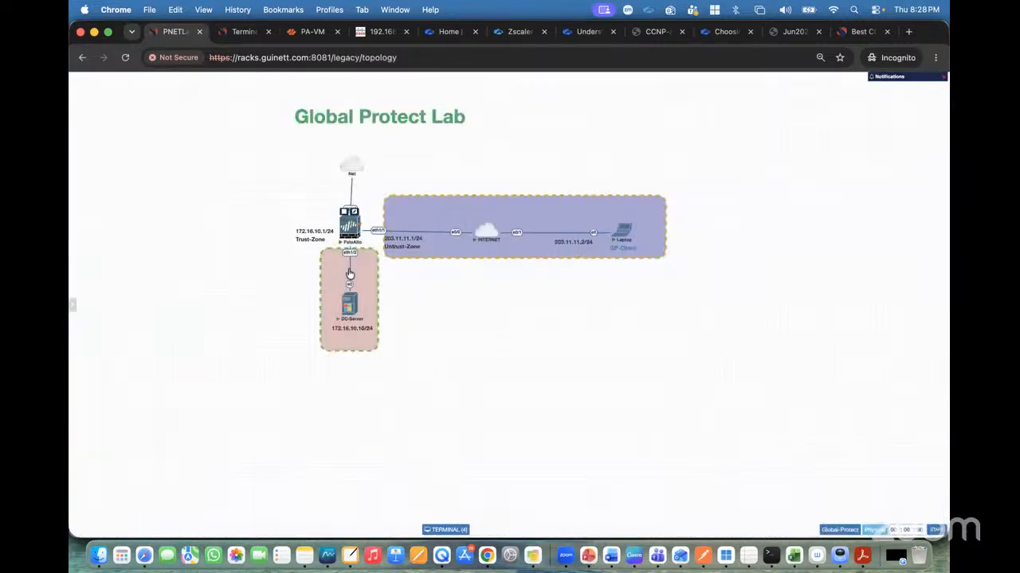
{"action": "mouse_move", "coordinate": [349, 323]}
{"action": "left_click", "coordinate": [653, 132]}
{"action": "type", "text": "Portal "}
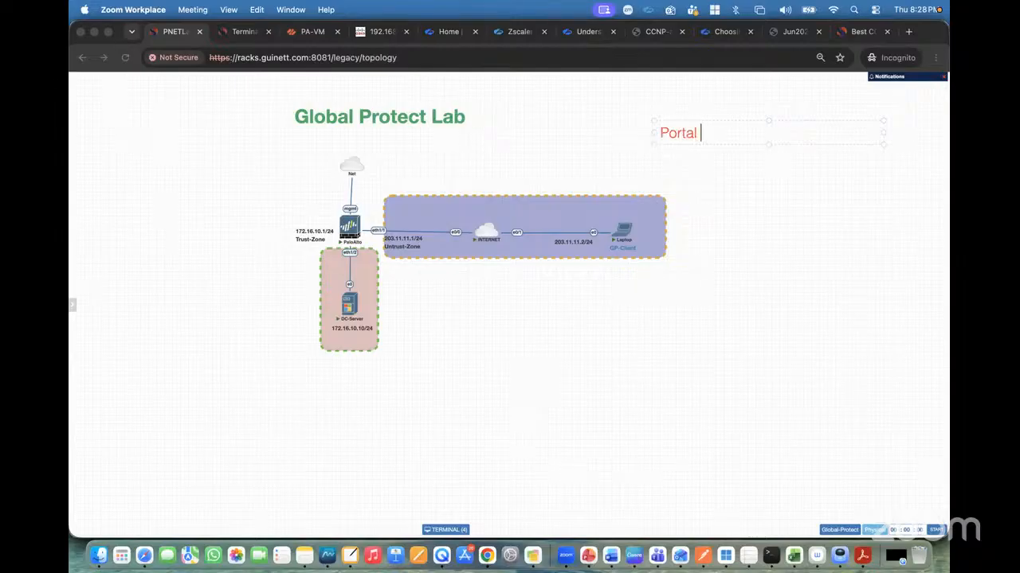
{"action": "type", "text": "Config"}
{"action": "key", "text": "Return"}
{"action": "type", "text": "Gateway Config"}
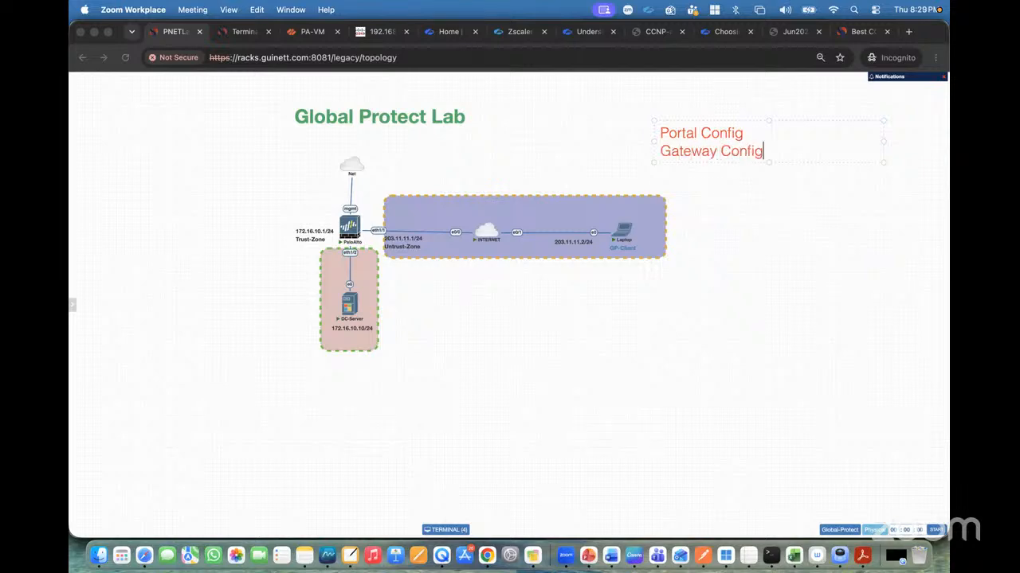
{"action": "key", "text": "Return"}
{"action": "key", "text": "Return"}
{"action": "key", "text": "Return"}
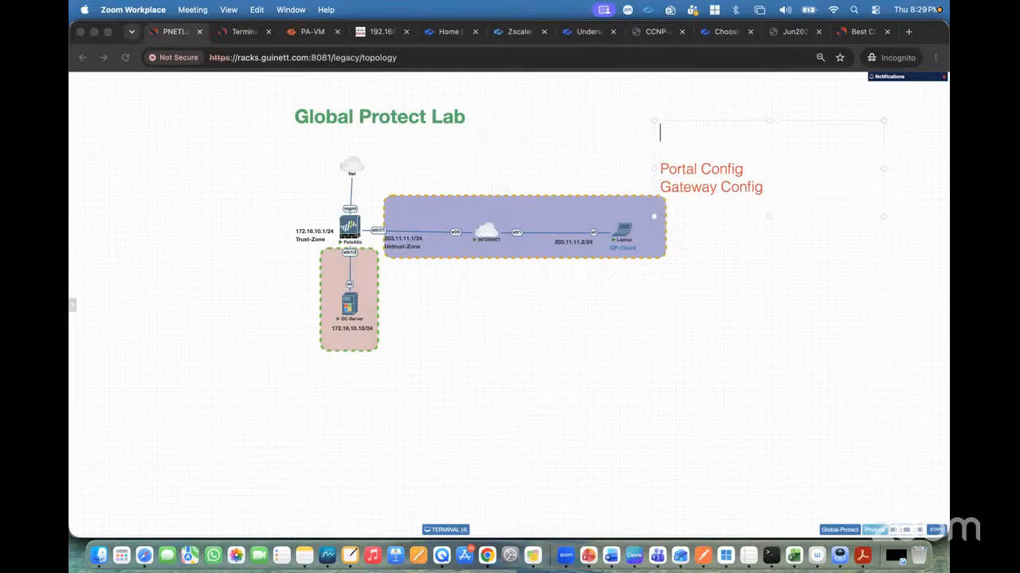
{"action": "type", "text": "Allow User"}
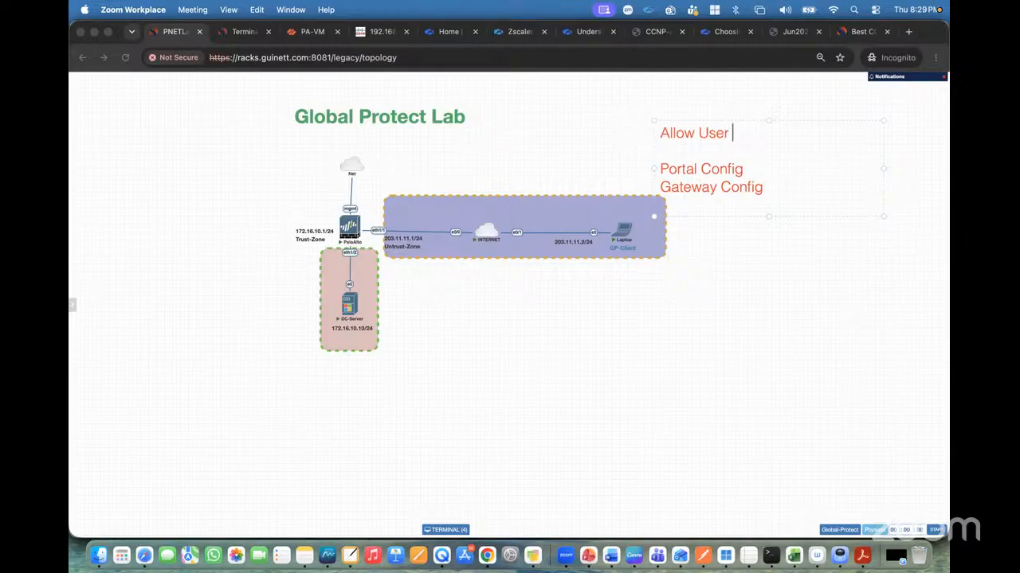
{"action": "type", "text": "s t"}
{"action": "type", "text": "or "}
{"action": "type", "text": "indent"}
{"action": "key", "text": "BackSpace"}
{"action": "key", "text": "BackSpace"}
{"action": "type", "text": "nt"}
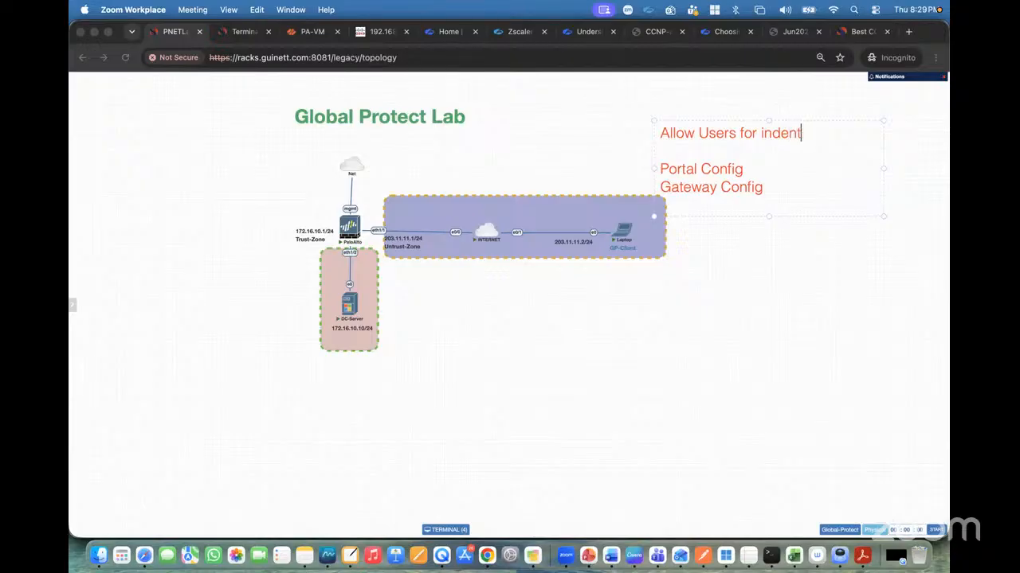
{"action": "type", "text": "ifci"}
{"action": "key", "text": "BackSpace"}
{"action": "key", "text": "BackSpace"}
{"action": "type", "text": "ication via "}
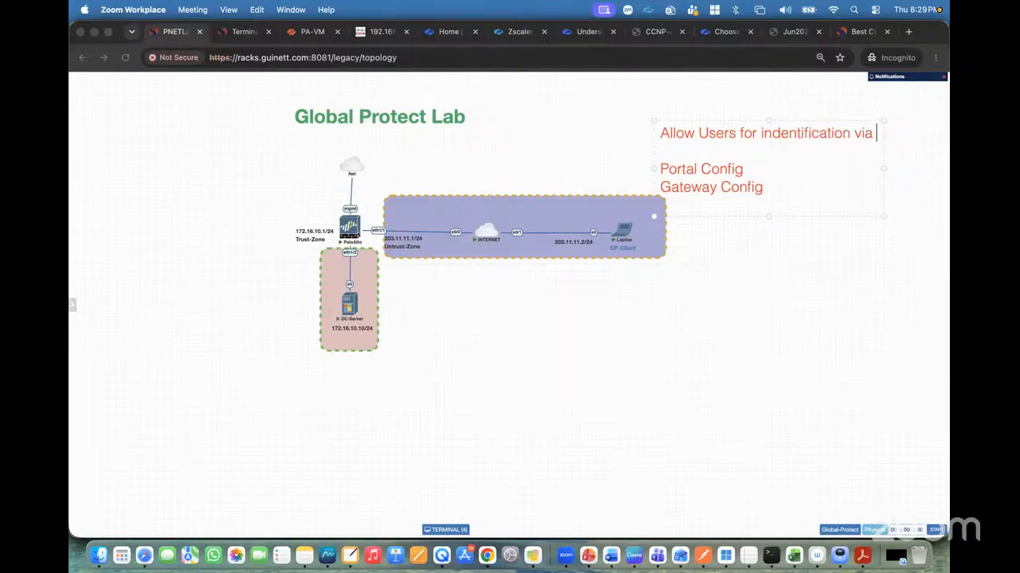
{"action": "type", "text": "Zone"}
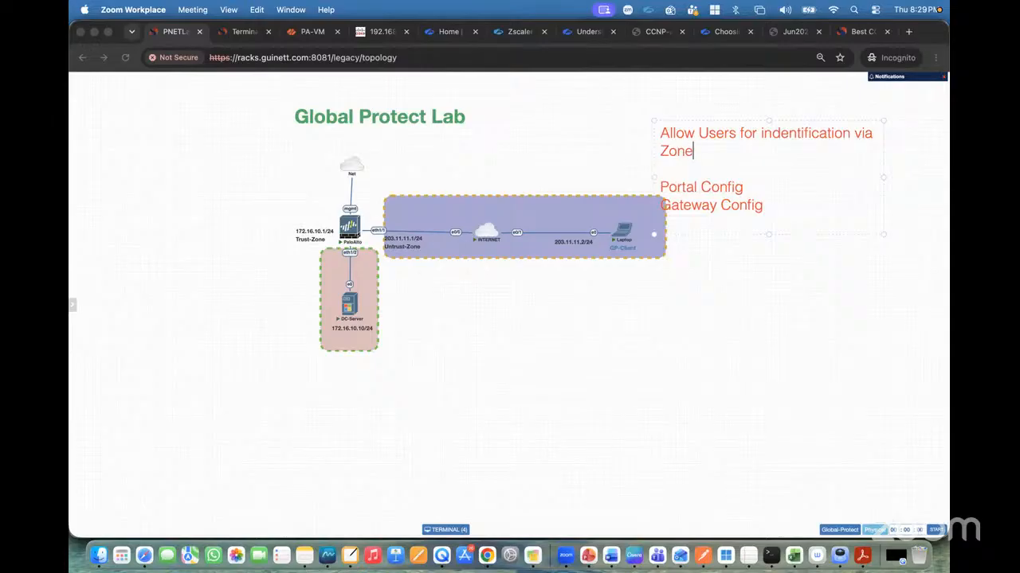
{"action": "key", "text": "Return"}
{"action": "key", "text": "Return"}
{"action": "key", "text": "Return"}
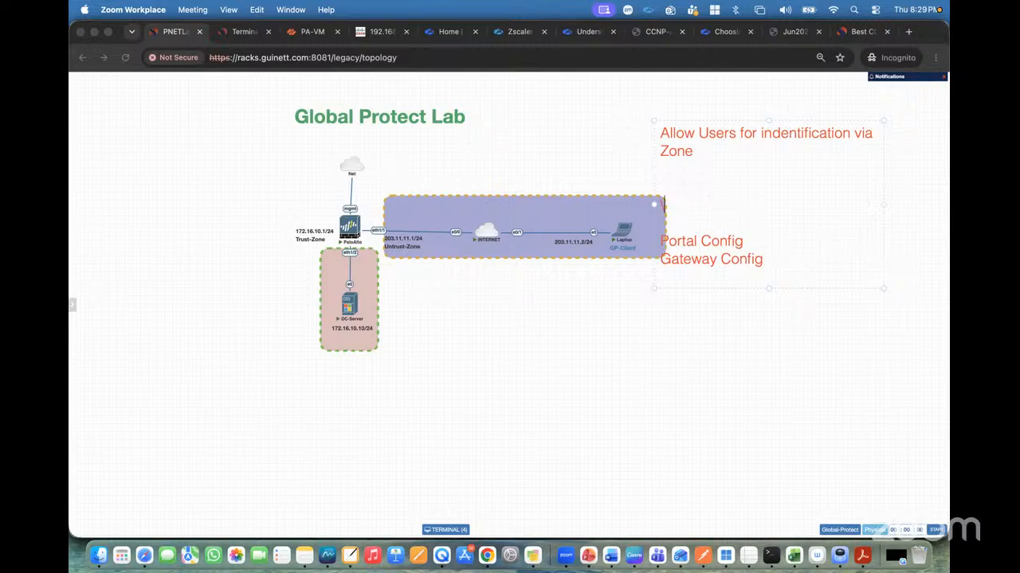
{"action": "key", "text": "BackSpace"}
{"action": "key", "text": "BackSpace"}
{"action": "key", "text": "BackSpace"}
{"action": "key", "text": "BackSpace"}
{"action": "key", "text": "BackSpace"}
{"action": "key", "text": "BackSpace"}
{"action": "key", "text": "BackSpace"}
{"action": "key", "text": "BackSpace"}
{"action": "key", "text": "BackSpace"}
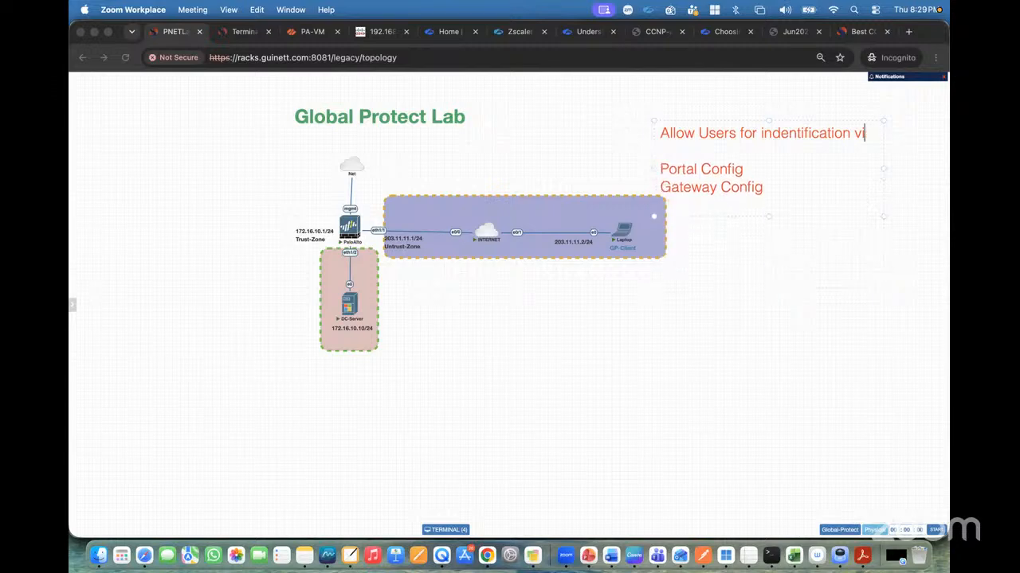
{"action": "key", "text": "BackSpace"}
{"action": "key", "text": "BackSpace"}
{"action": "key", "text": "BackSpace"}
{"action": "key", "text": "BackSpace"}
{"action": "key", "text": "BackSpace"}
{"action": "key", "text": "BackSpace"}
{"action": "key", "text": "BackSpace"}
{"action": "key", "text": "BackSpace"}
{"action": "key", "text": "BackSpace"}
{"action": "key", "text": "BackSpace"}
{"action": "key", "text": "BackSpace"}
{"action": "key", "text": "BackSpace"}
{"action": "key", "text": "BackSpace"}
{"action": "key", "text": "BackSpace"}
{"action": "key", "text": "BackSpace"}
{"action": "key", "text": "BackSpace"}
{"action": "key", "text": "BackSpace"}
{"action": "key", "text": "BackSpace"}
{"action": "key", "text": "BackSpace"}
{"action": "key", "text": "BackSpace"}
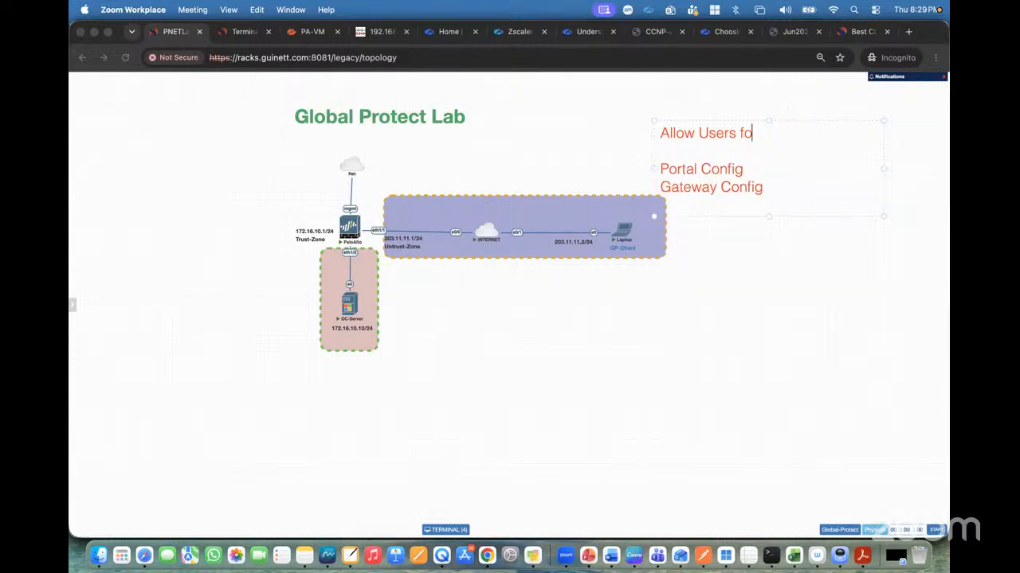
{"action": "key", "text": "BackSpace"}
{"action": "key", "text": "BackSpace"}
{"action": "key", "text": "BackSpace"}
{"action": "key", "text": "BackSpace"}
{"action": "key", "text": "BackSpace"}
{"action": "key", "text": "BackSpace"}
{"action": "key", "text": "BackSpace"}
{"action": "key", "text": "BackSpace"}
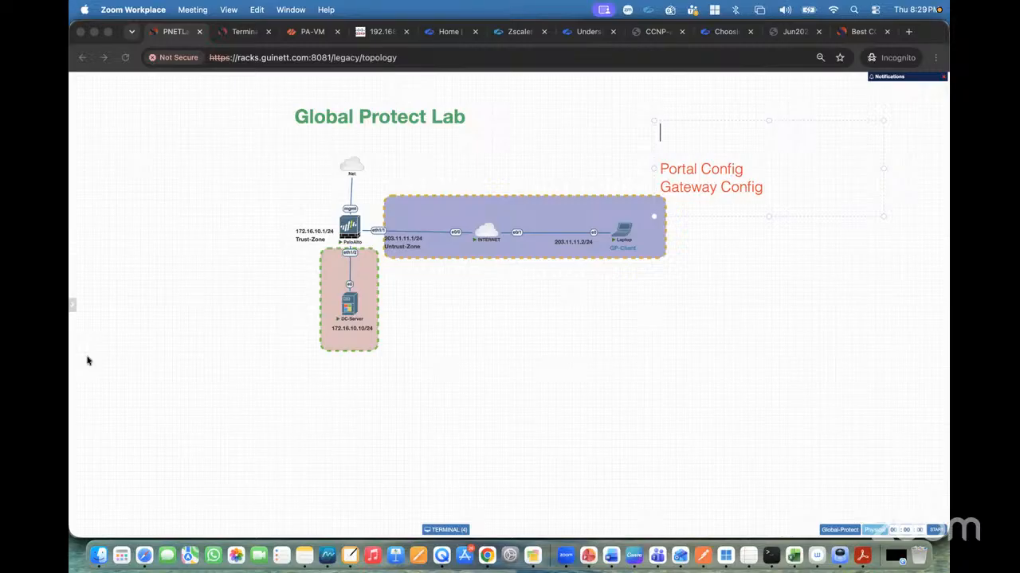
Return to the firewall and close the completed commit status dialog.
{"action": "left_click", "coordinate": [148, 357]}
{"action": "left_click", "coordinate": [304, 34]}
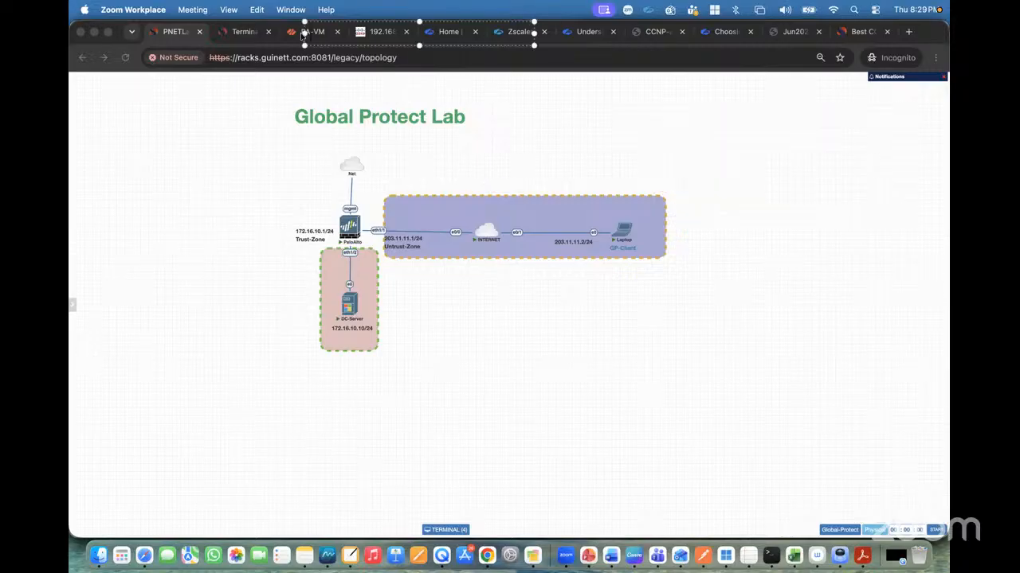
{"action": "left_click", "coordinate": [89, 125]}
{"action": "left_click", "coordinate": [313, 33]}
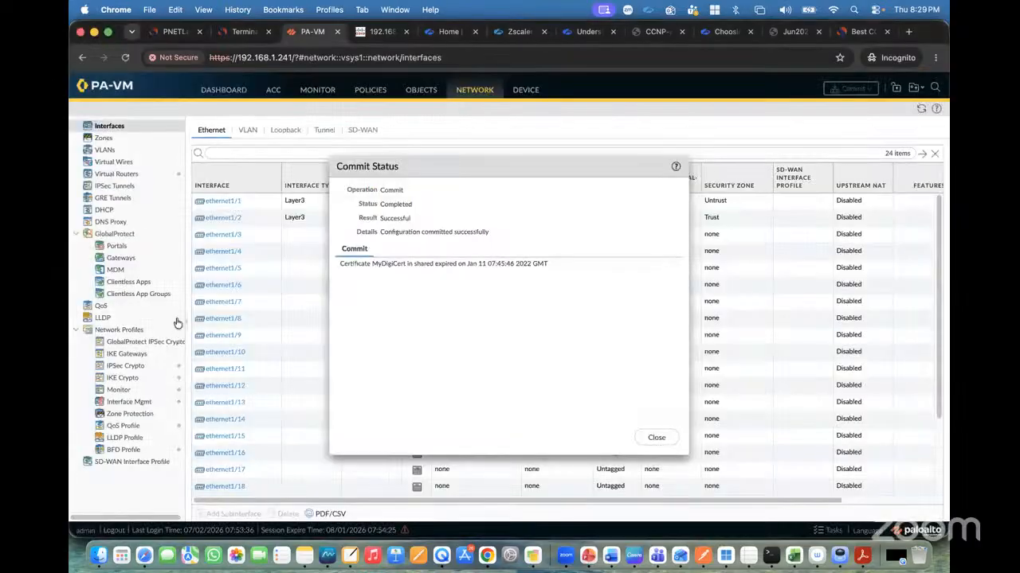
{"action": "left_click", "coordinate": [653, 439]}
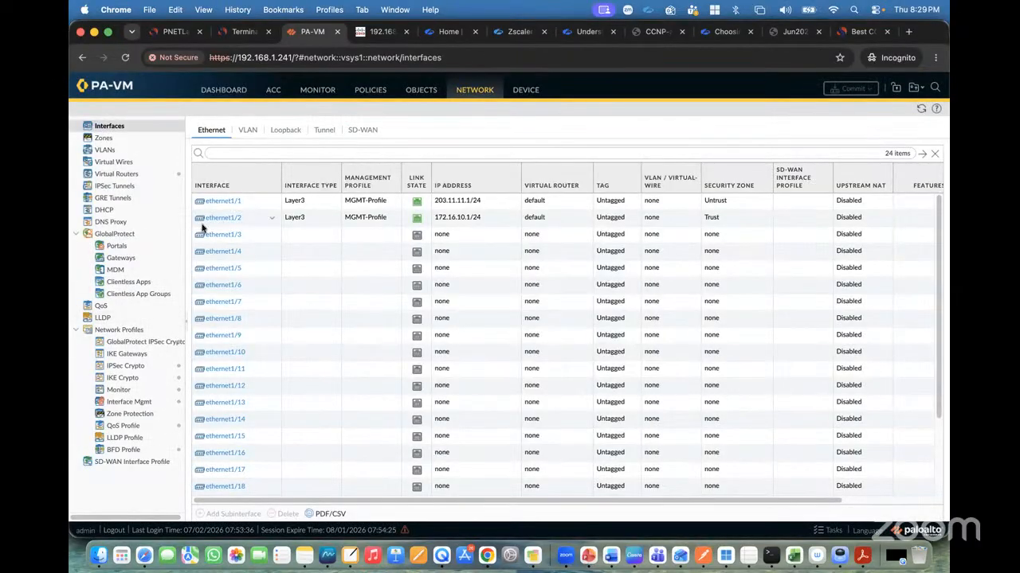
Enable User Identification on the Untrust zone.
{"action": "left_click", "coordinate": [117, 246]}
{"action": "left_click", "coordinate": [126, 259]}
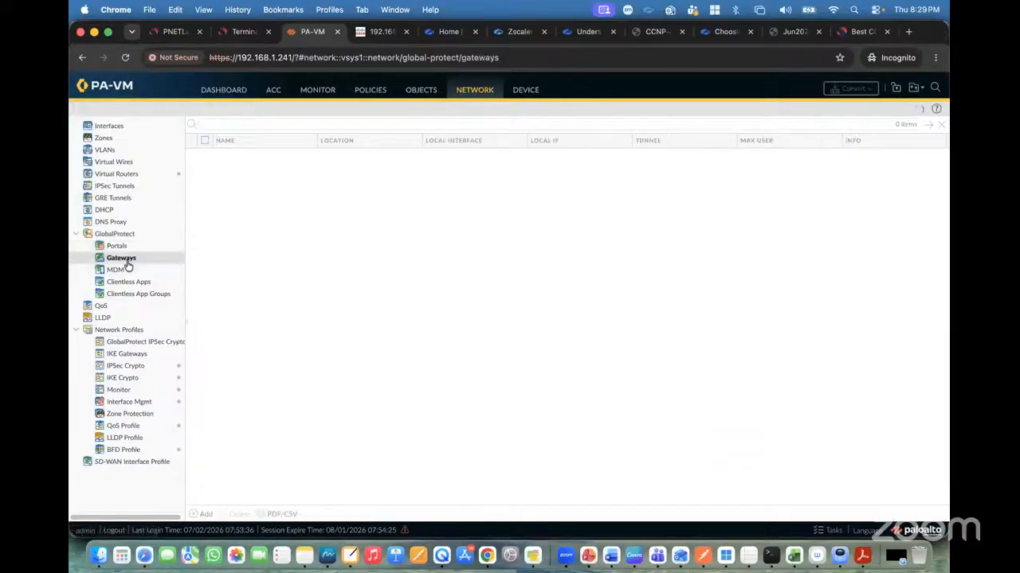
{"action": "left_click", "coordinate": [177, 31]}
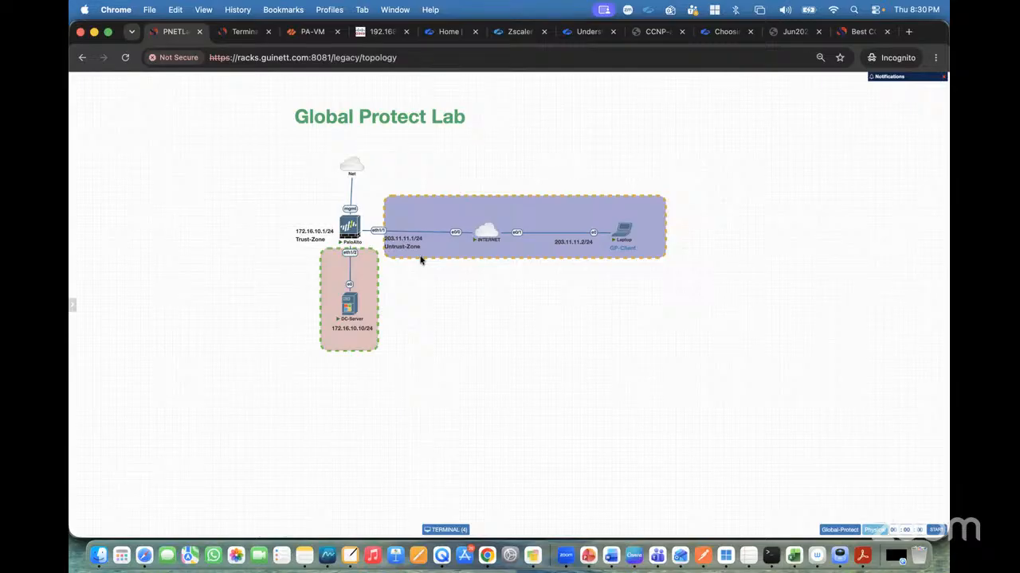
{"action": "left_click", "coordinate": [310, 31]}
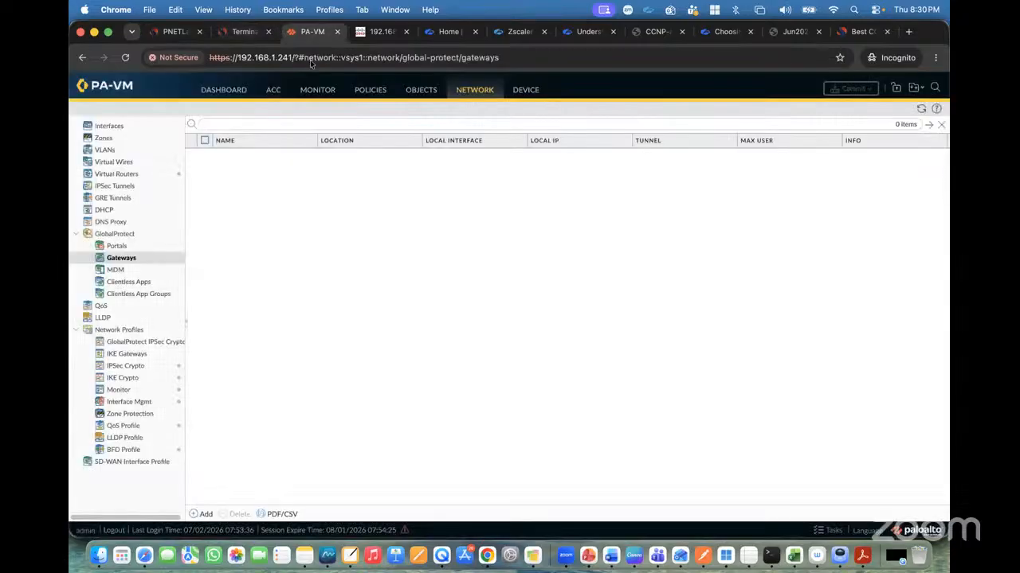
{"action": "left_click", "coordinate": [129, 139]}
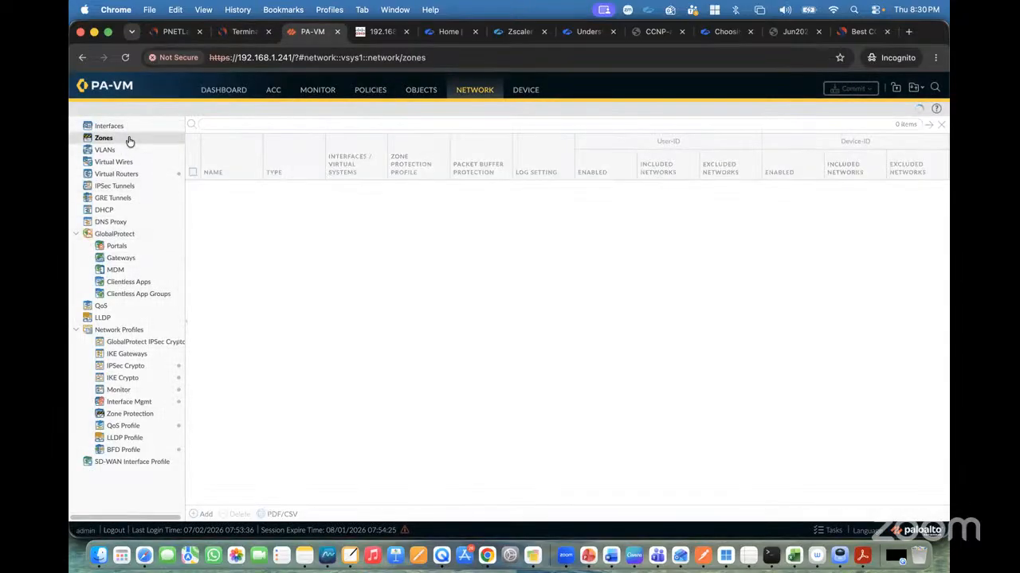
{"action": "left_click", "coordinate": [215, 201]}
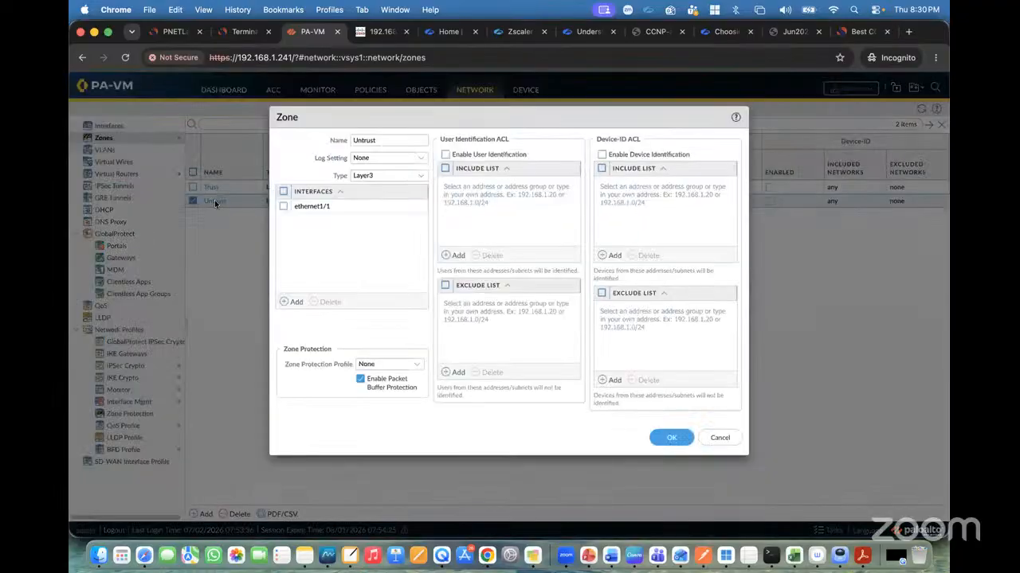
{"action": "left_click", "coordinate": [445, 155]}
{"action": "left_click", "coordinate": [668, 440]}
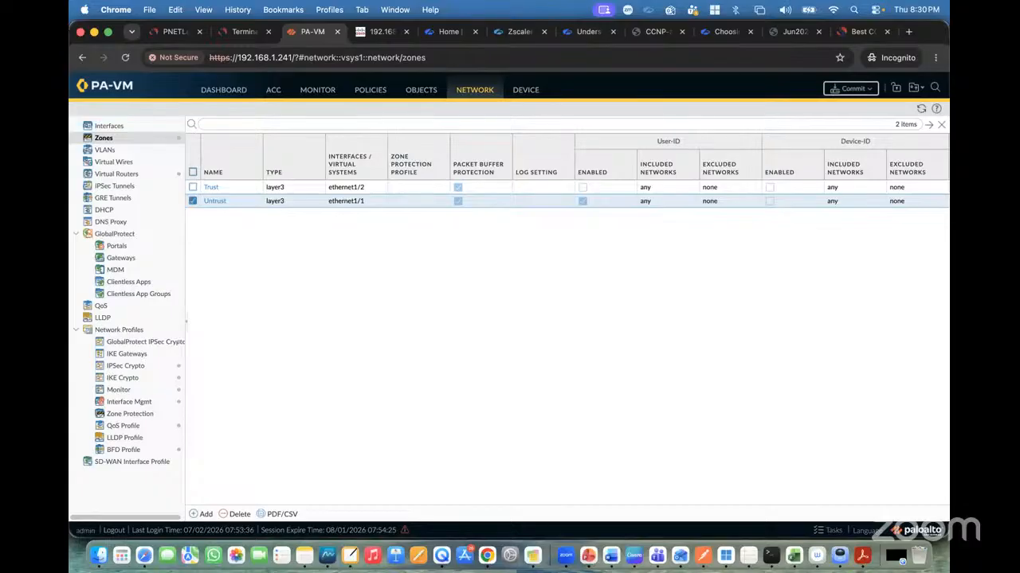
Start generating a new device certificate named GT-LAB-GP-Cert.
{"action": "left_click", "coordinate": [173, 34]}
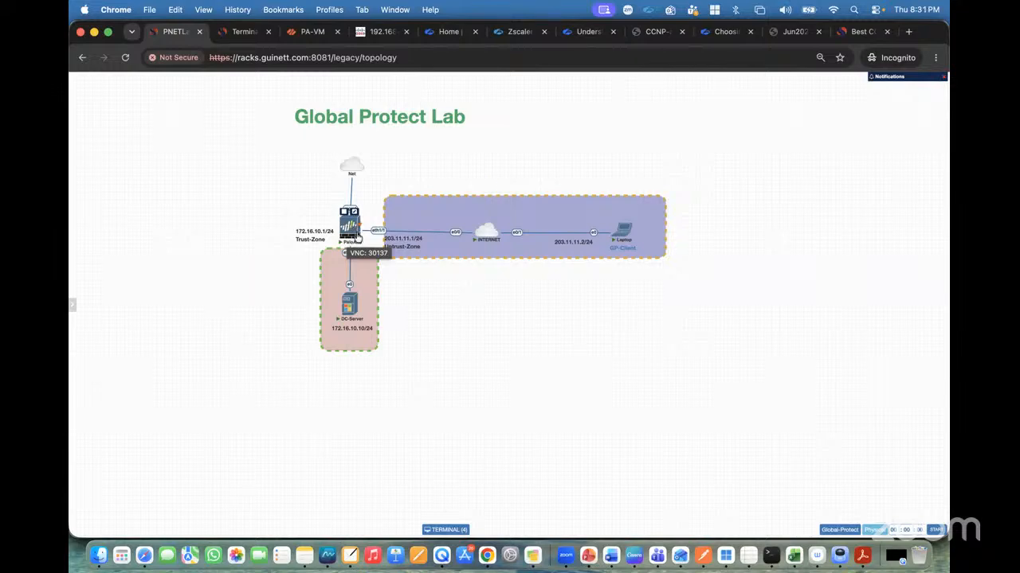
{"action": "left_click", "coordinate": [309, 32]}
{"action": "left_click", "coordinate": [526, 89]}
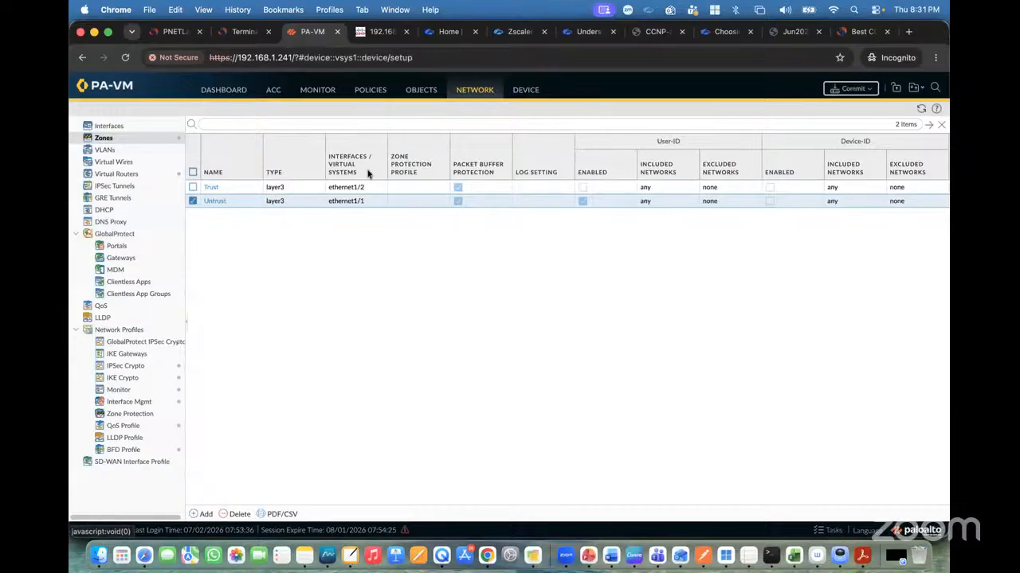
{"action": "left_click", "coordinate": [127, 293]}
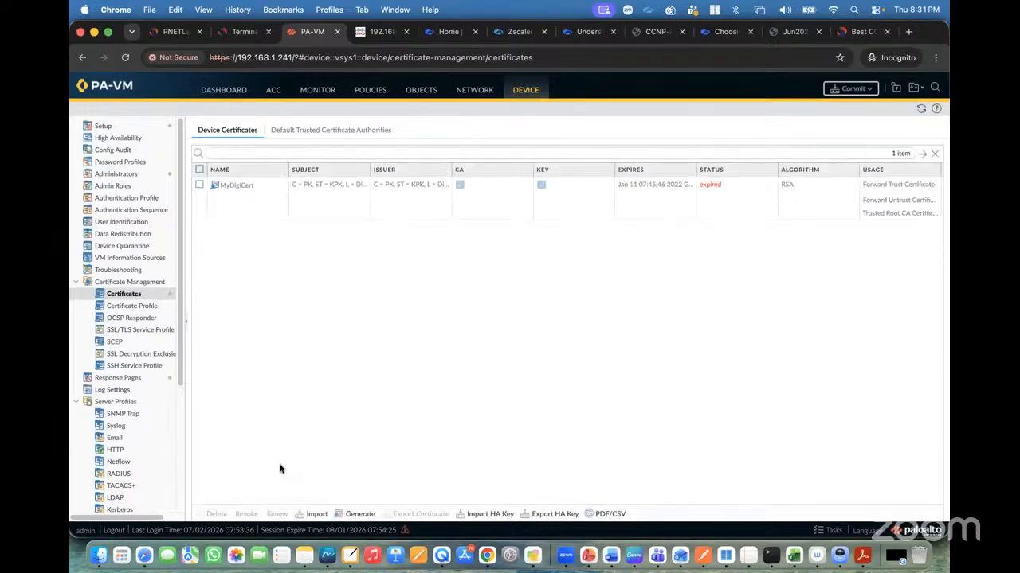
{"action": "left_click", "coordinate": [353, 514]}
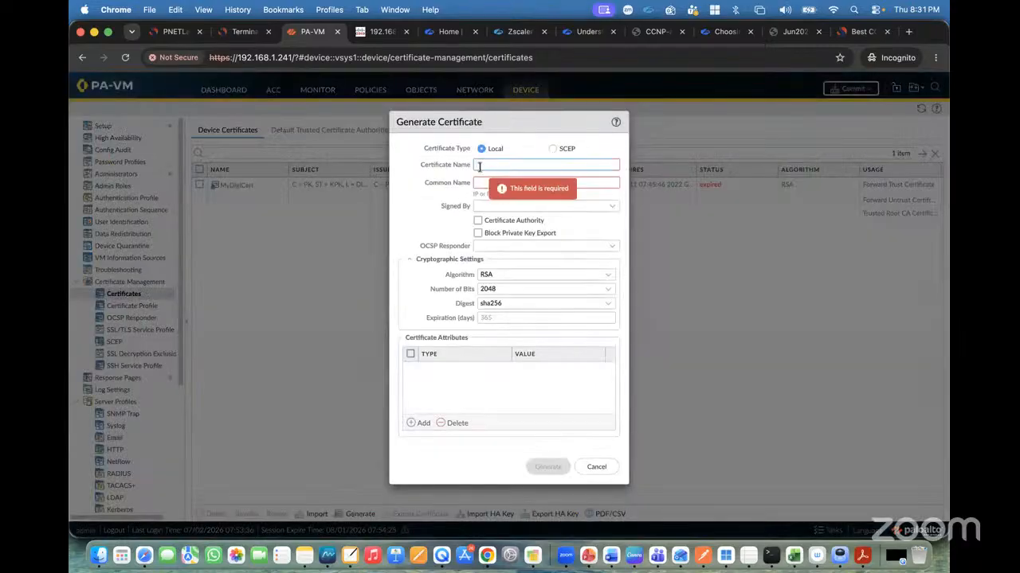
{"action": "type", "text": "GT-LAB-GP"}
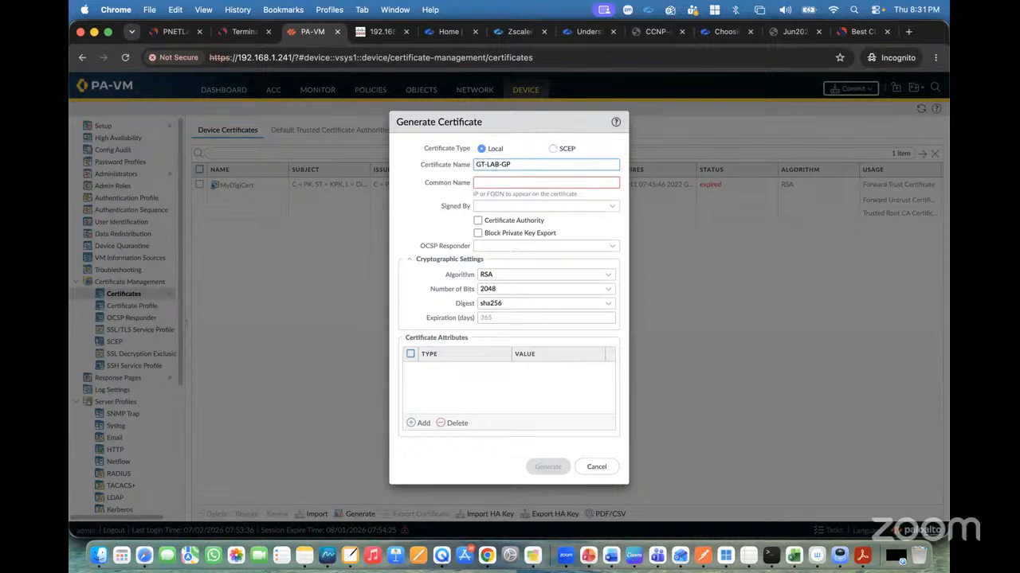
{"action": "type", "text": "_vcerCert"}
Set the certificate's common name to 203.11.11.1 and make it a Certificate Authority.
{"action": "key", "text": "super+a"}
{"action": "left_click", "coordinate": [174, 32]}
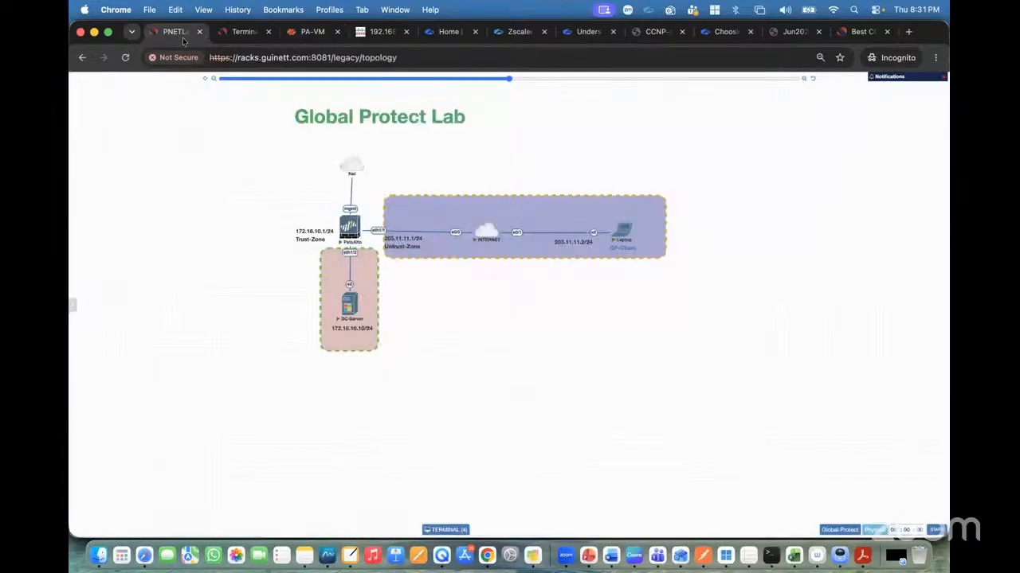
{"action": "left_click", "coordinate": [310, 33]}
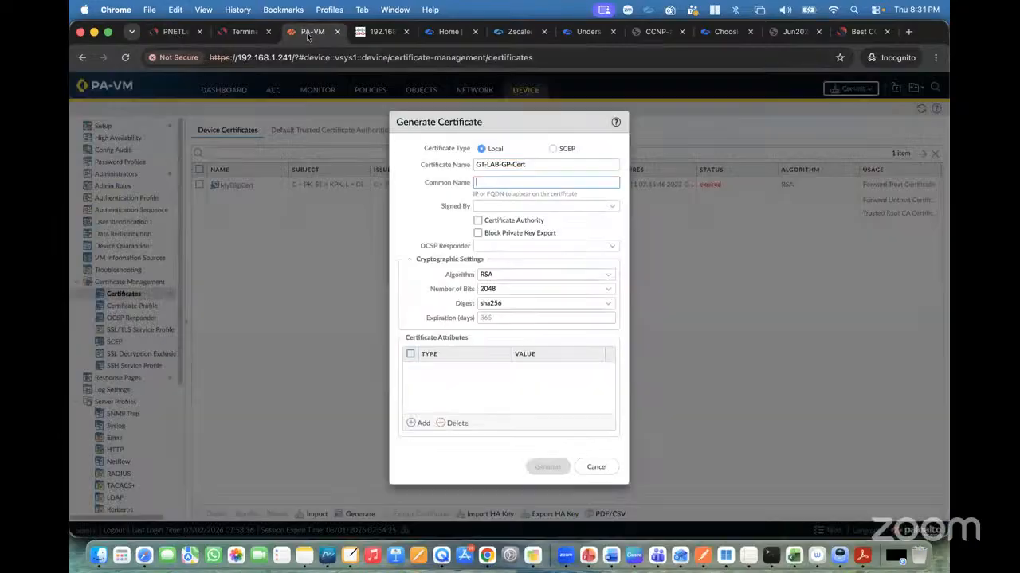
{"action": "left_click", "coordinate": [478, 182]}
{"action": "type", "text": "230"}
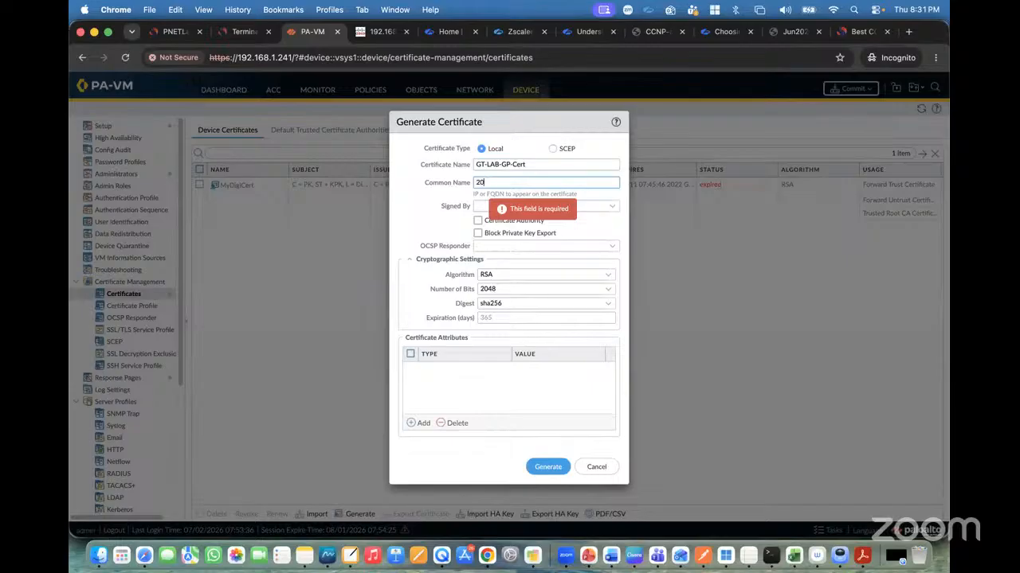
{"action": "type", "text": ".11.11.1"}
{"action": "left_click", "coordinate": [478, 221]}
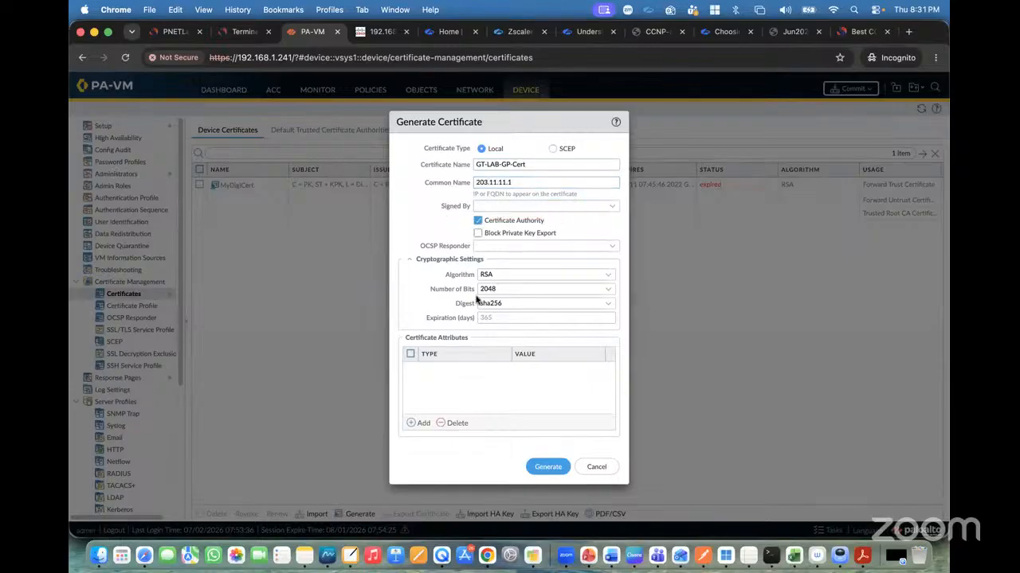
Add a Country certificate attribute with the value IN.
{"action": "left_click", "coordinate": [422, 423]}
{"action": "left_click", "coordinate": [450, 384]}
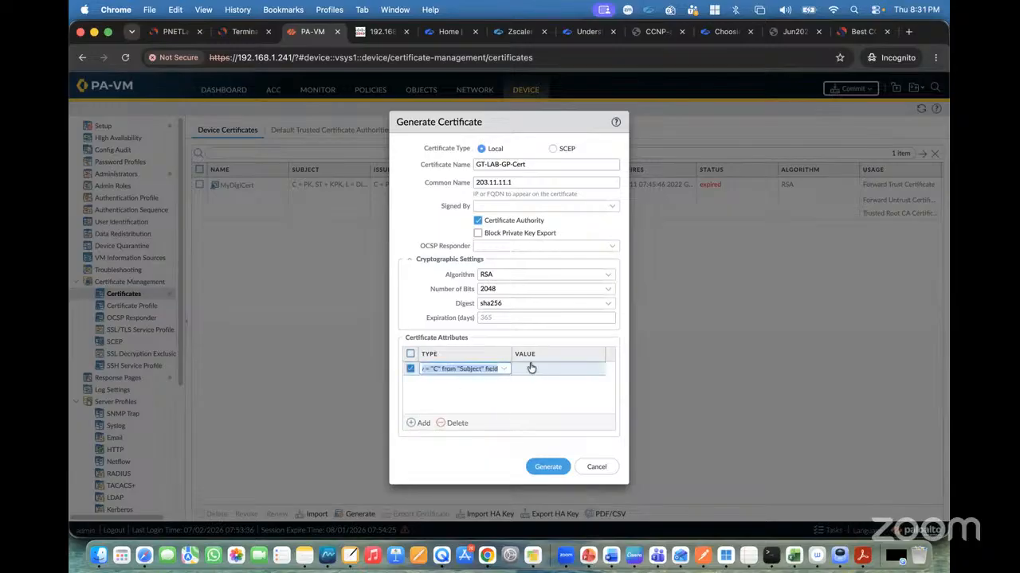
{"action": "left_click", "coordinate": [532, 370]}
{"action": "type", "text": "IND"}
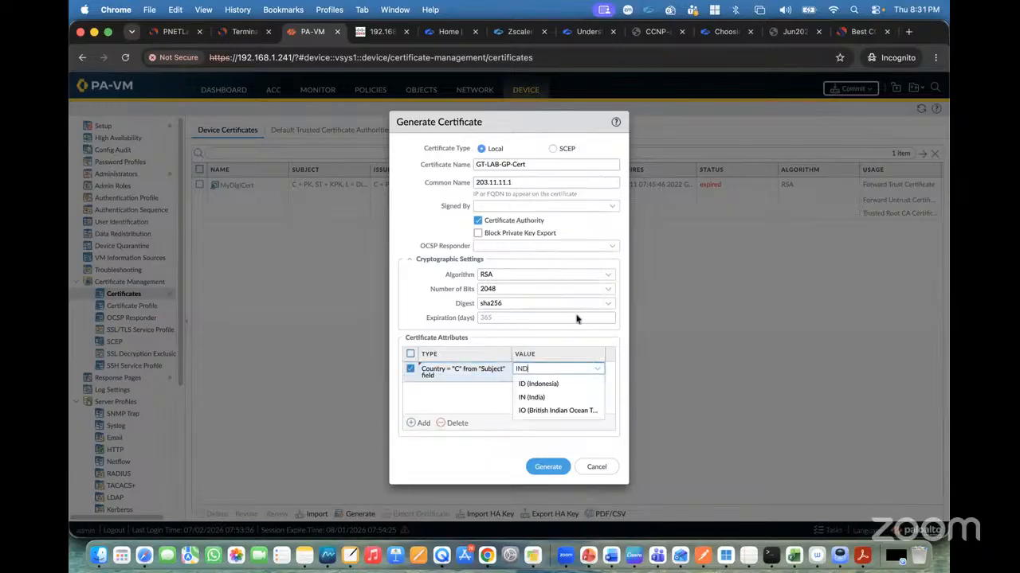
{"action": "left_click", "coordinate": [544, 398]}
Add an Email certificate attribute and fill in the company's info e-mail address.
{"action": "left_click", "coordinate": [420, 422]}
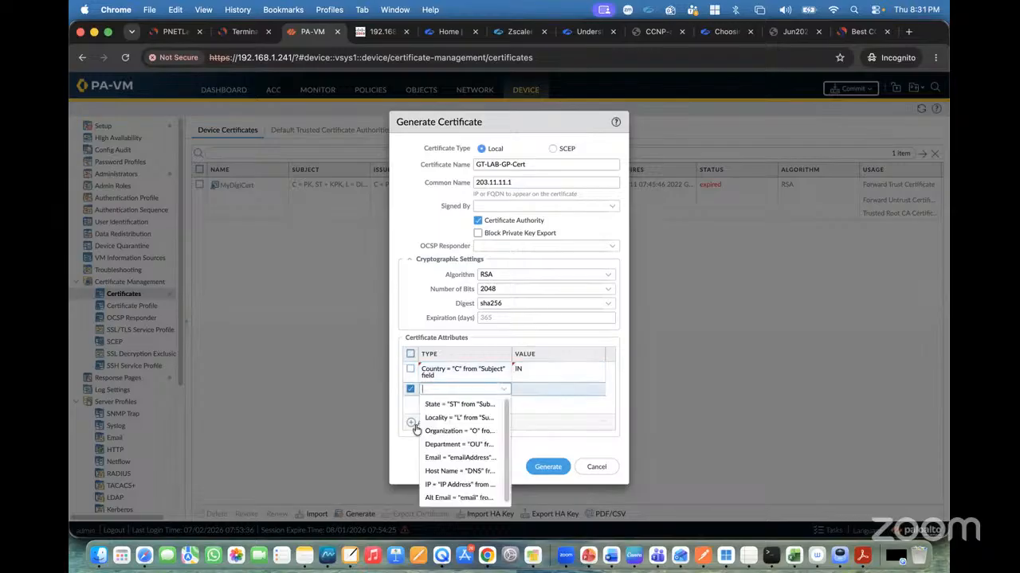
{"action": "left_click", "coordinate": [443, 460]}
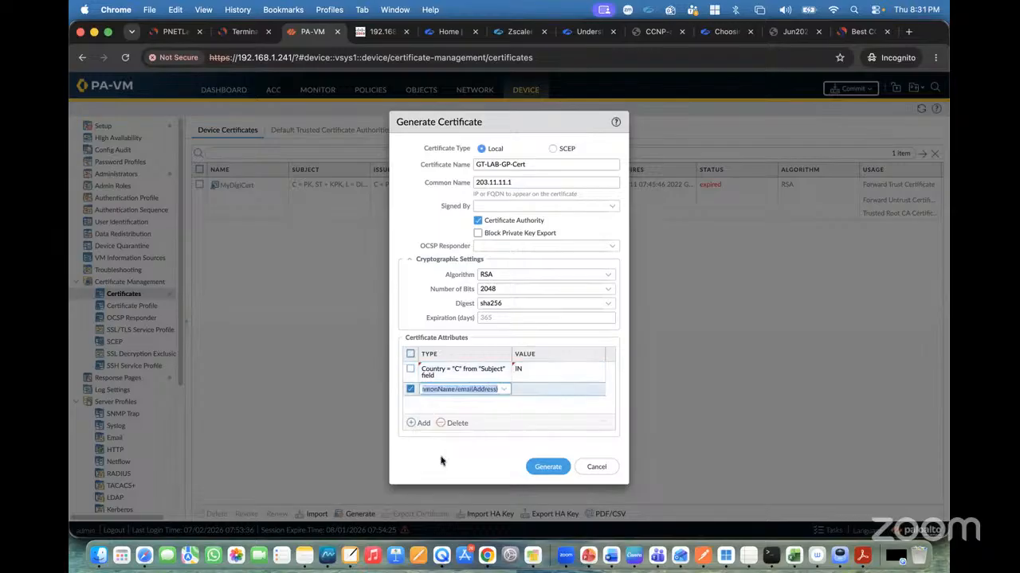
{"action": "left_click", "coordinate": [533, 388]}
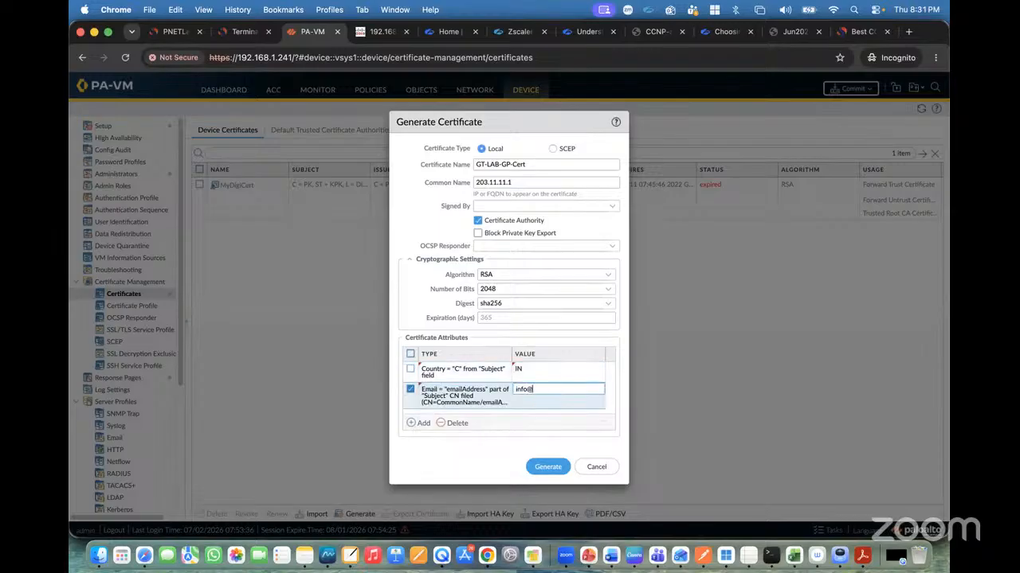
Add a State attribute with the value Delhi and generate the certificate.
{"action": "left_click", "coordinate": [528, 414]}
{"action": "left_click", "coordinate": [416, 426]}
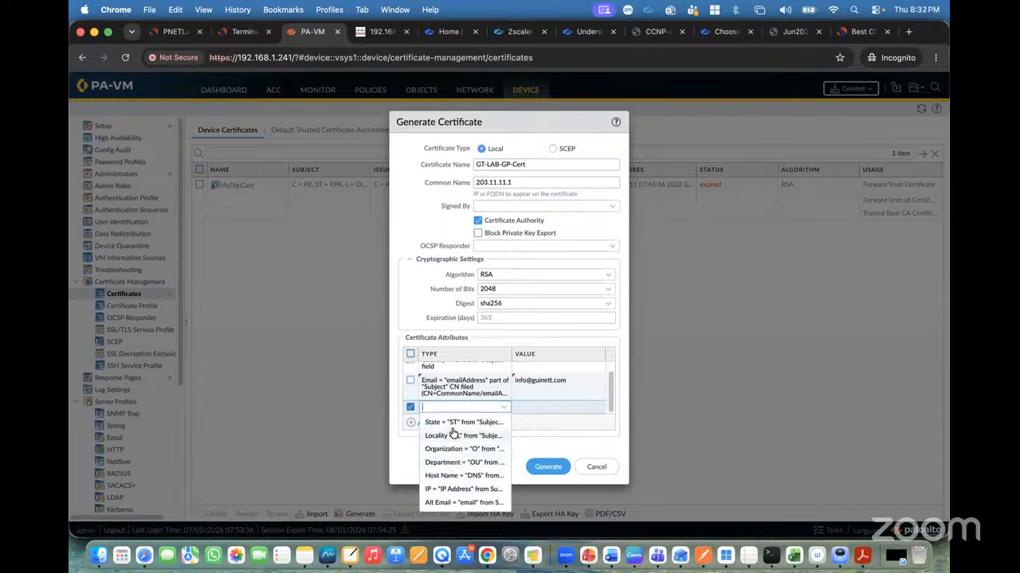
{"action": "left_click", "coordinate": [461, 435]}
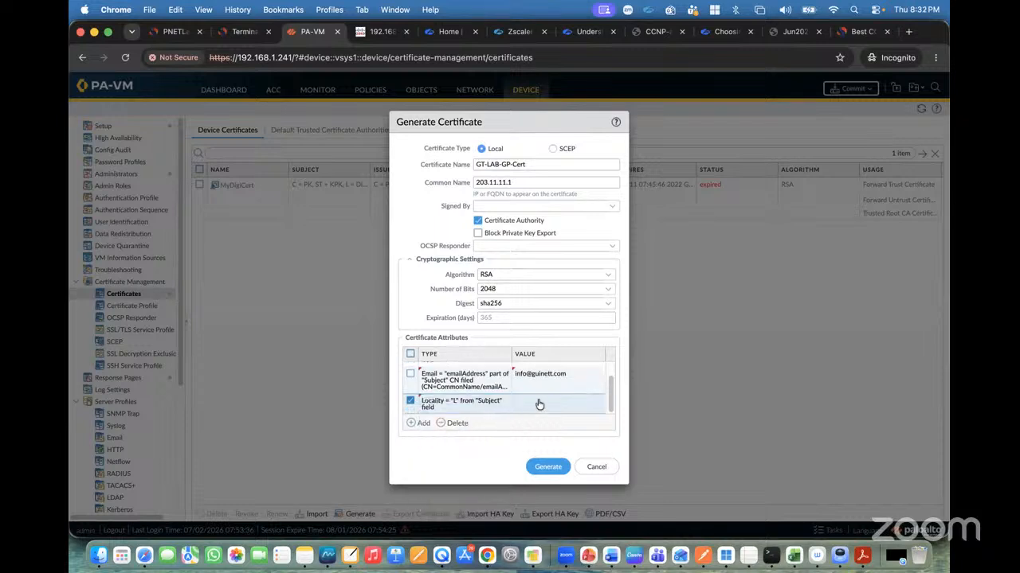
{"action": "left_click", "coordinate": [470, 404]}
{"action": "left_click", "coordinate": [463, 416]}
{"action": "left_click", "coordinate": [537, 404]}
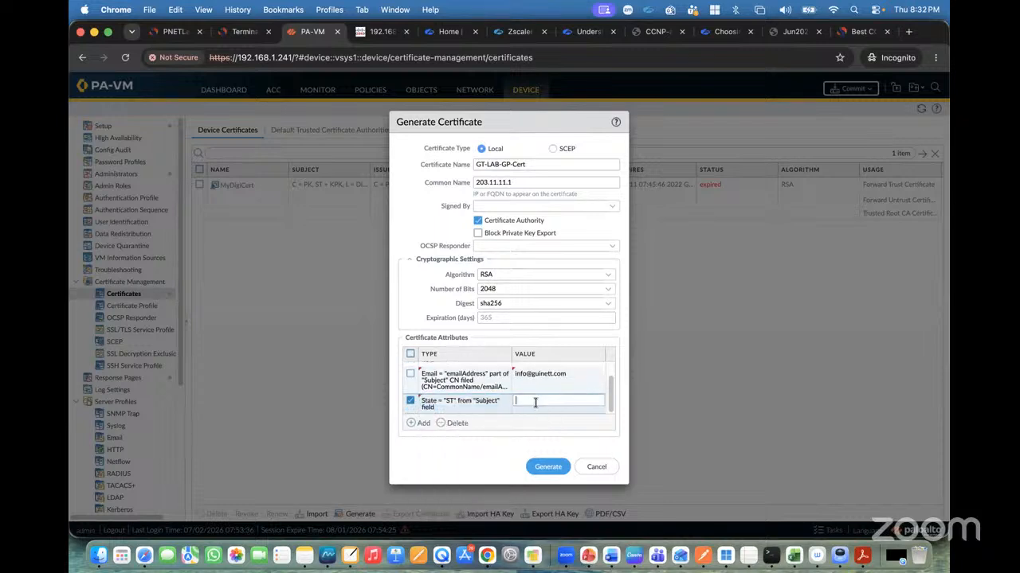
{"action": "type", "text": "Delhi"}
{"action": "left_click", "coordinate": [551, 467]}
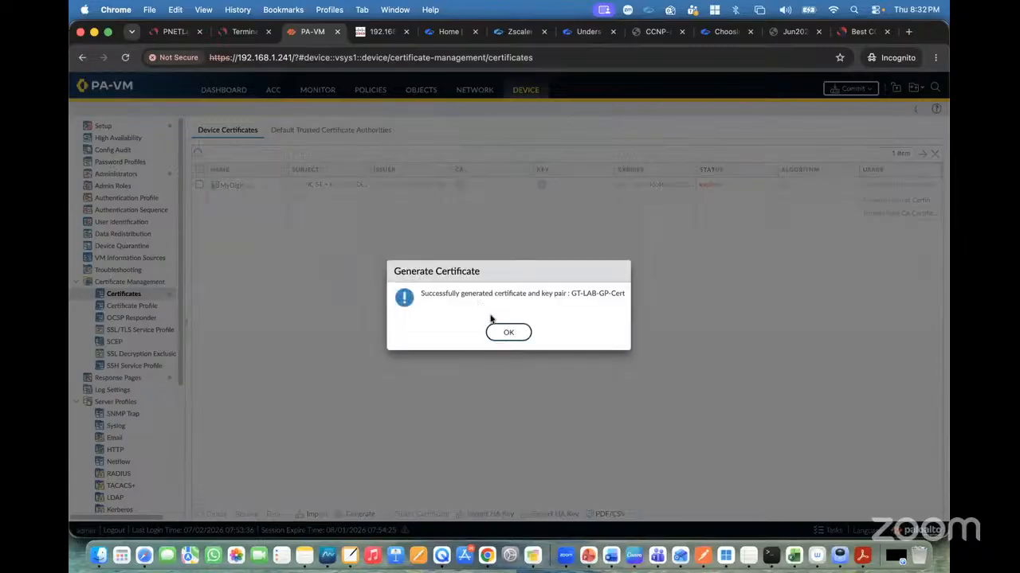
{"action": "left_click", "coordinate": [502, 331]}
Mark the GT-LAB-GP-Cert certificate as a Trusted Root CA.
{"action": "left_click", "coordinate": [243, 227]}
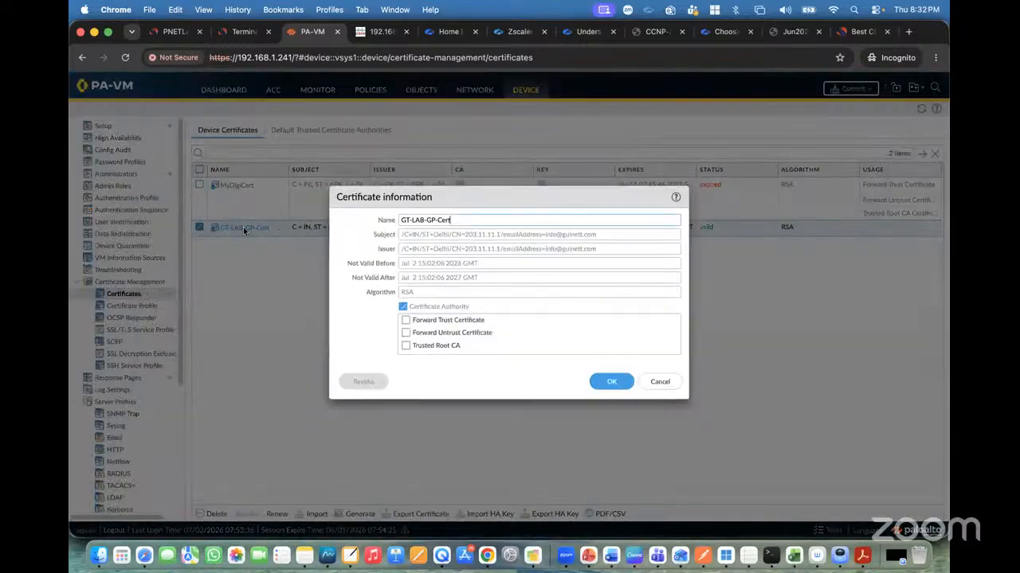
{"action": "left_click", "coordinate": [405, 348]}
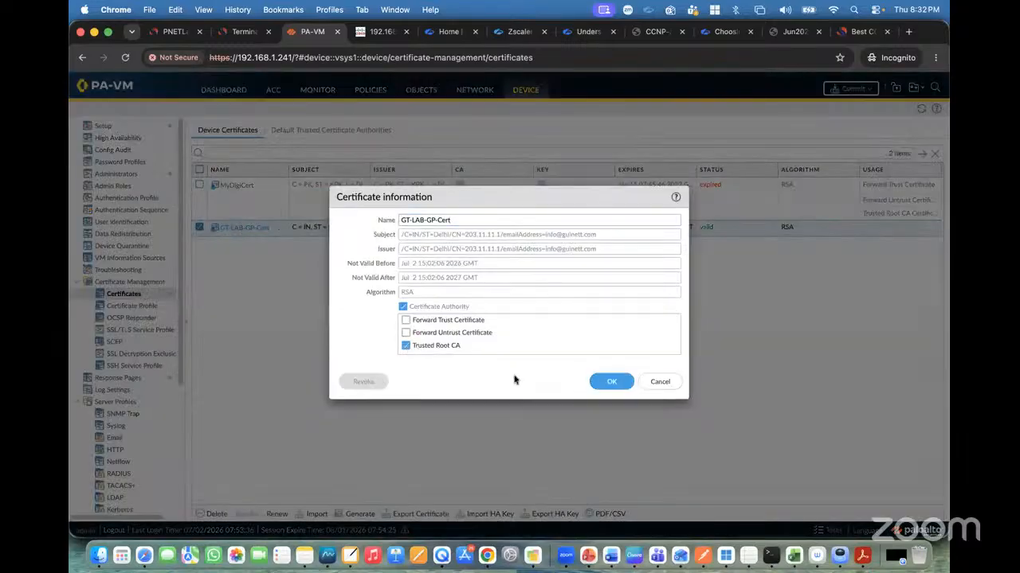
{"action": "left_click", "coordinate": [603, 382]}
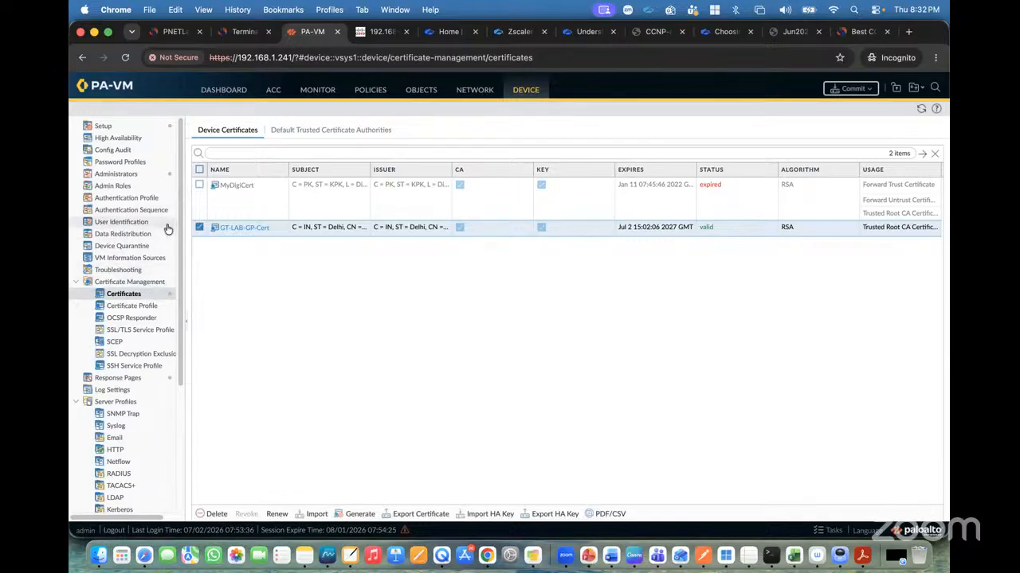
Create an SSL/TLS service profile GP-SSL-TLS-Profile using GT-LAB-GP-Cert with minimum TLSv1.0 and maximum Max.
{"action": "left_click", "coordinate": [137, 329]}
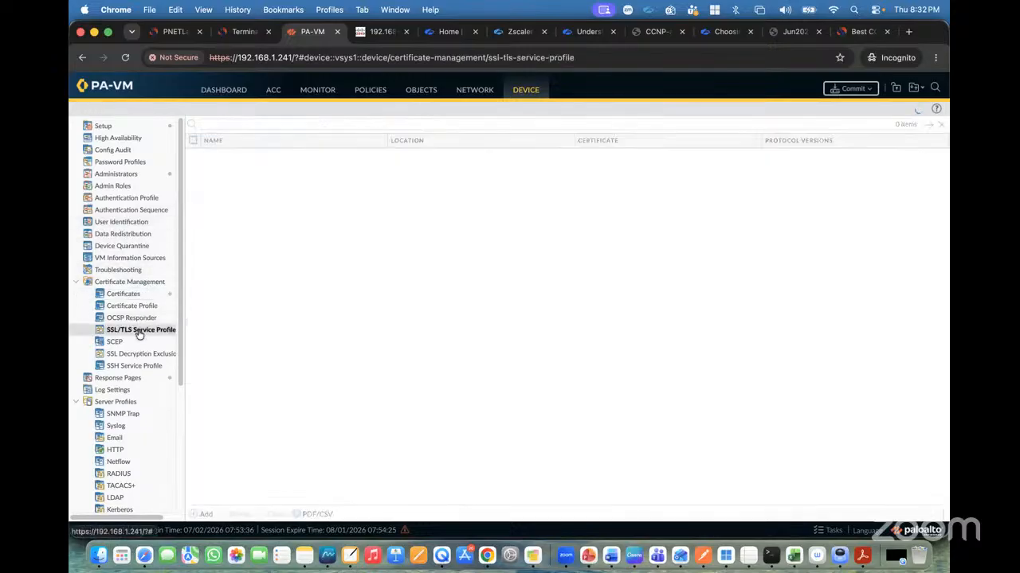
{"action": "left_click", "coordinate": [204, 514]}
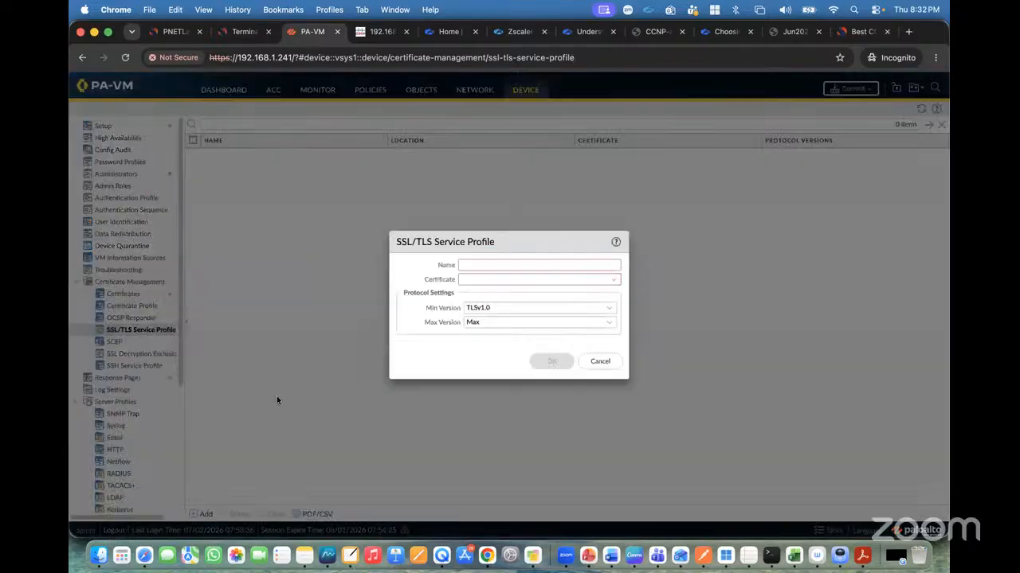
{"action": "type", "text": "GP-SSL-TLS-Profile"}
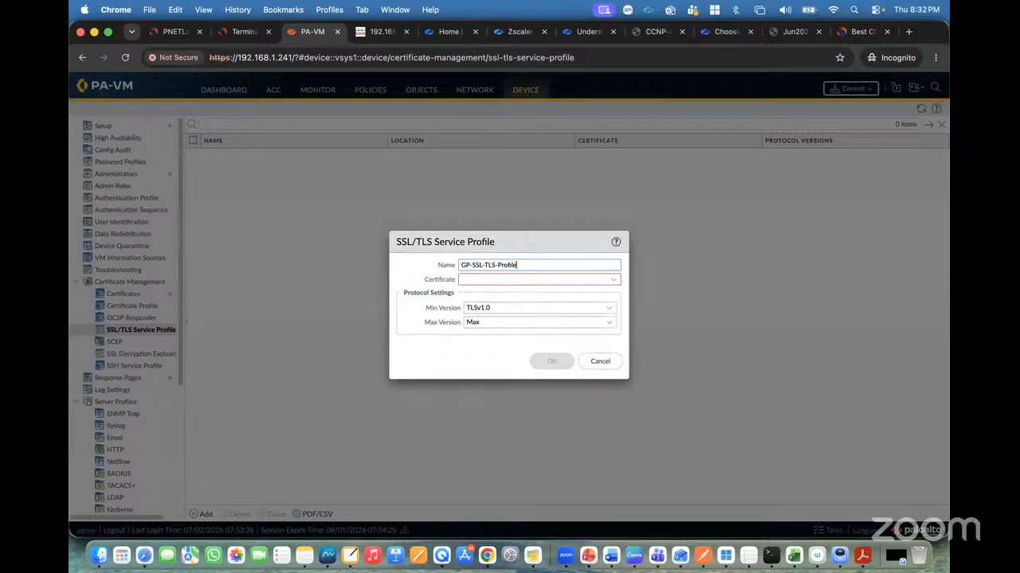
{"action": "key", "text": "super+a"}
{"action": "left_click", "coordinate": [616, 283]}
{"action": "left_click", "coordinate": [499, 297]}
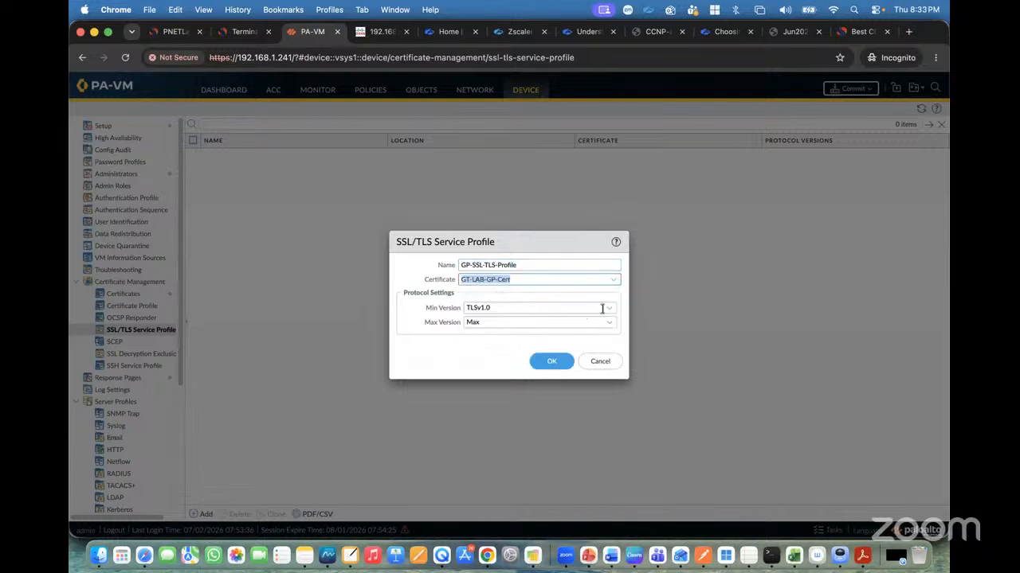
{"action": "left_click", "coordinate": [607, 310]}
{"action": "left_click", "coordinate": [507, 325]}
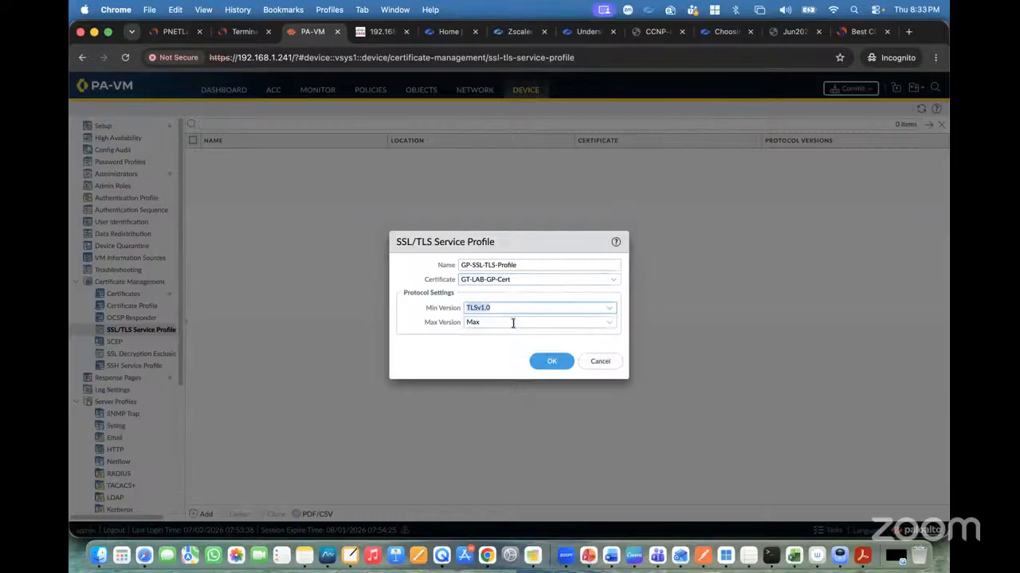
{"action": "left_click", "coordinate": [611, 309]}
{"action": "left_click", "coordinate": [434, 372]}
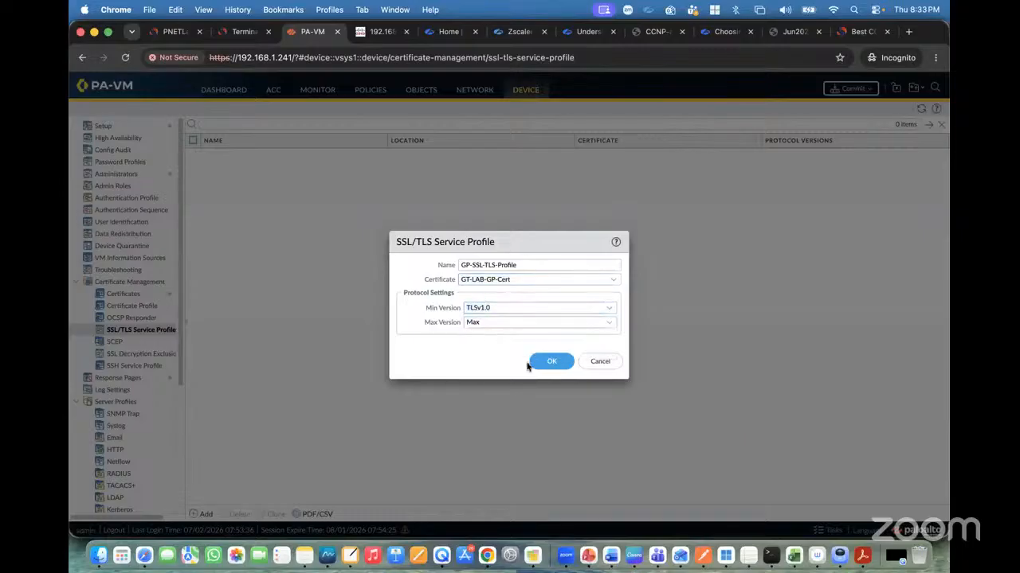
{"action": "left_click", "coordinate": [553, 361]}
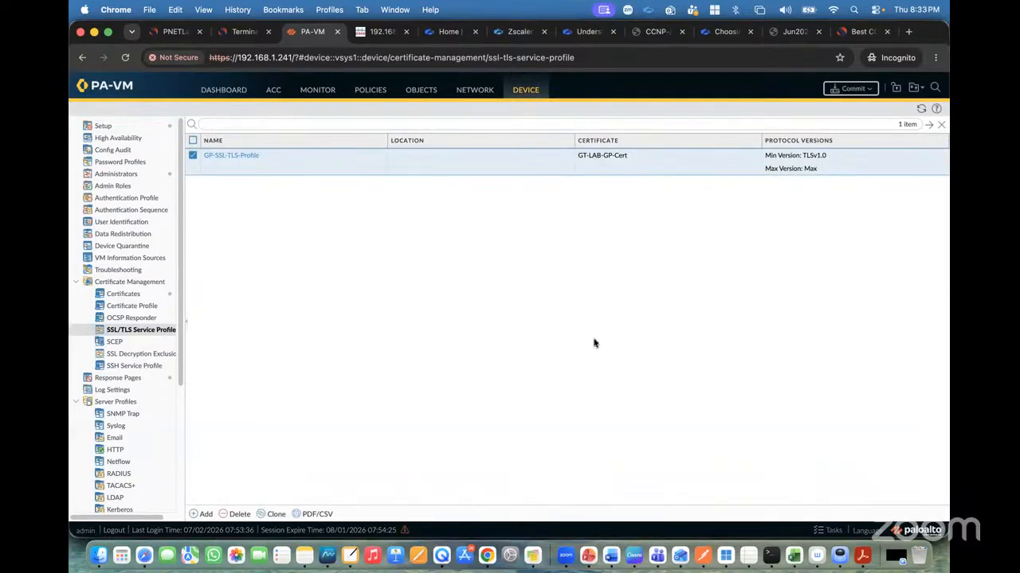
{"action": "scroll", "coordinate": [169, 400], "scroll_direction": "down", "scroll_amount": 2}
{"action": "scroll", "coordinate": [169, 401], "scroll_direction": "down", "scroll_amount": 1}
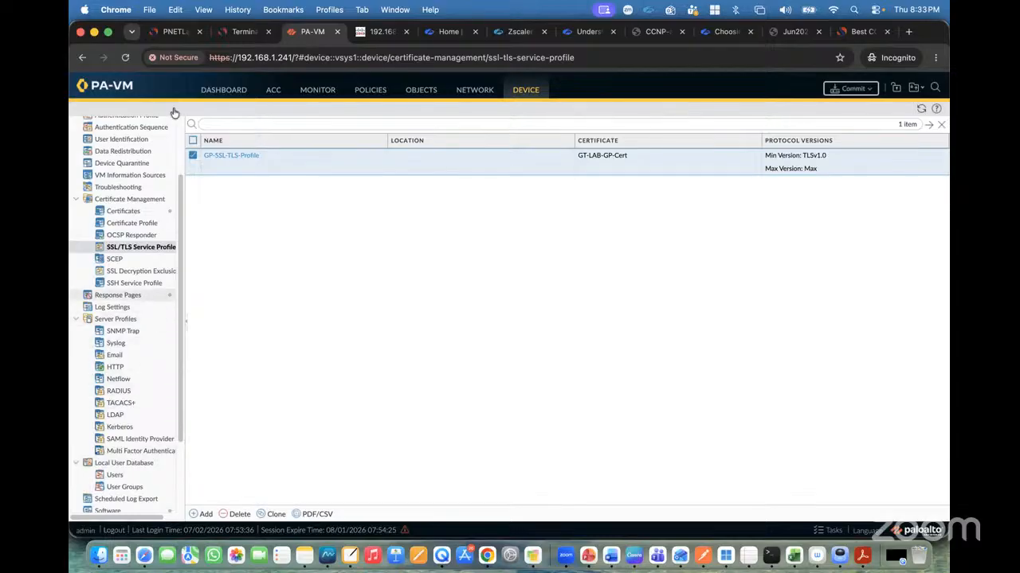
{"action": "left_click", "coordinate": [172, 31]}
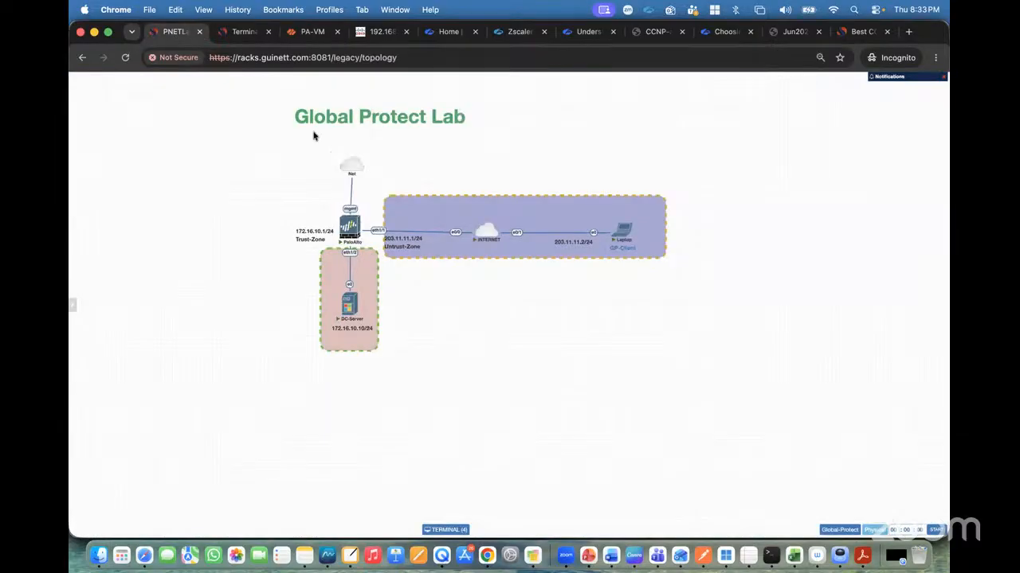
{"action": "left_click", "coordinate": [310, 31]}
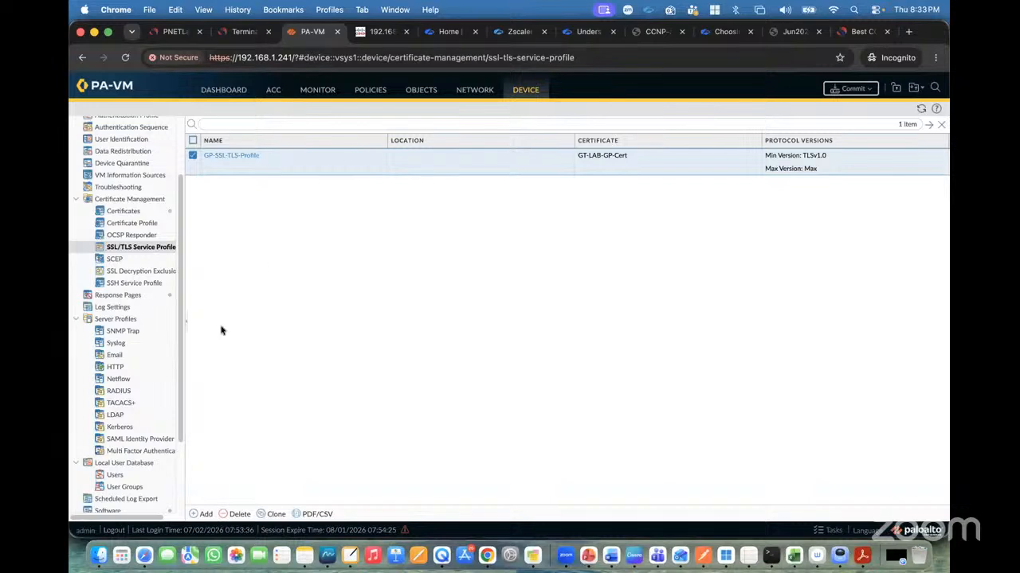
Create the first local user account with its username and a password entered twice.
{"action": "scroll", "coordinate": [132, 367], "scroll_direction": "down", "scroll_amount": 2}
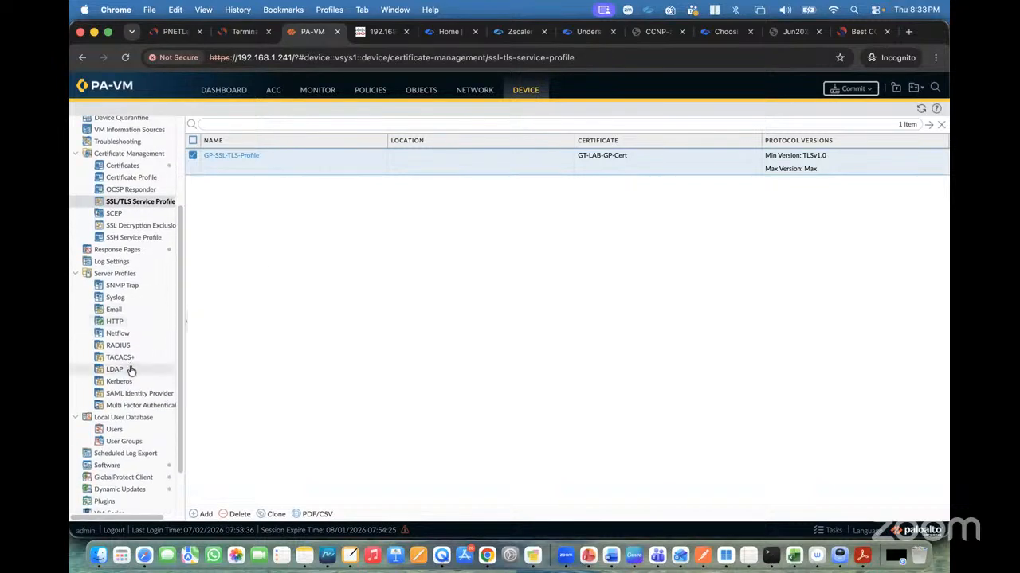
{"action": "left_click", "coordinate": [120, 430]}
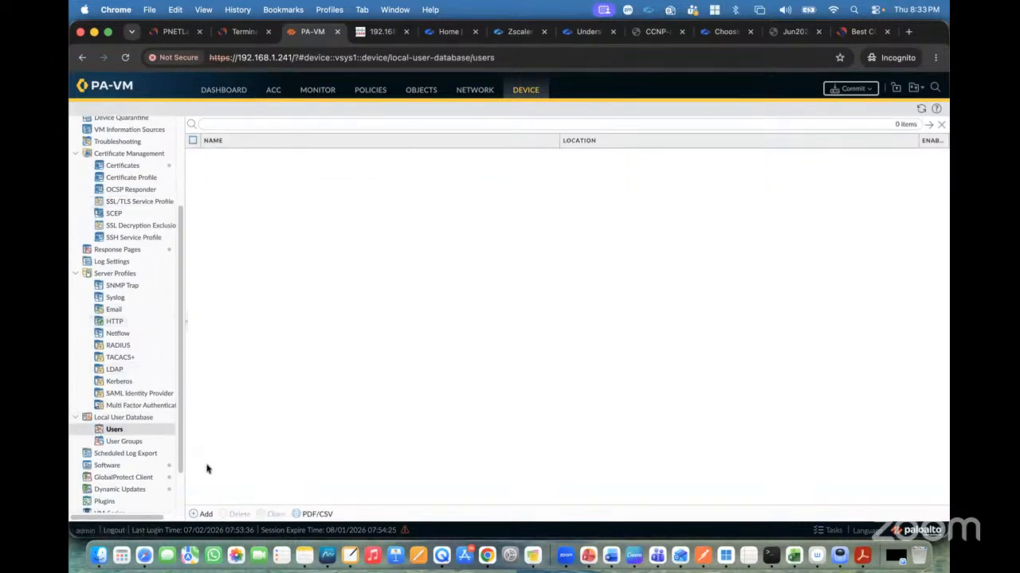
{"action": "left_click", "coordinate": [204, 514]}
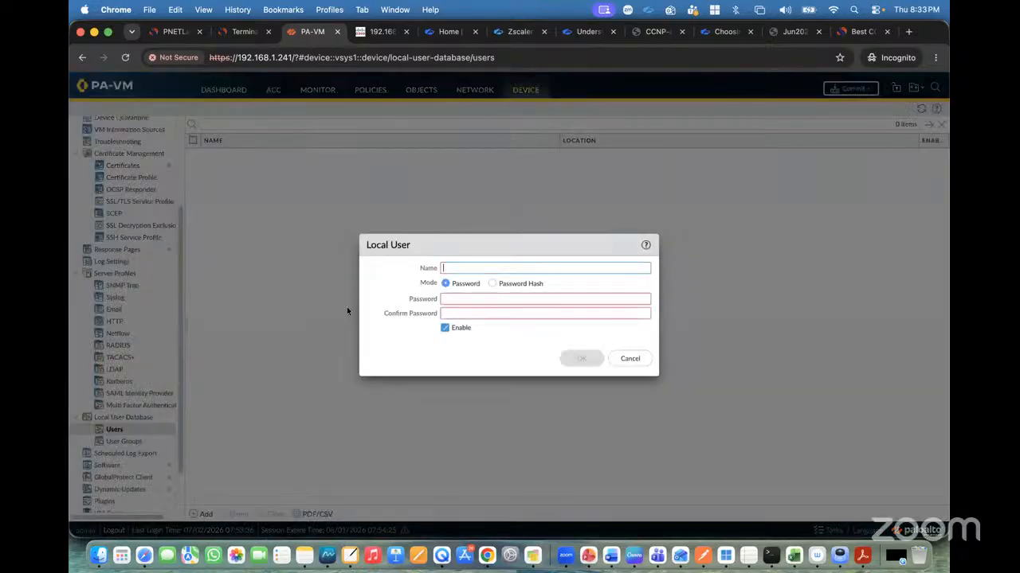
{"action": "left_click", "coordinate": [455, 299]}
{"action": "type", "text": "123456"}
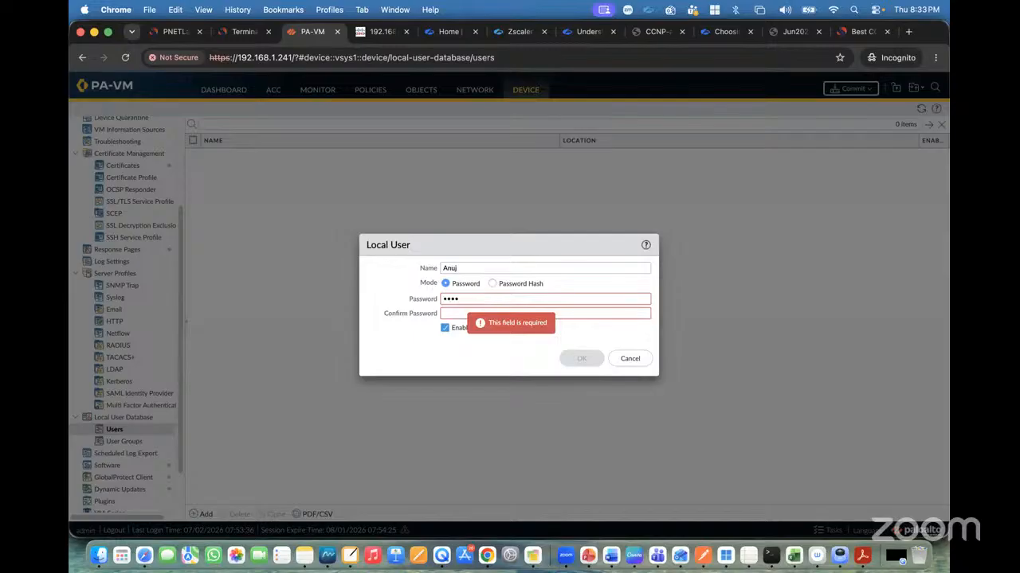
{"action": "type", "text": "23456789"}
{"action": "key", "text": "Tab"}
{"action": "type", "text": "12345678"}
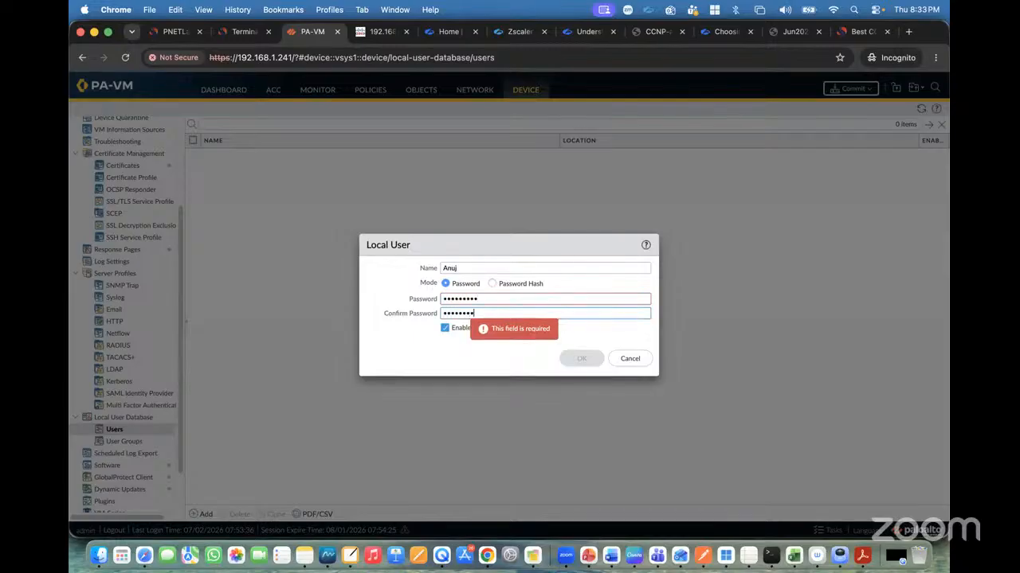
{"action": "type", "text": "9"}
{"action": "left_click", "coordinate": [581, 358]}
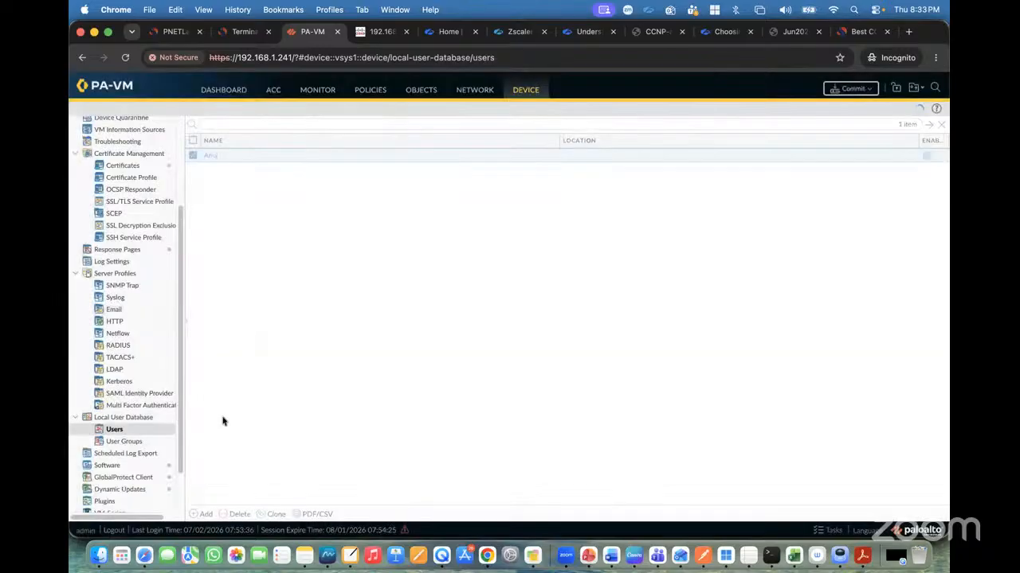
Add a second local user account with its username and matching password.
{"action": "left_click", "coordinate": [202, 513]}
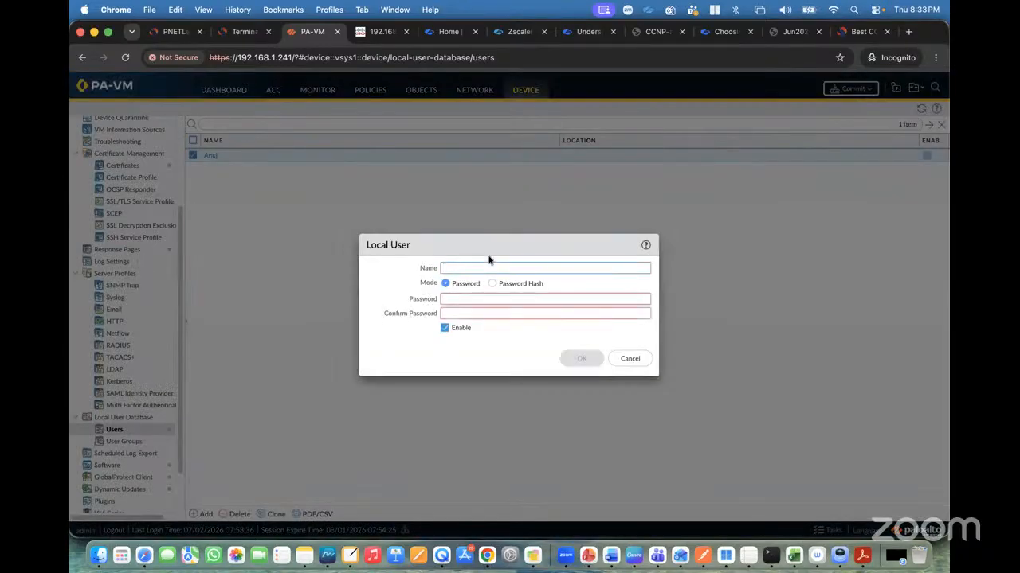
{"action": "type", "text": "Ibanda"}
{"action": "left_click", "coordinate": [449, 299]}
{"action": "type", "text": "12"}
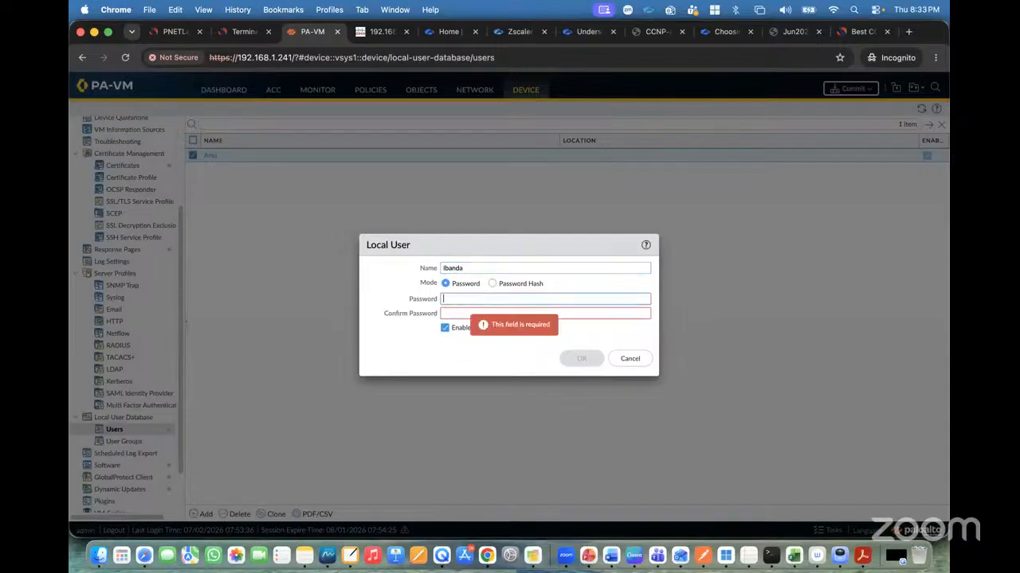
{"action": "left_click", "coordinate": [466, 314]}
{"action": "type", "text": "•"}
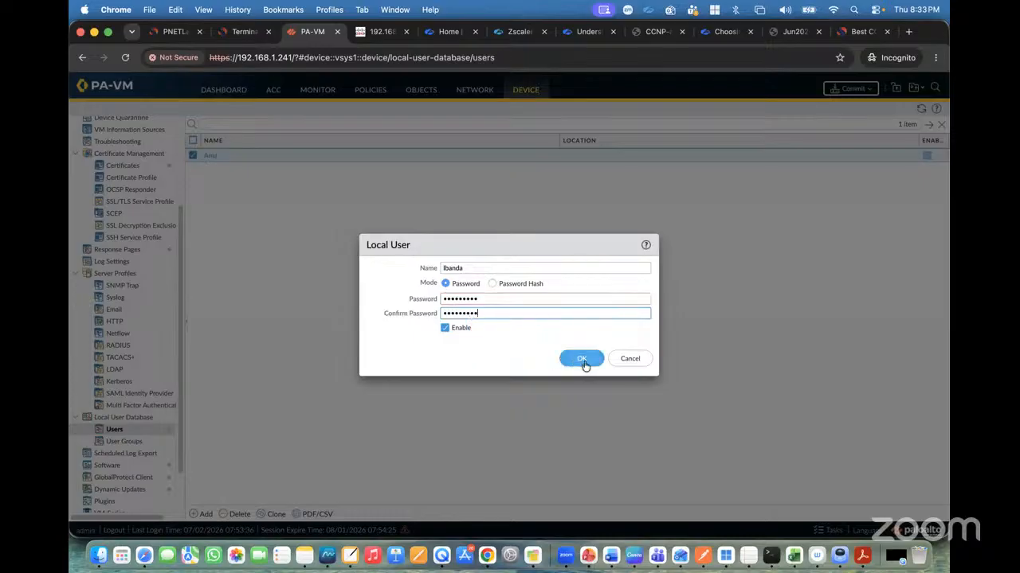
{"action": "left_click", "coordinate": [582, 358]}
Add a third local user account with its username and matching password.
{"action": "left_click", "coordinate": [202, 513]}
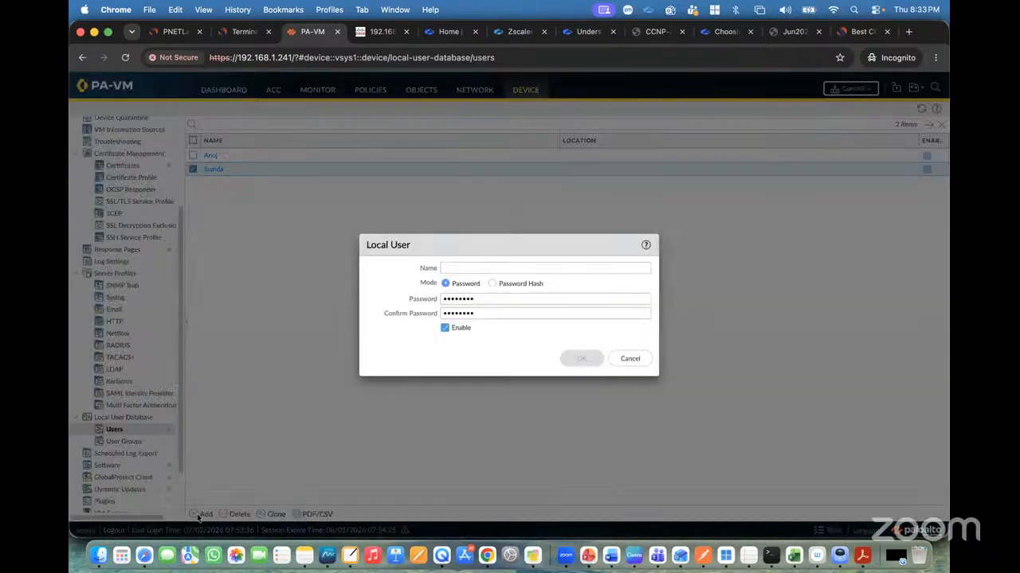
{"action": "type", "text": "Rohit"}
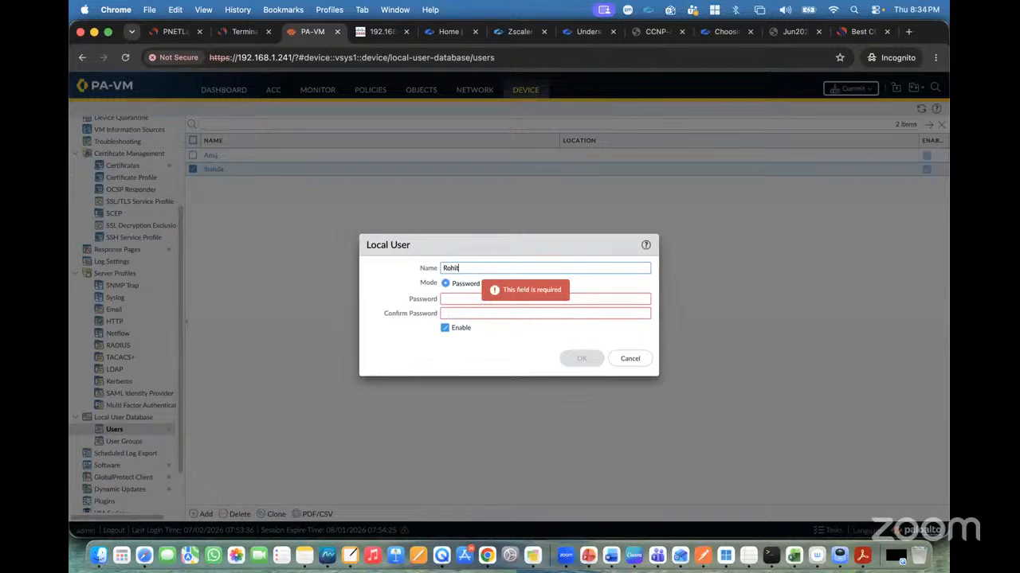
{"action": "key", "text": "Tab"}
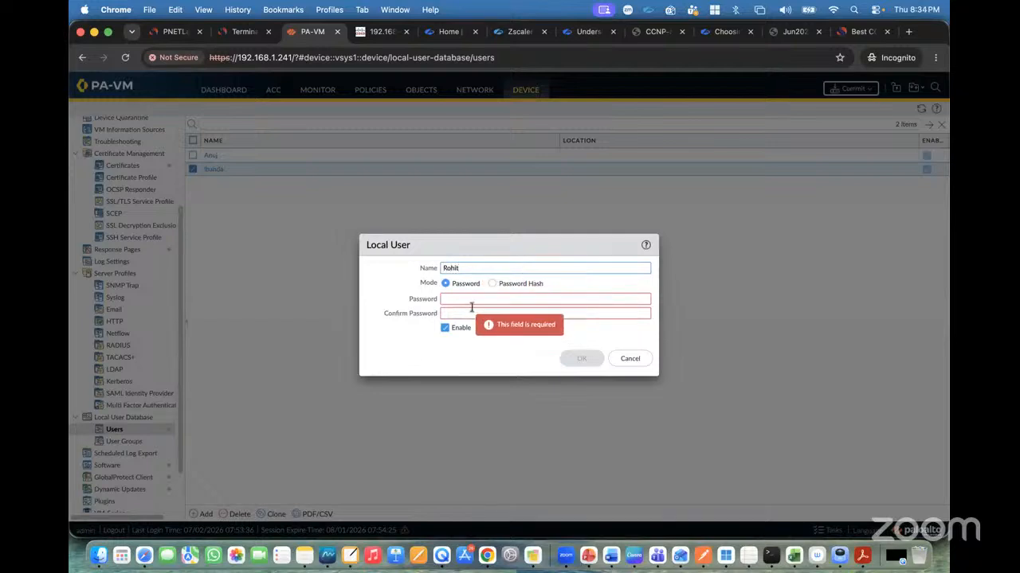
{"action": "type", "text": "*********"}
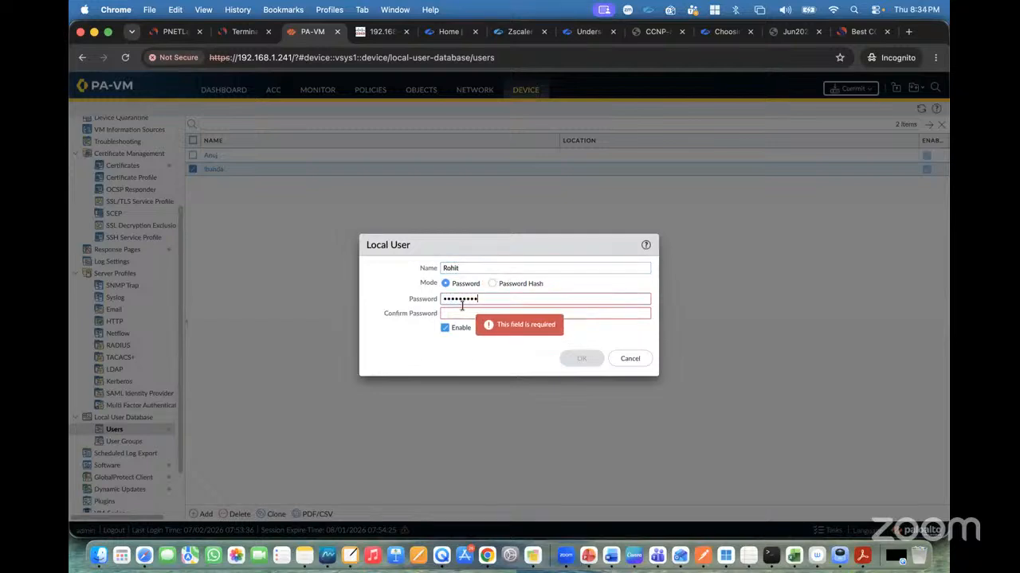
{"action": "key", "text": "Tab"}
{"action": "type", "text": "*********"}
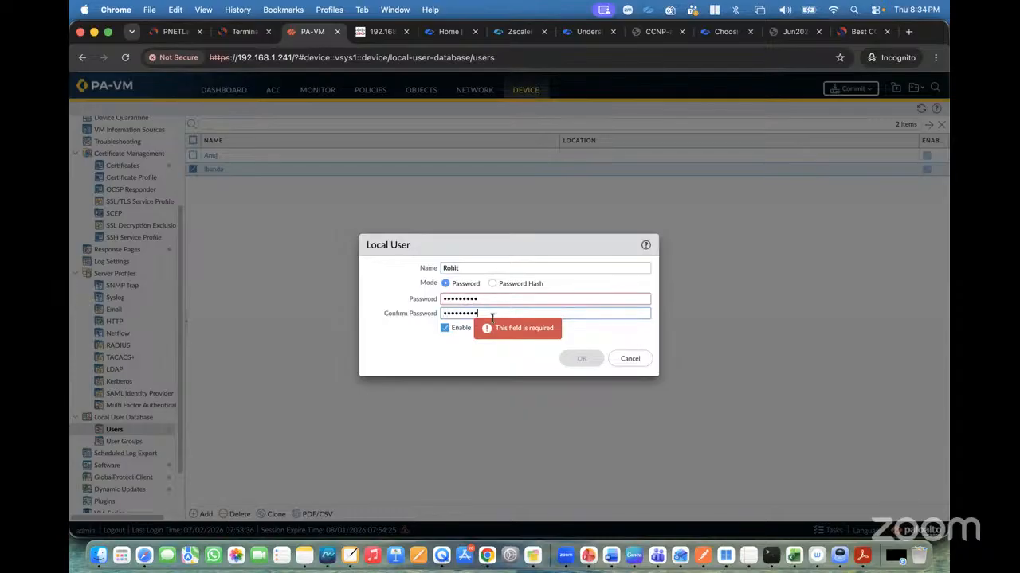
{"action": "left_click", "coordinate": [582, 359]}
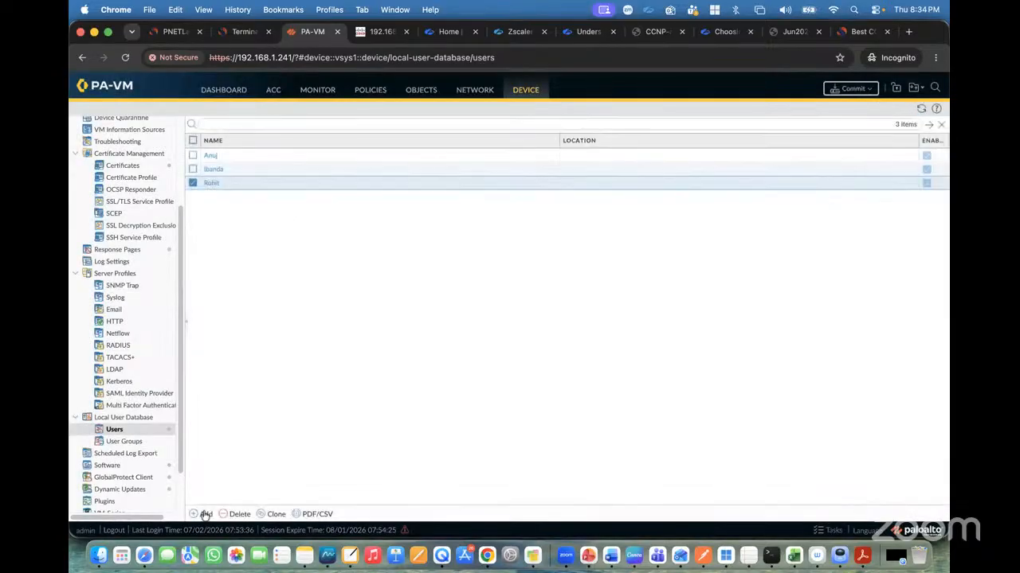
Add a fourth local user account with its username and matching password.
{"action": "left_click", "coordinate": [201, 514]}
{"action": "type", "text": "Sachin"}
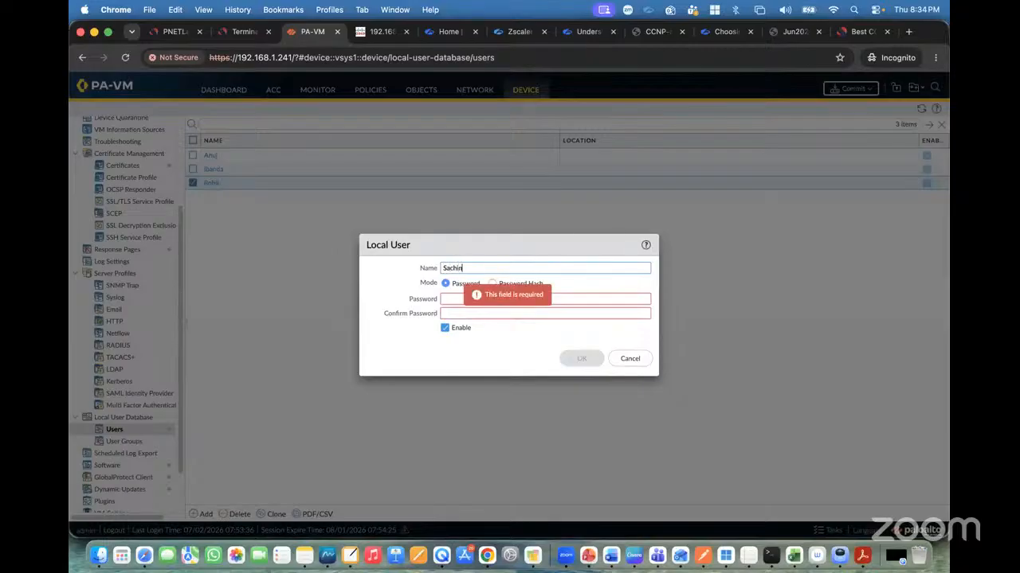
{"action": "key", "text": "Tab"}
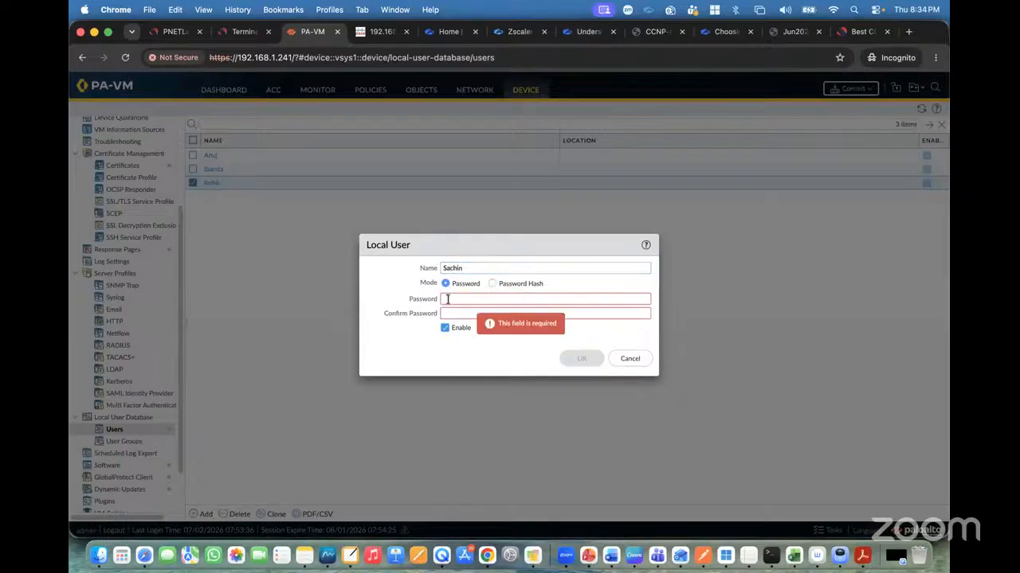
{"action": "type", "text": "*********"}
{"action": "left_click", "coordinate": [450, 312]}
{"action": "type", "text": "********"}
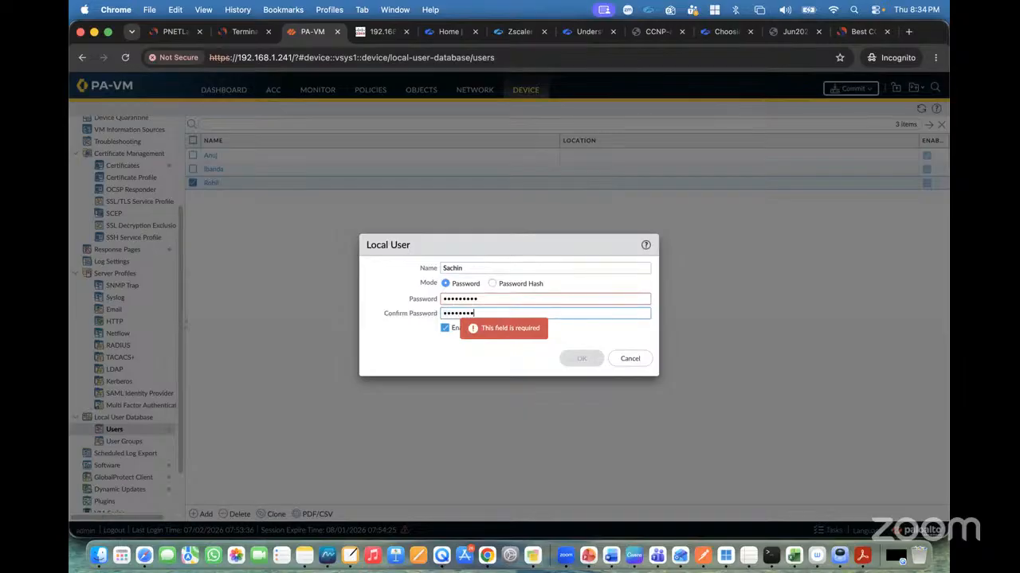
{"action": "type", "text": "*"}
{"action": "left_click", "coordinate": [581, 358]}
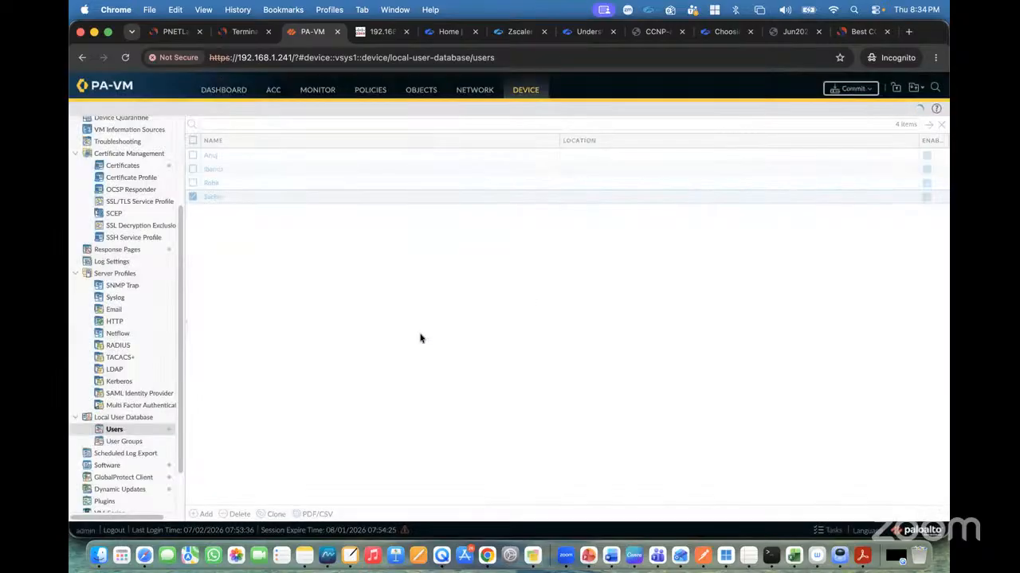
Start a new local user group named GuiNet-GP-Lab-Users.
{"action": "left_click", "coordinate": [142, 442]}
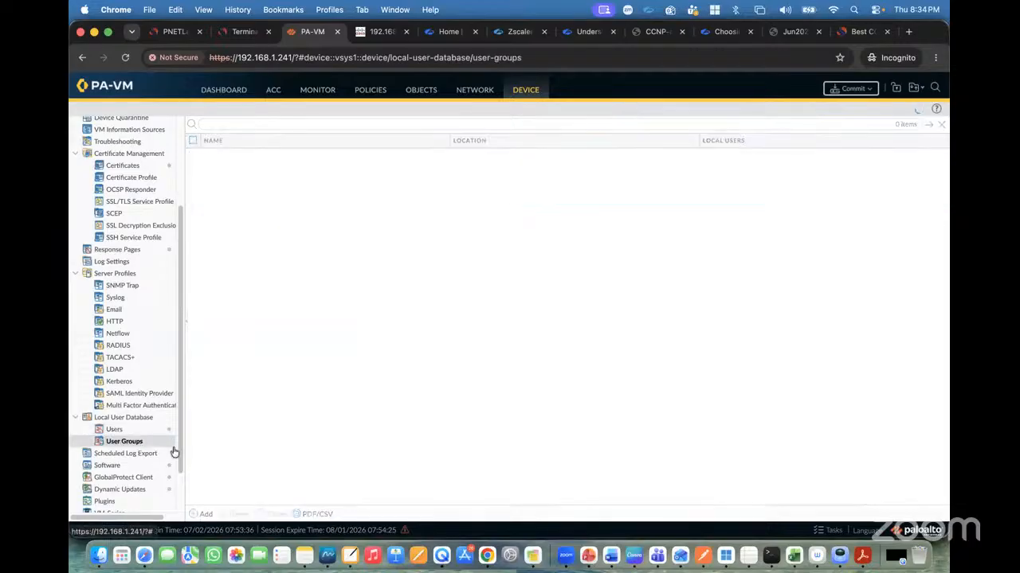
{"action": "left_click", "coordinate": [205, 514]}
{"action": "type", "text": "G"}
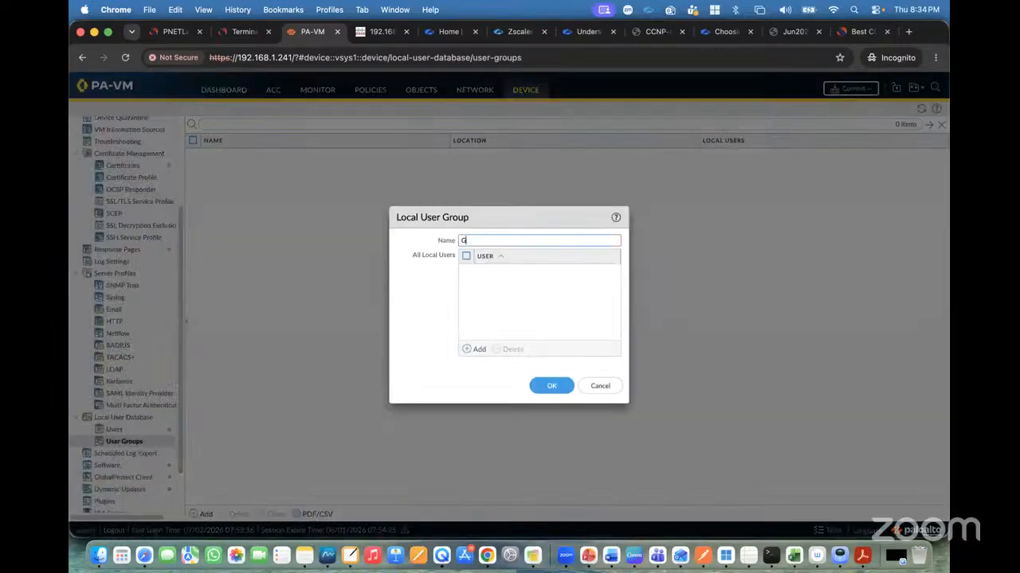
{"action": "type", "text": "uiNet-GP-Lab-Users"}
Add all four local users to the GuiNet-GP-Lab-Users group and save it.
{"action": "left_click", "coordinate": [477, 349]}
{"action": "left_click", "coordinate": [490, 296]}
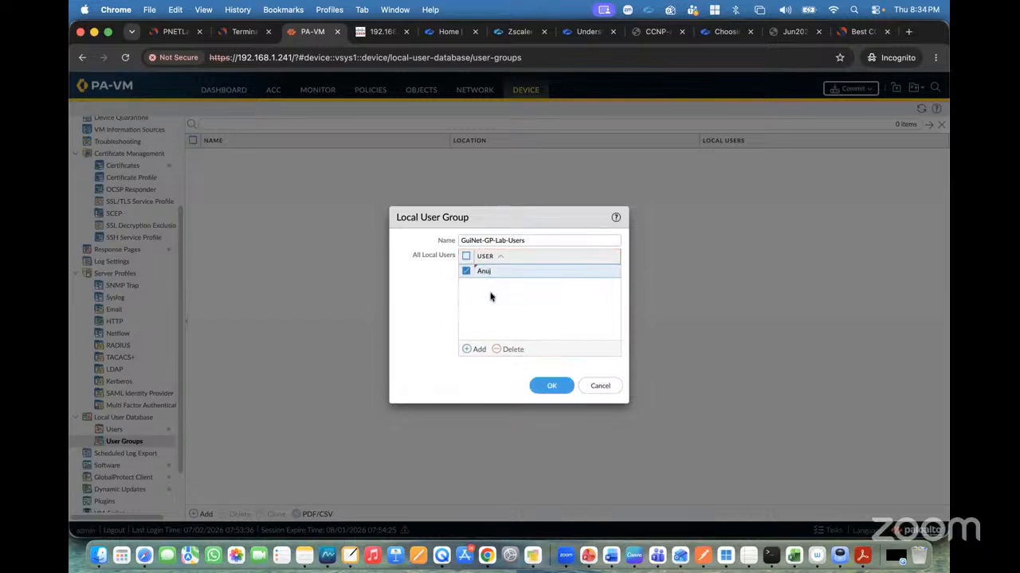
{"action": "left_click", "coordinate": [476, 349]}
{"action": "left_click", "coordinate": [496, 317]}
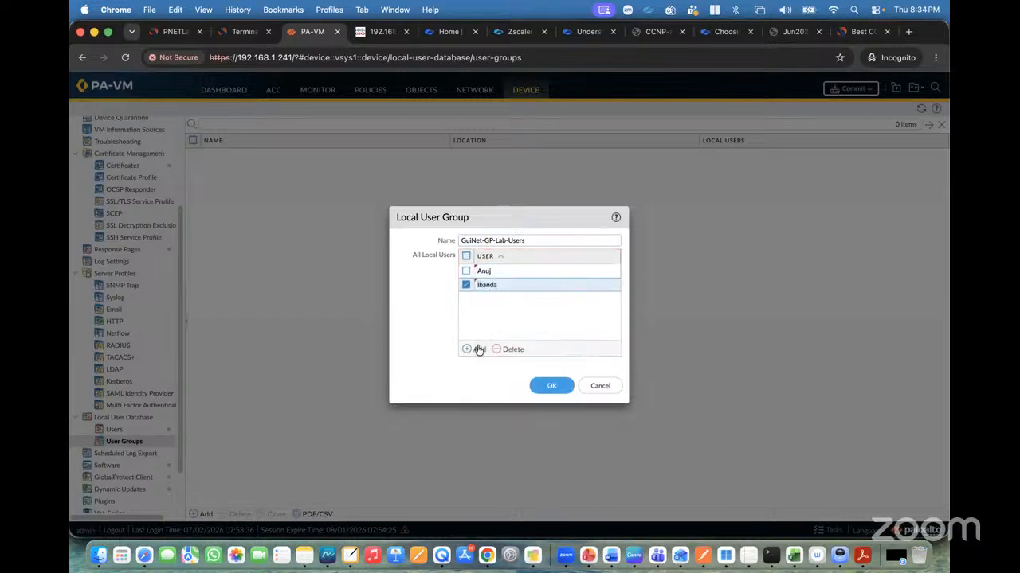
{"action": "left_click", "coordinate": [476, 349]}
{"action": "left_click", "coordinate": [503, 342]}
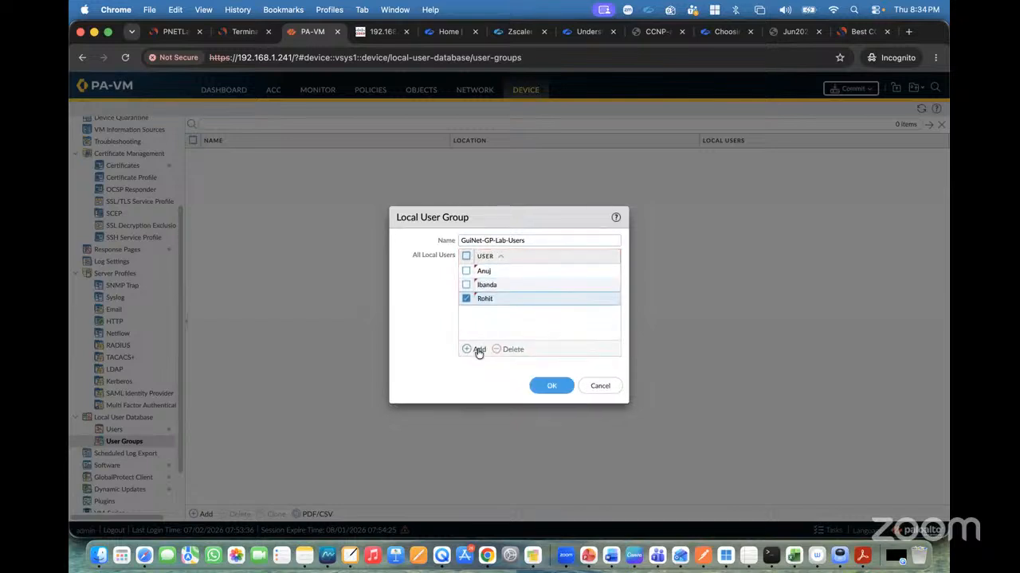
{"action": "left_click", "coordinate": [478, 348]}
{"action": "left_click", "coordinate": [493, 366]}
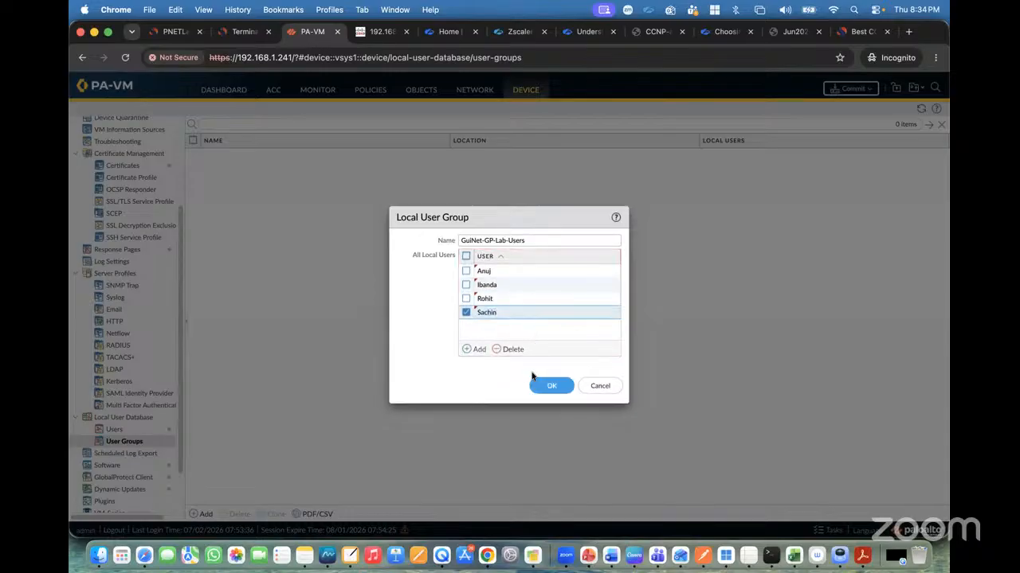
{"action": "left_click", "coordinate": [551, 387]}
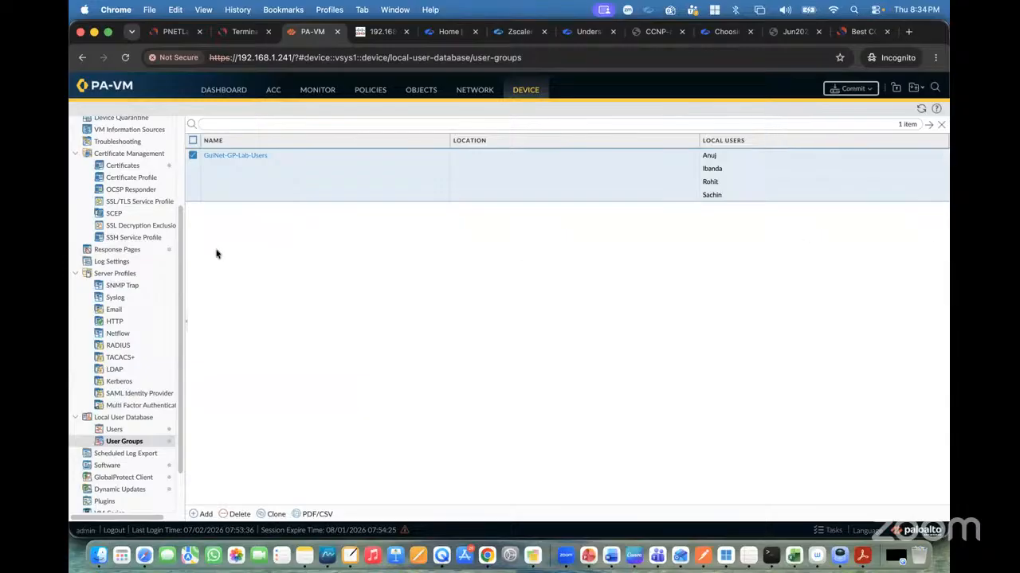
Start a new authentication profile named Auth-Profile.
{"action": "scroll", "coordinate": [134, 245], "scroll_direction": "up", "scroll_amount": 5}
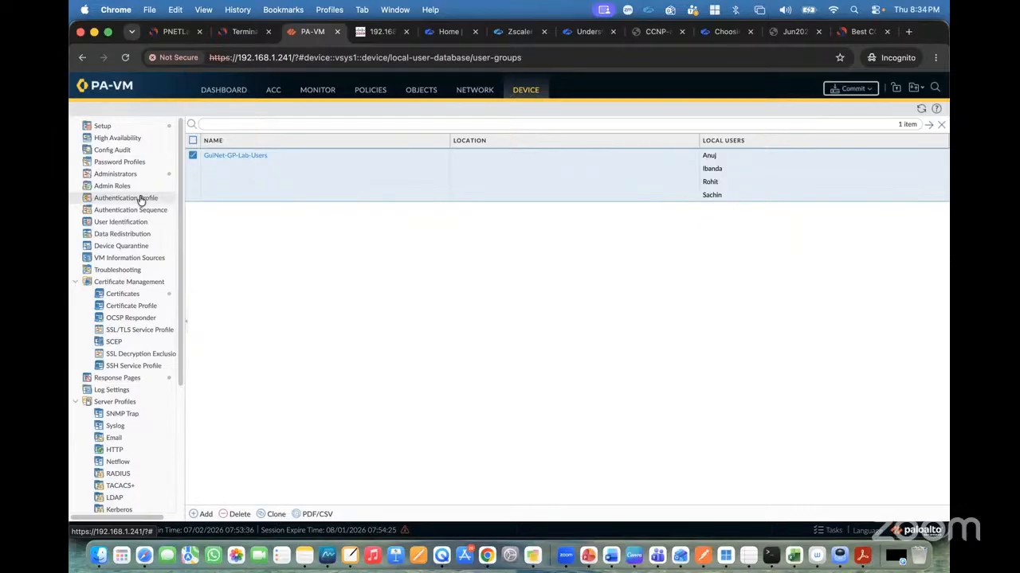
{"action": "left_click", "coordinate": [141, 199]}
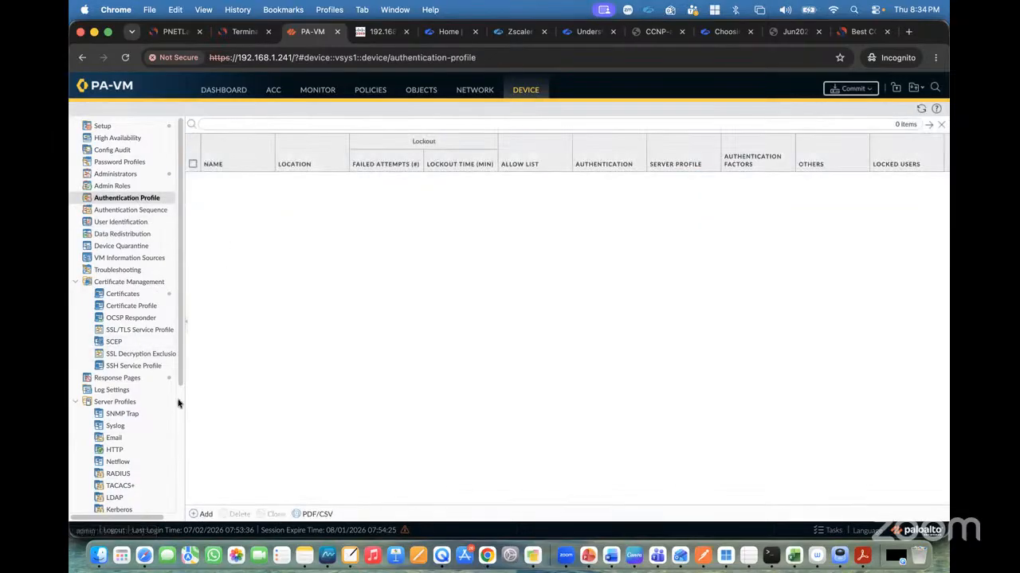
{"action": "left_click", "coordinate": [201, 513]}
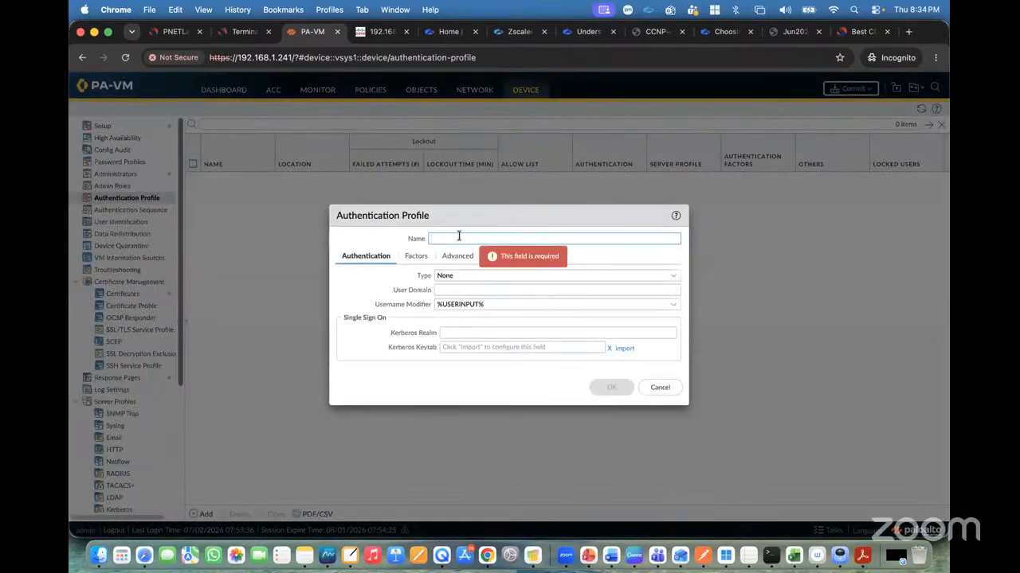
{"action": "type", "text": "Auth-Pr"}
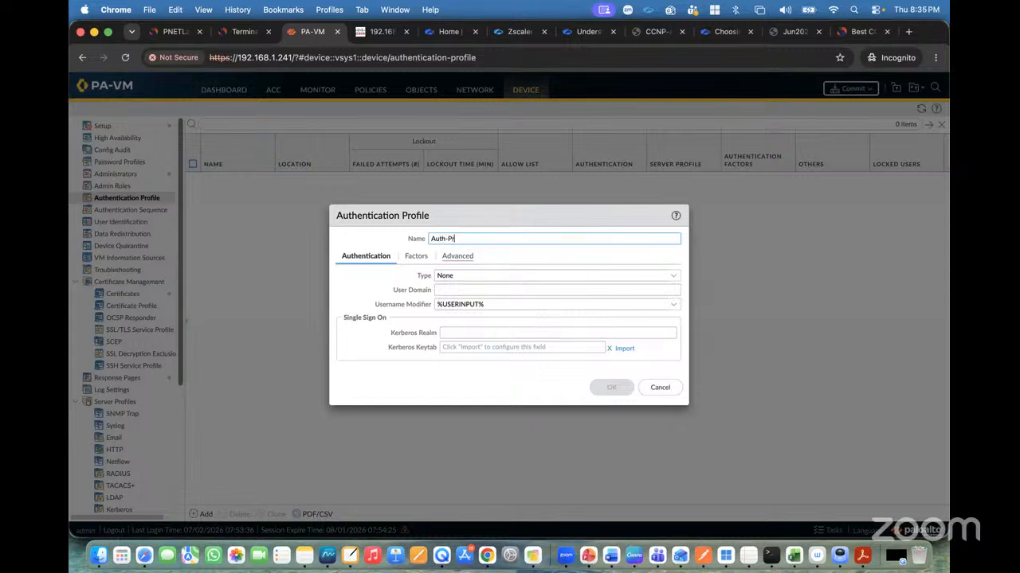
{"action": "type", "text": "ofile"}
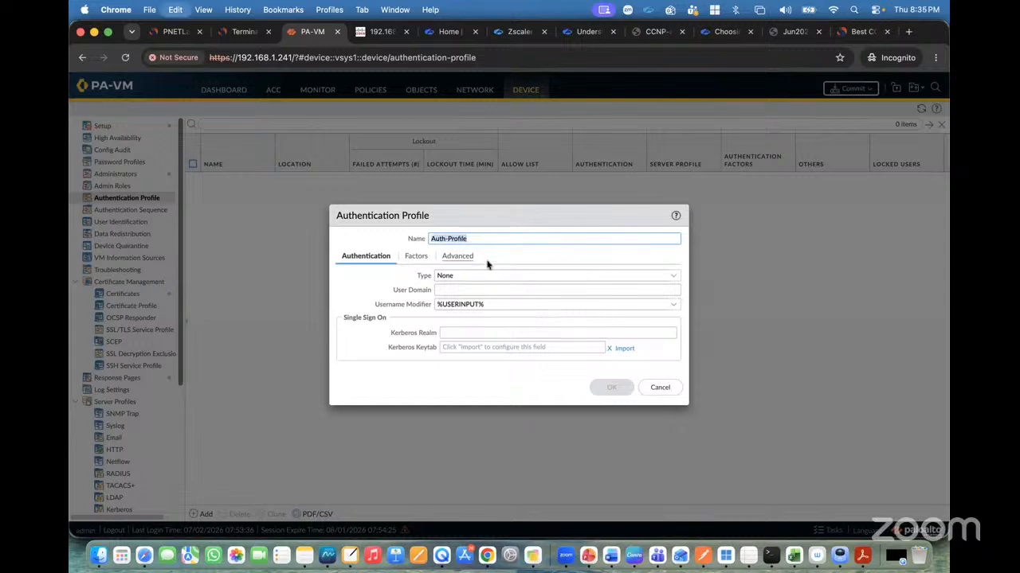
Set the authentication profile type to Local Database, add the GuiNet-GP-Lab-Users group to its allow list, and save it.
{"action": "left_click", "coordinate": [671, 281]}
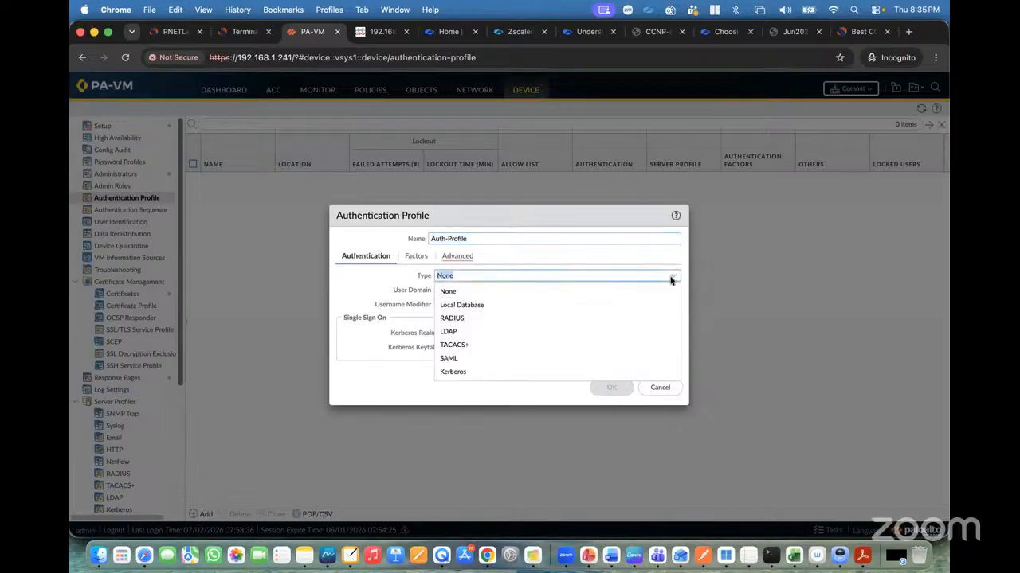
{"action": "left_click", "coordinate": [466, 305]}
{"action": "left_click", "coordinate": [404, 289]}
{"action": "left_click", "coordinate": [458, 257]}
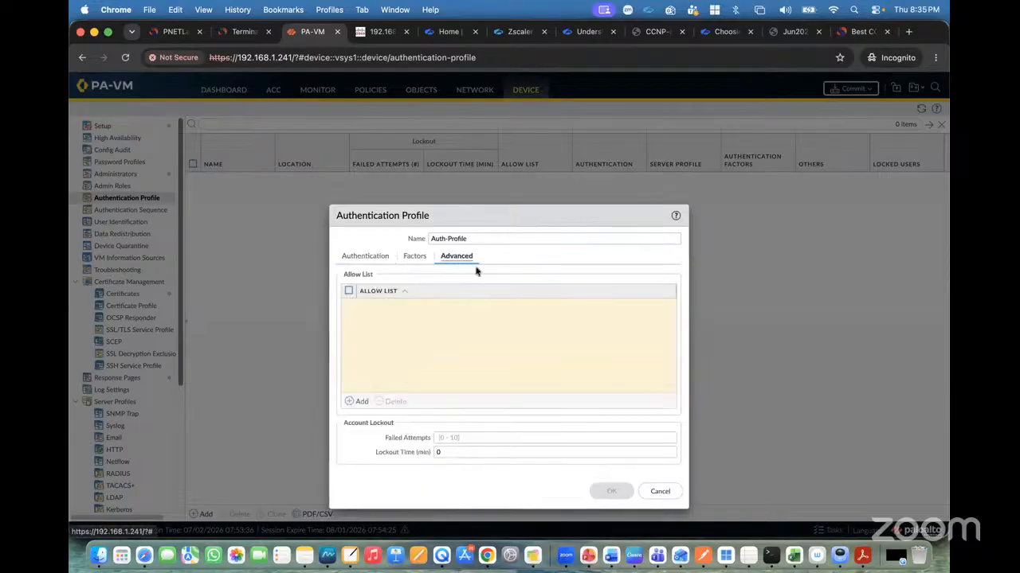
{"action": "left_click", "coordinate": [393, 328]}
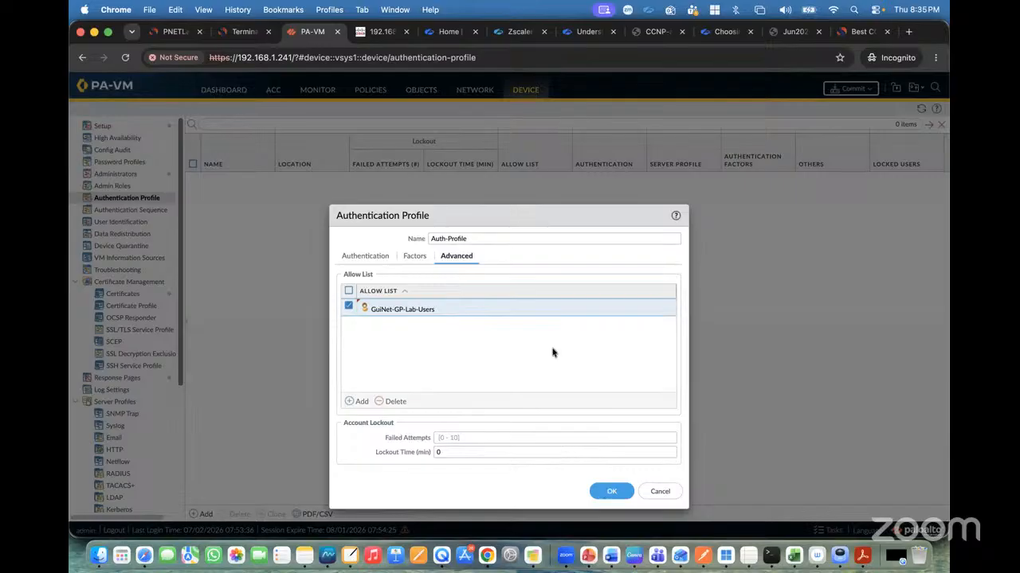
{"action": "left_click", "coordinate": [612, 491]}
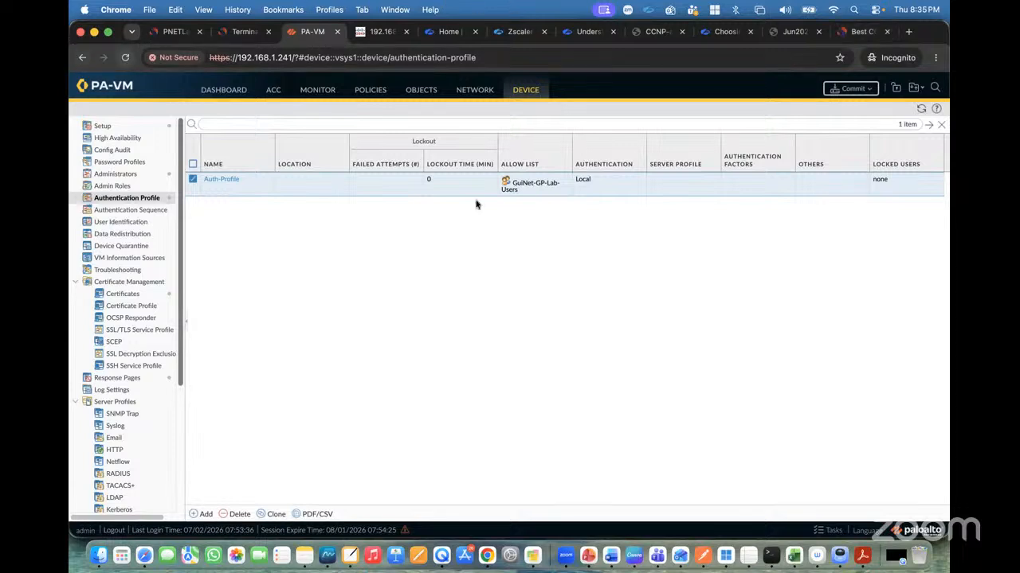
Review the Global Protect Lab topology in the PNETLab tab before returning to the firewall.
{"action": "left_click", "coordinate": [174, 33]}
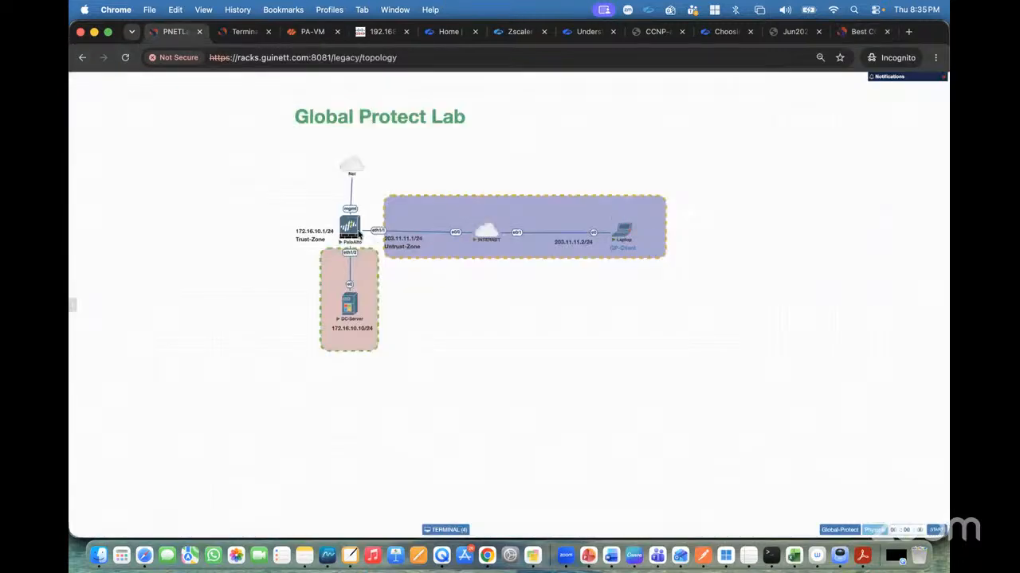
{"action": "mouse_move", "coordinate": [351, 227]}
{"action": "mouse_move", "coordinate": [625, 230]}
{"action": "left_click", "coordinate": [312, 31]}
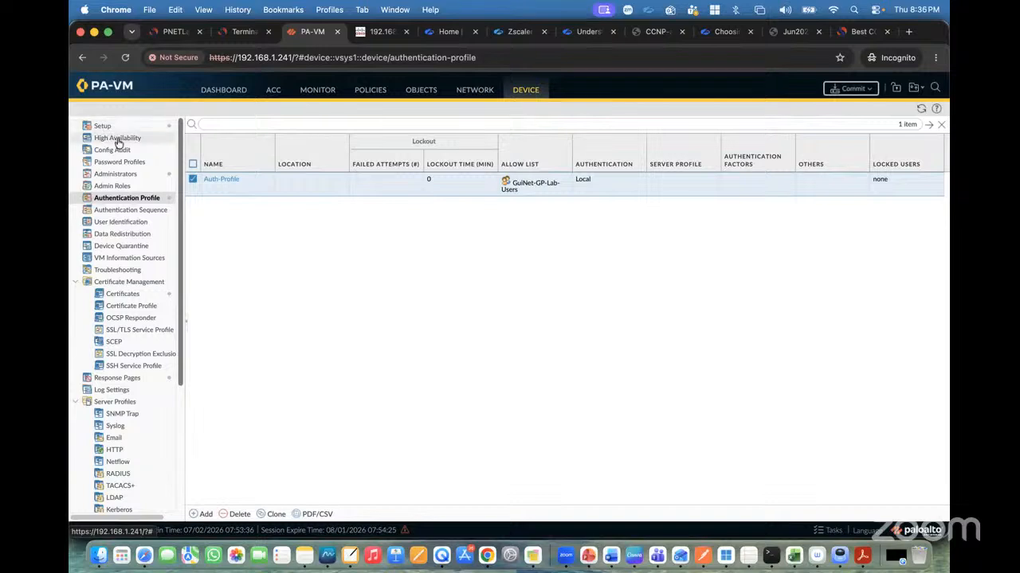
Start a new tunnel interface named tunnel.101.
{"action": "left_click", "coordinate": [474, 90]}
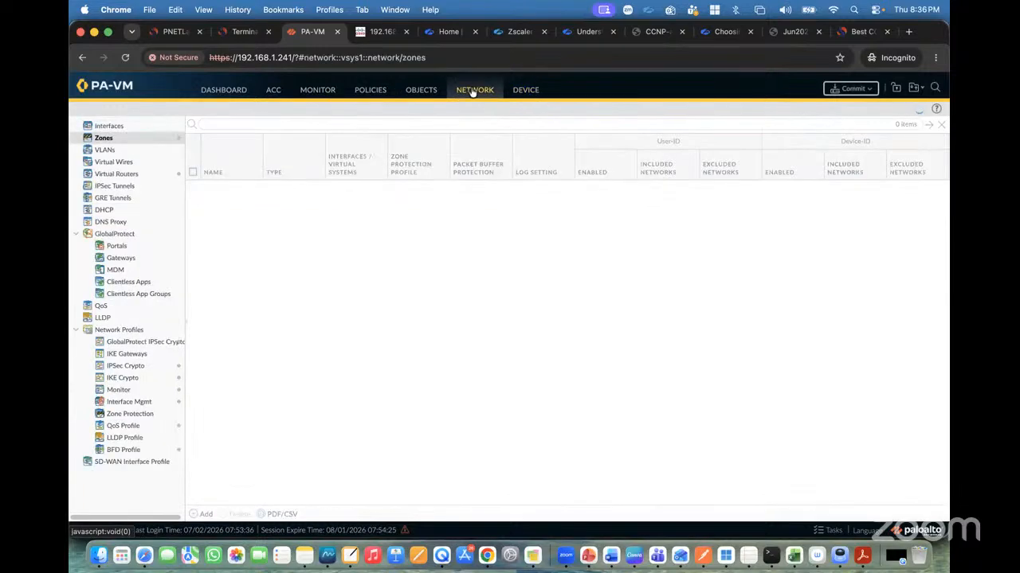
{"action": "left_click", "coordinate": [112, 126]}
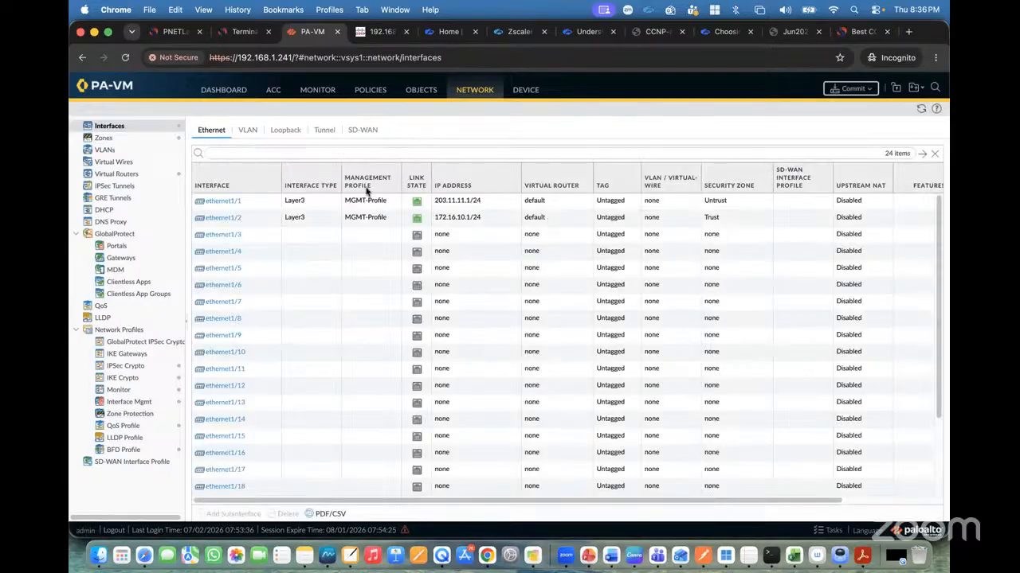
{"action": "left_click", "coordinate": [321, 130]}
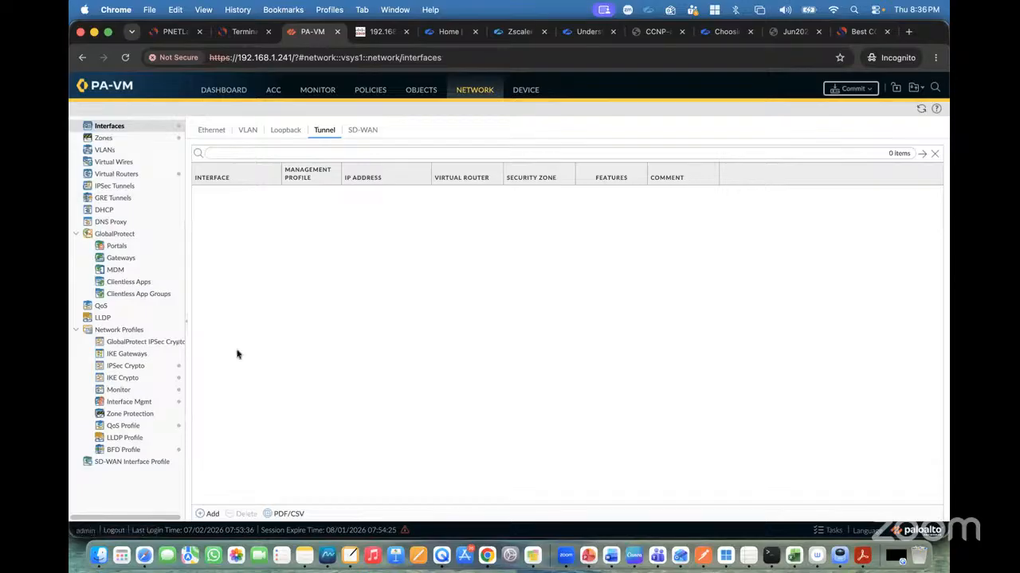
{"action": "left_click", "coordinate": [208, 514]}
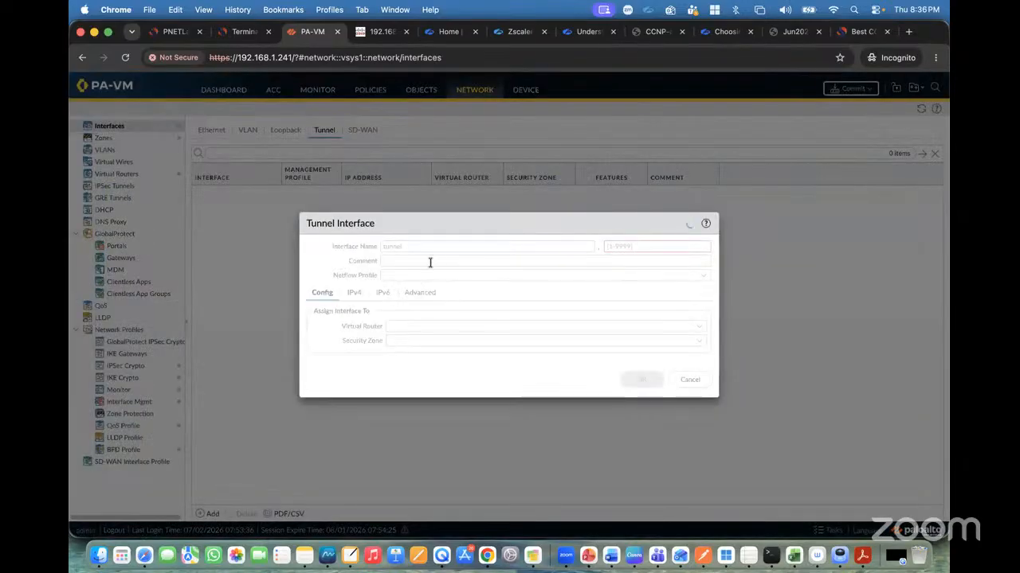
{"action": "left_click", "coordinate": [612, 246]}
{"action": "type", "text": "101"}
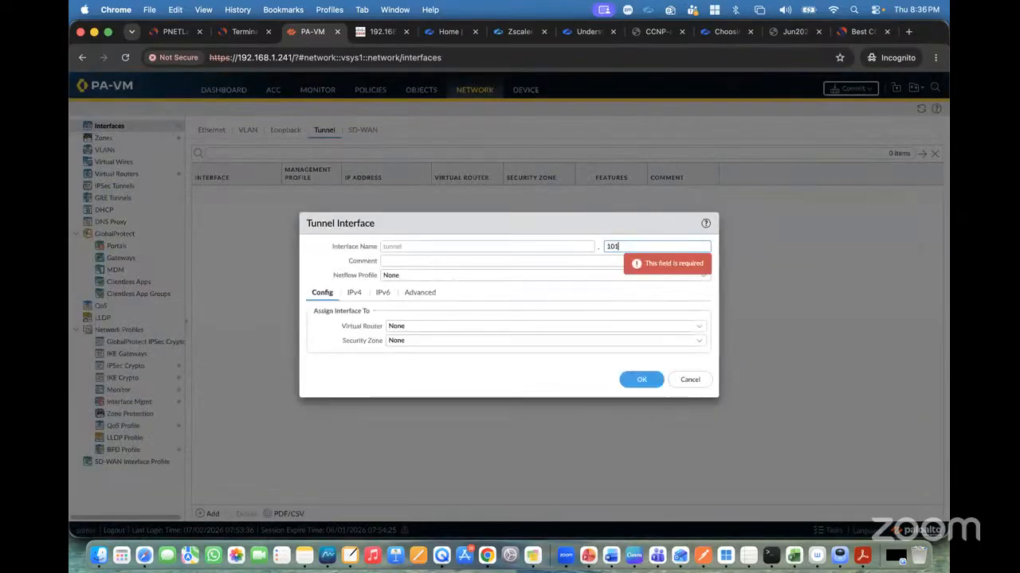
Assign tunnel.101 to the default virtual router and the Untrust security zone, then save the interface.
{"action": "left_click", "coordinate": [699, 326]}
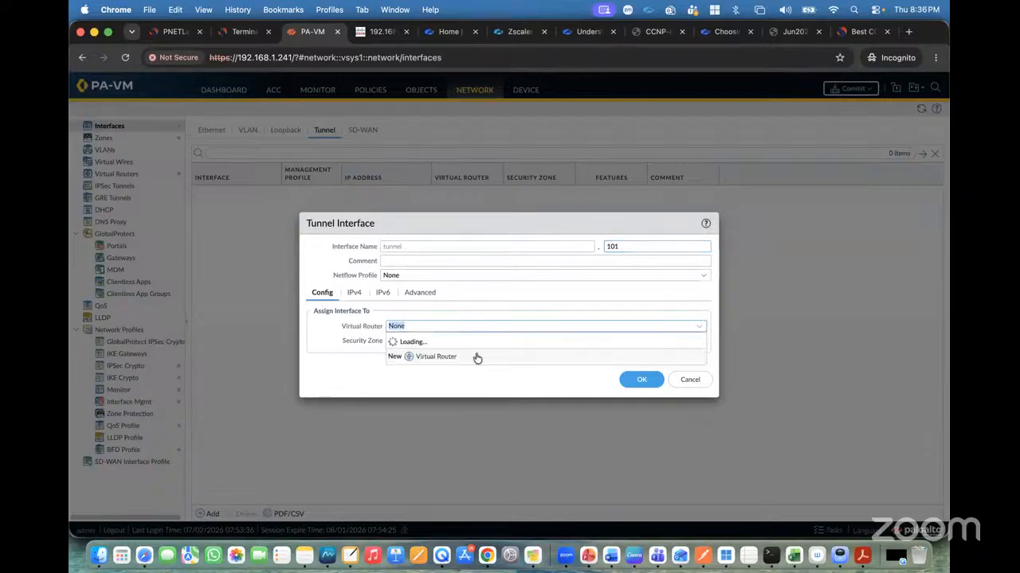
{"action": "left_click", "coordinate": [420, 356]}
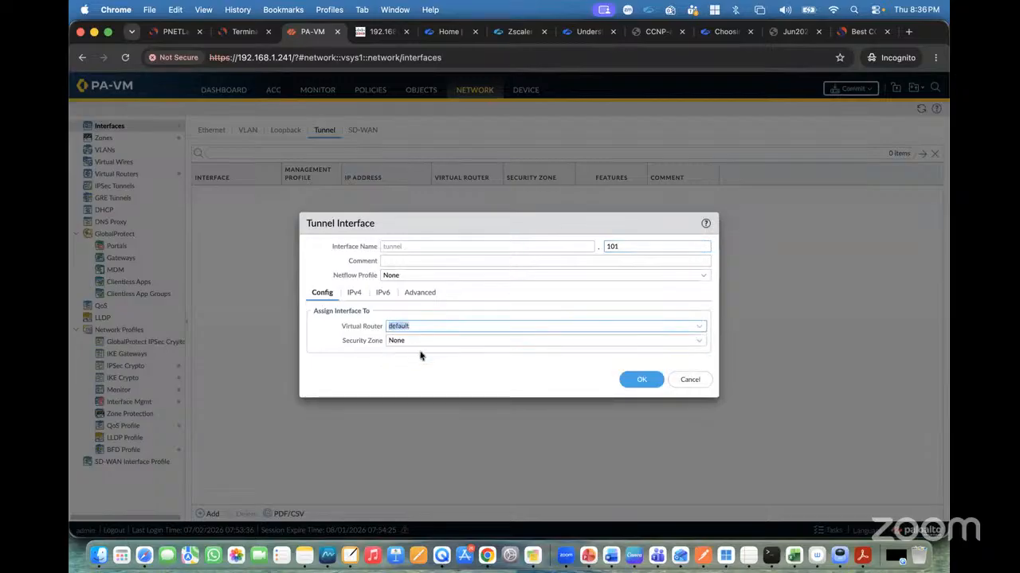
{"action": "left_click", "coordinate": [699, 343]}
{"action": "left_click", "coordinate": [412, 383]}
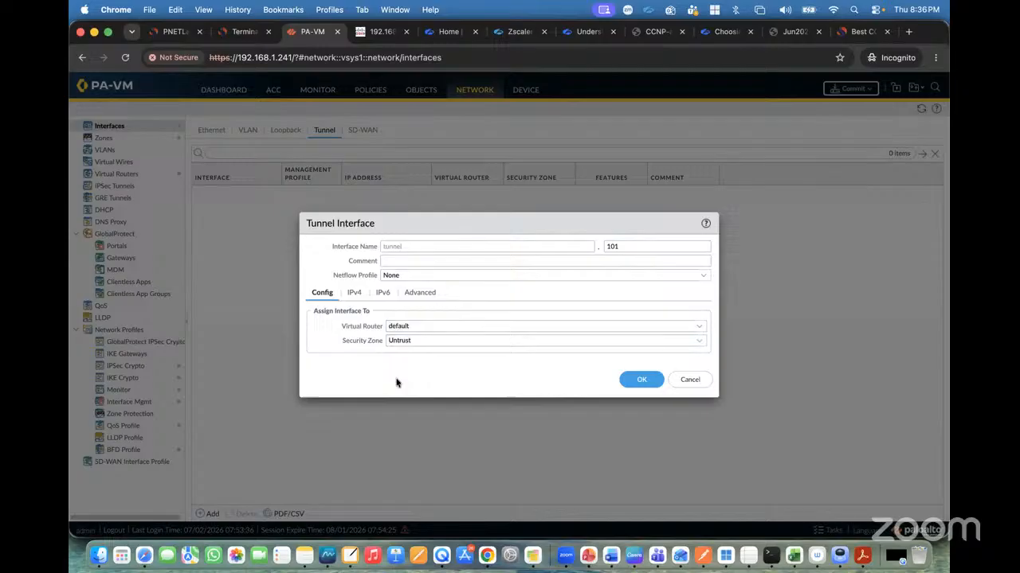
{"action": "left_click", "coordinate": [357, 294]}
{"action": "left_click", "coordinate": [397, 298]}
{"action": "left_click", "coordinate": [407, 293]}
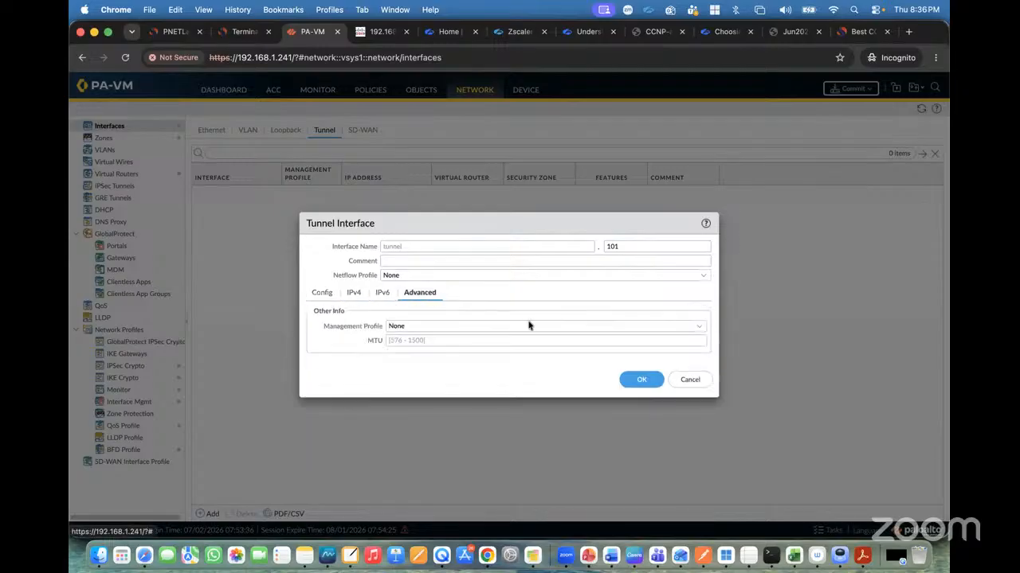
{"action": "left_click", "coordinate": [641, 381]}
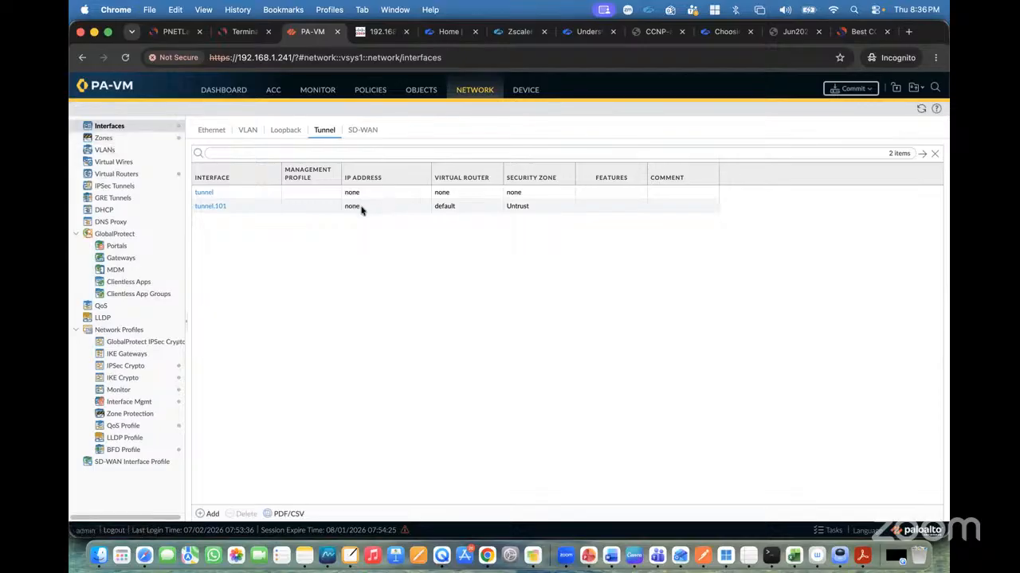
Open the GlobalProtect Portals page on the firewall and its online help documentation.
{"action": "left_click", "coordinate": [121, 246]}
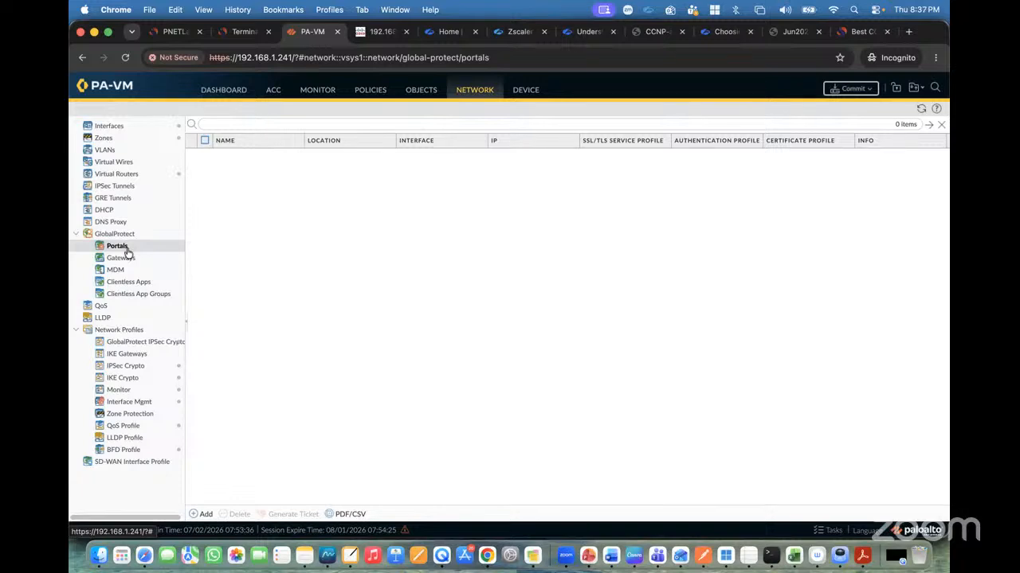
{"action": "left_click", "coordinate": [165, 32]}
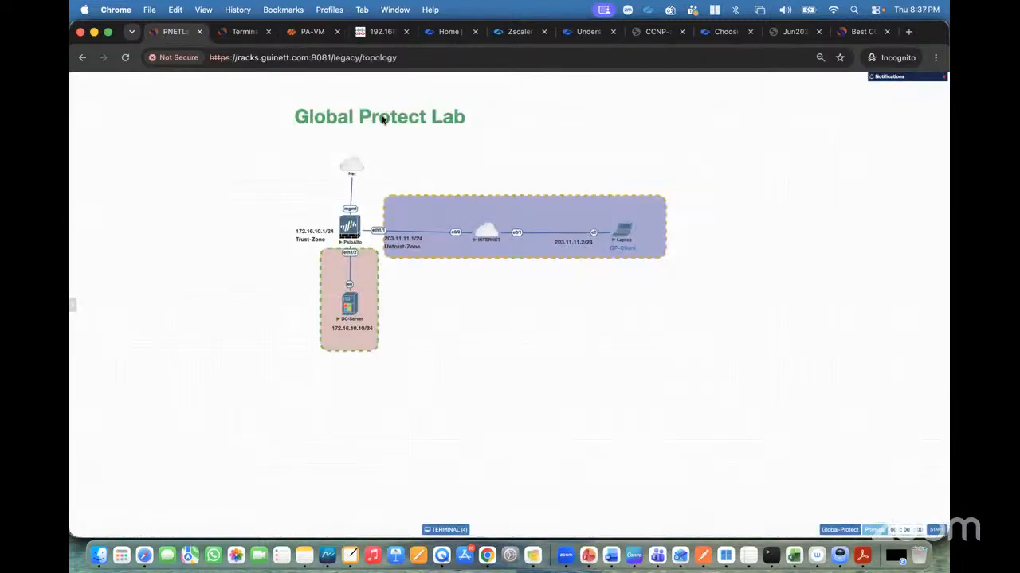
{"action": "mouse_move", "coordinate": [353, 227]}
{"action": "left_click", "coordinate": [309, 34]}
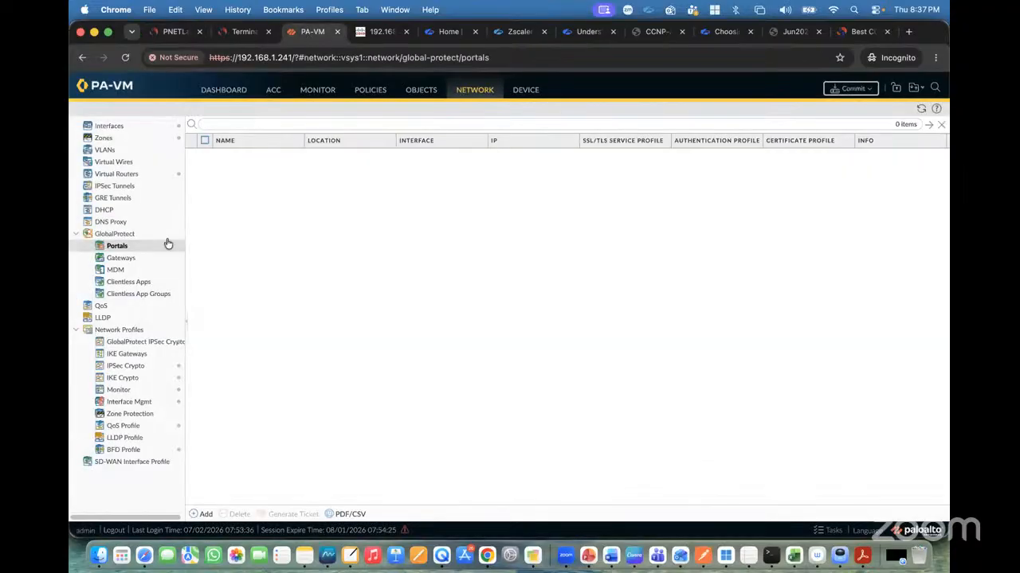
{"action": "left_click", "coordinate": [937, 107]}
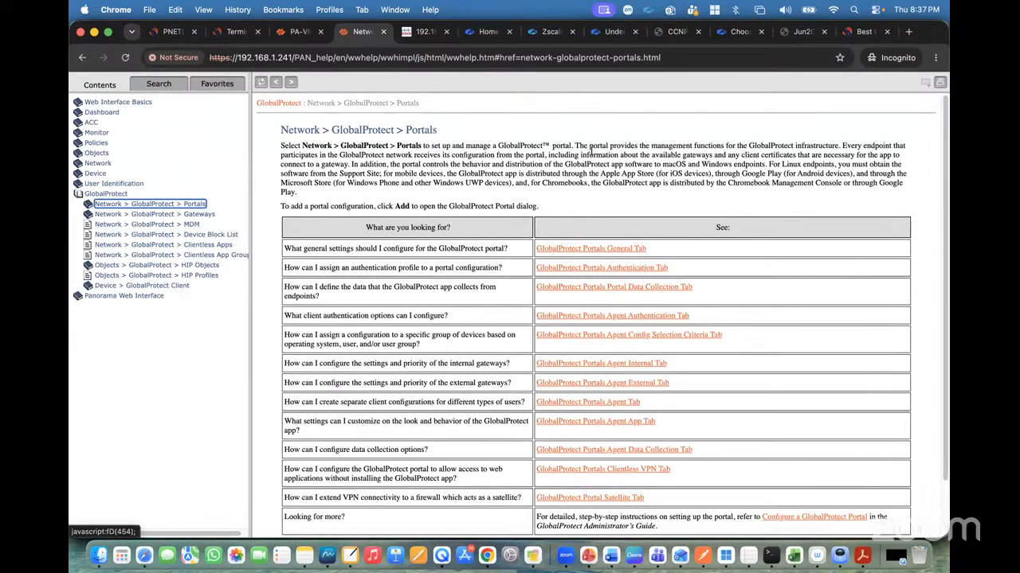
Read the help page's description of what a GlobalProtect portal does.
{"action": "left_click_drag", "start_coordinate": [577, 143], "coordinate": [841, 146]}
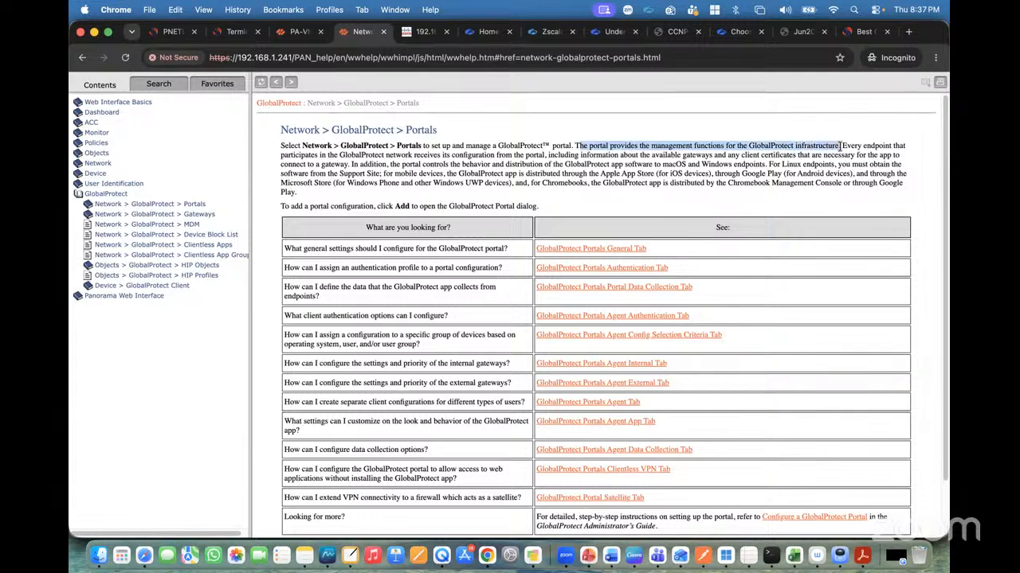
{"action": "left_click", "coordinate": [841, 145]}
{"action": "left_click_drag", "start_coordinate": [844, 146], "coordinate": [471, 159]}
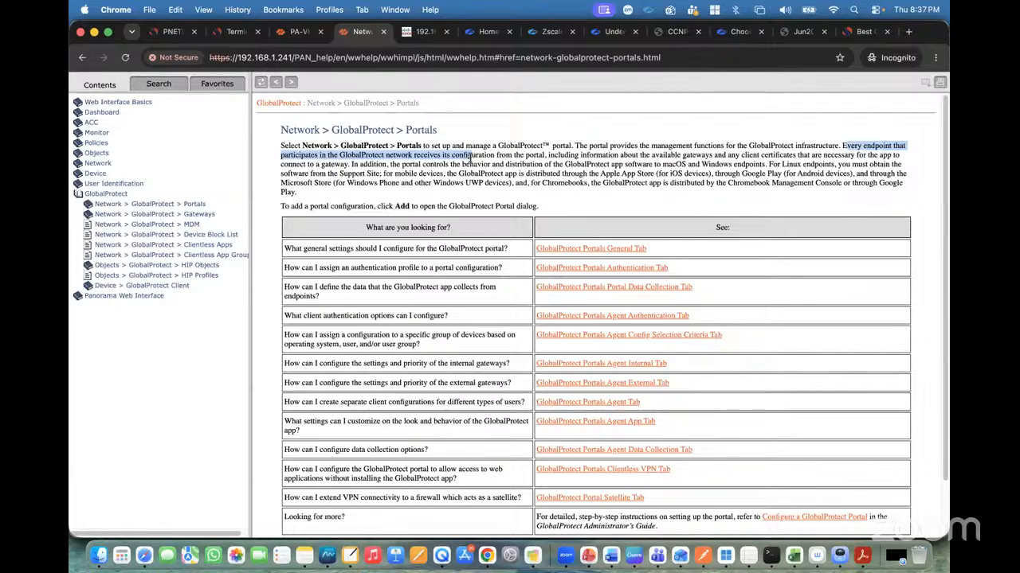
{"action": "left_click_drag", "start_coordinate": [546, 158], "coordinate": [348, 165]}
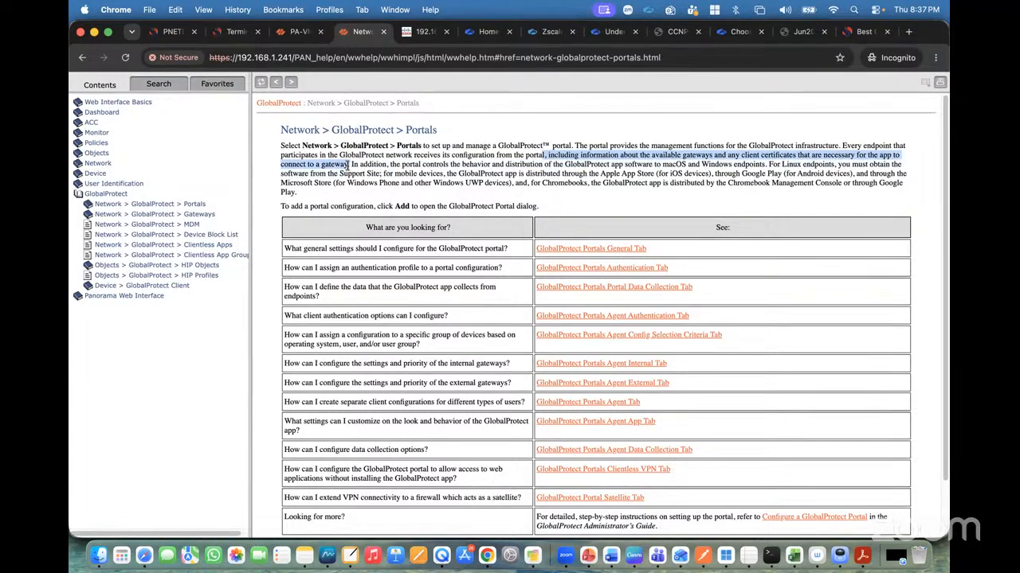
{"action": "left_click", "coordinate": [349, 165]}
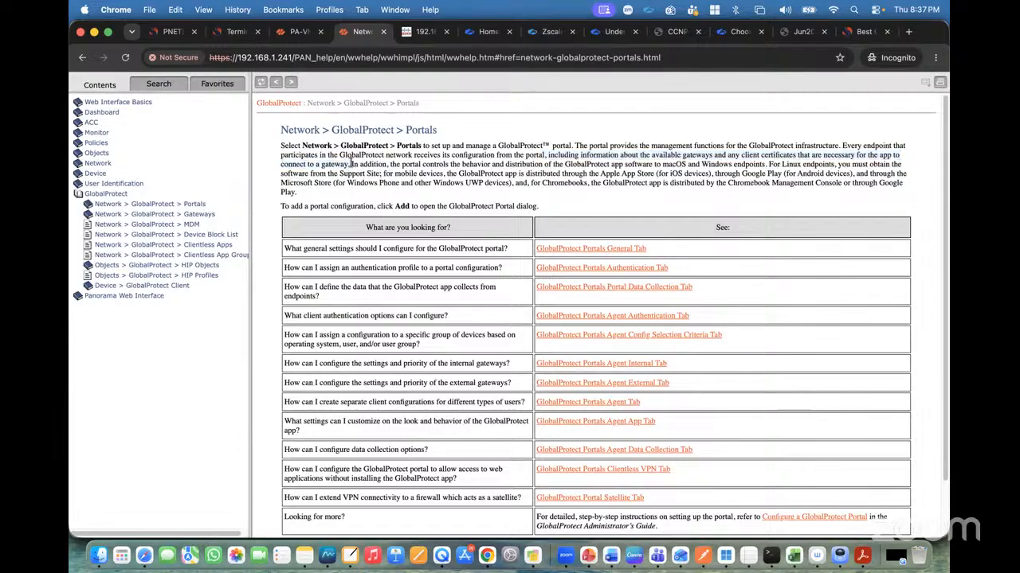
{"action": "left_click_drag", "start_coordinate": [351, 164], "coordinate": [762, 164]}
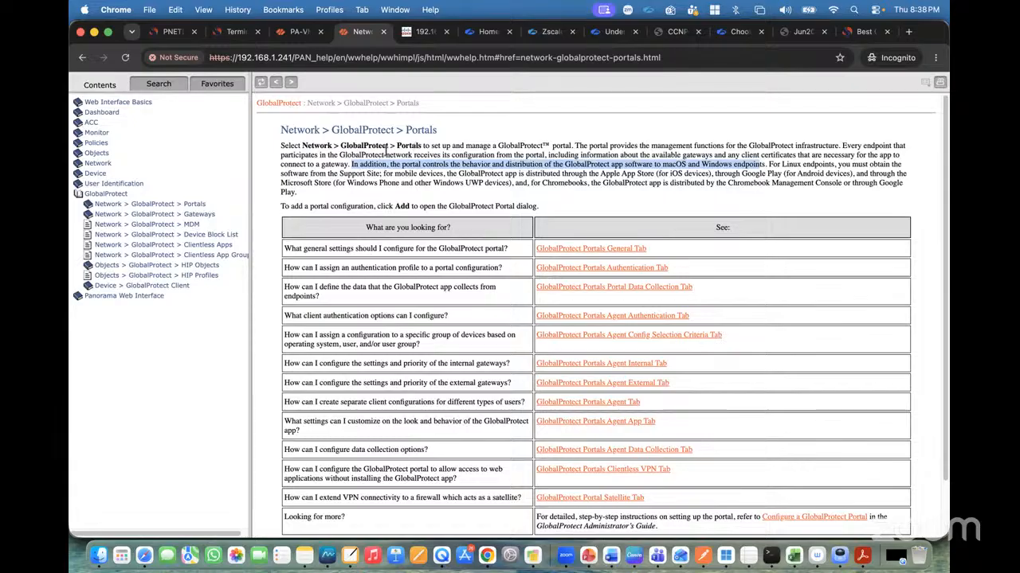
Open the help page for GlobalProtect Gateways and read its description.
{"action": "left_click", "coordinate": [298, 32]}
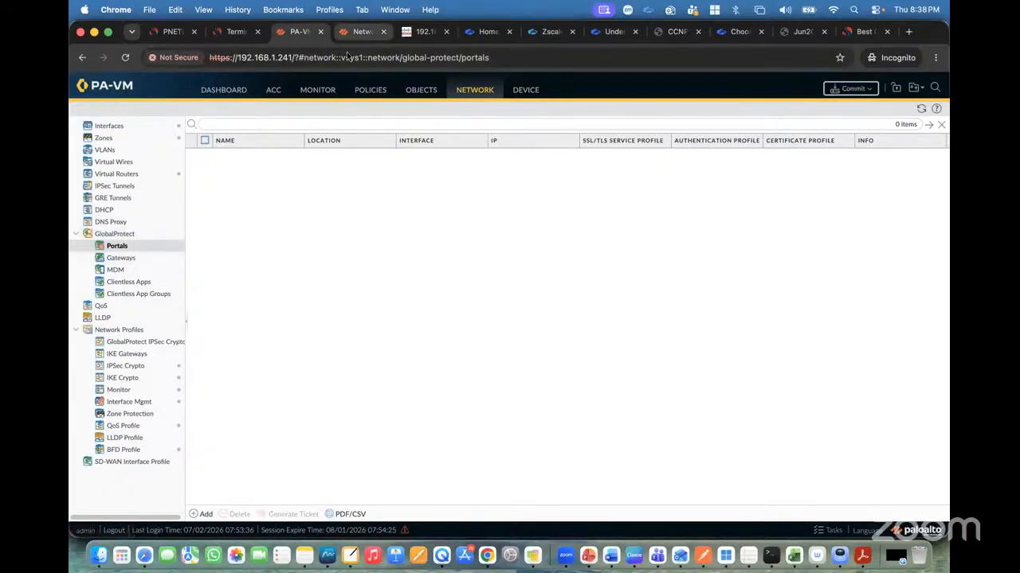
{"action": "left_click", "coordinate": [356, 32]}
{"action": "left_click", "coordinate": [201, 215]}
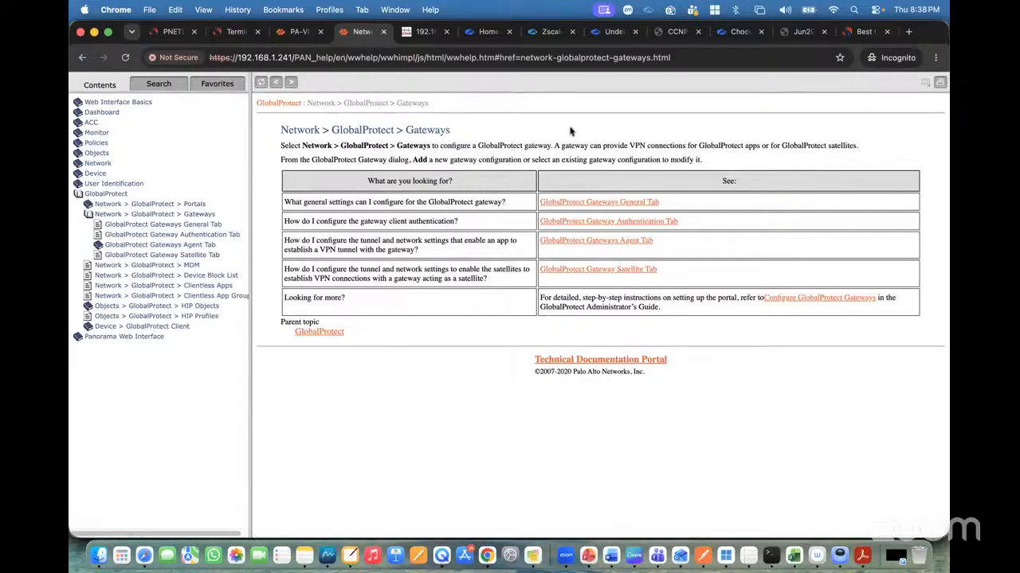
{"action": "left_click_drag", "start_coordinate": [555, 145], "coordinate": [833, 144]}
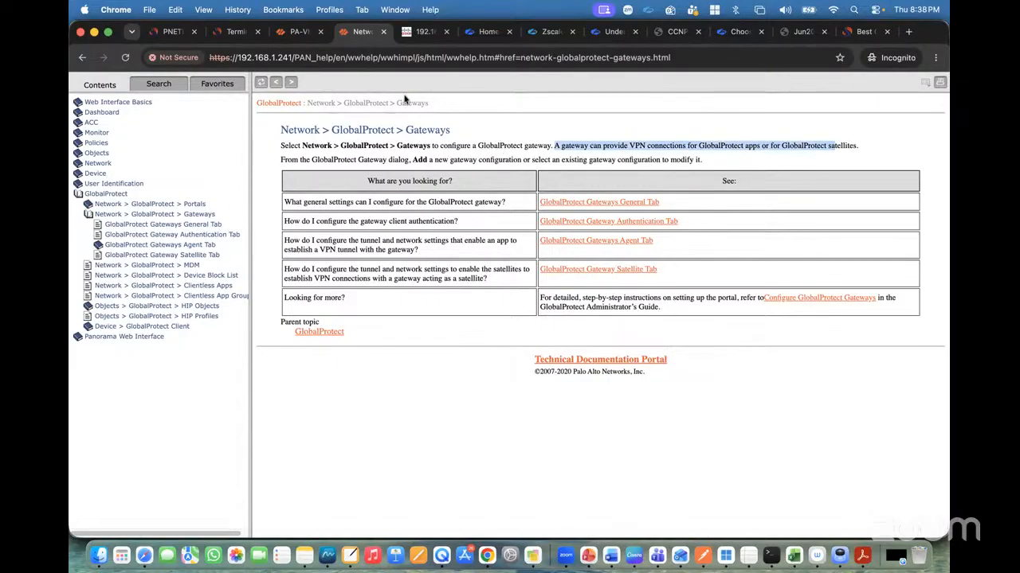
Search the web for the difference between GlobalProtect portal and gateway.
{"action": "left_click", "coordinate": [175, 29]}
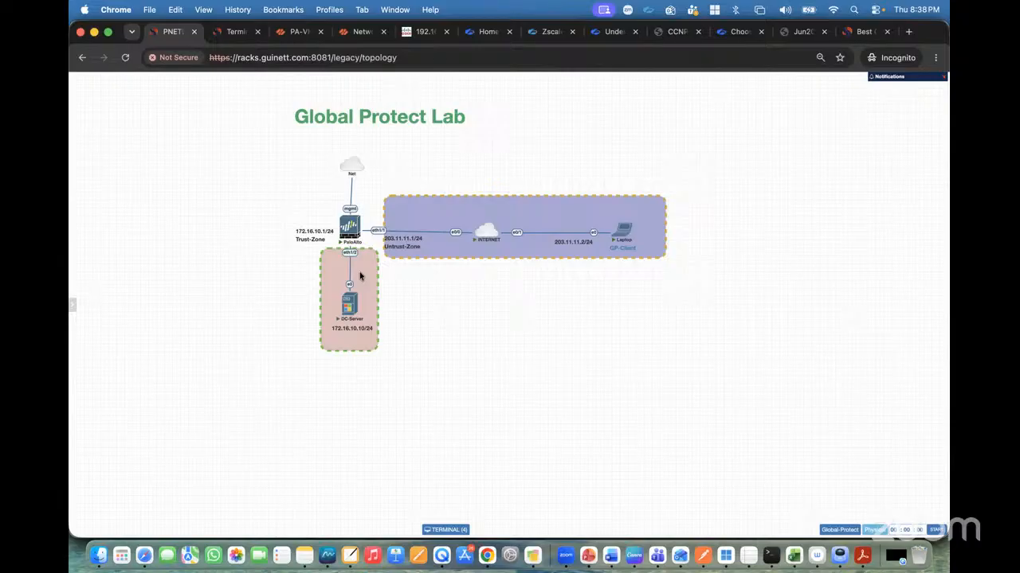
{"action": "left_click", "coordinate": [908, 32]}
{"action": "type", "text": "goo"}
{"action": "key", "text": "Return"}
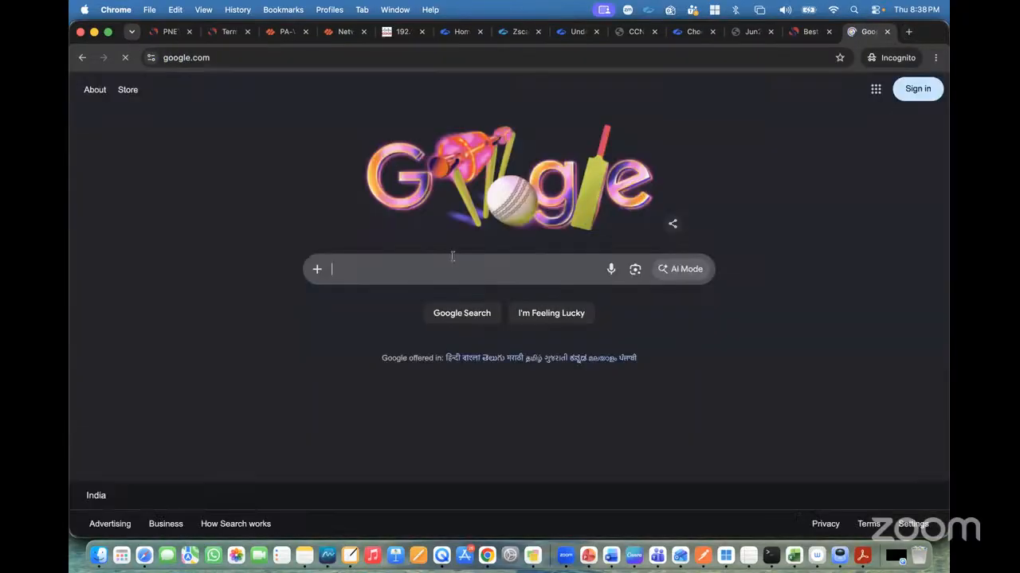
{"action": "type", "text": "what is "}
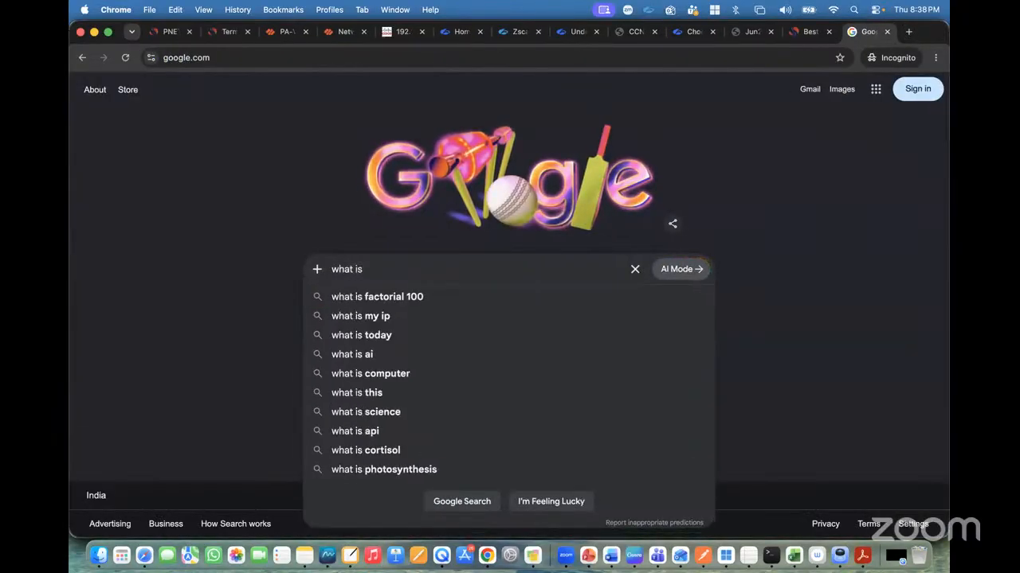
{"action": "type", "text": "Globa"}
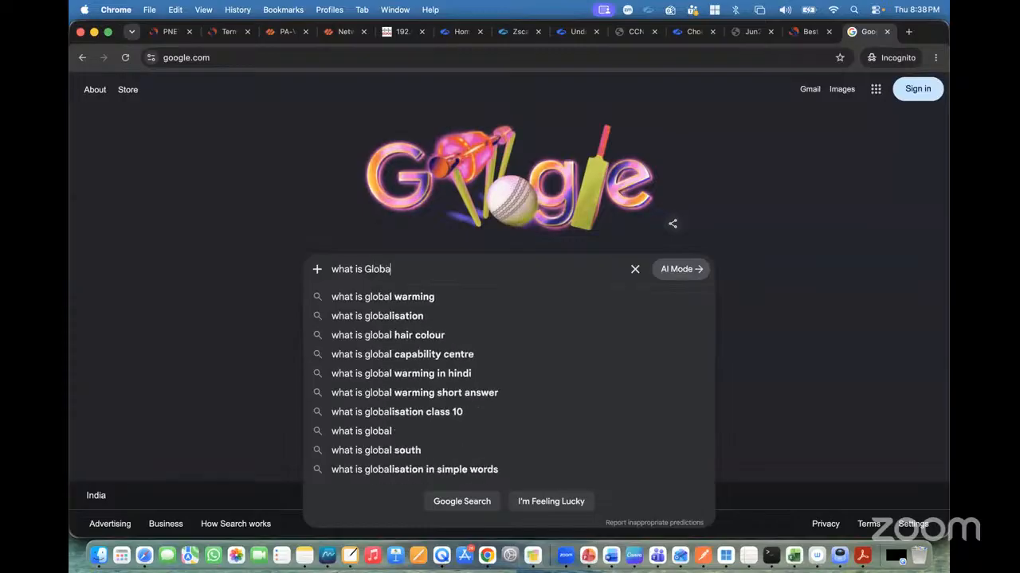
{"action": "type", "text": "l protect "}
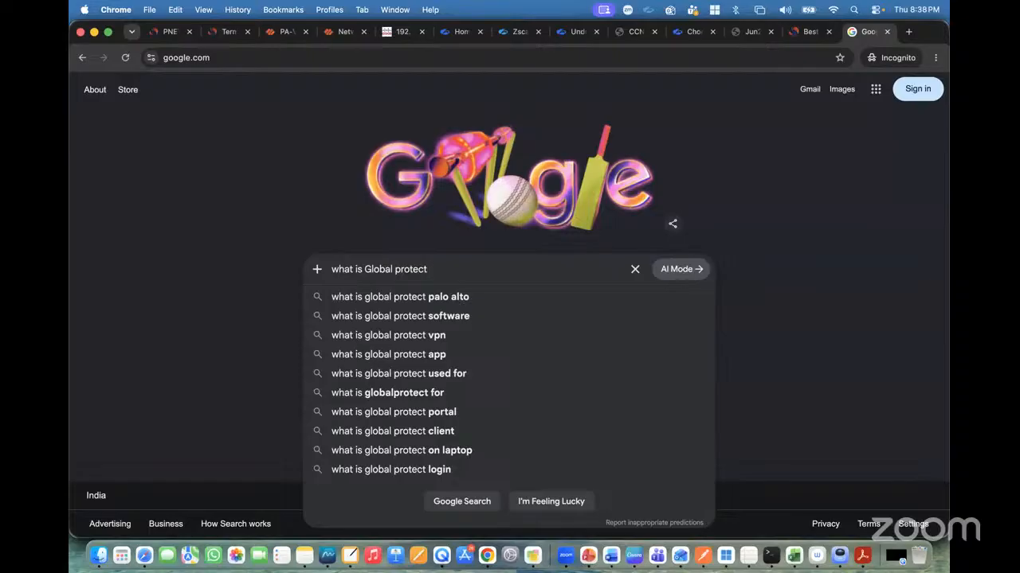
{"action": "type", "text": "Pp"}
{"action": "key", "text": "BackSpace"}
{"action": "type", "text": "ortal "}
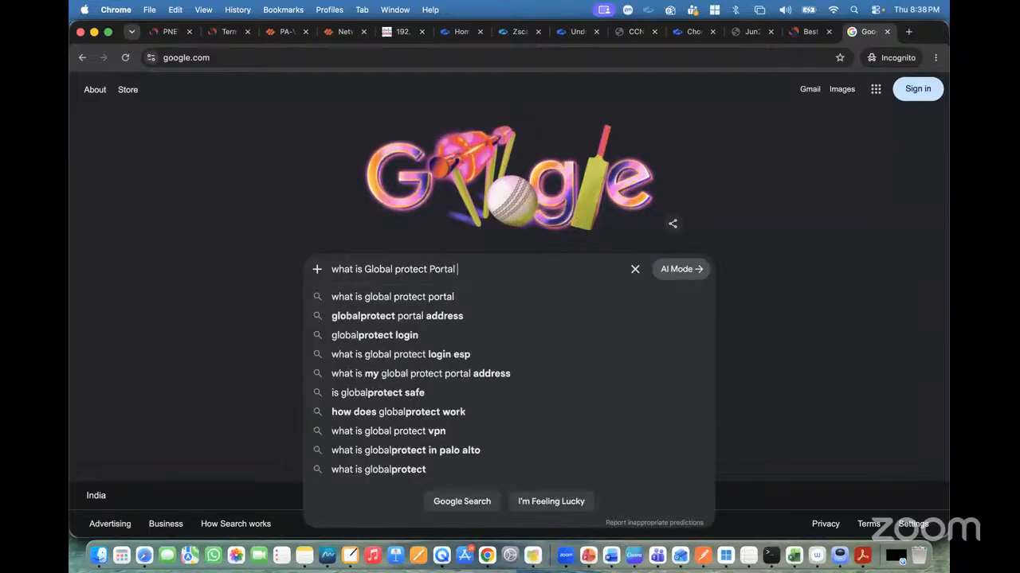
{"action": "type", "text": "and Gat"}
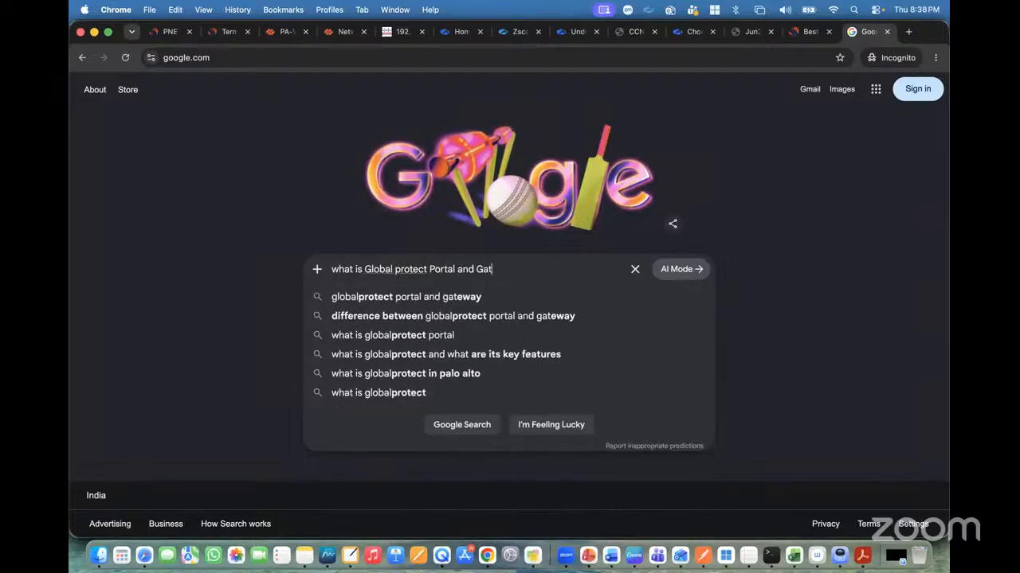
{"action": "key", "text": "Down"}
{"action": "key", "text": "Down"}
{"action": "key", "text": "Return"}
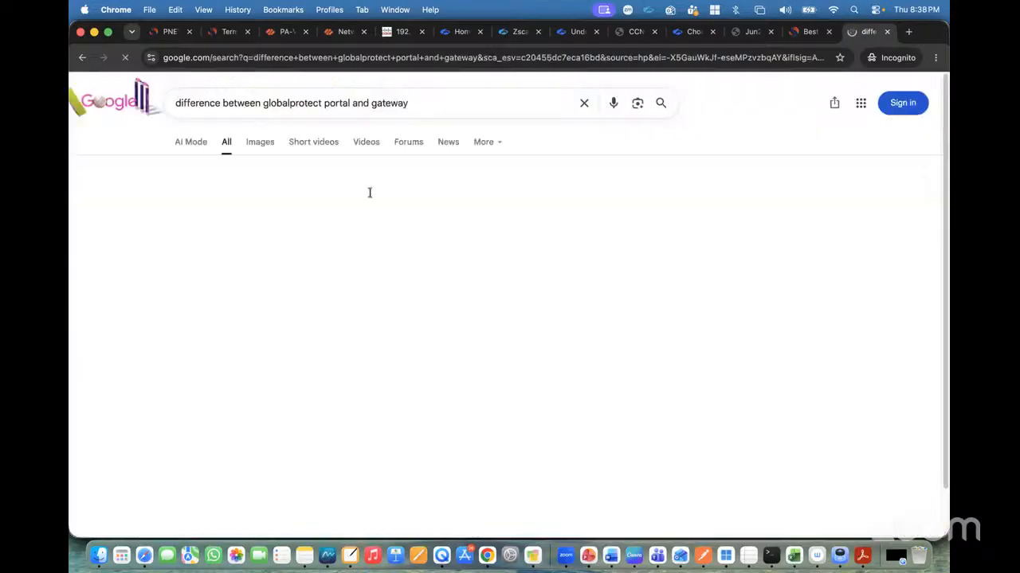
Read the search overview comparing the GlobalProtect portal and gateway roles.
{"action": "left_click", "coordinate": [334, 376]}
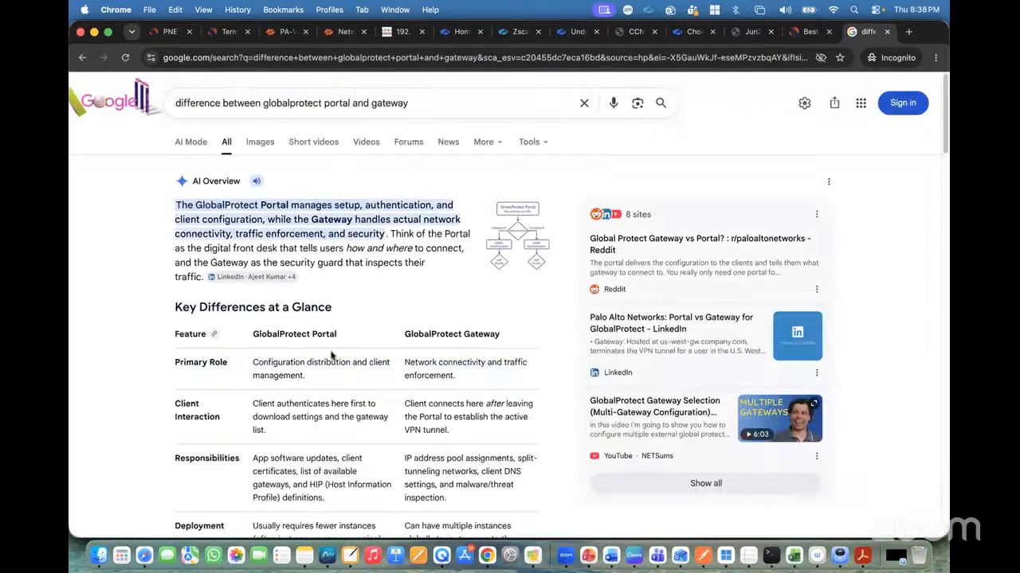
{"action": "scroll", "coordinate": [333, 287], "scroll_direction": "down", "scroll_amount": 2}
{"action": "triple_click", "coordinate": [326, 263]}
{"action": "left_click", "coordinate": [404, 262]}
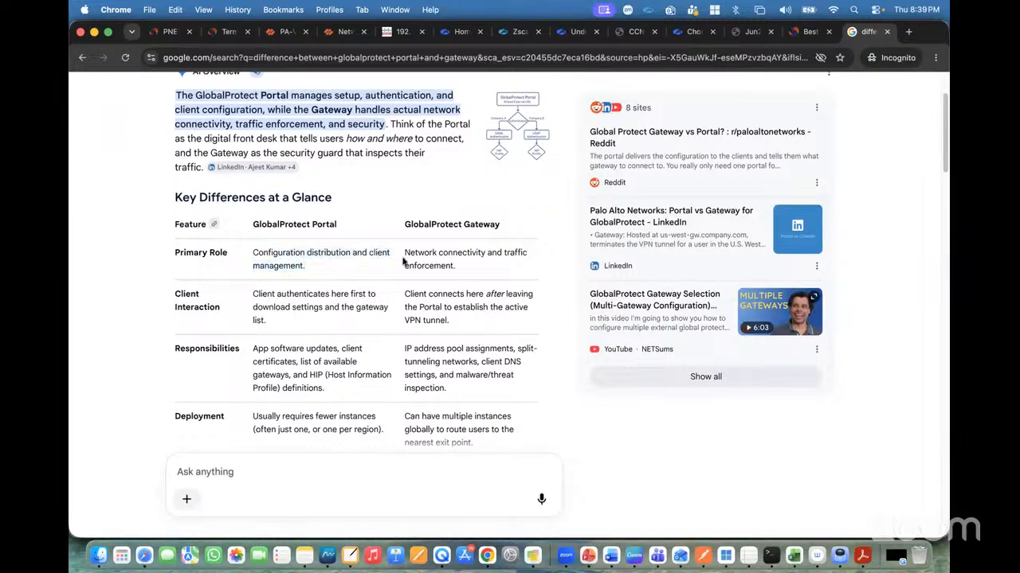
{"action": "triple_click", "coordinate": [494, 272]}
{"action": "left_click_drag", "start_coordinate": [405, 294], "coordinate": [451, 321]}
{"action": "left_click", "coordinate": [477, 335]}
{"action": "triple_click", "coordinate": [408, 287]}
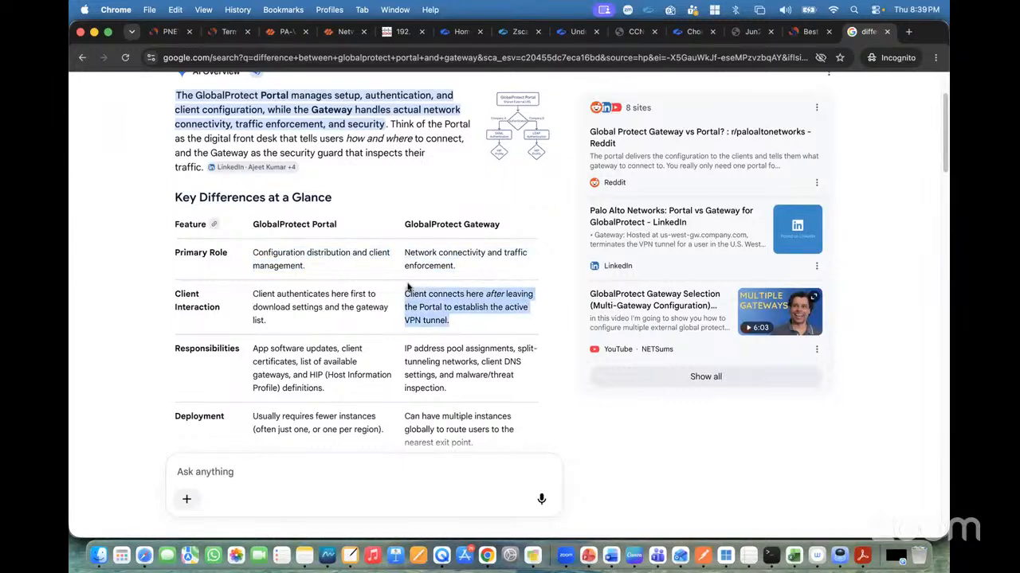
{"action": "left_click", "coordinate": [435, 301]}
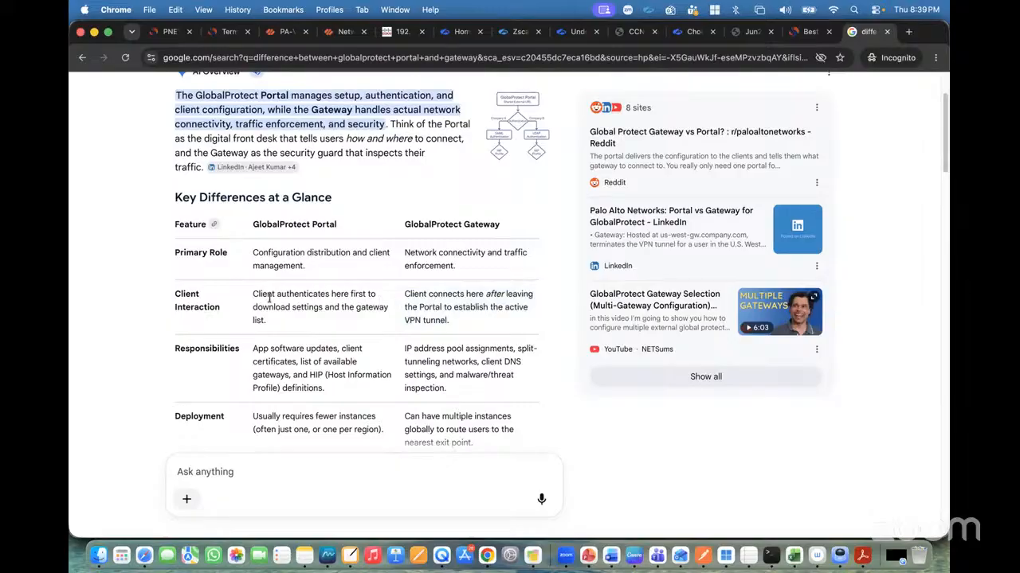
{"action": "left_click_drag", "start_coordinate": [252, 295], "coordinate": [330, 331]}
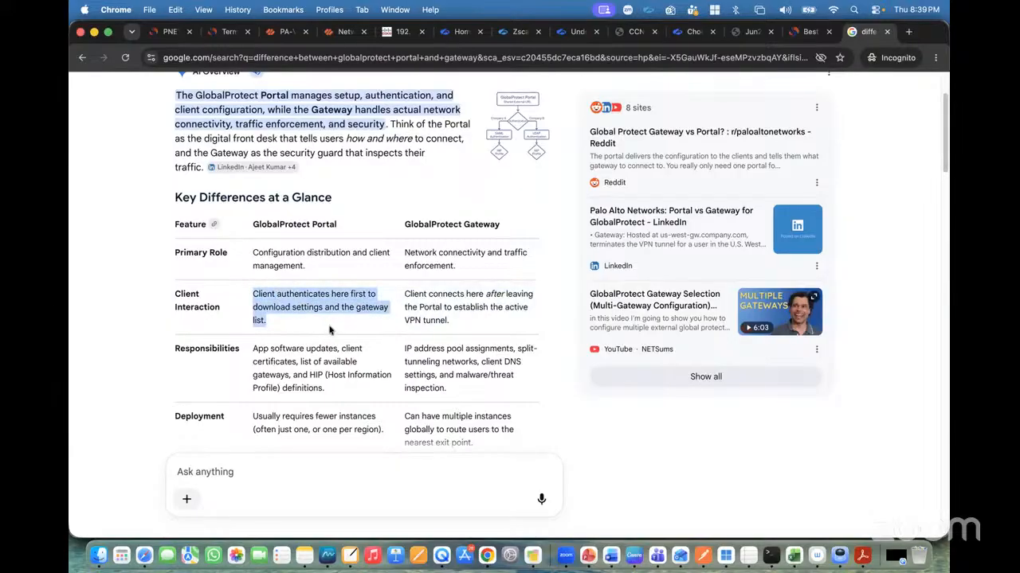
{"action": "left_click", "coordinate": [329, 333]}
{"action": "left_click_drag", "start_coordinate": [255, 348], "coordinate": [334, 376]}
{"action": "scroll", "coordinate": [342, 368], "scroll_direction": "down", "scroll_amount": 1}
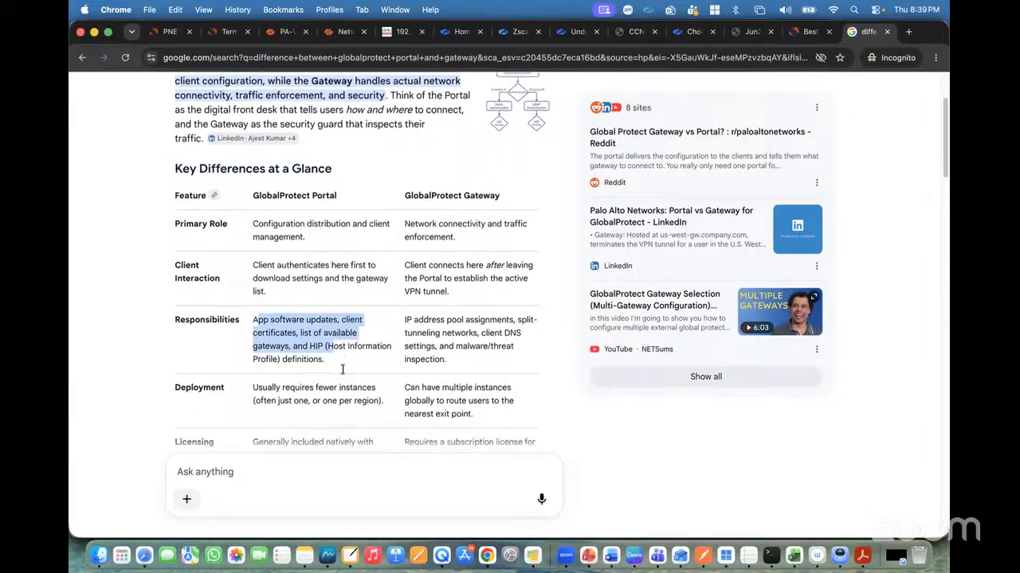
{"action": "scroll", "coordinate": [343, 369], "scroll_direction": "up", "scroll_amount": 4}
Add a new GlobalProtect portal named GP-Portal on the firewall.
{"action": "left_click", "coordinate": [284, 31]}
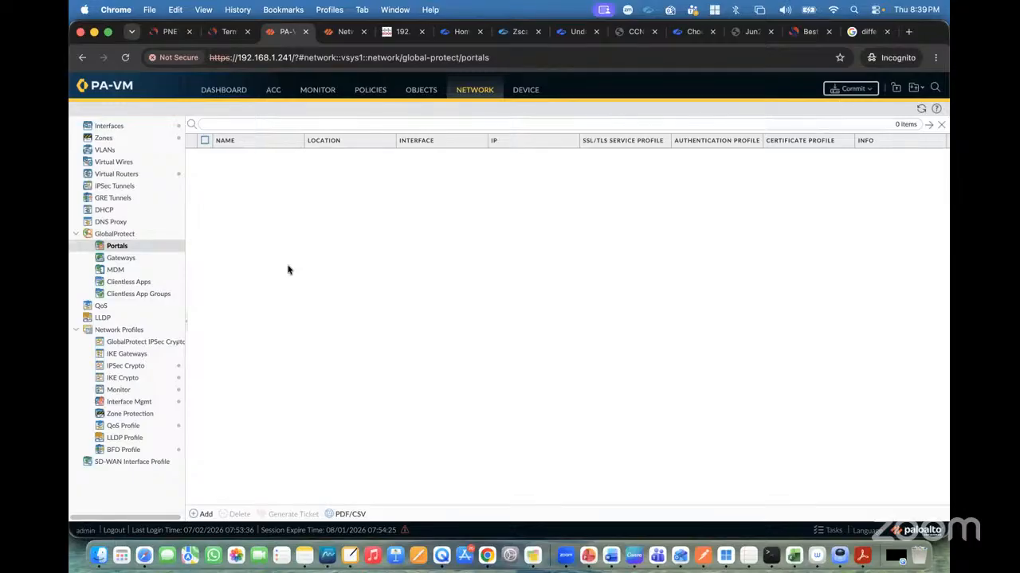
{"action": "left_click", "coordinate": [204, 514]}
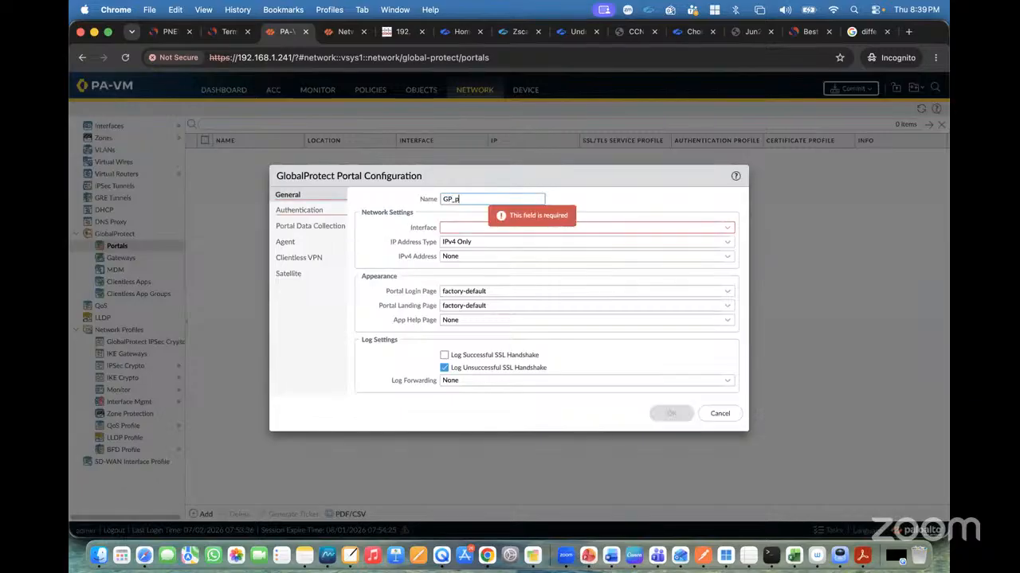
{"action": "type", "text": "GP-Portal"}
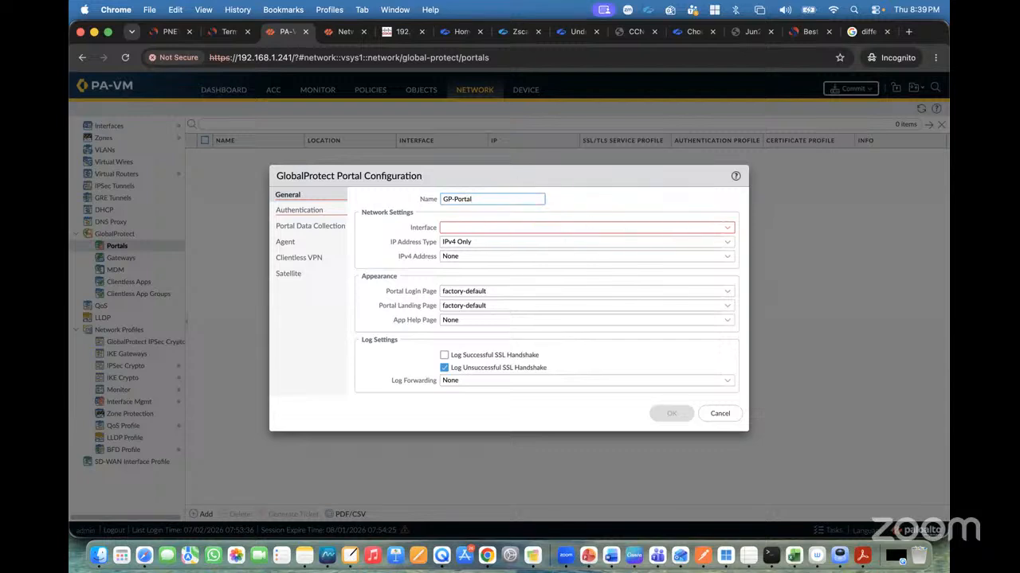
Set the portal's interface to ethernet1/1 after checking the lab topology.
{"action": "left_click", "coordinate": [727, 228]}
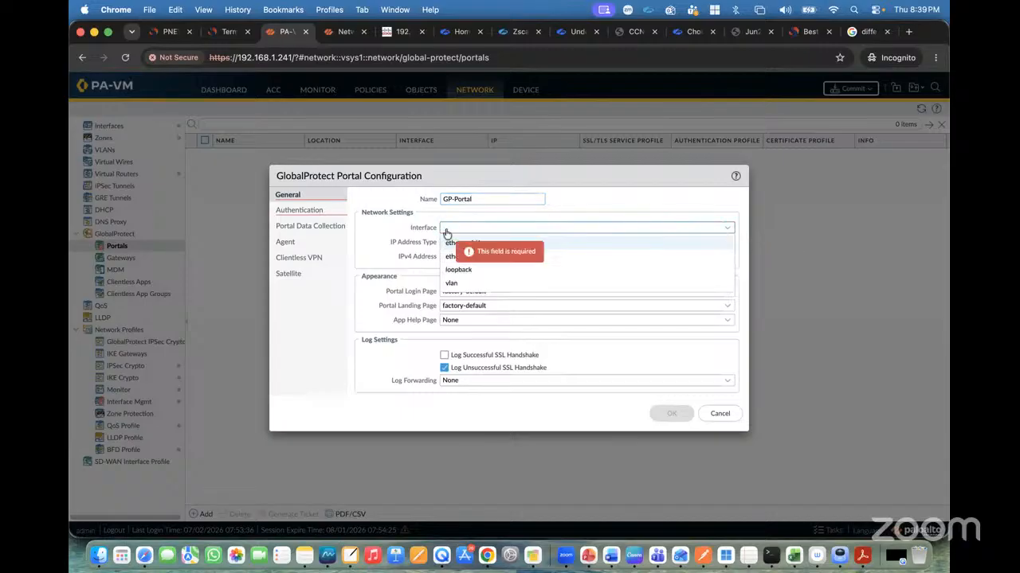
{"action": "left_click", "coordinate": [165, 31]}
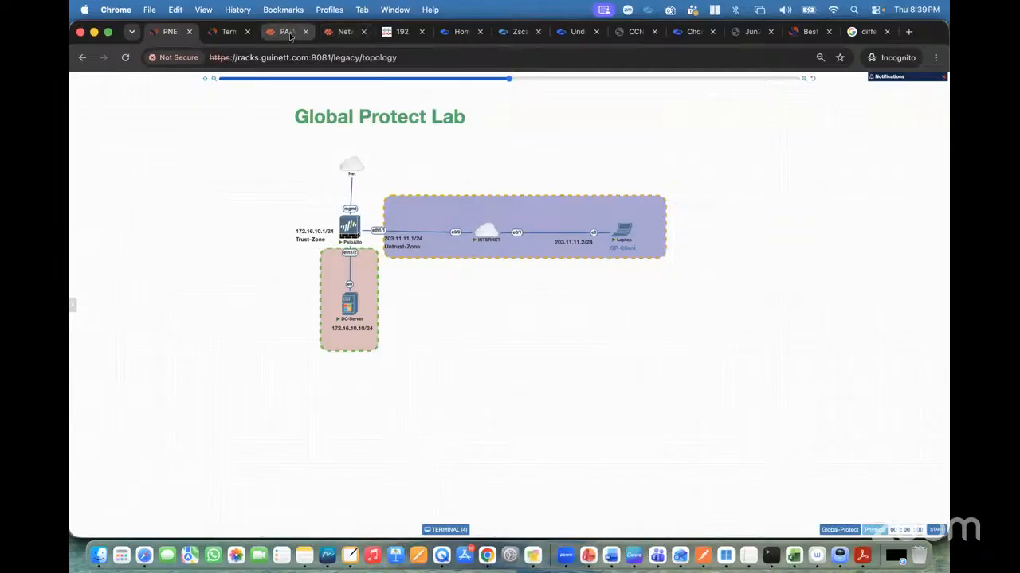
{"action": "left_click", "coordinate": [289, 31]}
{"action": "left_click", "coordinate": [486, 242]}
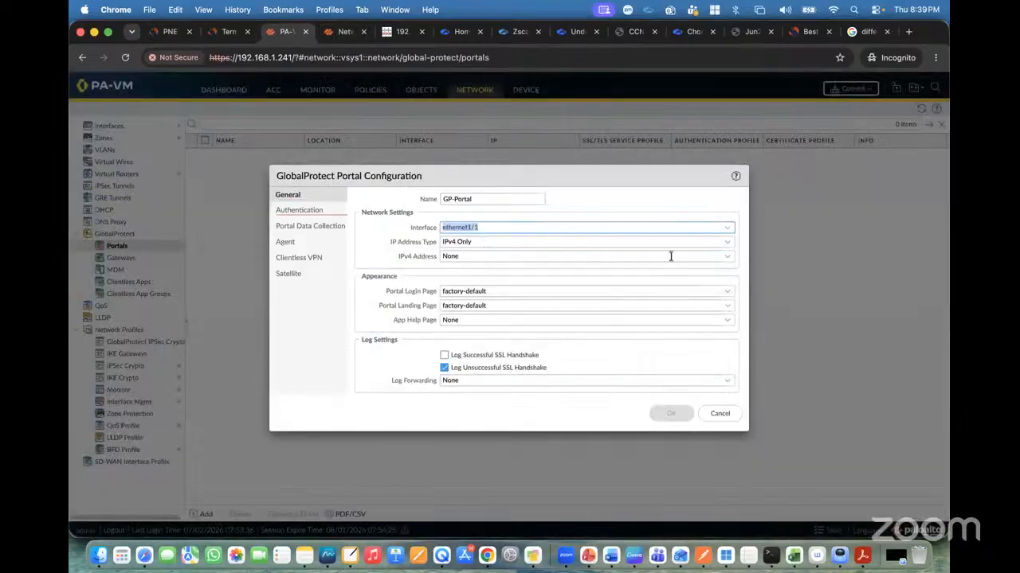
Set the portal's IP address type to IPv4 Only and its IPv4 address to 203.11.11.1/24.
{"action": "left_click", "coordinate": [728, 245]}
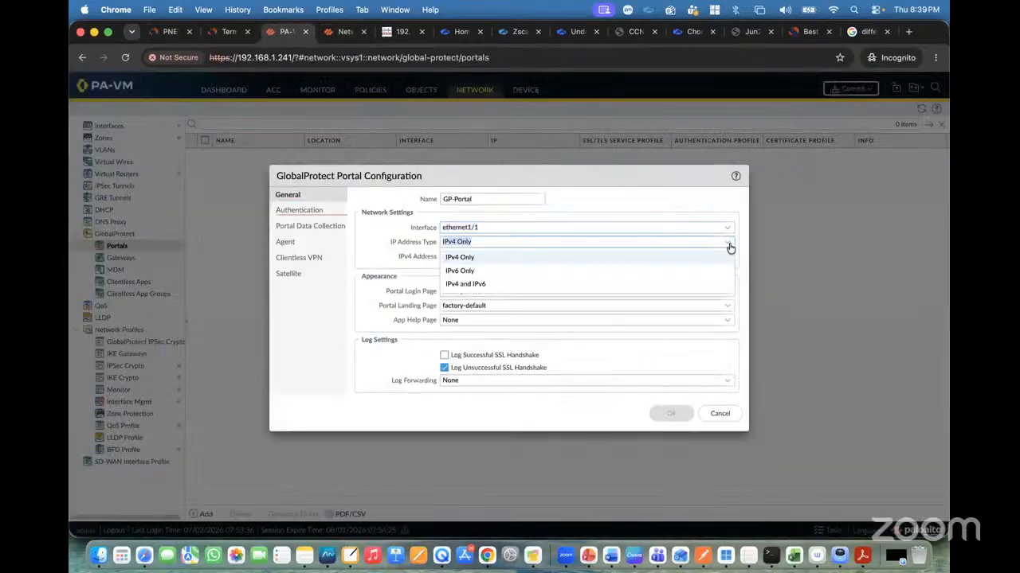
{"action": "left_click", "coordinate": [472, 257]}
{"action": "left_click", "coordinate": [728, 257]}
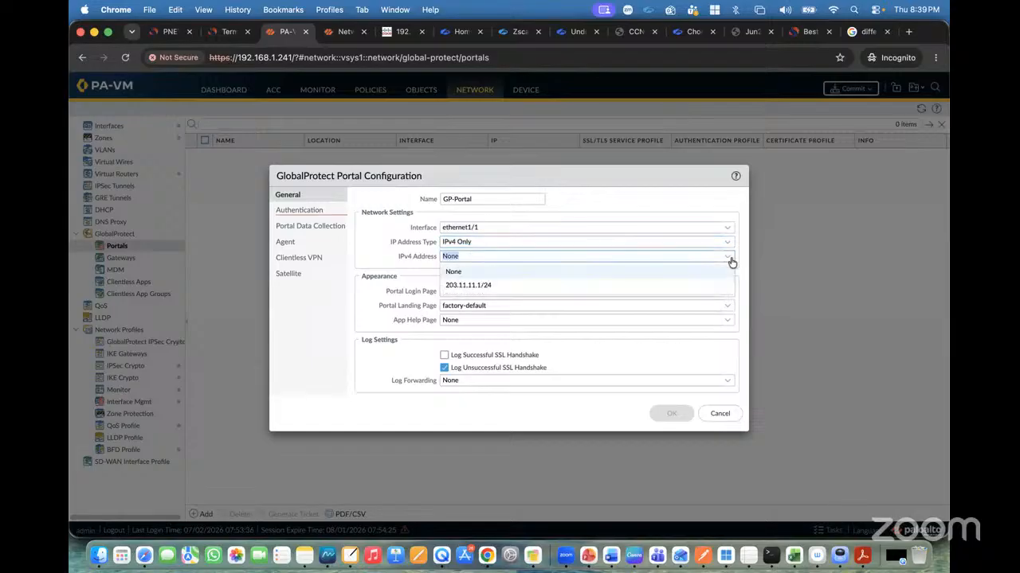
{"action": "left_click", "coordinate": [505, 287]}
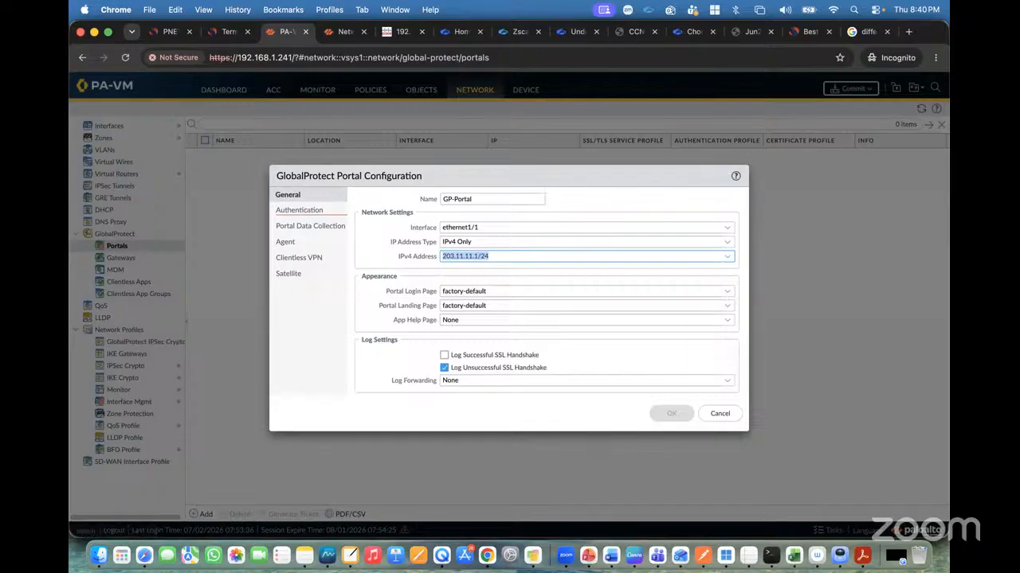
Set the portal's server authentication SSL/TLS service profile to GP-SSL-TLS-Profile.
{"action": "left_click", "coordinate": [296, 212]}
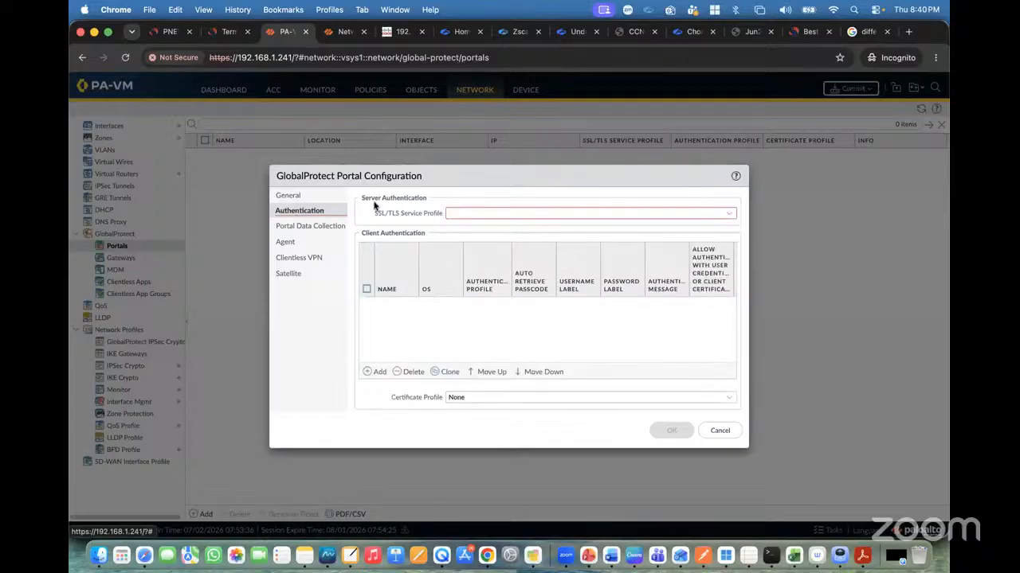
{"action": "left_click", "coordinate": [731, 215]}
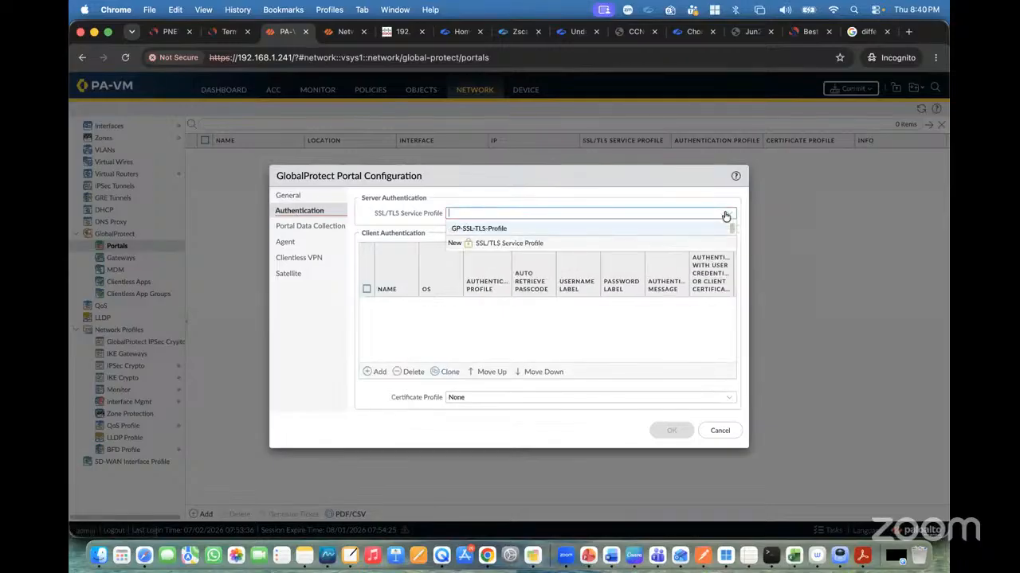
{"action": "left_click", "coordinate": [474, 231]}
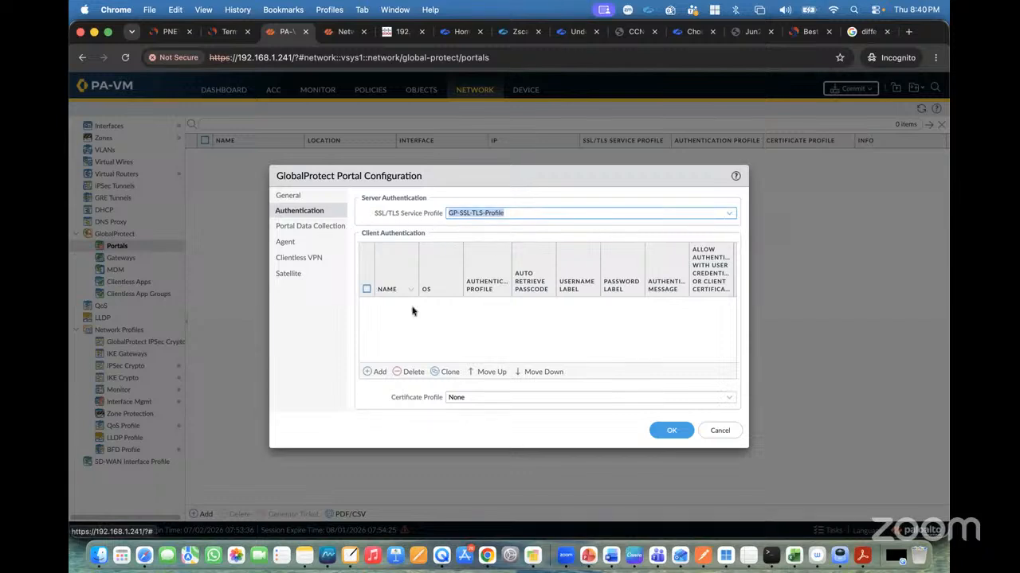
Add a client authentication entry named Client-Auth-Profile using the Auth-Profile authentication profile.
{"action": "left_click", "coordinate": [374, 372]}
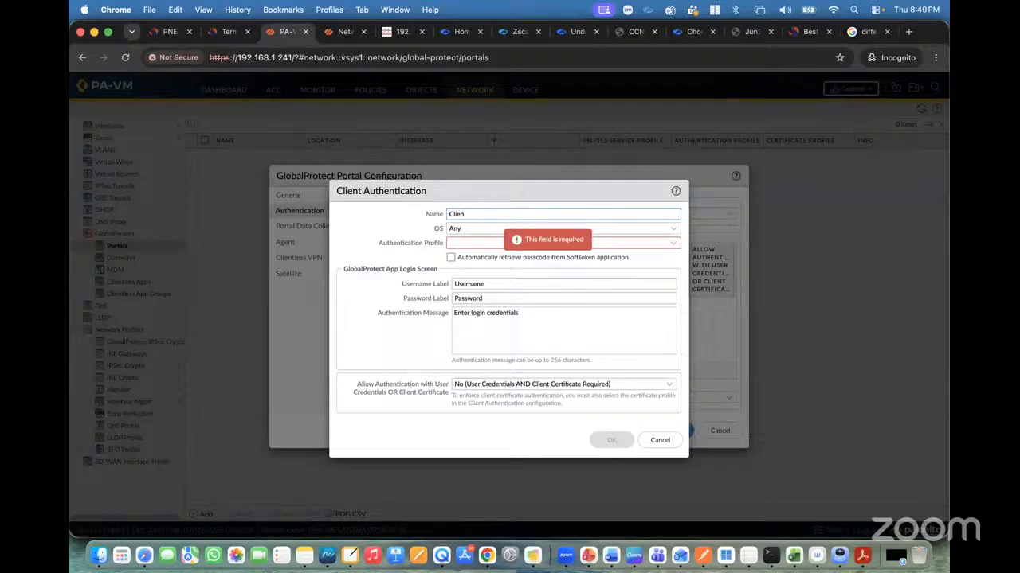
{"action": "type", "text": "uth-Profile"}
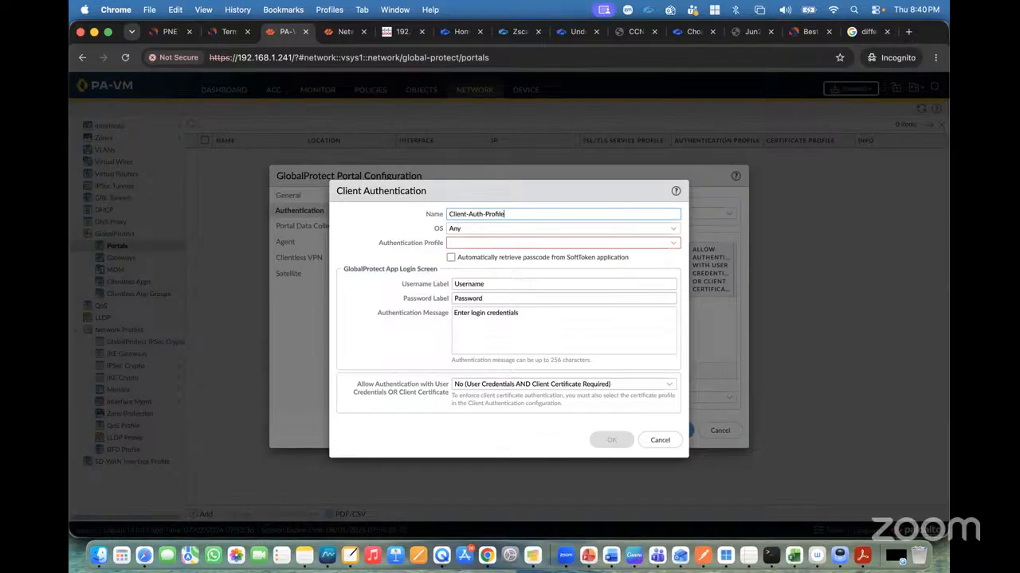
{"action": "key", "text": "super+a"}
{"action": "key", "text": "super+c"}
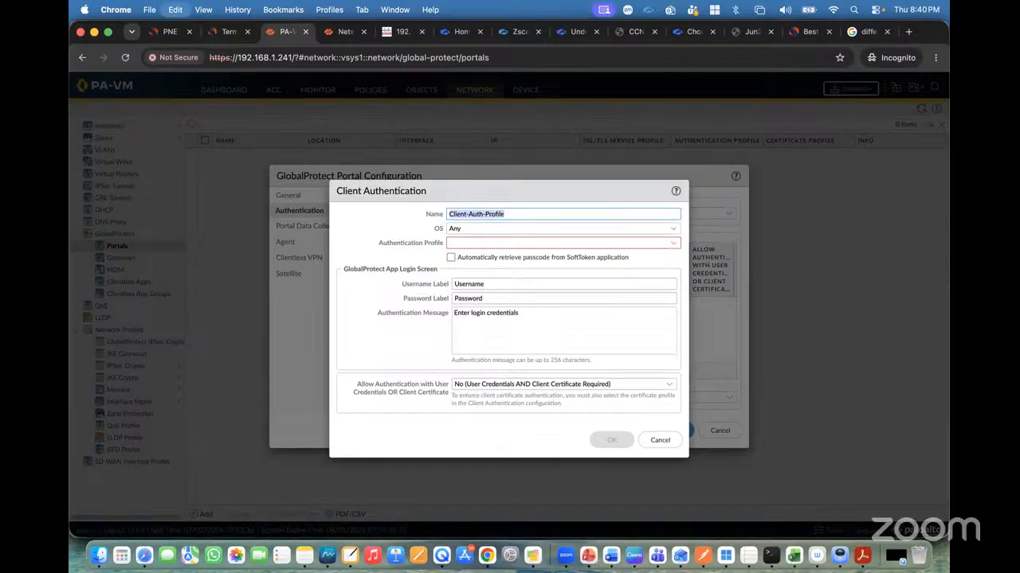
{"action": "left_click", "coordinate": [675, 248]}
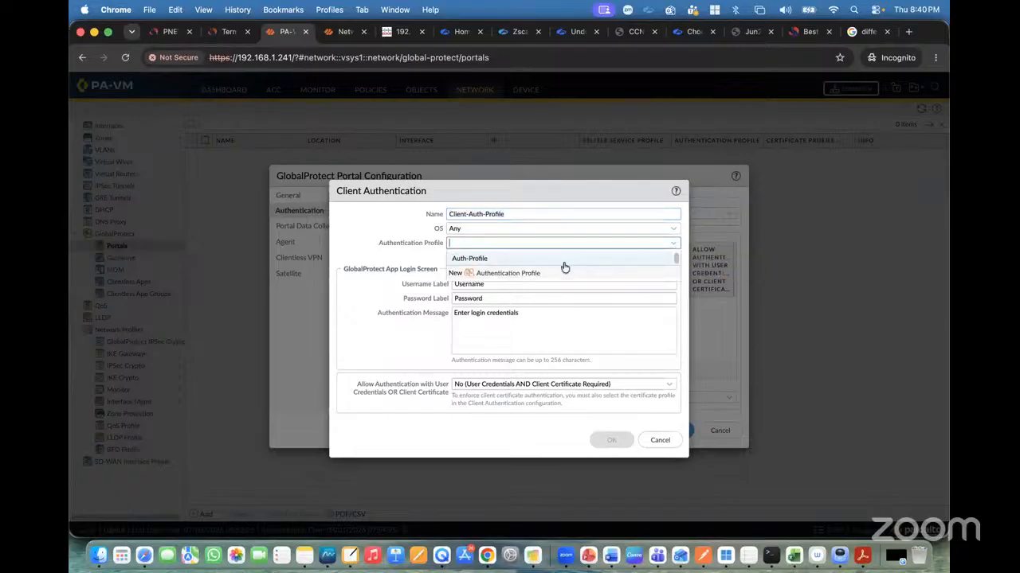
{"action": "left_click", "coordinate": [484, 262]}
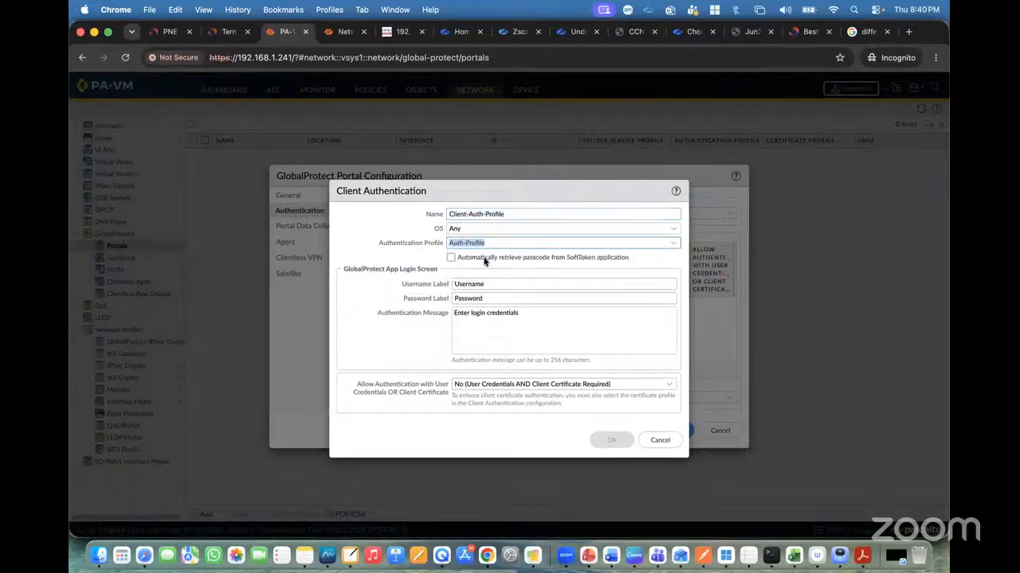
{"action": "left_click", "coordinate": [409, 262]}
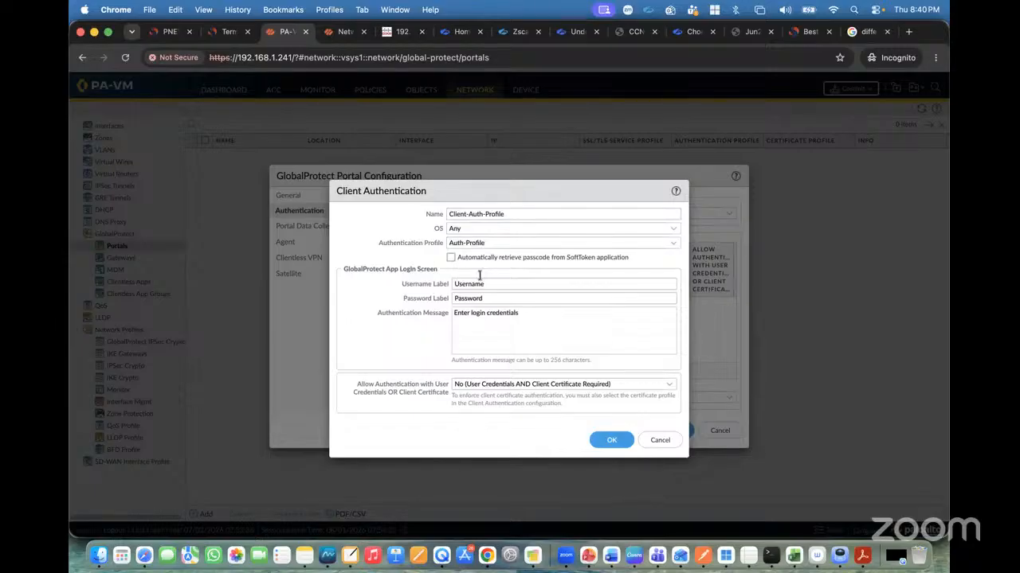
{"action": "left_click", "coordinate": [610, 441]}
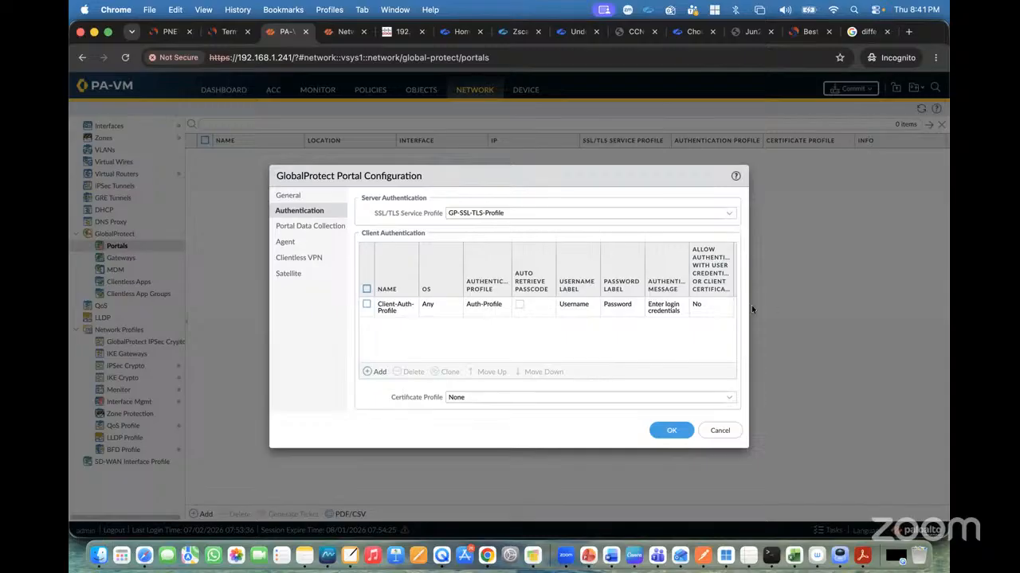
Add GT-LAB-GP-Cert as the agent's trusted root CA and enable installing it in the local root certificate store.
{"action": "left_click", "coordinate": [290, 244]}
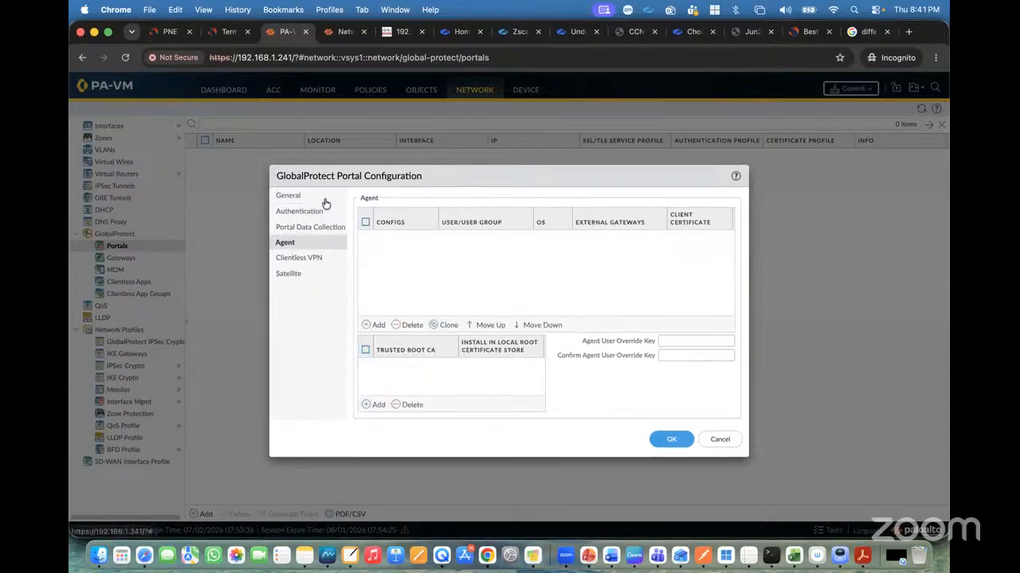
{"action": "left_click", "coordinate": [377, 403]}
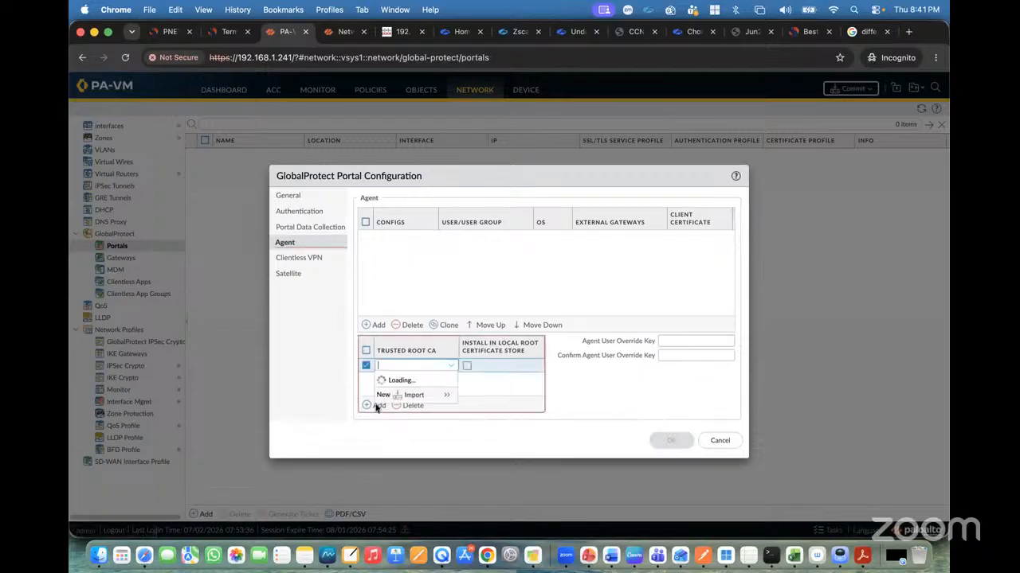
{"action": "left_click", "coordinate": [411, 387]}
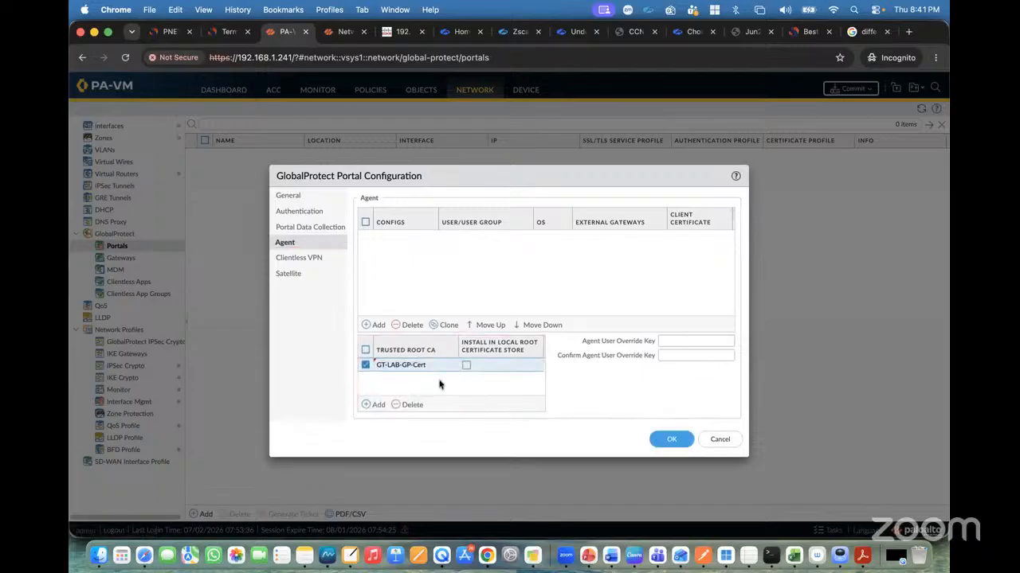
{"action": "left_click", "coordinate": [442, 385]}
{"action": "left_click", "coordinate": [467, 366]}
Create a new agent config named Client-A and move through its settings to the External gateway section.
{"action": "left_click", "coordinate": [376, 326]}
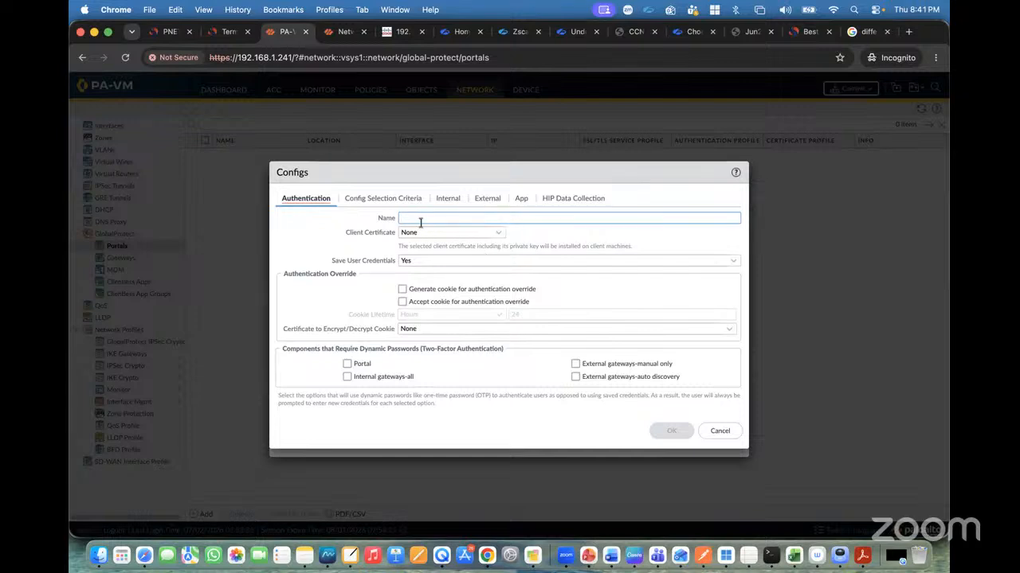
{"action": "type", "text": "Client"}
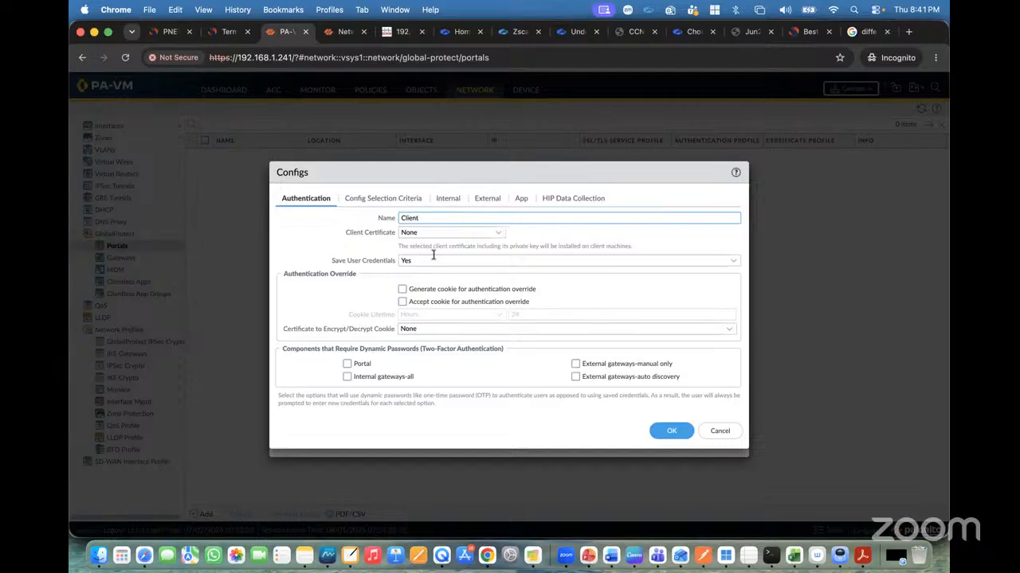
{"action": "type", "text": "-Auth"}
{"action": "left_click", "coordinate": [392, 199]}
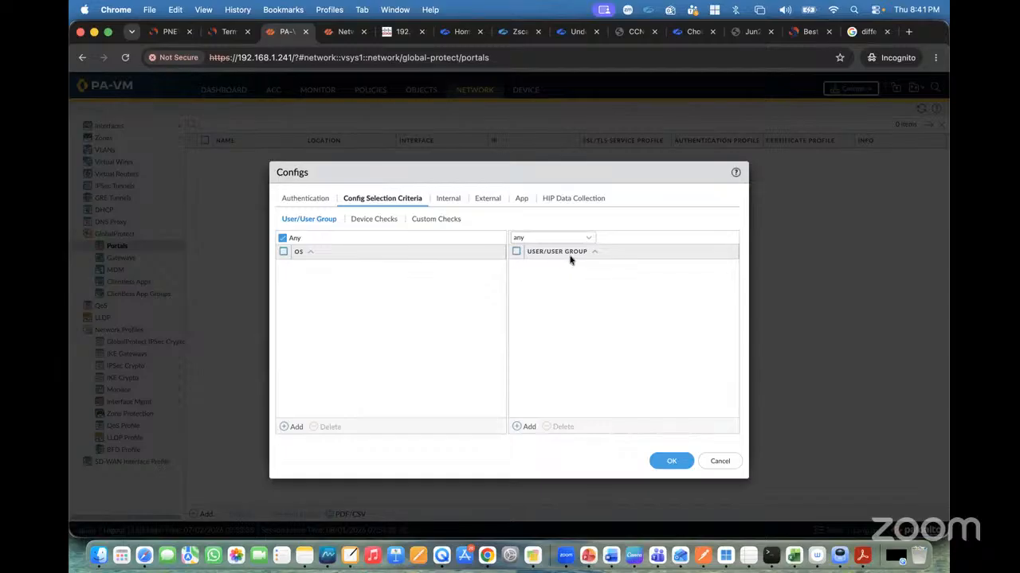
{"action": "left_click", "coordinate": [448, 197]}
{"action": "left_click", "coordinate": [487, 199]}
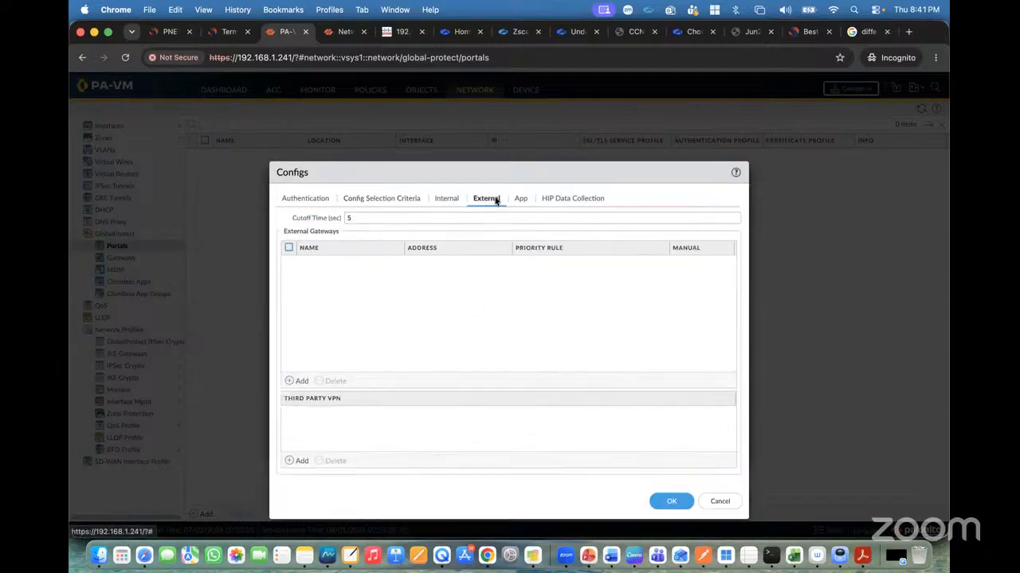
Add an external gateway named External-GW with IP address 203.11.11.1, checking the lab topology for the address.
{"action": "left_click", "coordinate": [299, 381]}
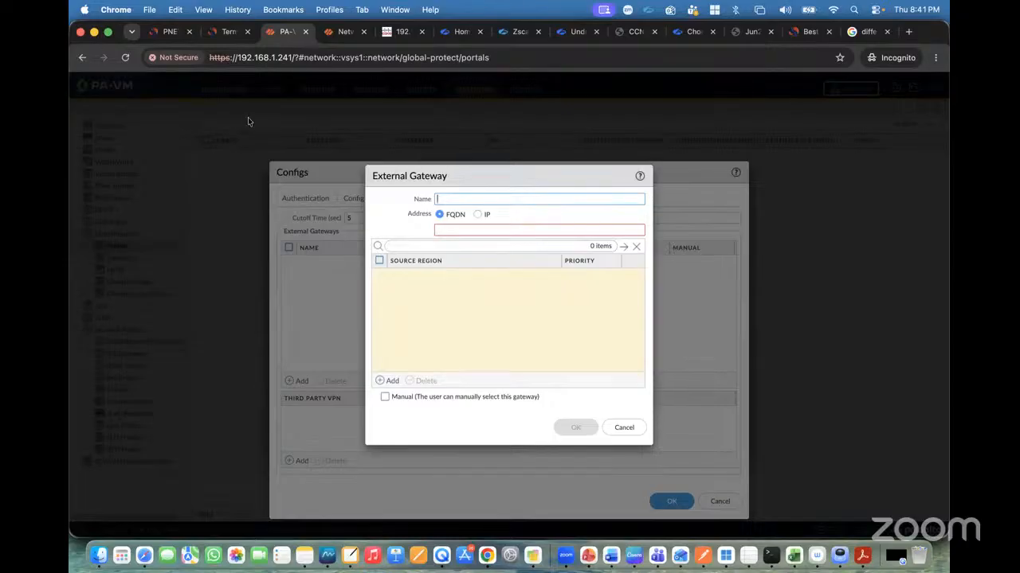
{"action": "left_click", "coordinate": [169, 32]}
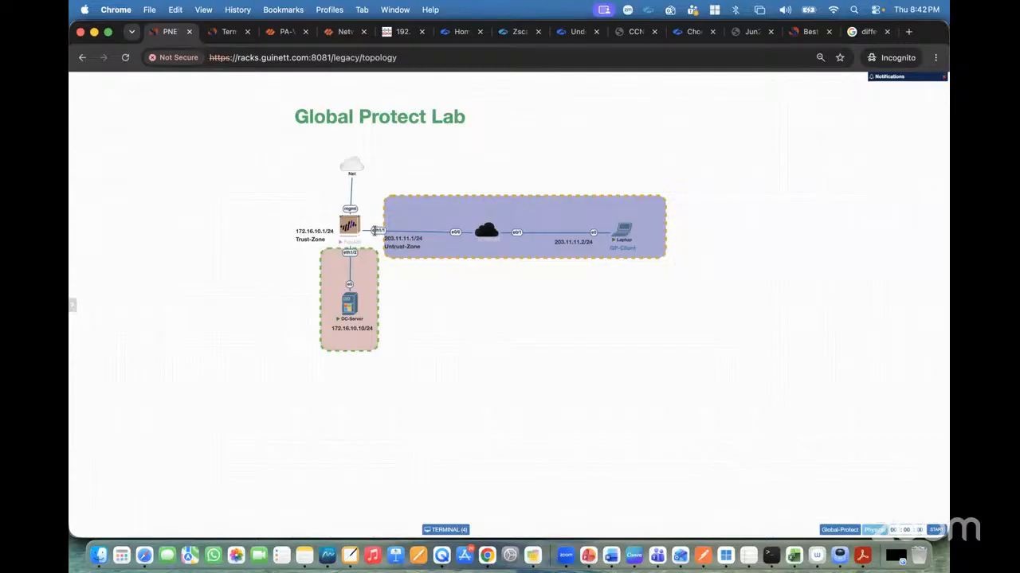
{"action": "left_click", "coordinate": [283, 33]}
{"action": "type", "text": "E"}
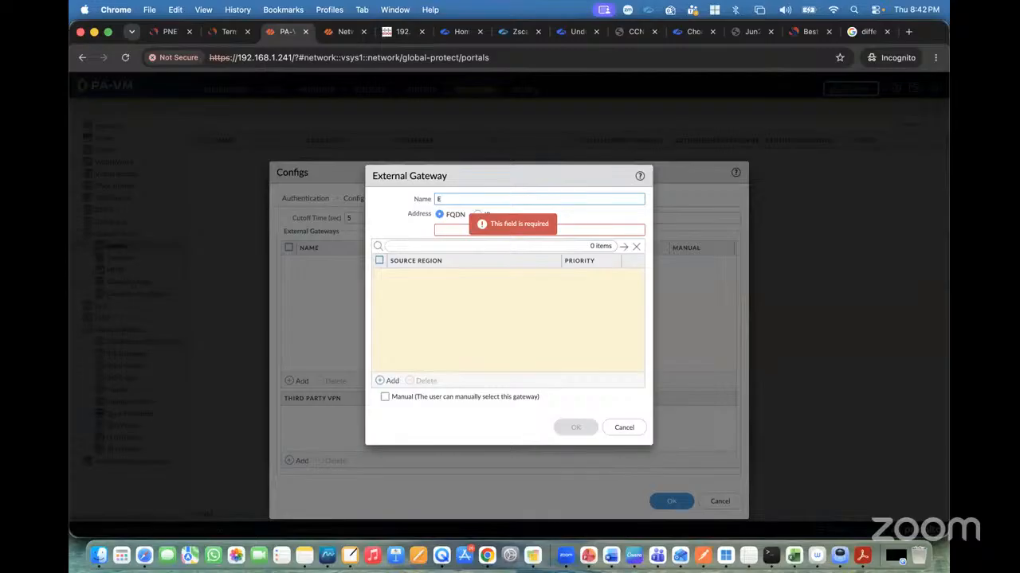
{"action": "key", "text": "BackSpace"}
{"action": "type", "text": "Externa"}
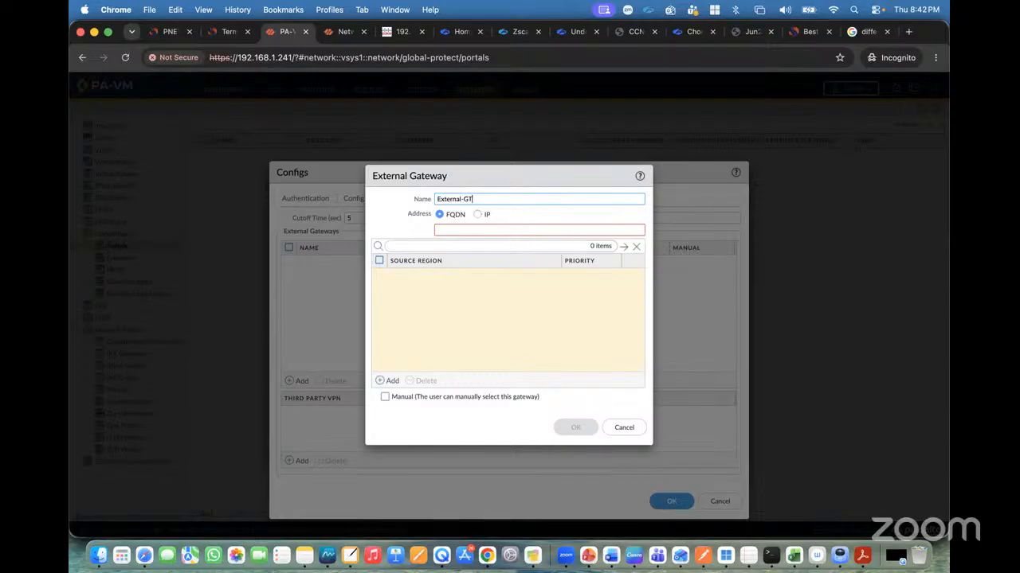
{"action": "type", "text": "l-GW"}
{"action": "left_click", "coordinate": [477, 214]}
{"action": "left_click", "coordinate": [454, 228]}
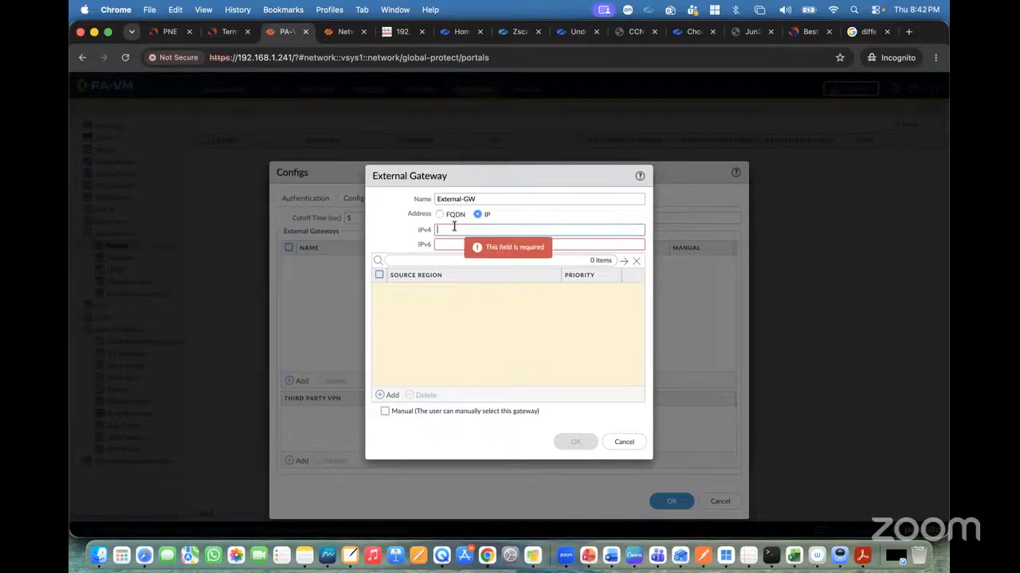
{"action": "type", "text": "203.11.11.1"}
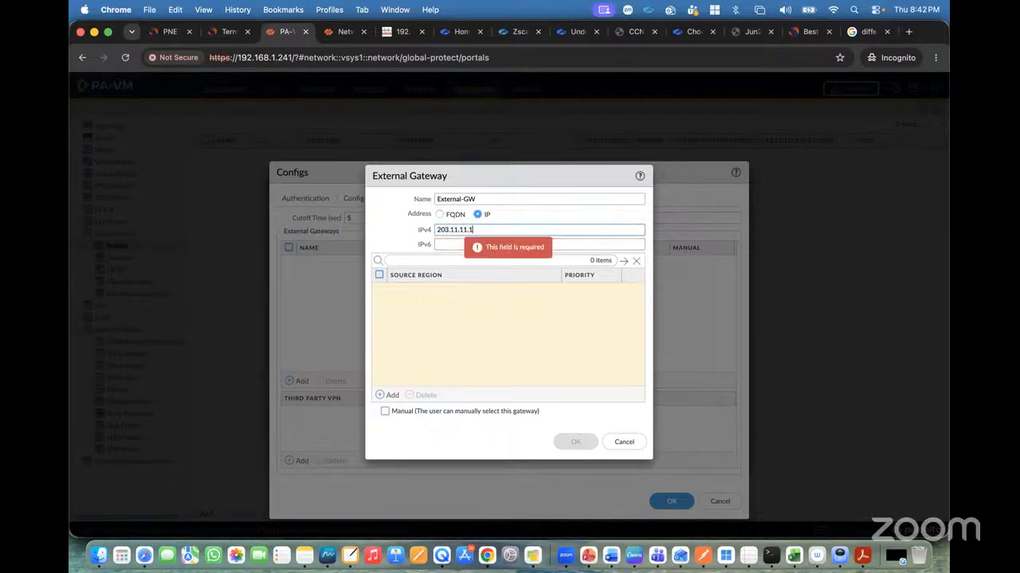
{"action": "left_click", "coordinate": [428, 334]}
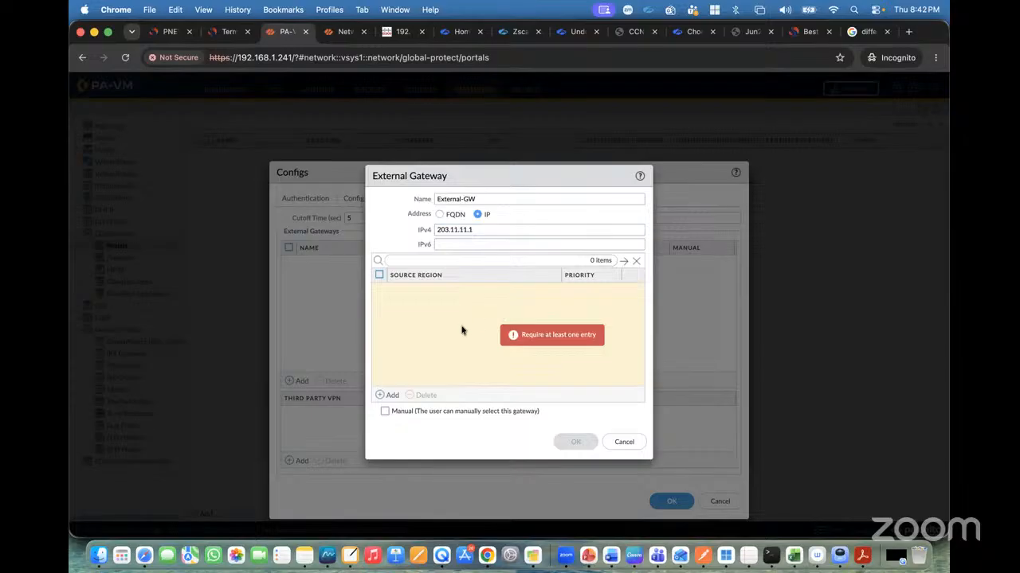
Add IN as a source region for the external gateway after rechecking the lab topology.
{"action": "left_click", "coordinate": [168, 32]}
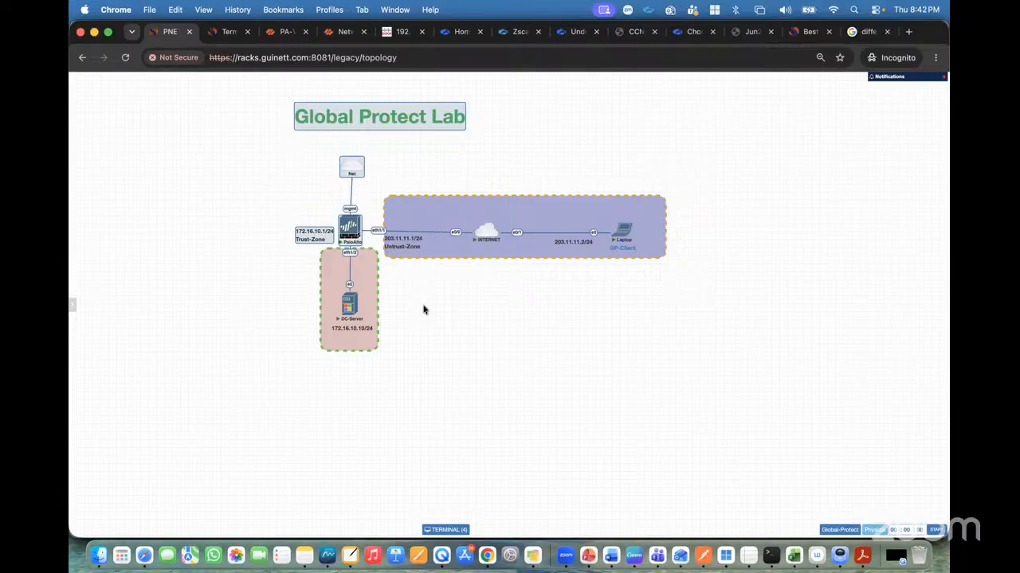
{"action": "left_click", "coordinate": [286, 32]}
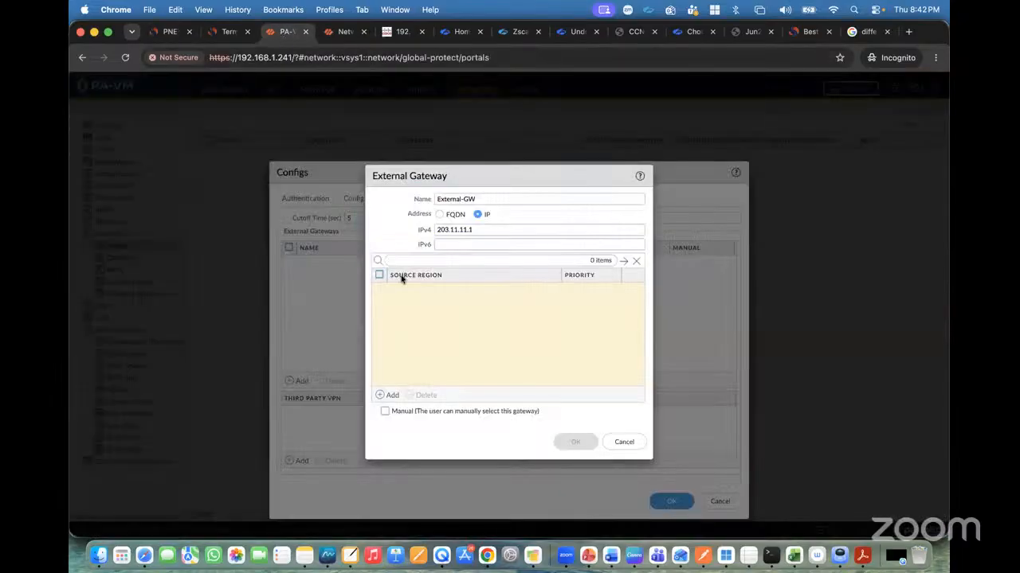
{"action": "left_click", "coordinate": [392, 395]}
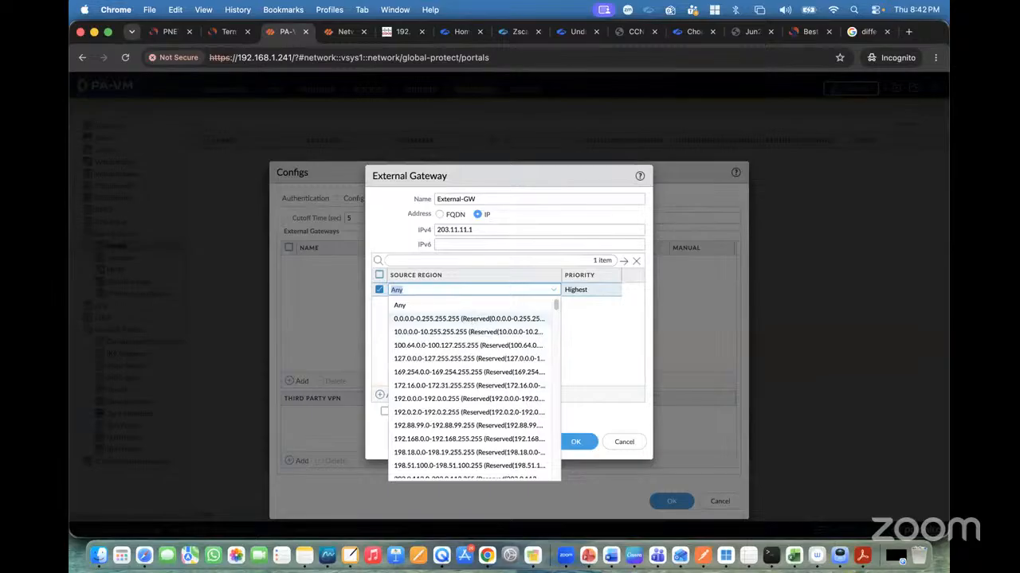
{"action": "type", "text": "Inid"}
{"action": "key", "text": "BackSpace"}
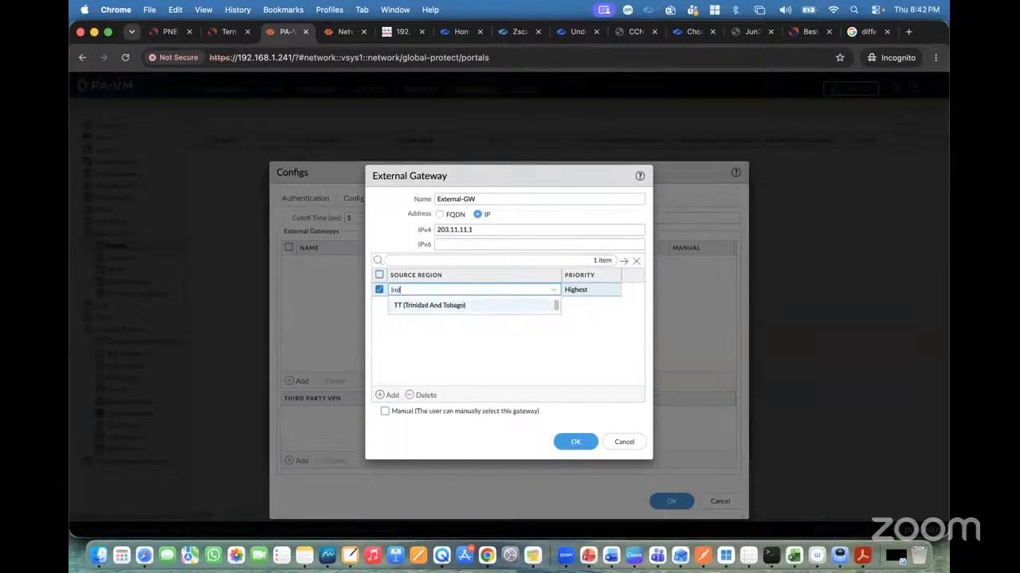
{"action": "left_click", "coordinate": [436, 319]}
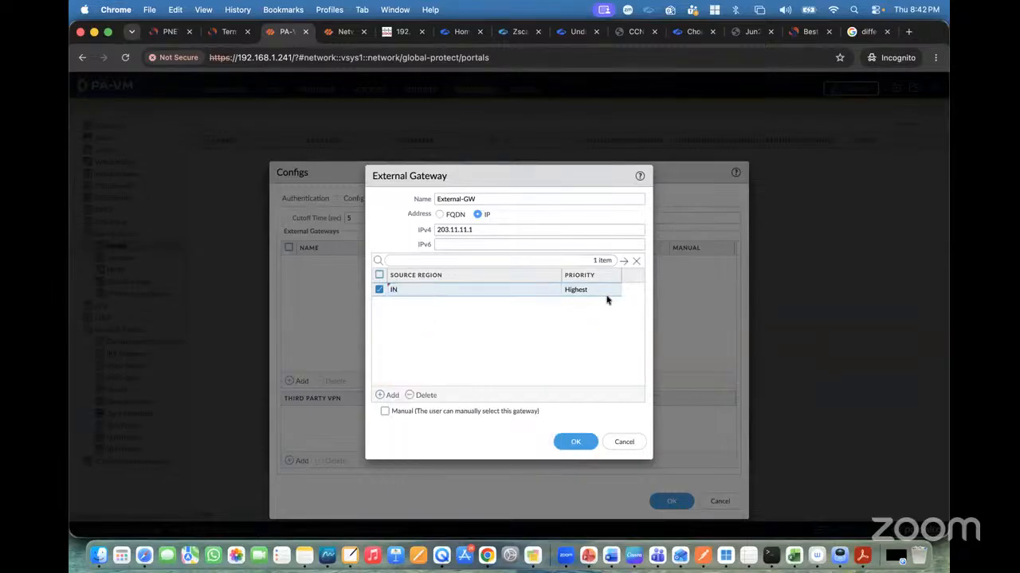
Add US as a second source region and set its priority to High.
{"action": "left_click", "coordinate": [391, 395]}
{"action": "type", "text": "Unio"}
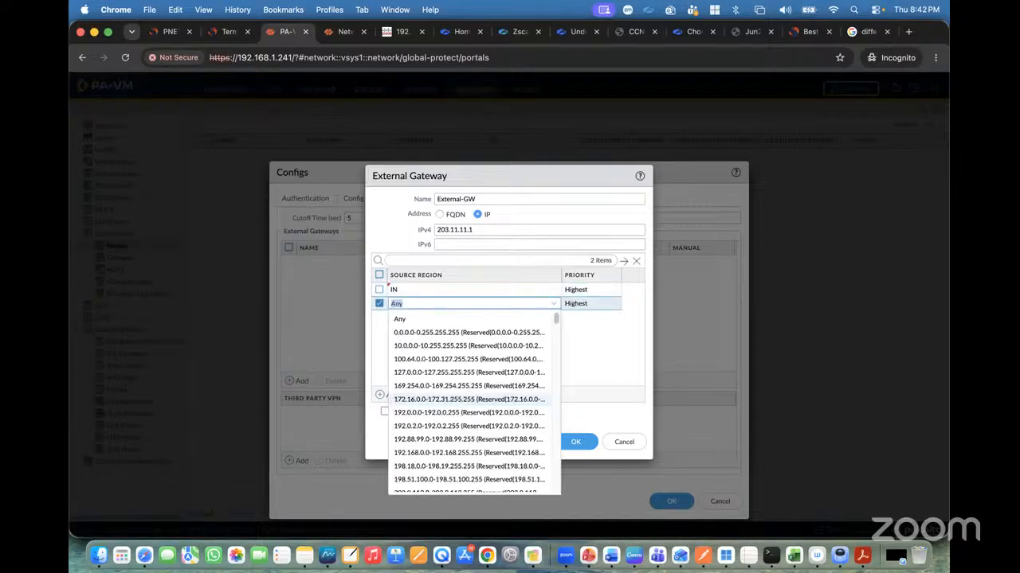
{"action": "key", "text": "BackSpace"}
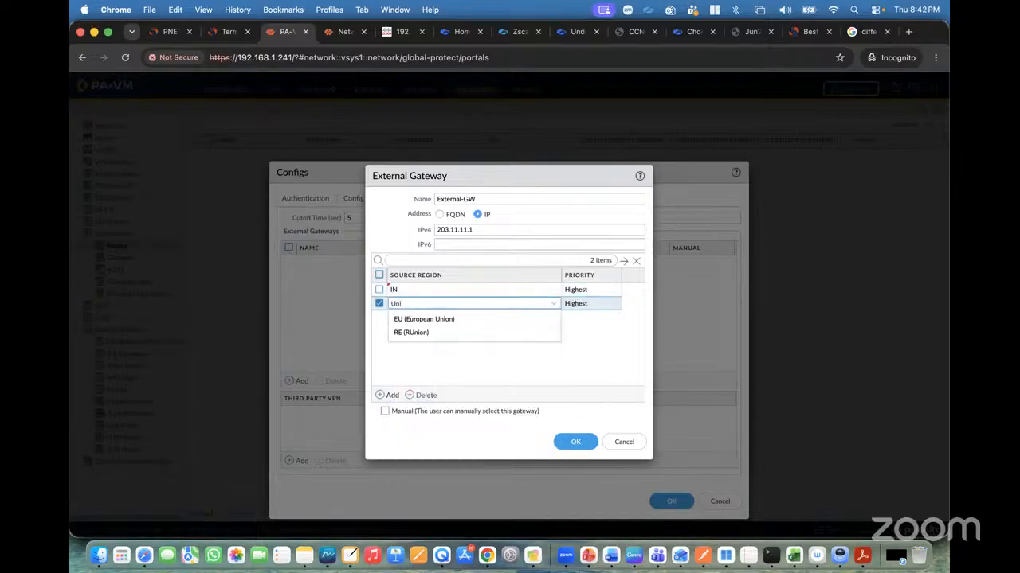
{"action": "key", "text": "BackSpace"}
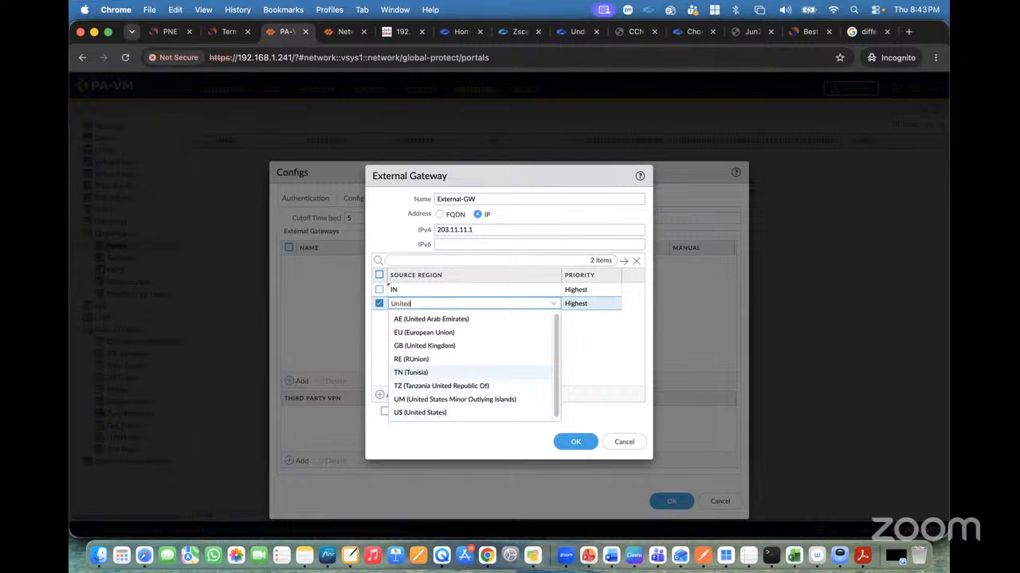
{"action": "type", "text": "ited"}
{"action": "left_click", "coordinate": [422, 374]}
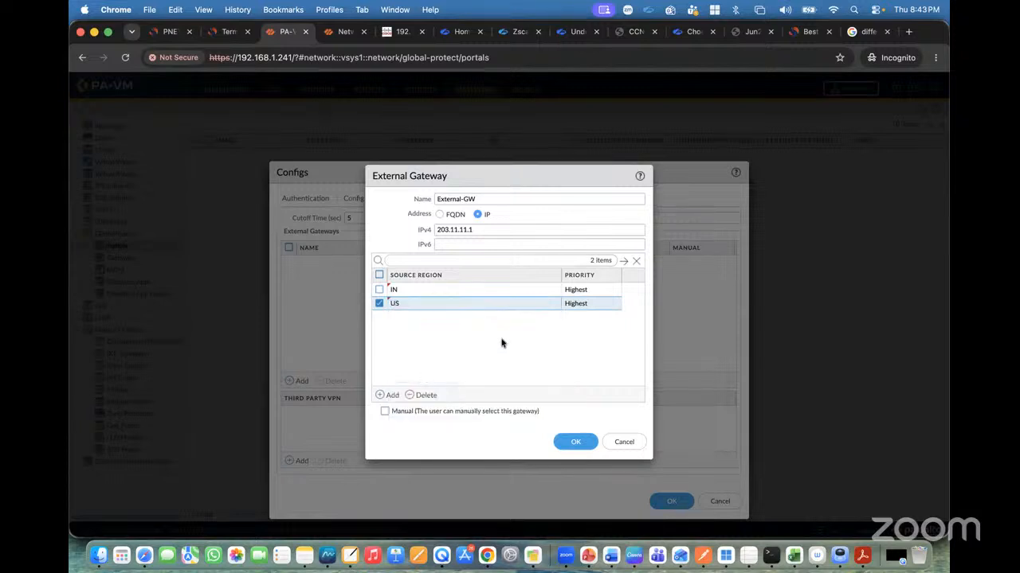
{"action": "left_click", "coordinate": [584, 308]}
{"action": "left_click", "coordinate": [581, 343]}
Replace the external gateway's IN and US source regions with Any and save the gateway.
{"action": "left_click", "coordinate": [379, 290]}
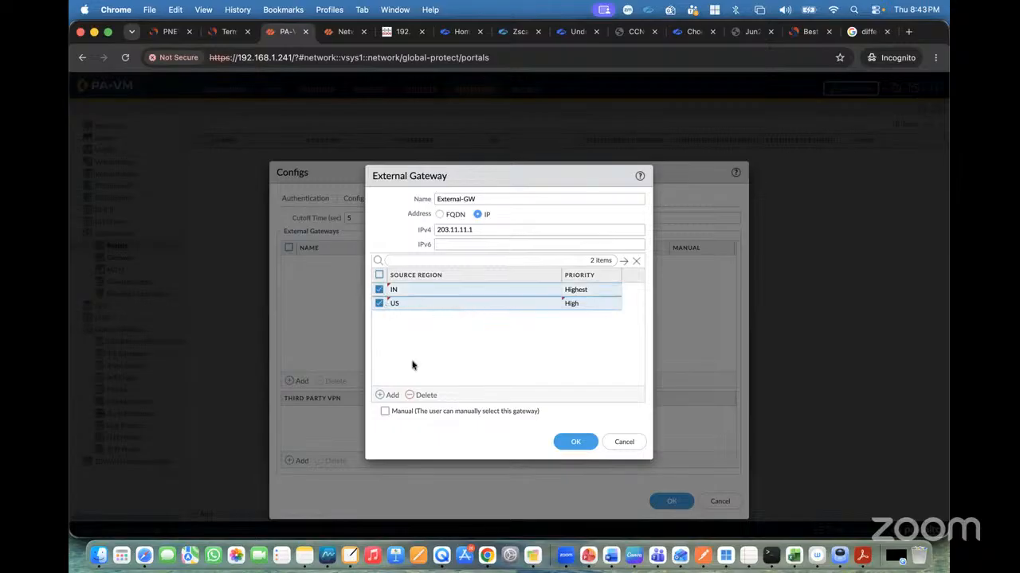
{"action": "left_click", "coordinate": [423, 395]}
{"action": "left_click", "coordinate": [389, 395]}
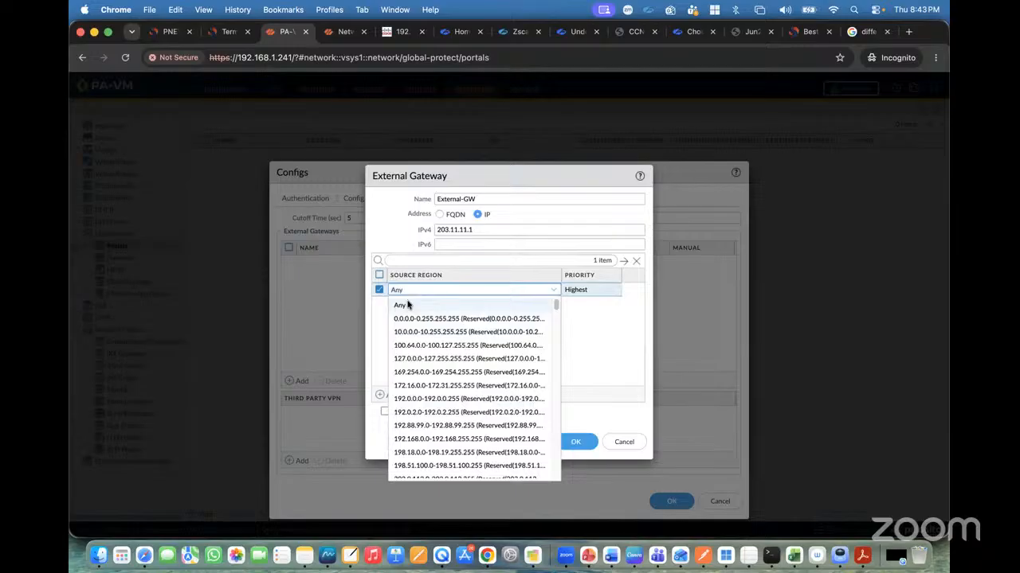
{"action": "left_click", "coordinate": [407, 305]}
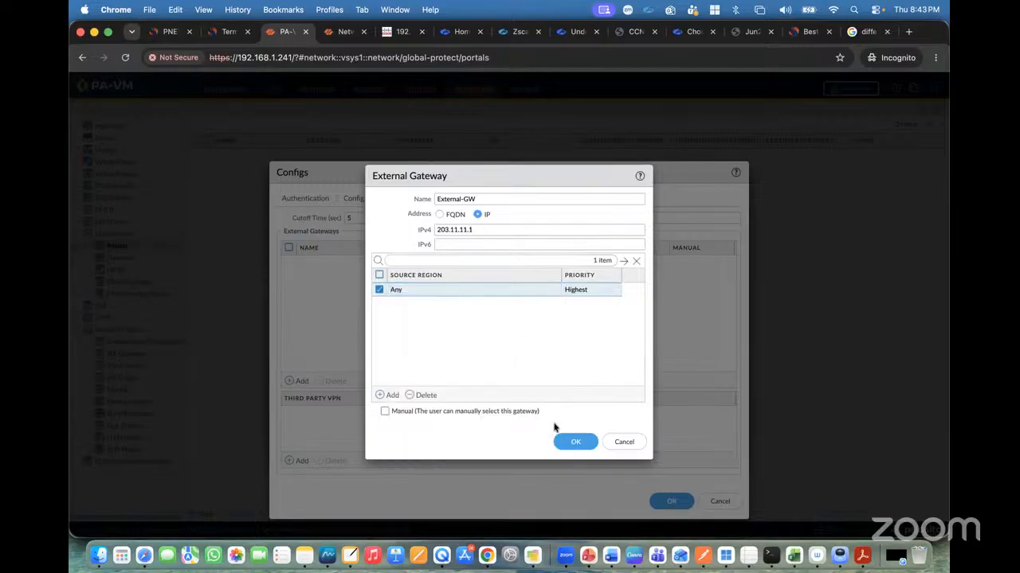
{"action": "left_click", "coordinate": [575, 442]}
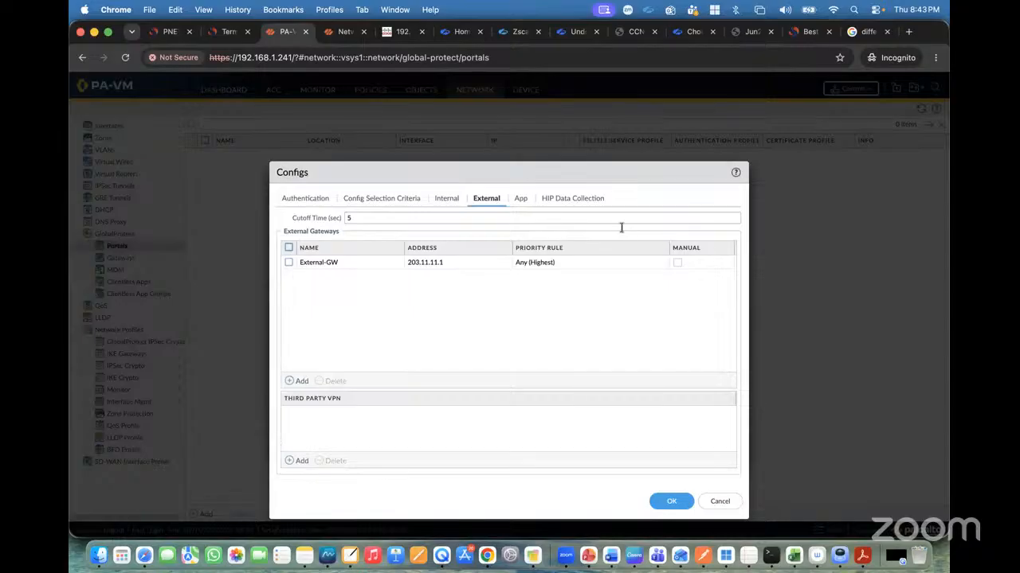
Browse the agent config's App settings and save the Client-Auth agent config.
{"action": "left_click", "coordinate": [522, 204]}
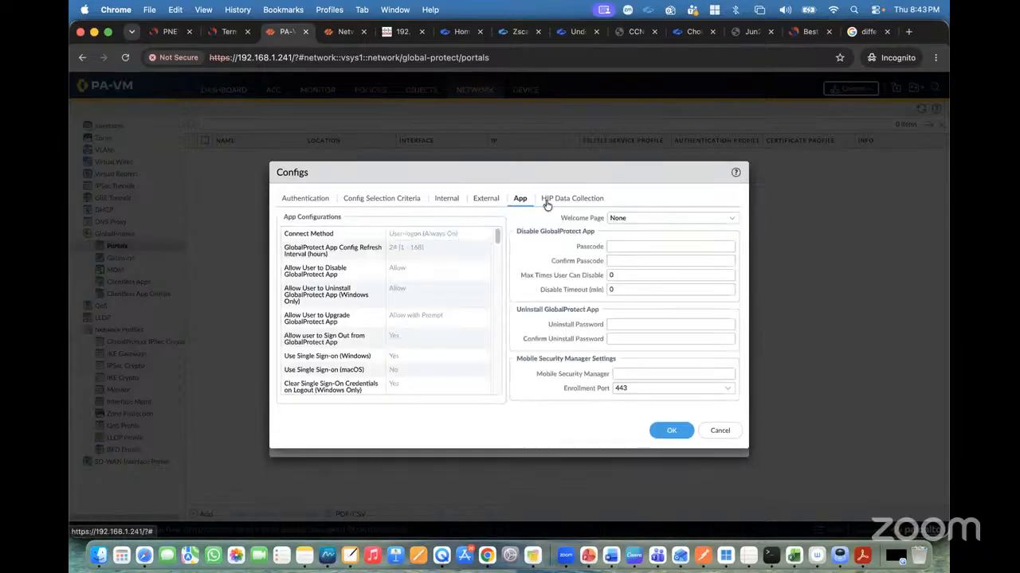
{"action": "left_click", "coordinate": [565, 201]}
{"action": "left_click", "coordinate": [530, 204]}
{"action": "scroll", "coordinate": [372, 327], "scroll_direction": "down", "scroll_amount": 10}
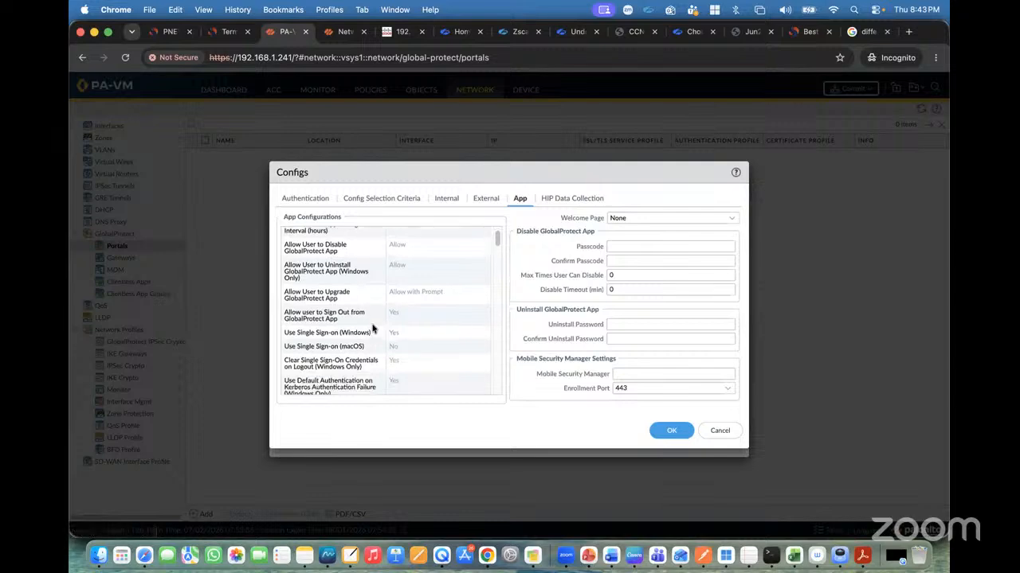
{"action": "scroll", "coordinate": [372, 327], "scroll_direction": "down", "scroll_amount": 6}
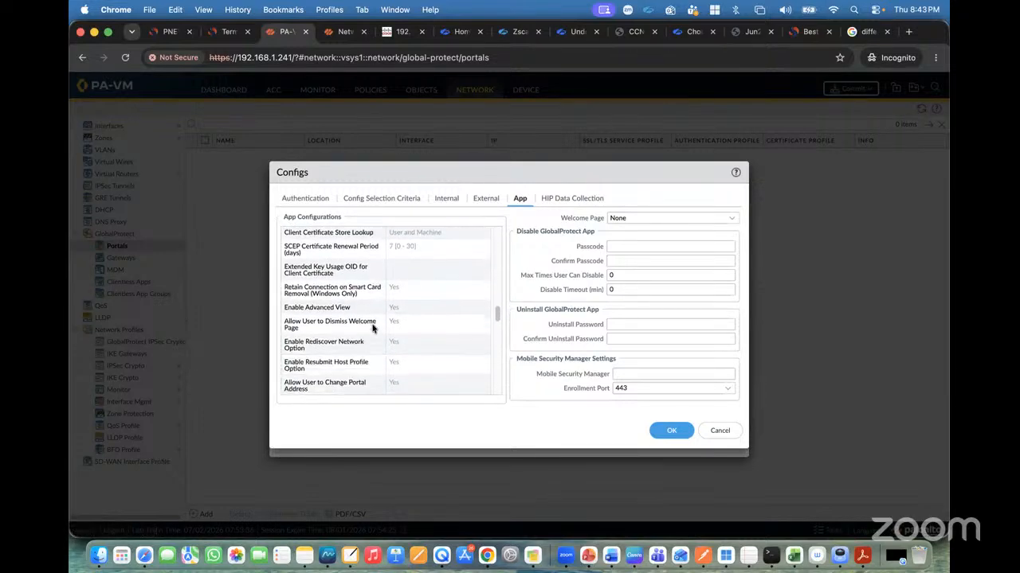
{"action": "scroll", "coordinate": [390, 360], "scroll_direction": "down", "scroll_amount": 5}
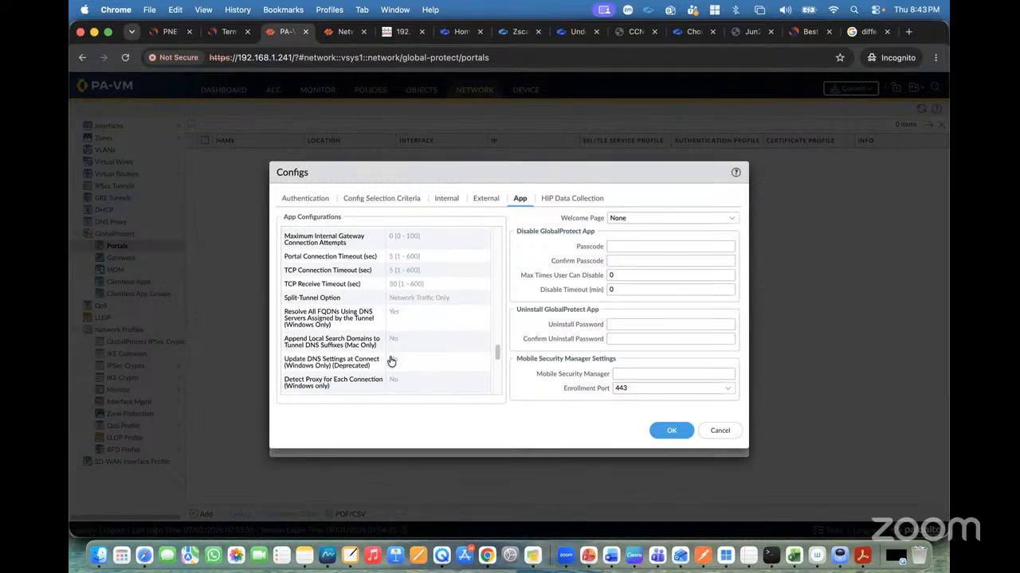
{"action": "scroll", "coordinate": [430, 265], "scroll_direction": "up", "scroll_amount": 2}
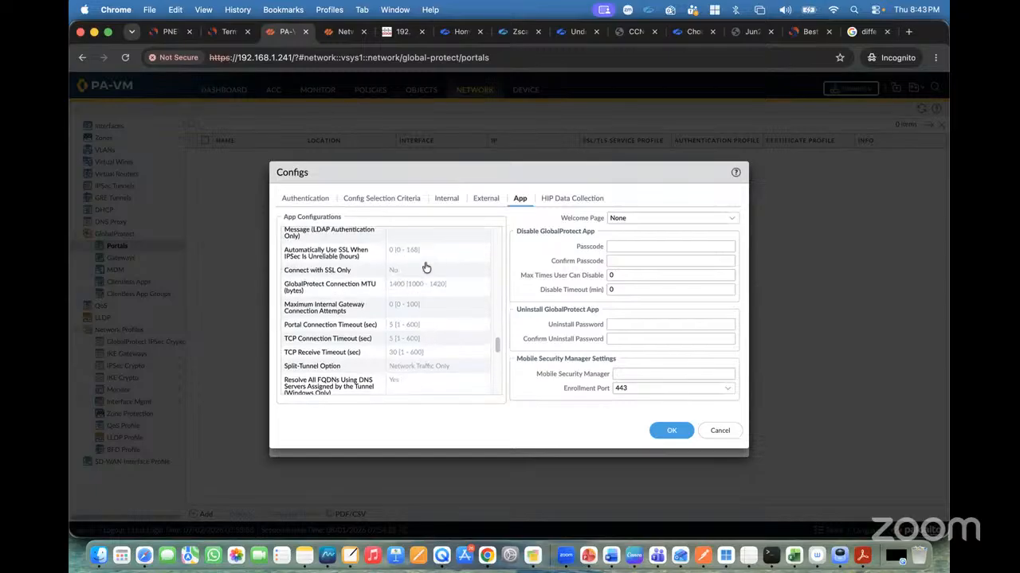
{"action": "left_click", "coordinate": [414, 289]}
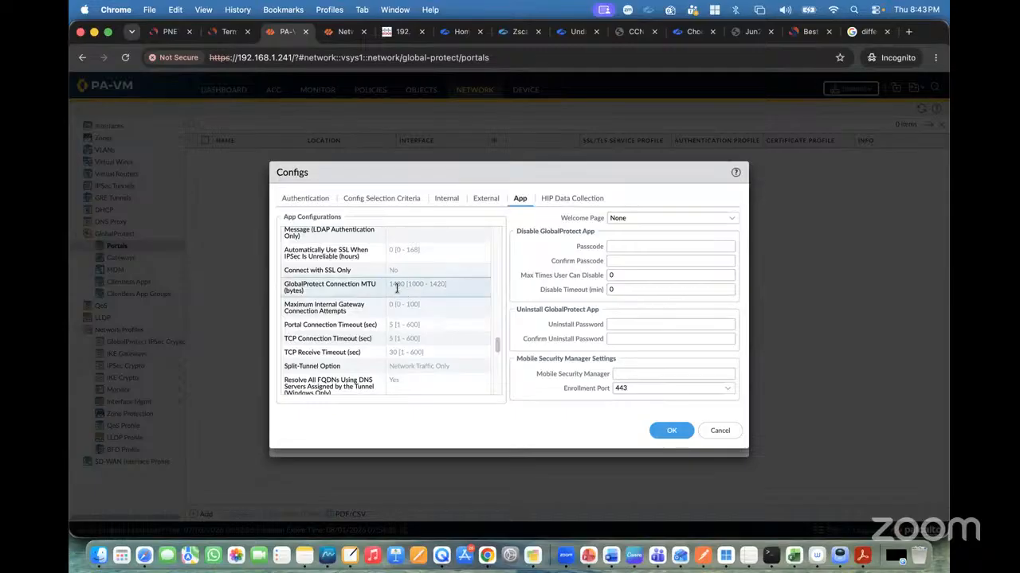
{"action": "left_click", "coordinate": [503, 424]}
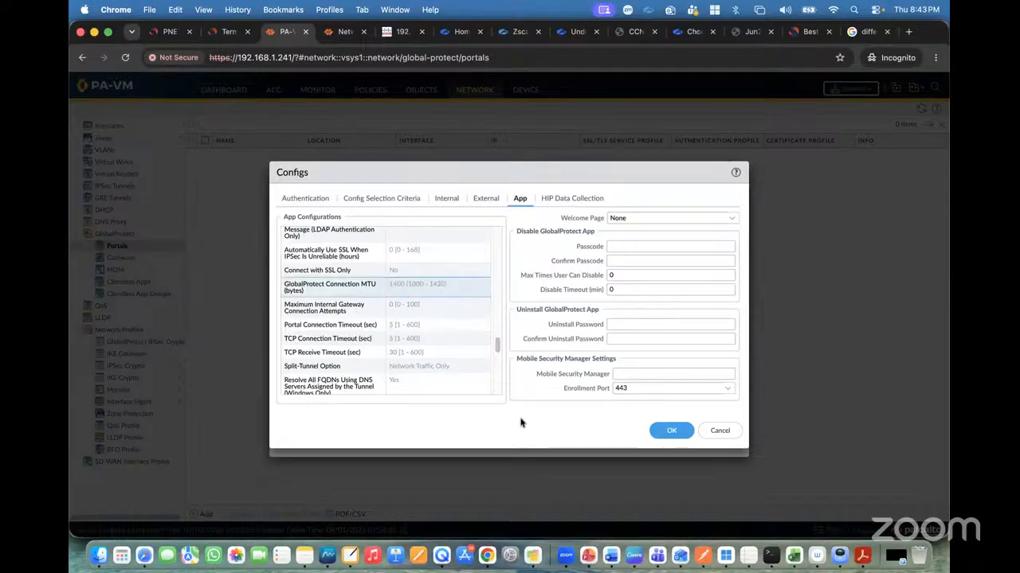
{"action": "left_click", "coordinate": [679, 432]}
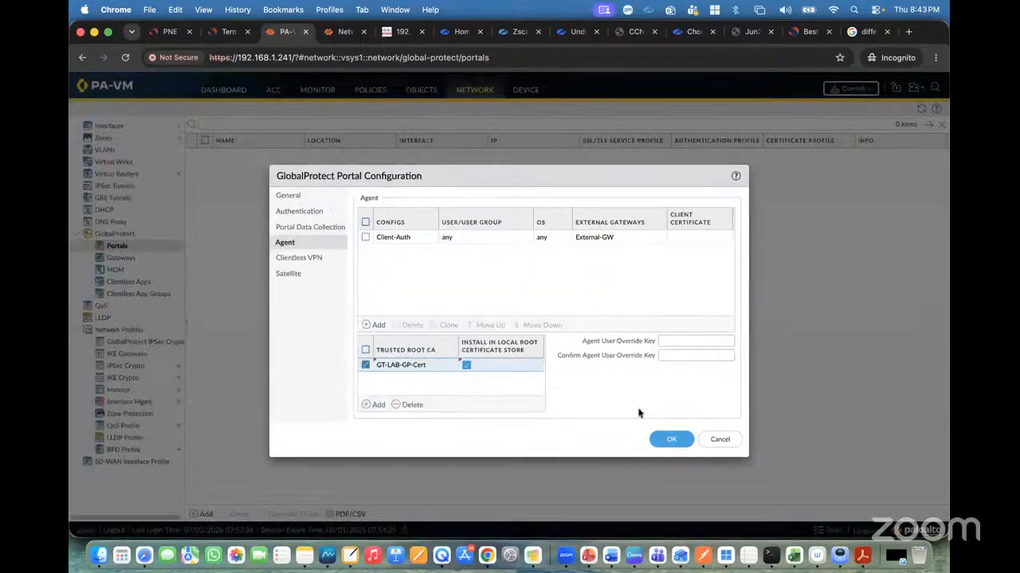
Check the portal's Clientless VPN and Satellite sections, then save the portal configuration.
{"action": "left_click", "coordinate": [309, 258]}
{"action": "left_click", "coordinate": [301, 272]}
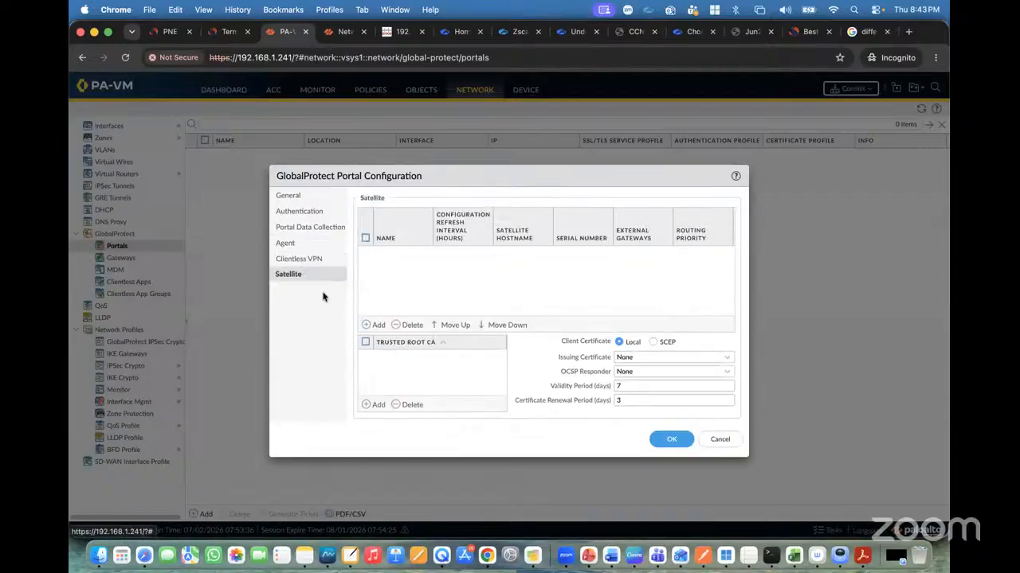
{"action": "left_click", "coordinate": [294, 244]}
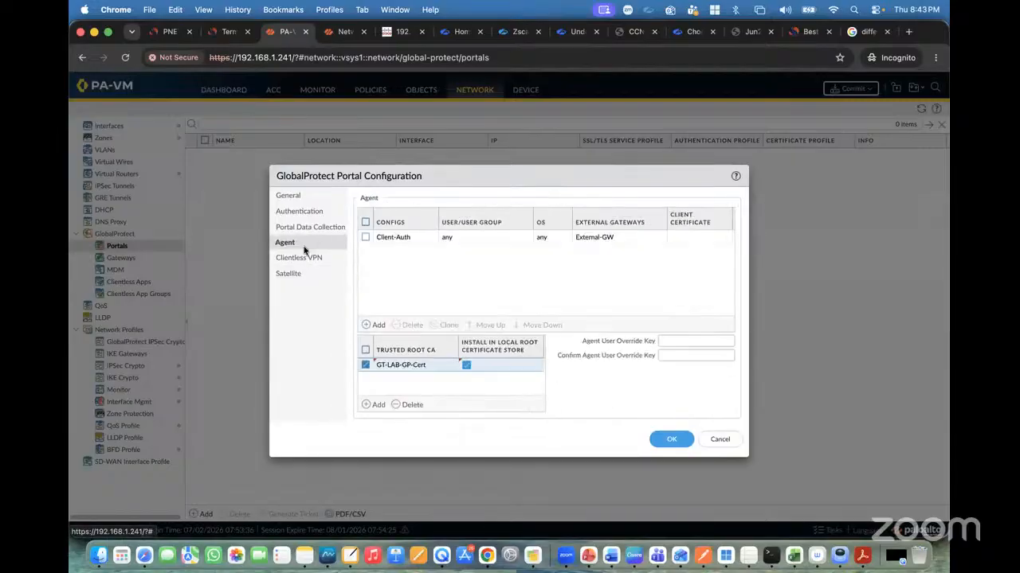
{"action": "left_click", "coordinate": [666, 439]}
{"action": "left_click", "coordinate": [191, 155]}
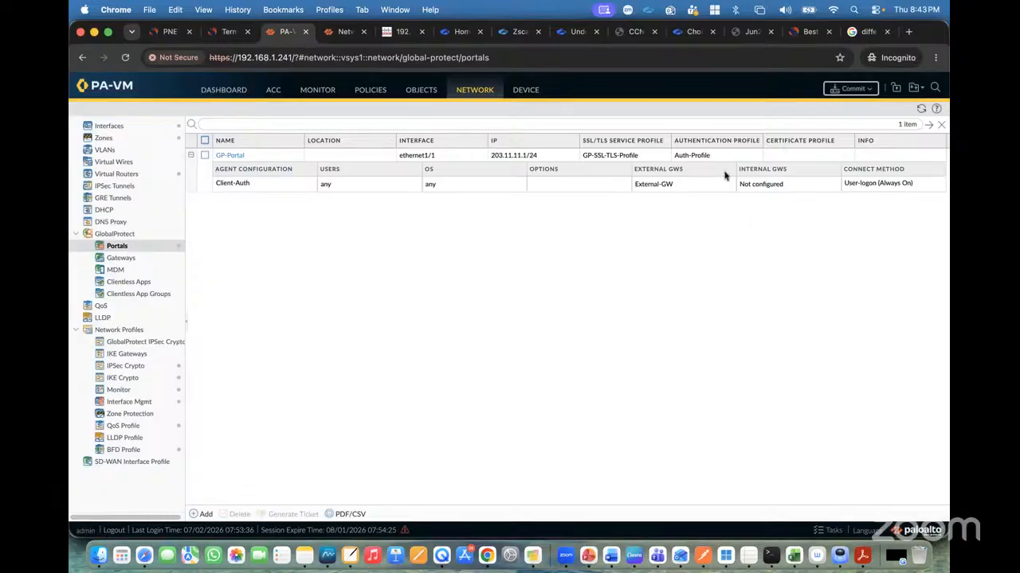
Reopen GP-Portal to review the Client-Auth agent config and its External-GW gateway entry without changes.
{"action": "left_click", "coordinate": [231, 157]}
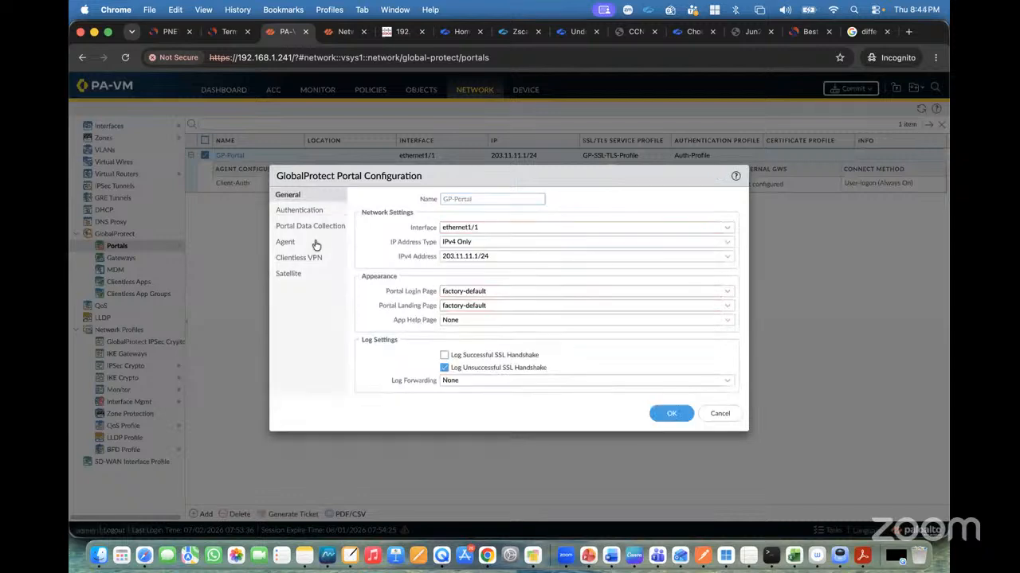
{"action": "left_click", "coordinate": [290, 243]}
{"action": "left_click", "coordinate": [390, 237]}
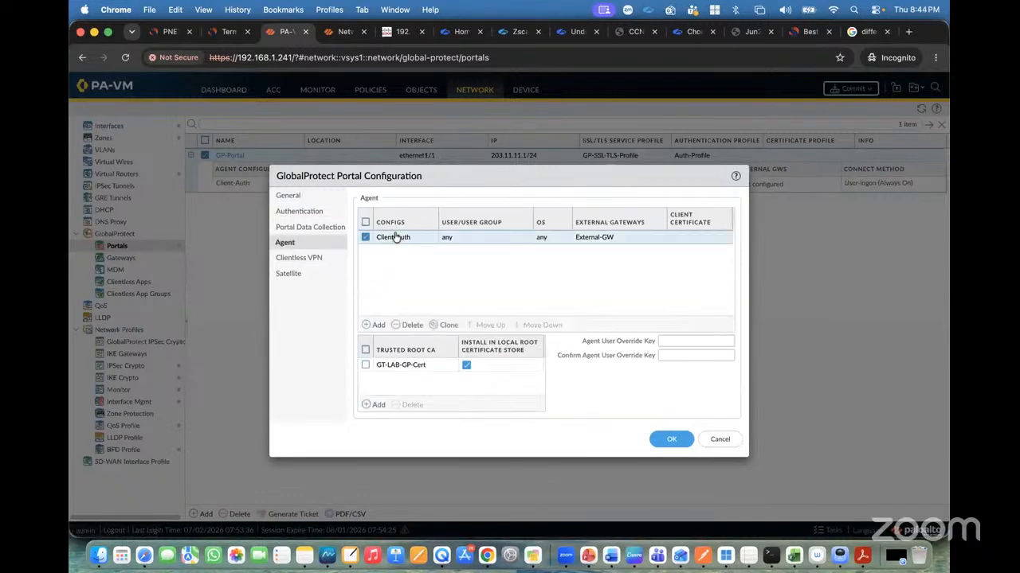
{"action": "left_click", "coordinate": [483, 204]}
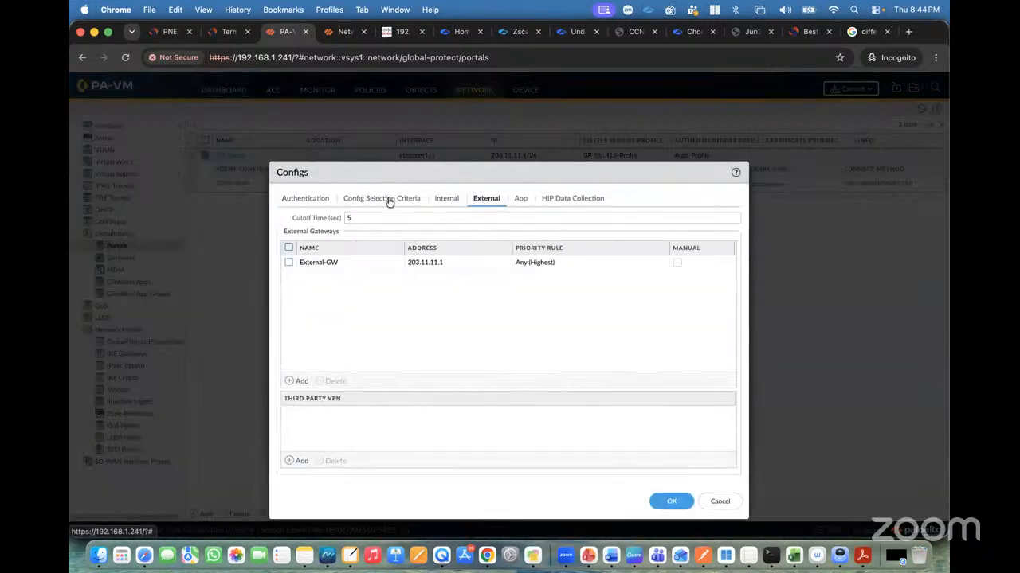
{"action": "left_click", "coordinate": [350, 268]}
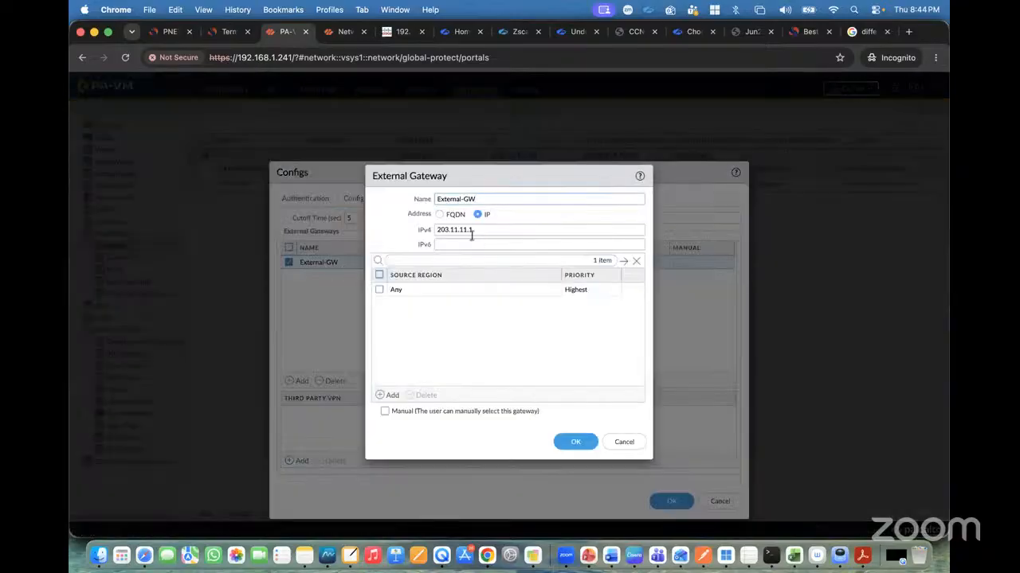
{"action": "left_click", "coordinate": [624, 442]}
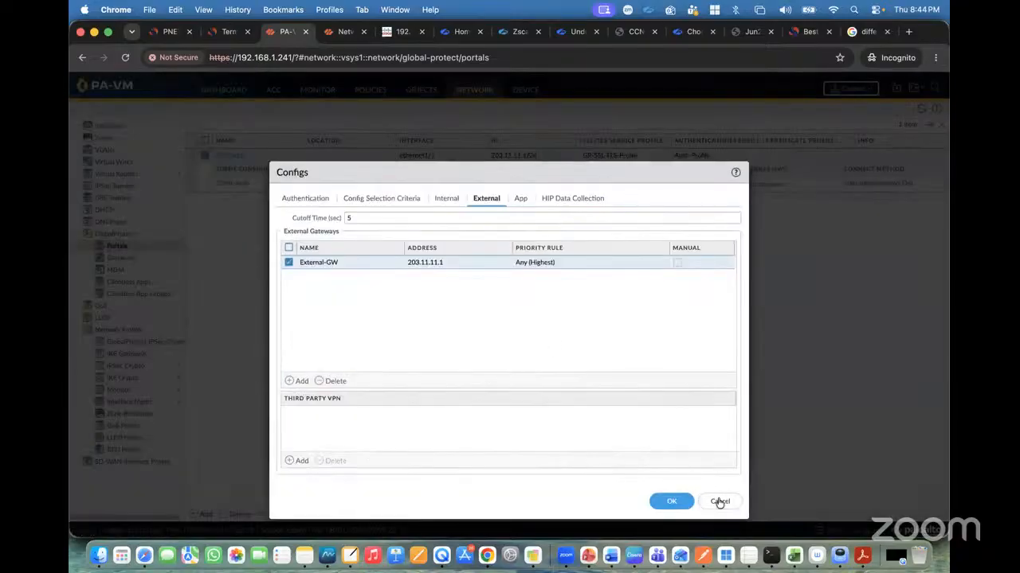
{"action": "left_click", "coordinate": [720, 501]}
{"action": "left_click", "coordinate": [671, 441]}
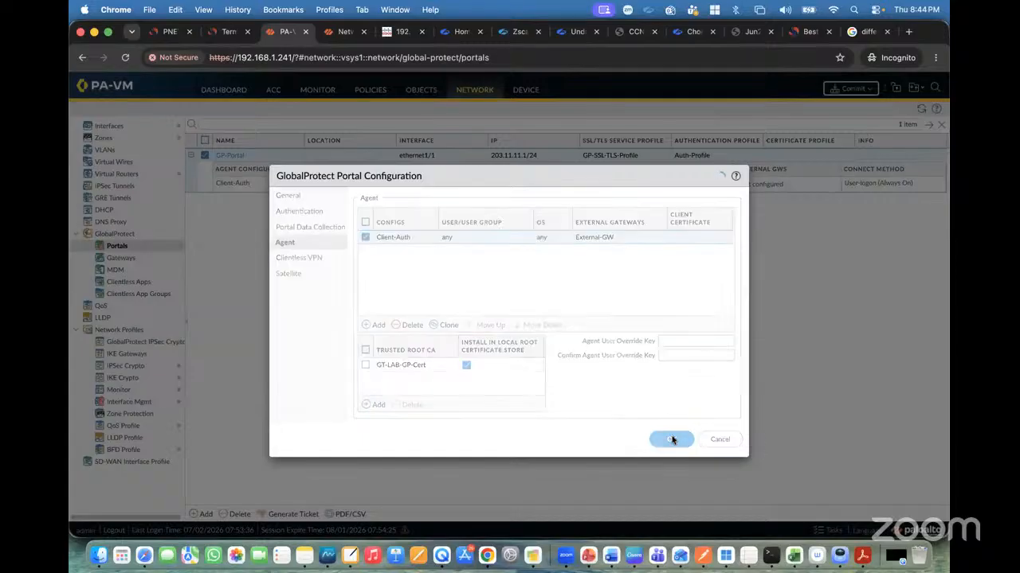
Add a GlobalProtect gateway named External-GW on ethernet1/1 with IPv4 address 203.11.11.1/24.
{"action": "left_click", "coordinate": [140, 261]}
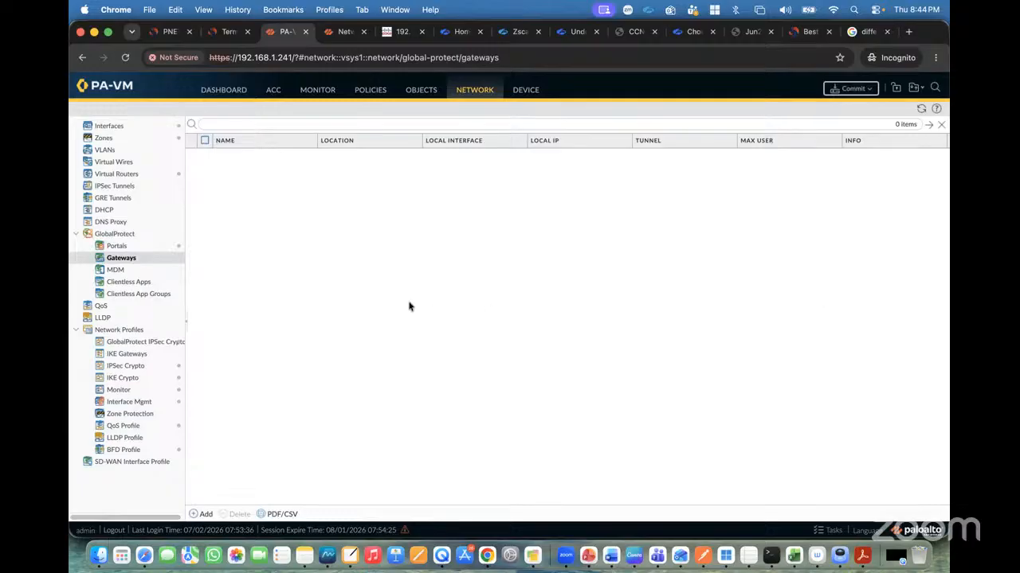
{"action": "left_click", "coordinate": [201, 514]}
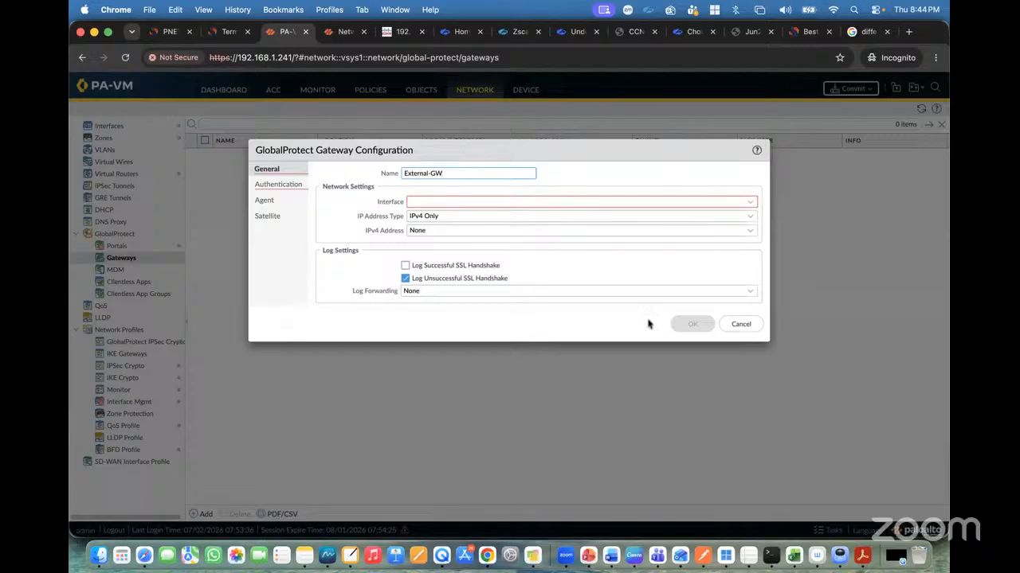
{"action": "left_click", "coordinate": [755, 201]}
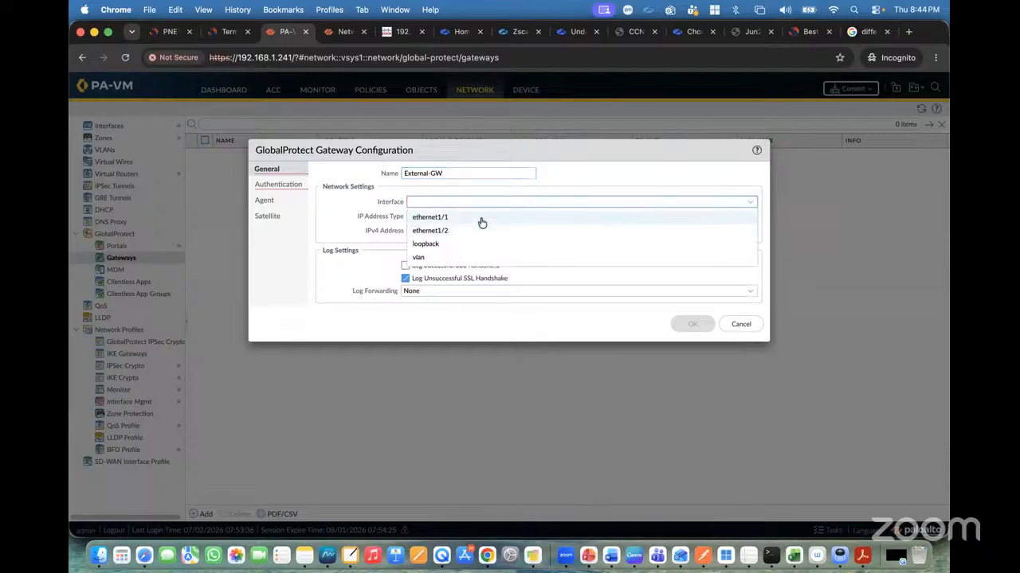
{"action": "left_click", "coordinate": [481, 222]}
{"action": "left_click", "coordinate": [750, 230]}
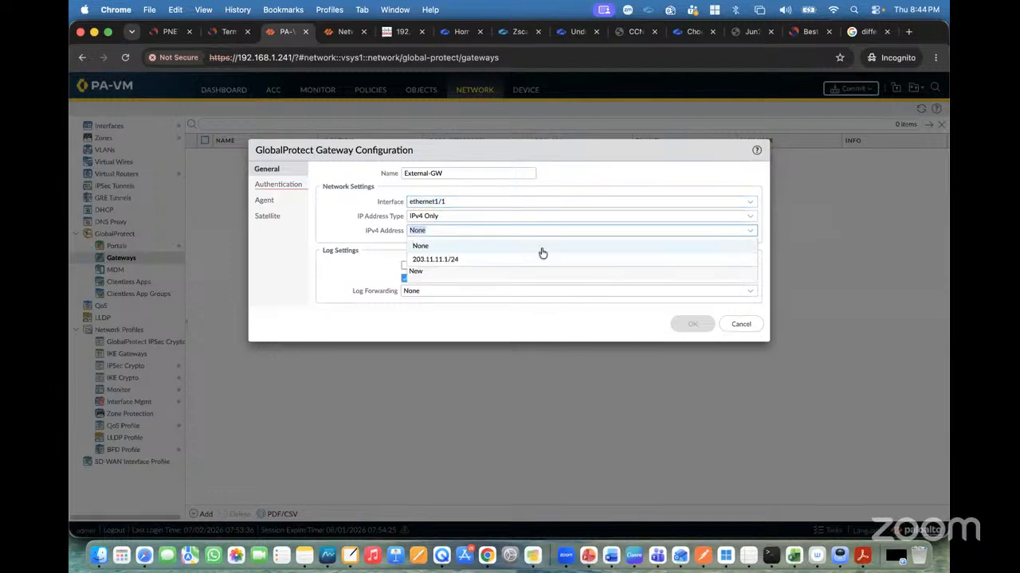
{"action": "left_click", "coordinate": [540, 258]}
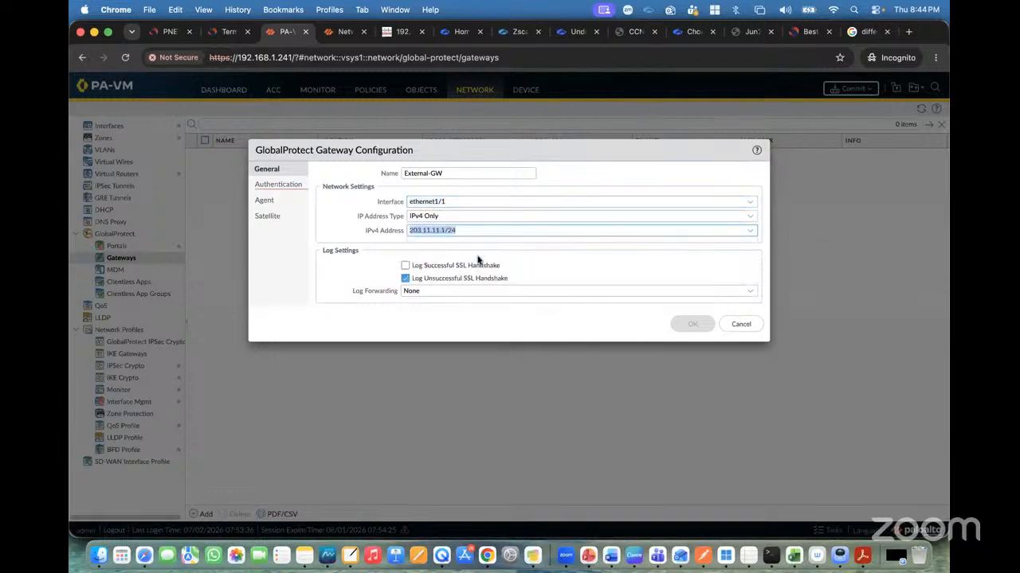
Set the gateway's SSL/TLS service profile to GP-SSL-TLS-Profile.
{"action": "left_click", "coordinate": [287, 191]}
{"action": "left_click", "coordinate": [750, 187]}
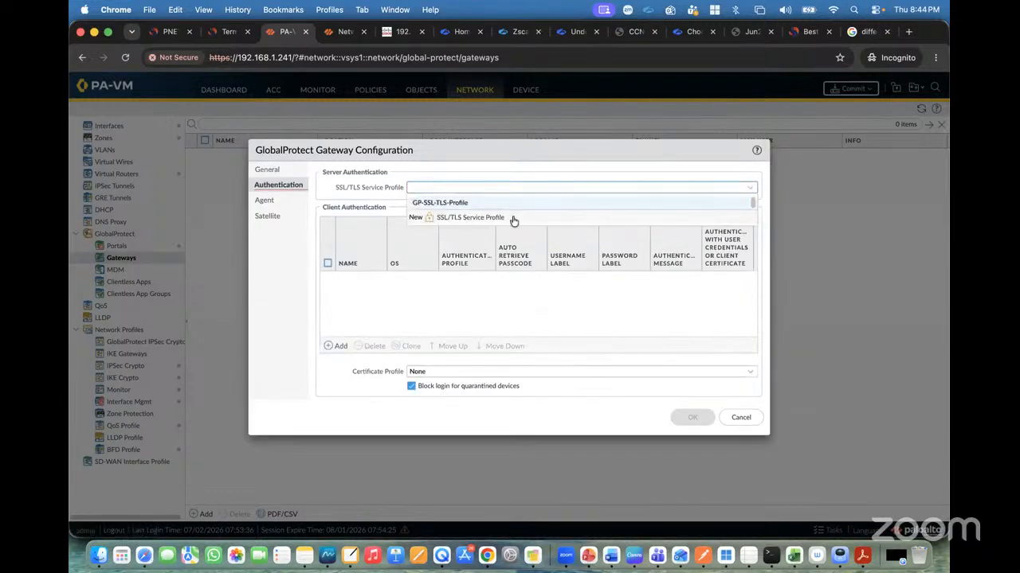
{"action": "left_click", "coordinate": [459, 203]}
Add a client authentication entry named Client-Auth using the Auth-Profile authentication profile.
{"action": "left_click", "coordinate": [337, 346]}
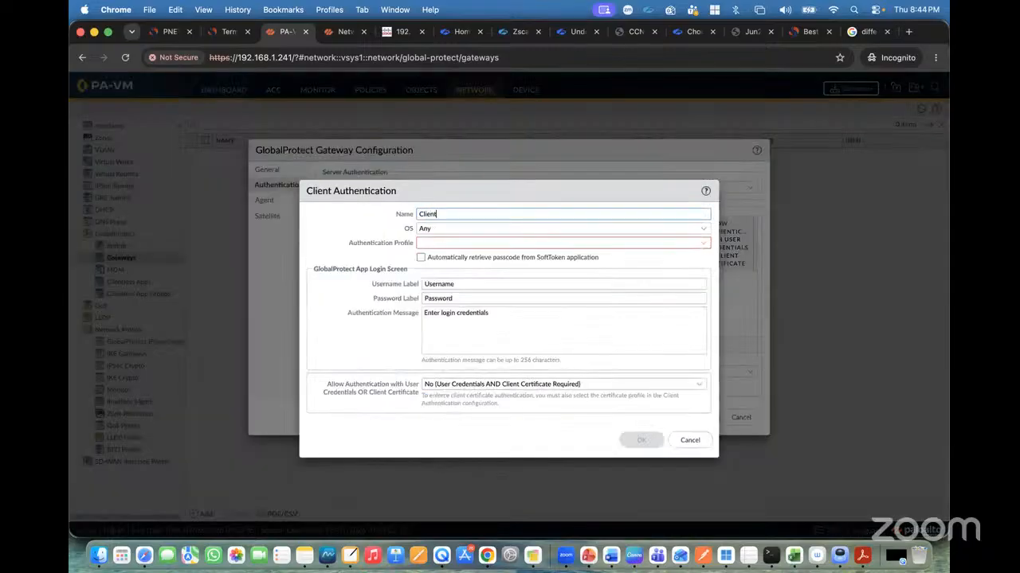
{"action": "type", "text": "Client-Auth"}
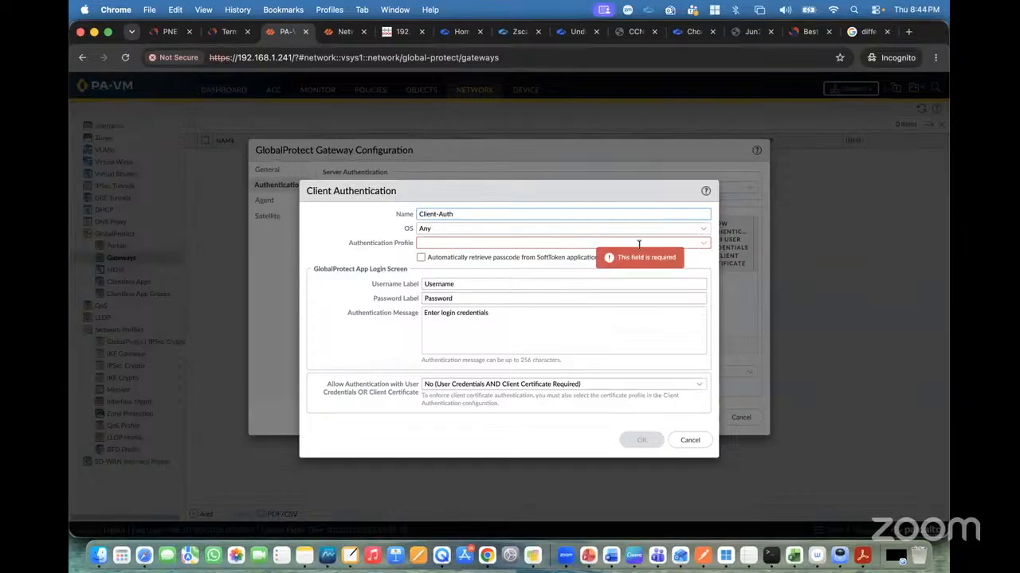
{"action": "left_click", "coordinate": [707, 244]}
{"action": "left_click", "coordinate": [483, 260]}
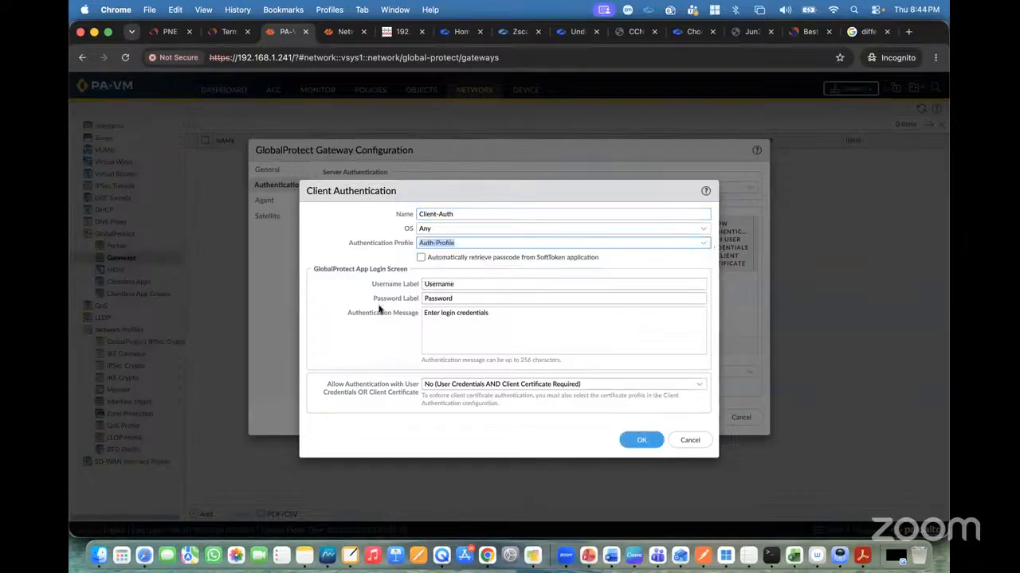
{"action": "left_click", "coordinate": [642, 439]}
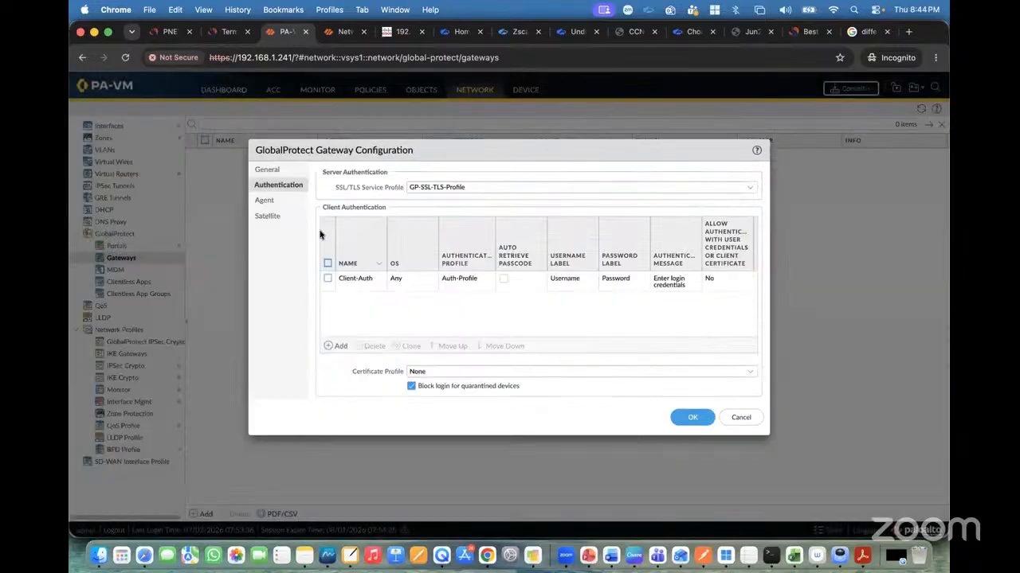
Enable tunnel mode in the gateway's agent settings and set the tunnel interface to tunnel.101.
{"action": "left_click", "coordinate": [269, 170]}
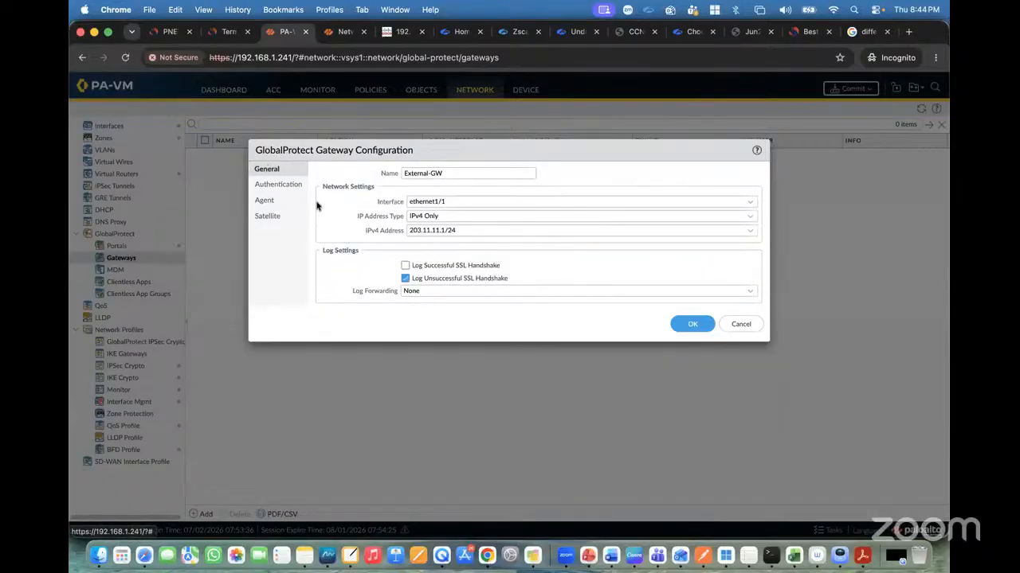
{"action": "left_click", "coordinate": [273, 186]}
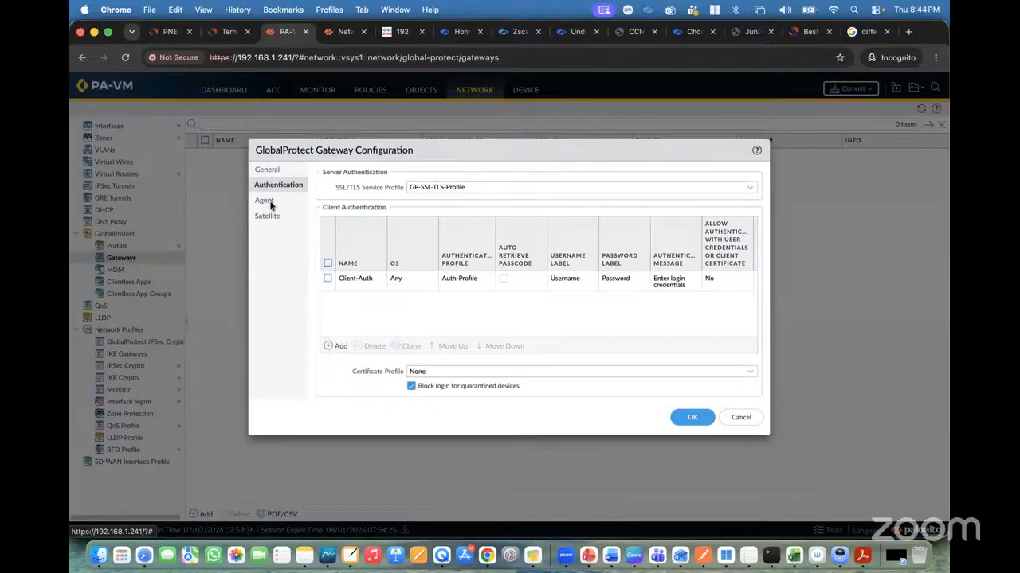
{"action": "left_click", "coordinate": [264, 202]}
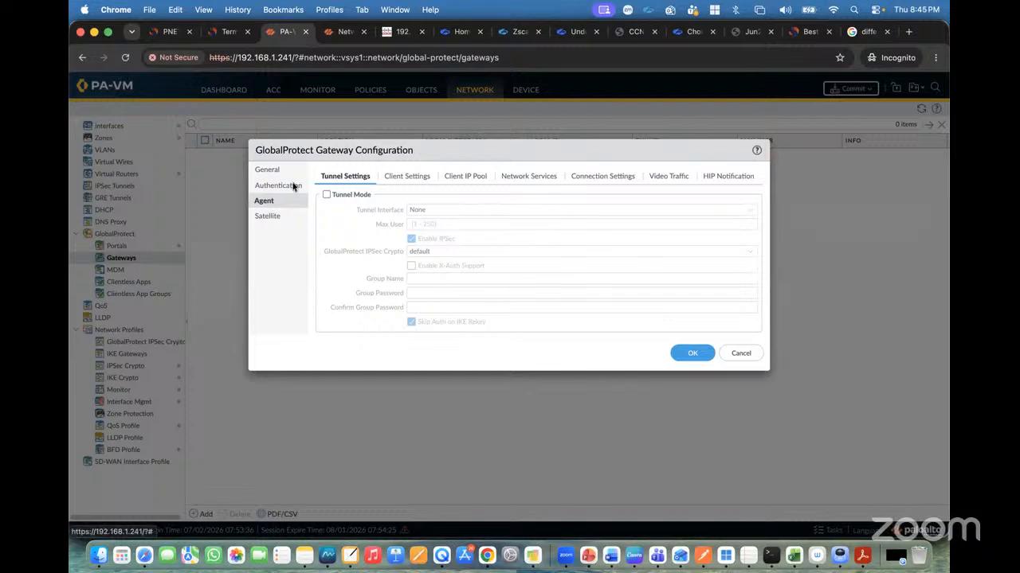
{"action": "left_click", "coordinate": [327, 195]}
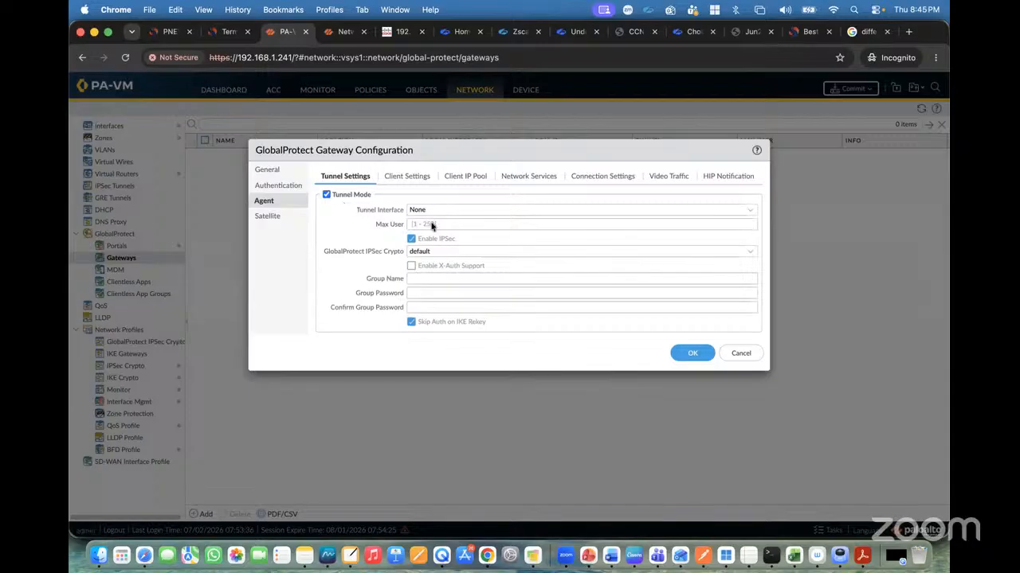
{"action": "left_click", "coordinate": [756, 209]}
{"action": "left_click", "coordinate": [441, 252]}
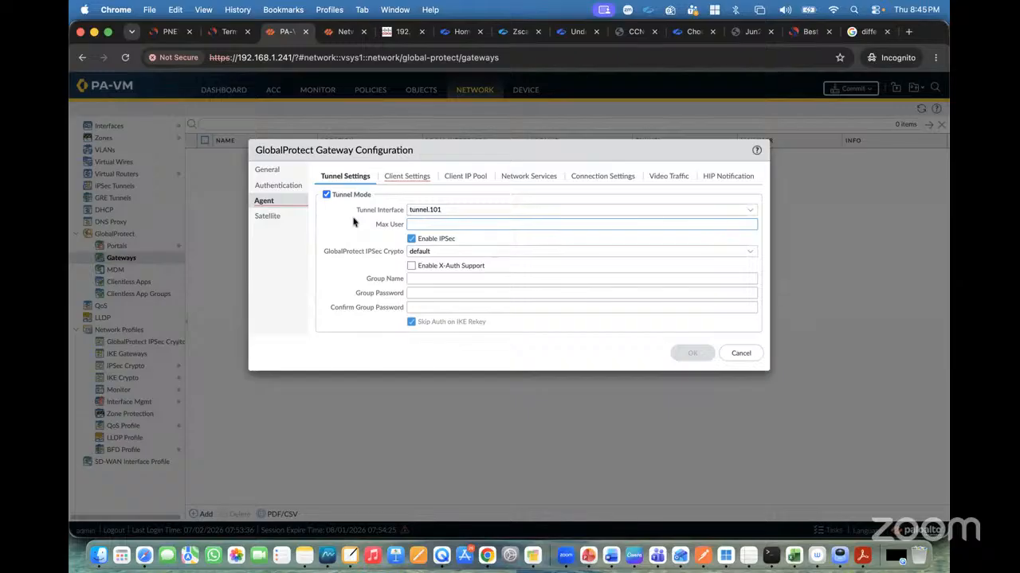
Add a client settings config named GP-Client-Config to the gateway's agent settings.
{"action": "left_click", "coordinate": [399, 179]}
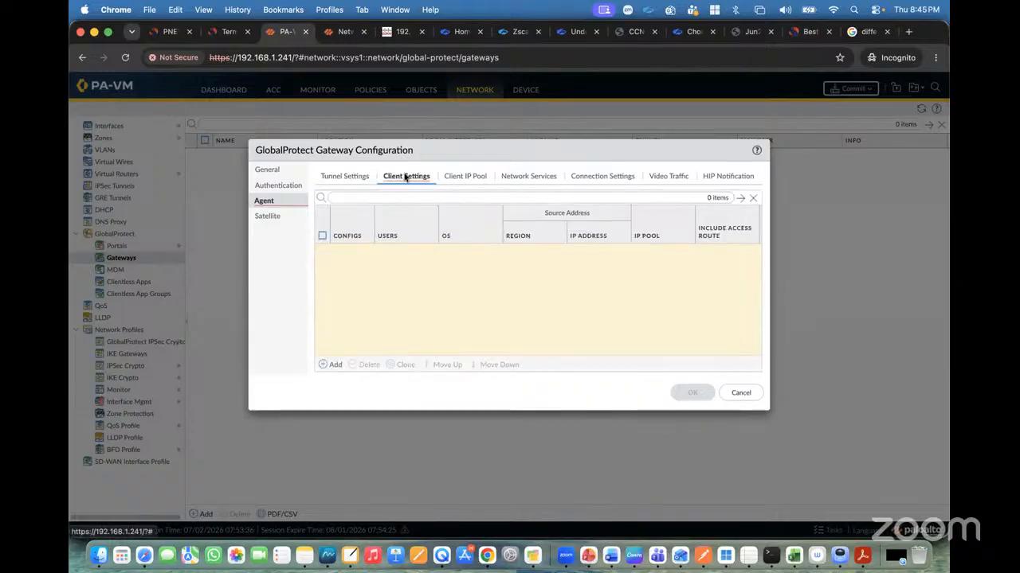
{"action": "left_click", "coordinate": [332, 364]}
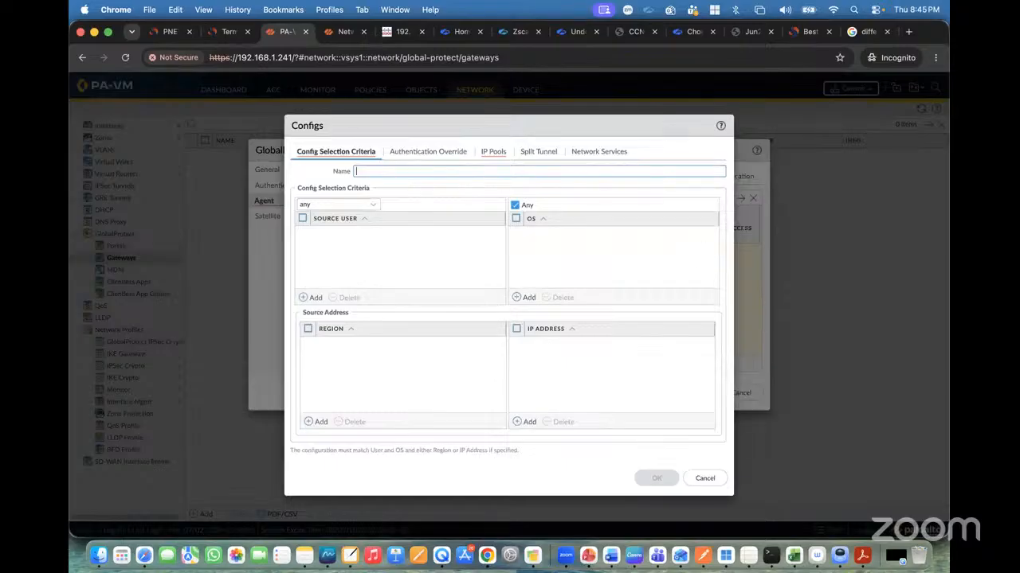
{"action": "type", "text": "GP-Client-Config"}
Try adding India and Singapore as source regions in the config selection criteria, then remove both region entries.
{"action": "left_click", "coordinate": [316, 422]}
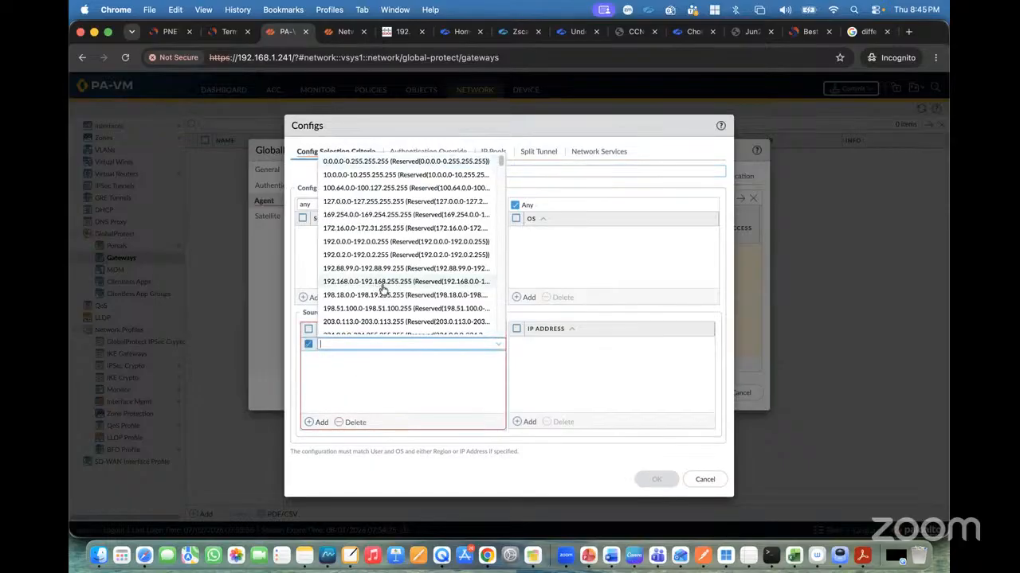
{"action": "type", "text": "Indi"}
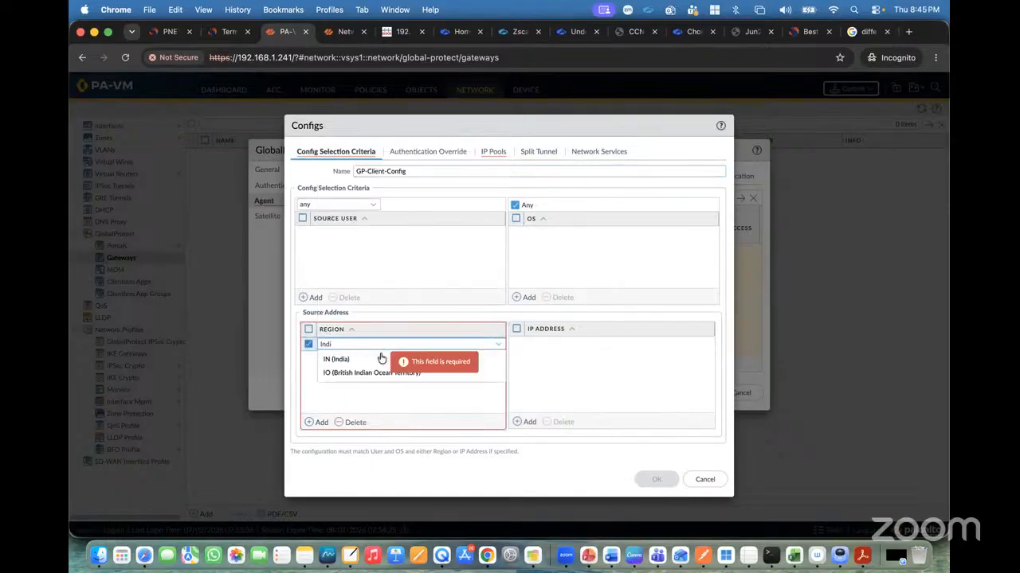
{"action": "left_click", "coordinate": [354, 359]}
{"action": "left_click", "coordinate": [317, 421]}
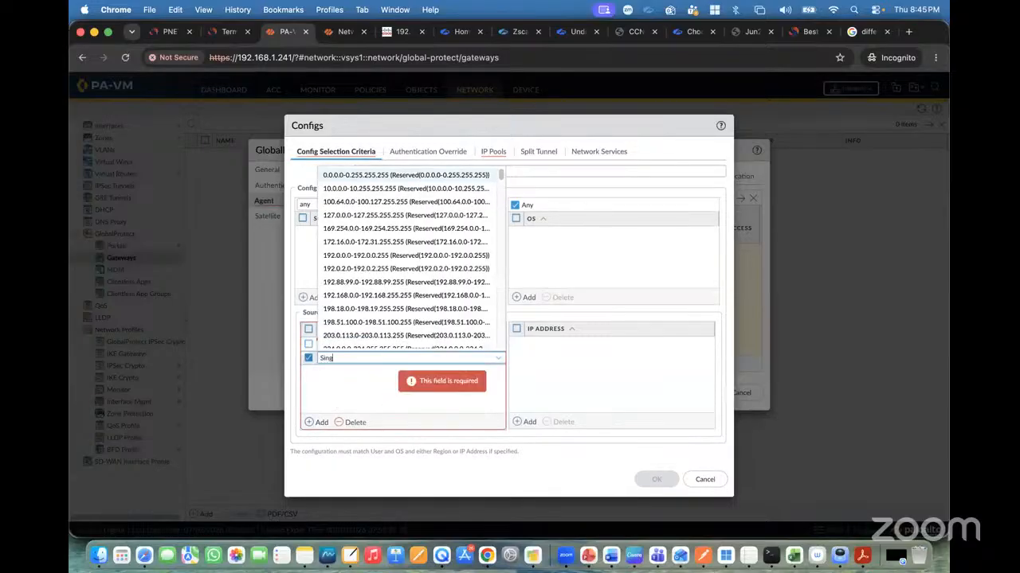
{"action": "type", "text": "Sing"}
{"action": "left_click", "coordinate": [353, 382]}
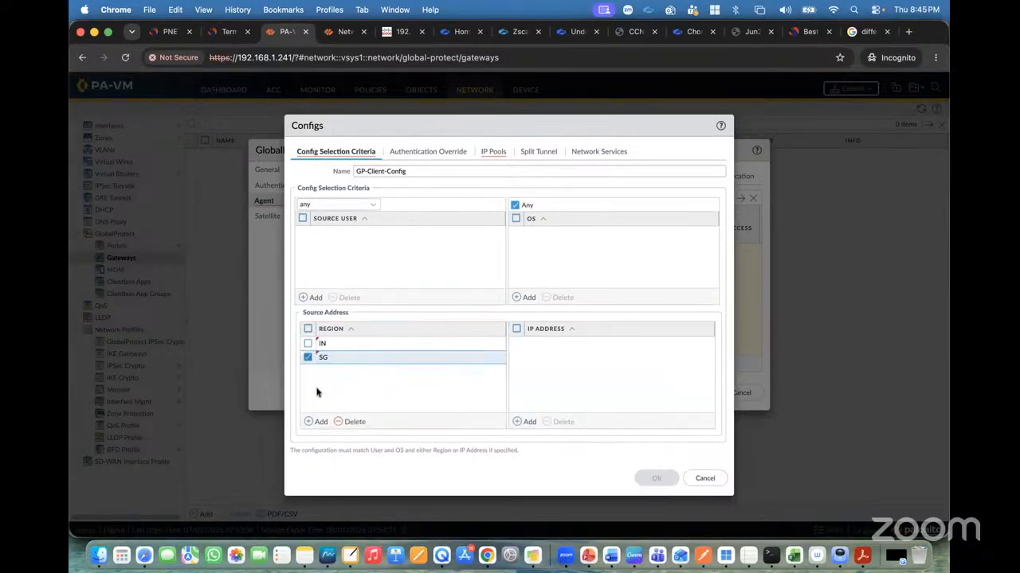
{"action": "left_click", "coordinate": [307, 344]}
{"action": "left_click", "coordinate": [354, 420]}
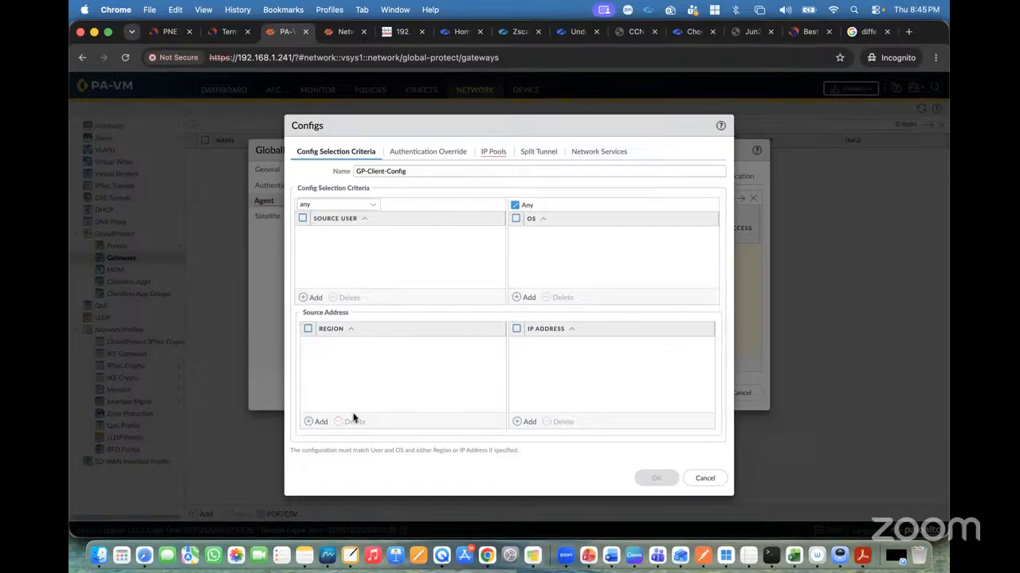
{"action": "left_click", "coordinate": [307, 328]}
Add the IP pool 10.10.10.100-10.10.10.200 to the GP-Client-Config client settings.
{"action": "left_click", "coordinate": [455, 155]}
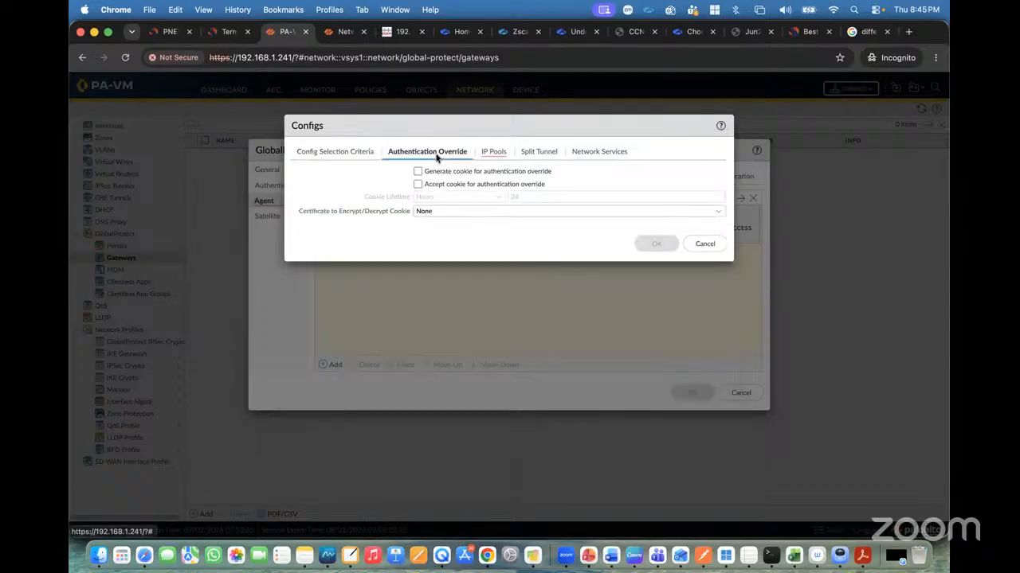
{"action": "left_click", "coordinate": [353, 158]}
{"action": "left_click", "coordinate": [502, 157]}
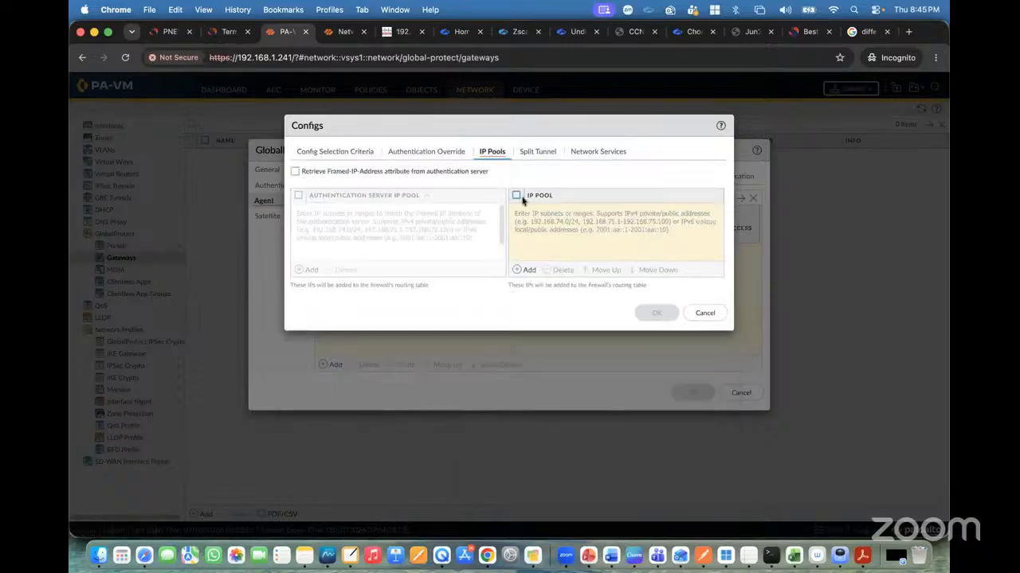
{"action": "left_click", "coordinate": [170, 34]}
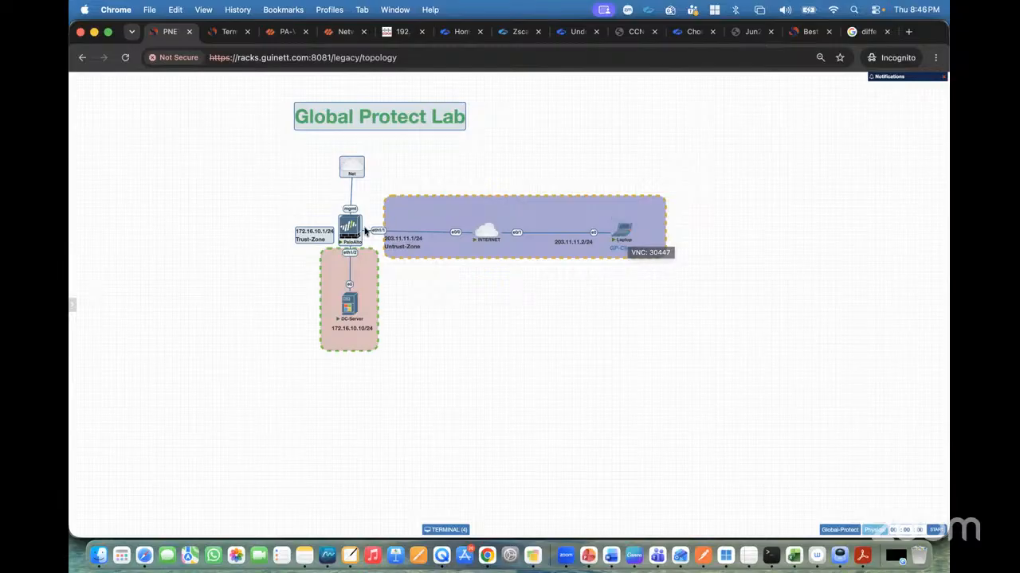
{"action": "left_click", "coordinate": [288, 34]}
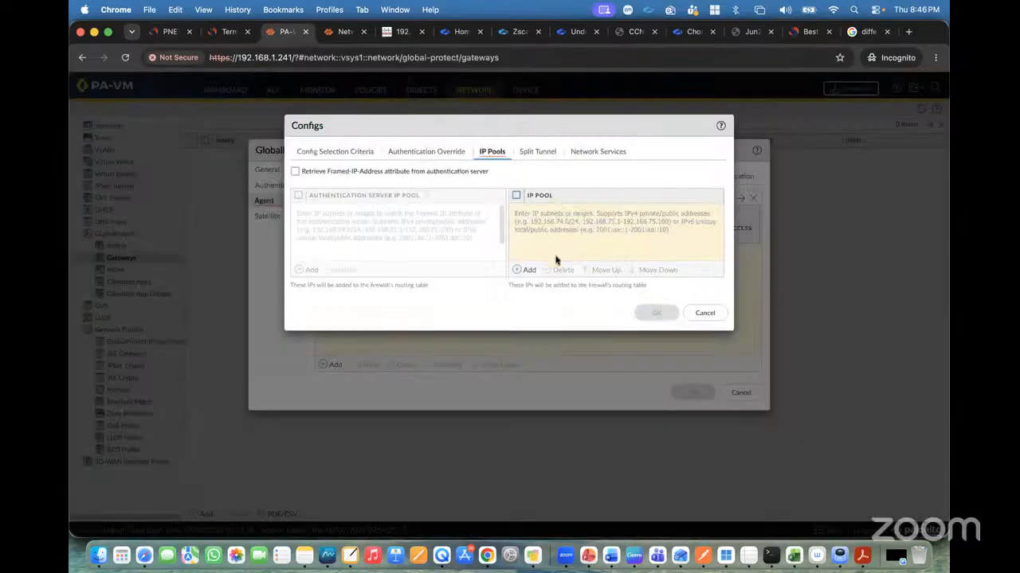
{"action": "left_click", "coordinate": [527, 270]}
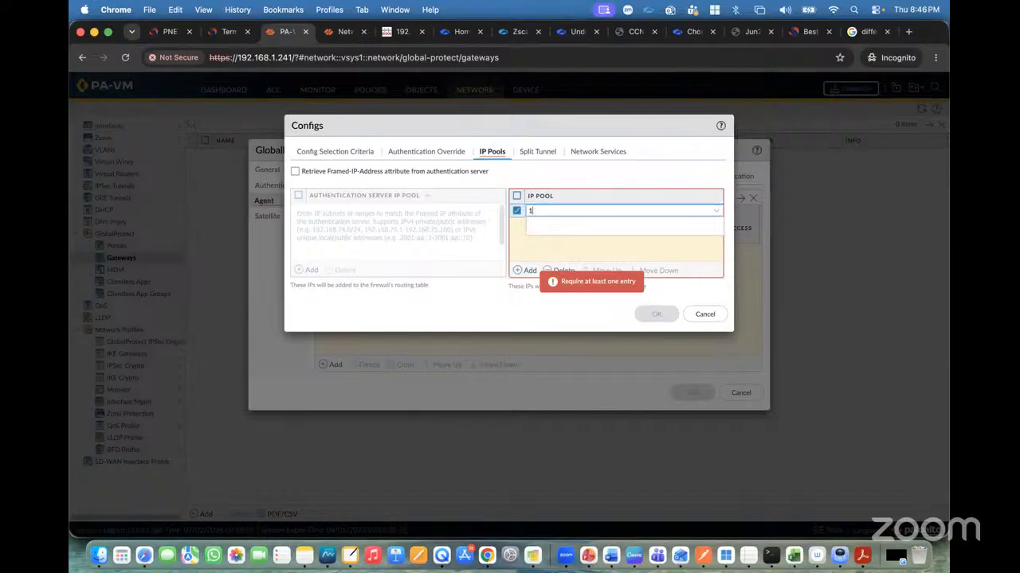
{"action": "type", "text": "10.10.10.200"}
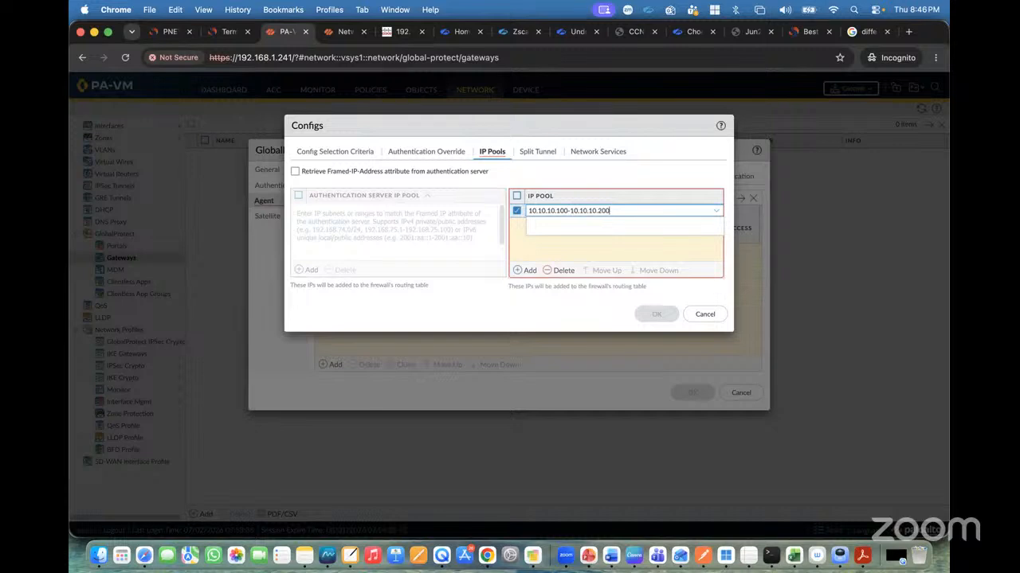
{"action": "left_click", "coordinate": [552, 255]}
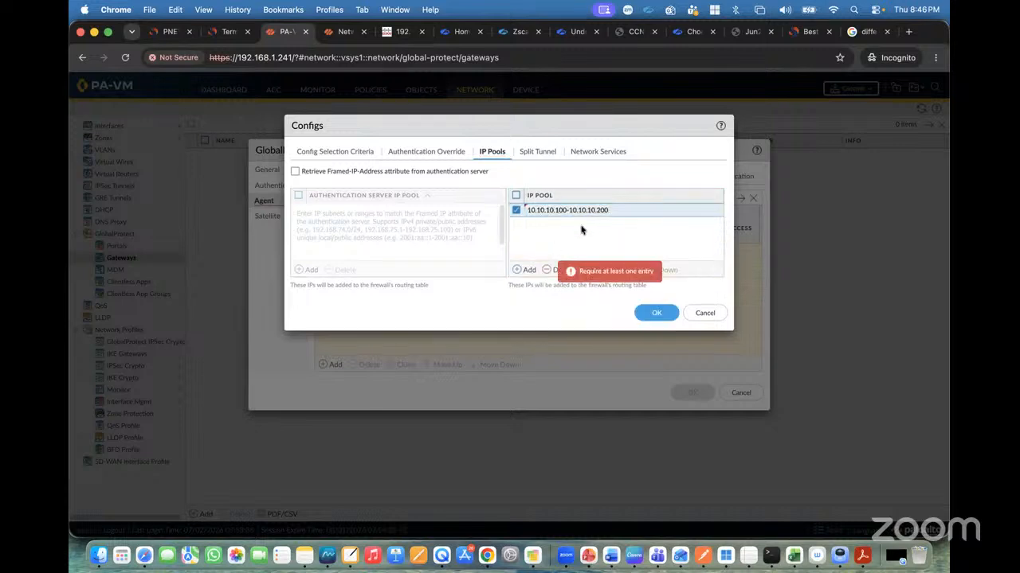
Examine the lab topology and the config's Split Tunnel access route settings.
{"action": "left_click", "coordinate": [167, 31]}
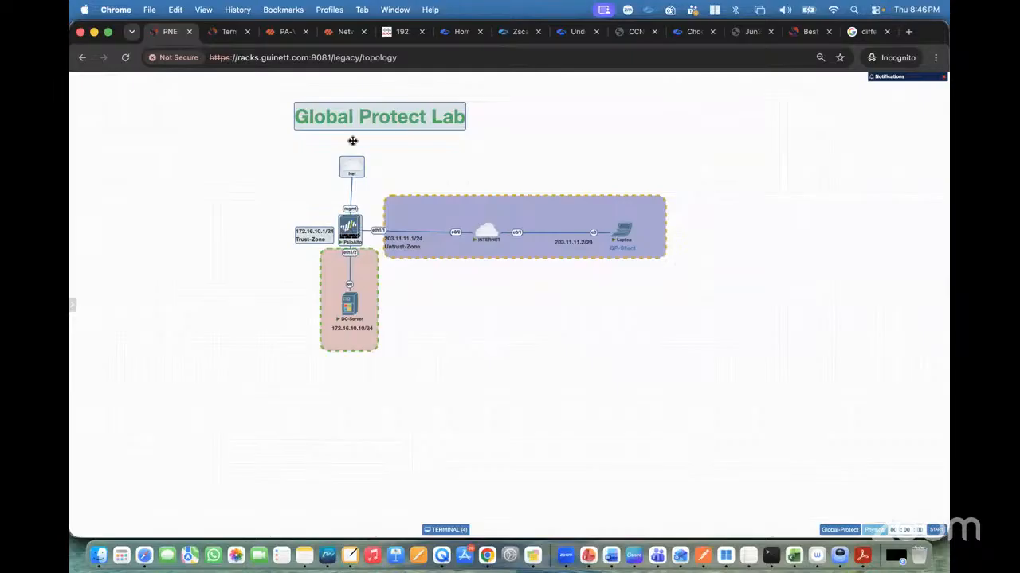
{"action": "left_click", "coordinate": [285, 31]}
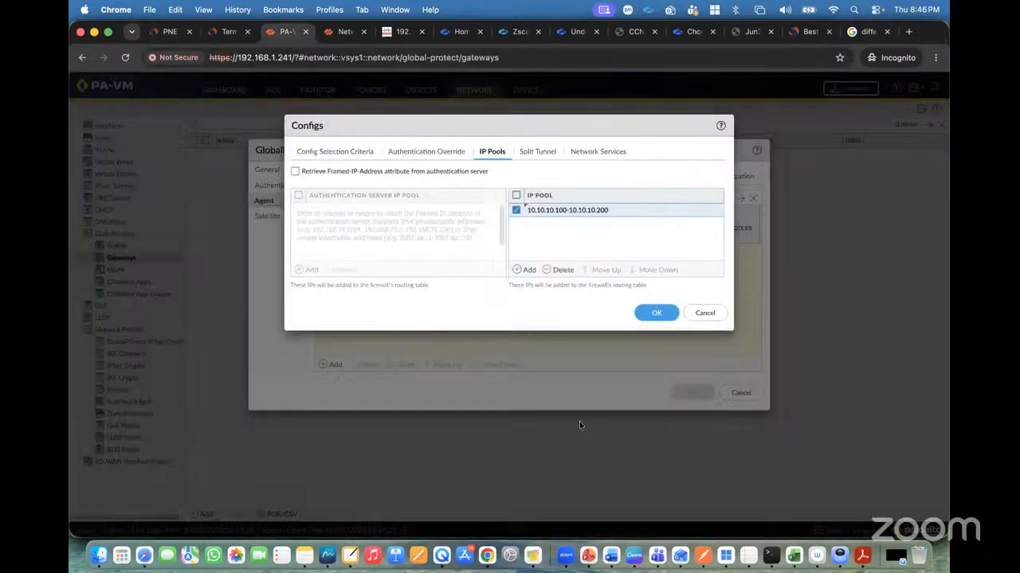
{"action": "left_click", "coordinate": [530, 157]}
{"action": "left_click", "coordinate": [495, 156]}
{"action": "left_click", "coordinate": [539, 158]}
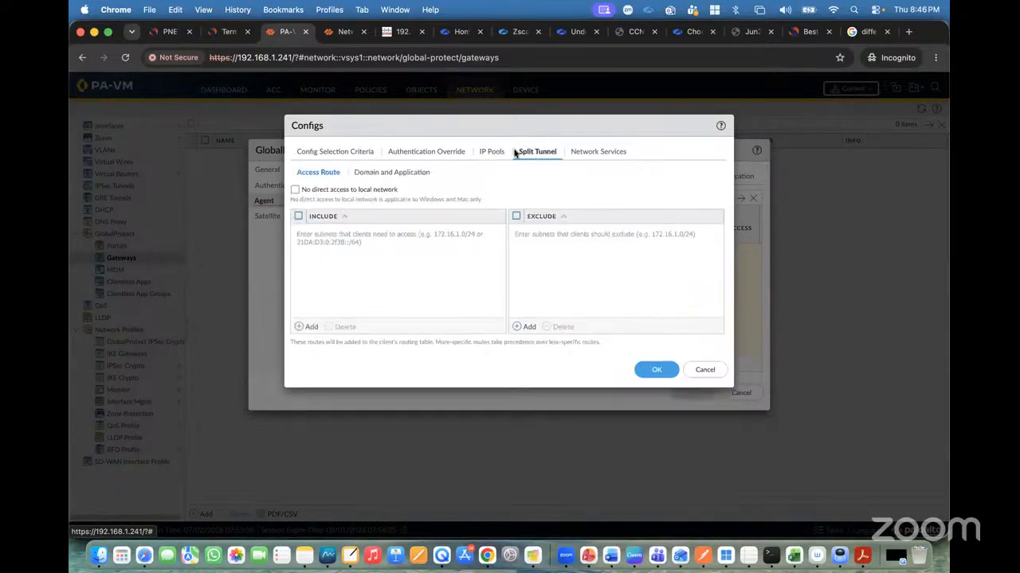
Connect the Net cloud to the GP-Client laptop in the PNETLab topology.
{"action": "left_click", "coordinate": [168, 32]}
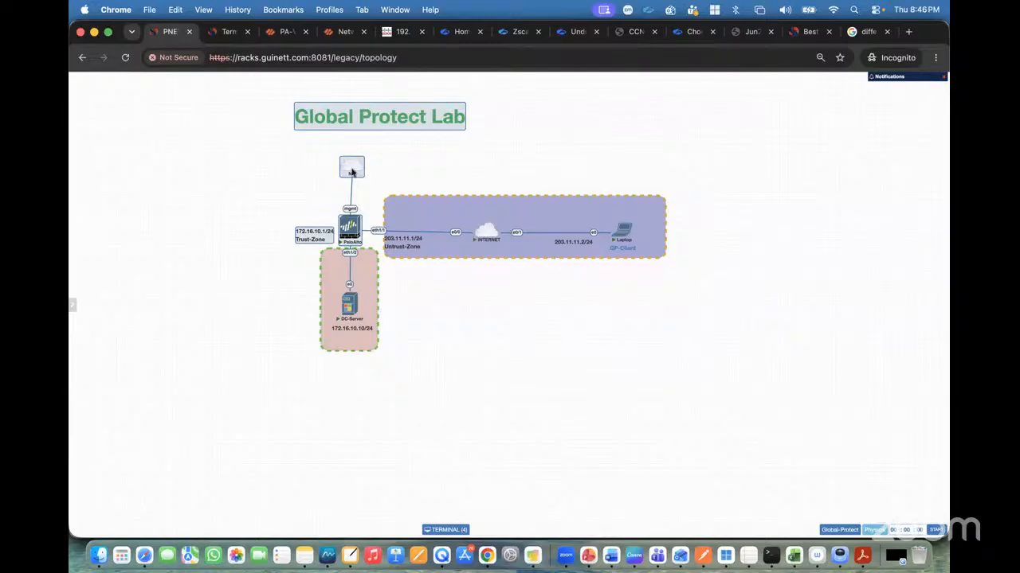
{"action": "left_click_drag", "start_coordinate": [363, 165], "coordinate": [625, 237]}
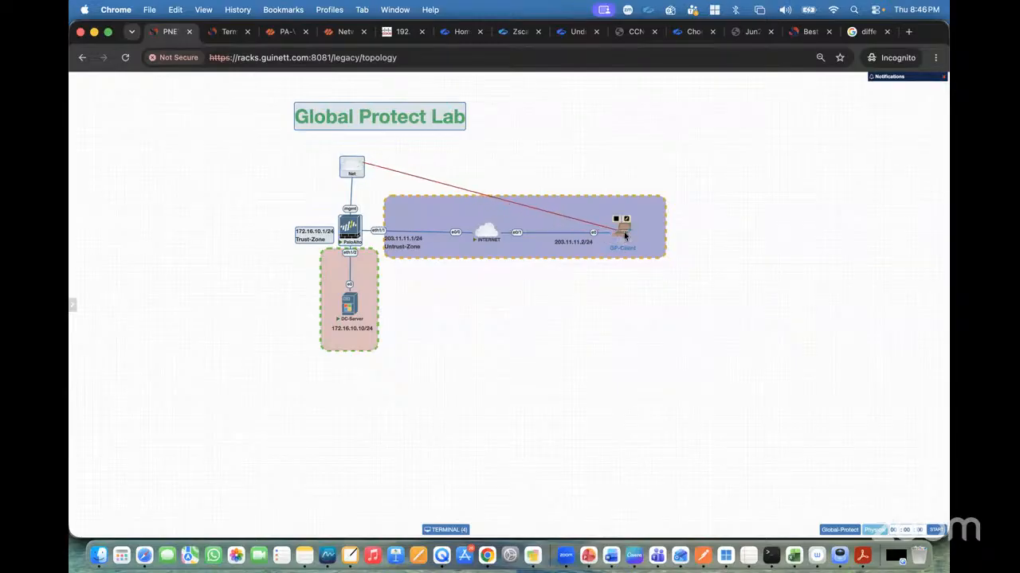
{"action": "left_click", "coordinate": [527, 247]}
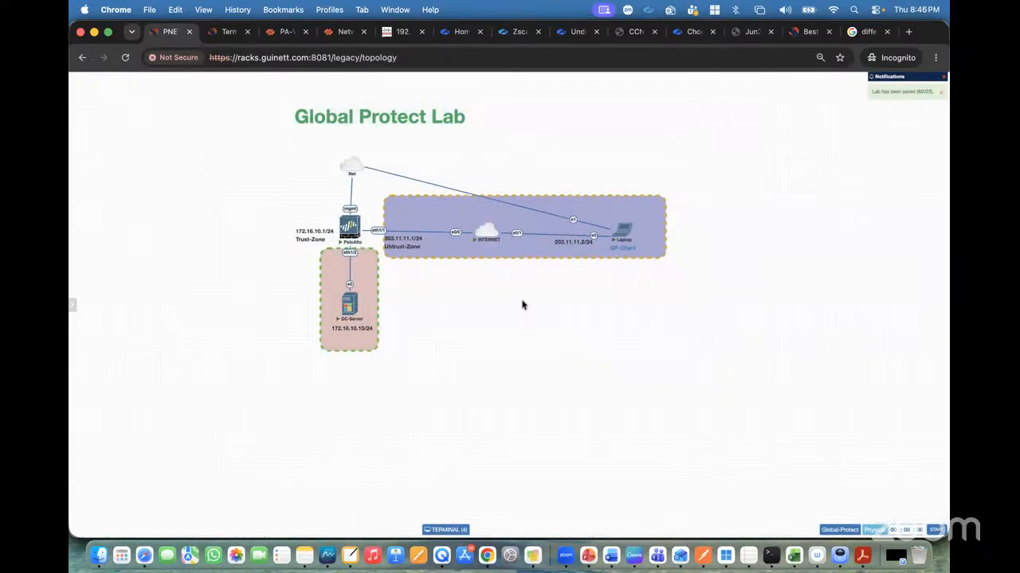
{"action": "left_click", "coordinate": [88, 187]}
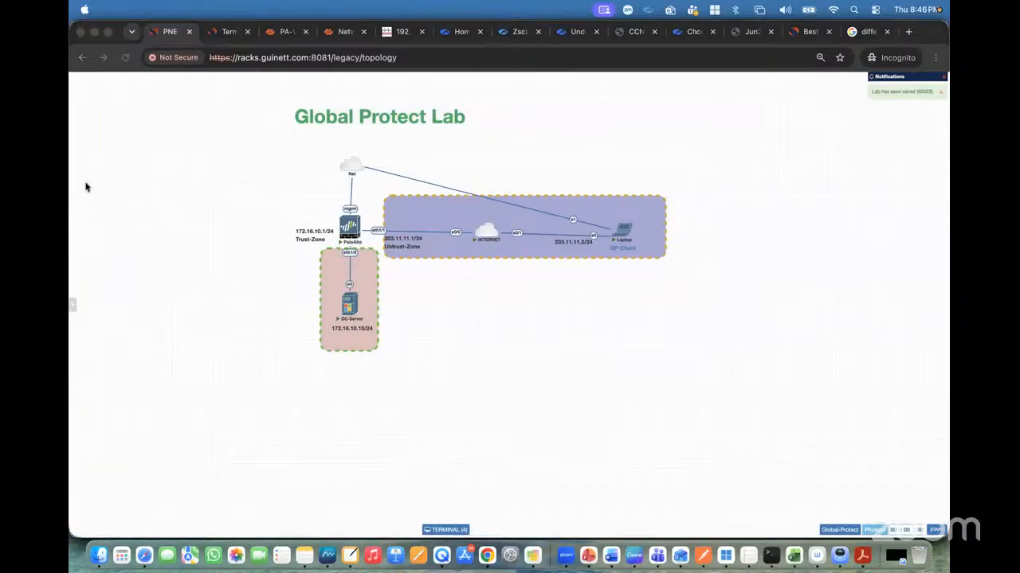
{"action": "mouse_move", "coordinate": [587, 275]}
{"action": "left_mouse_down"}
{"action": "mouse_move", "coordinate": [576, 289]}
{"action": "mouse_move", "coordinate": [611, 294]}
{"action": "mouse_move", "coordinate": [683, 278]}
{"action": "left_mouse_up"}
{"action": "left_click_drag", "start_coordinate": [566, 313], "coordinate": [715, 294]}
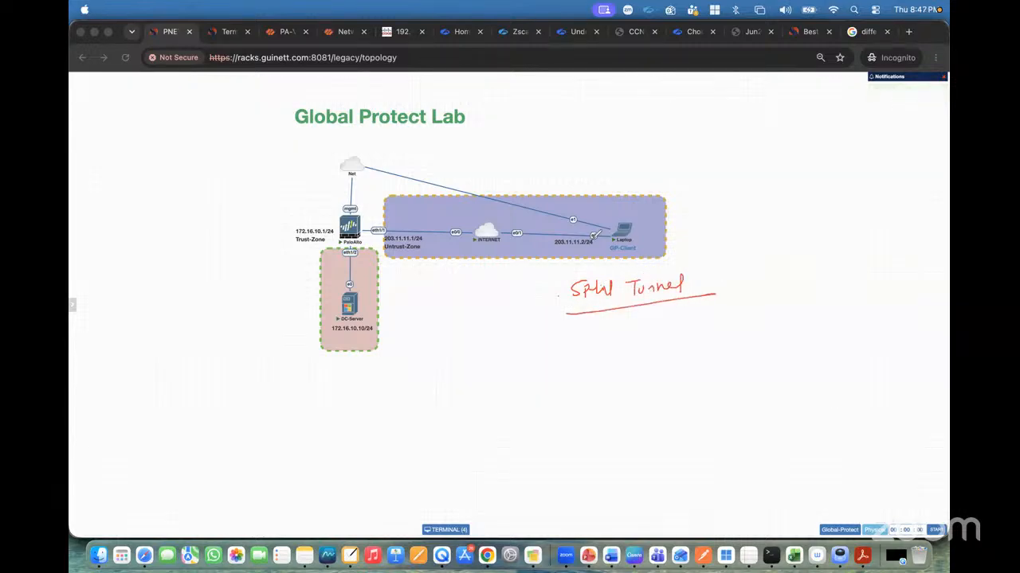
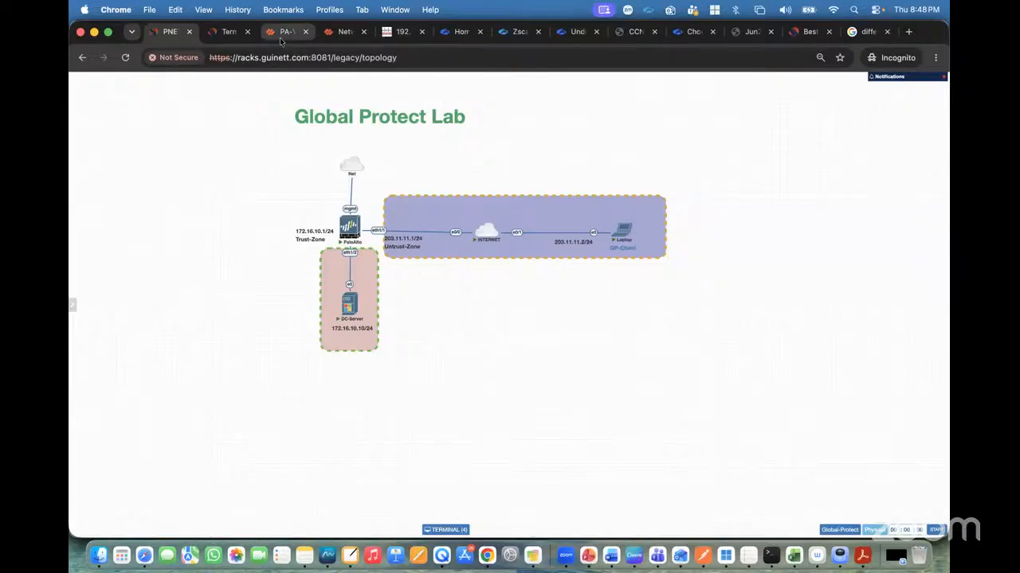
Save the GlobalProtect gateway configuration and expand the External-GW entry to review its agent client settings.
{"action": "left_click", "coordinate": [285, 31]}
{"action": "left_click", "coordinate": [651, 368]}
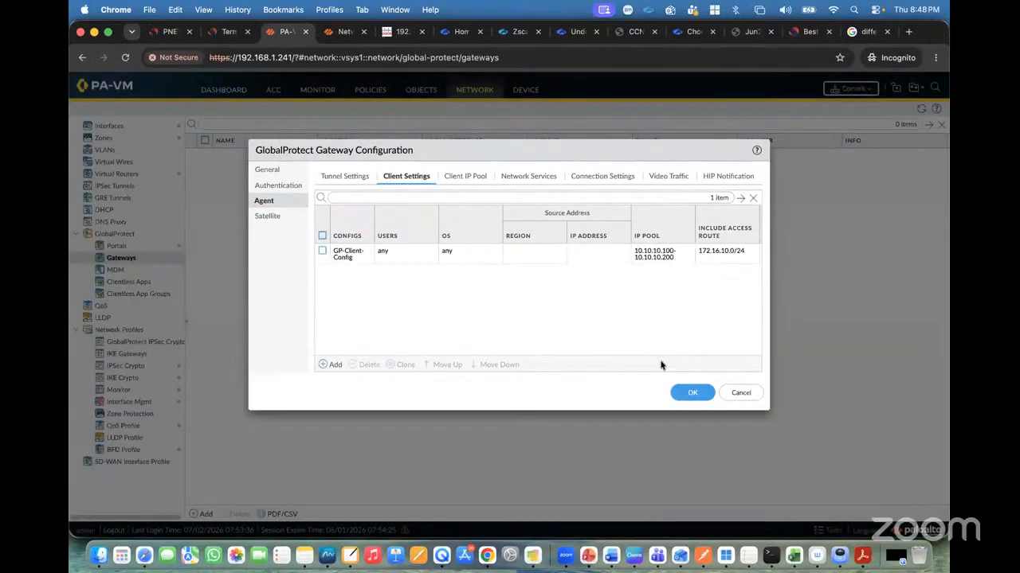
{"action": "left_click", "coordinate": [690, 391]}
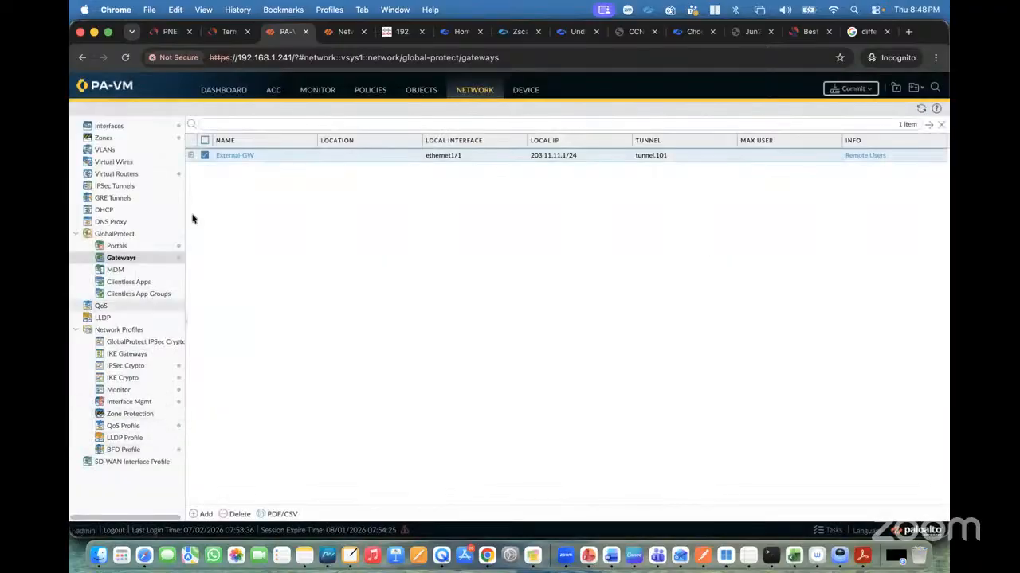
{"action": "left_click", "coordinate": [191, 155]}
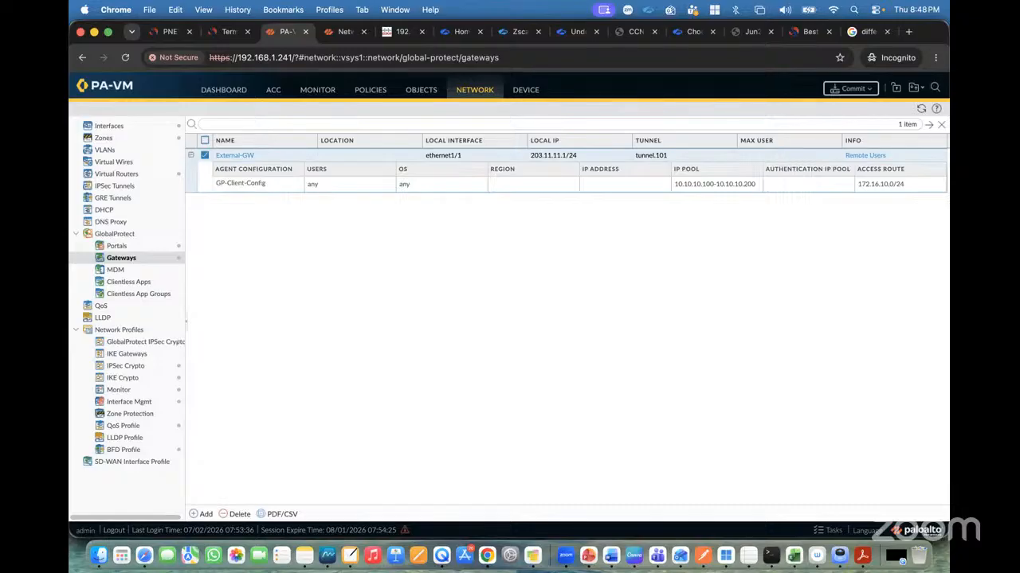
{"action": "left_click", "coordinate": [173, 35]}
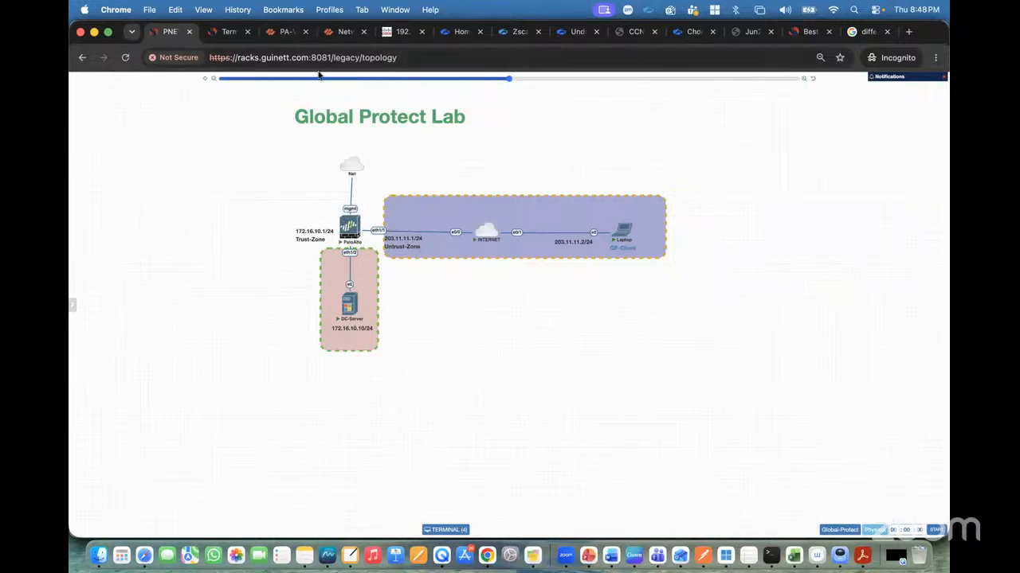
{"action": "left_click", "coordinate": [281, 32]}
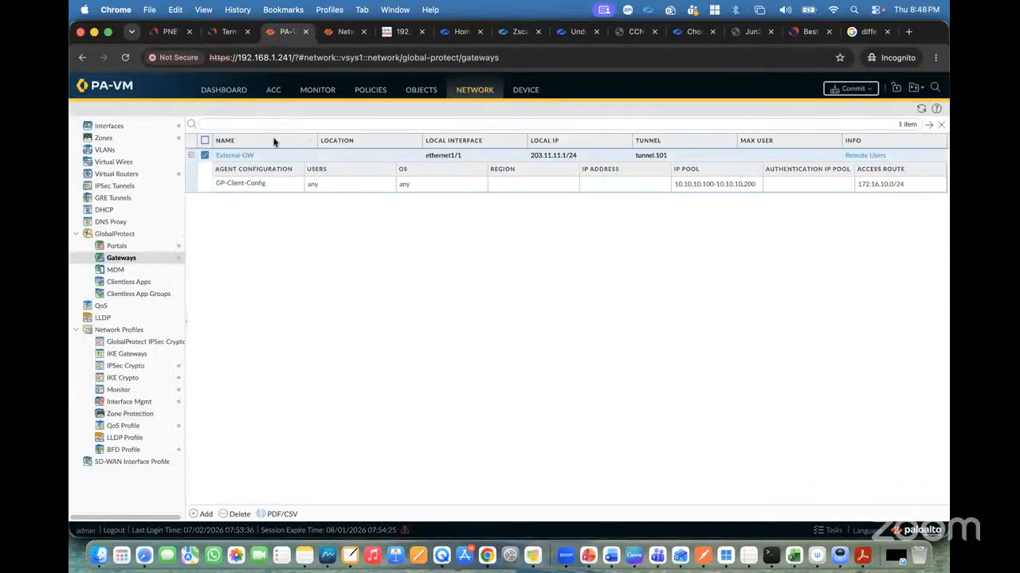
Start a new security policy rule named GP-Policy.
{"action": "left_click", "coordinate": [375, 93]}
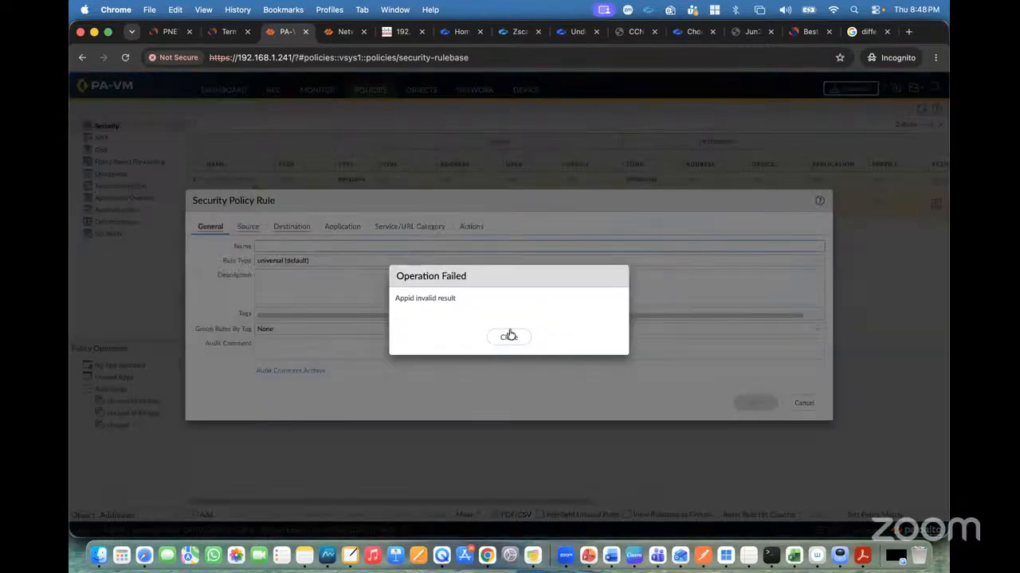
{"action": "left_click", "coordinate": [510, 336]}
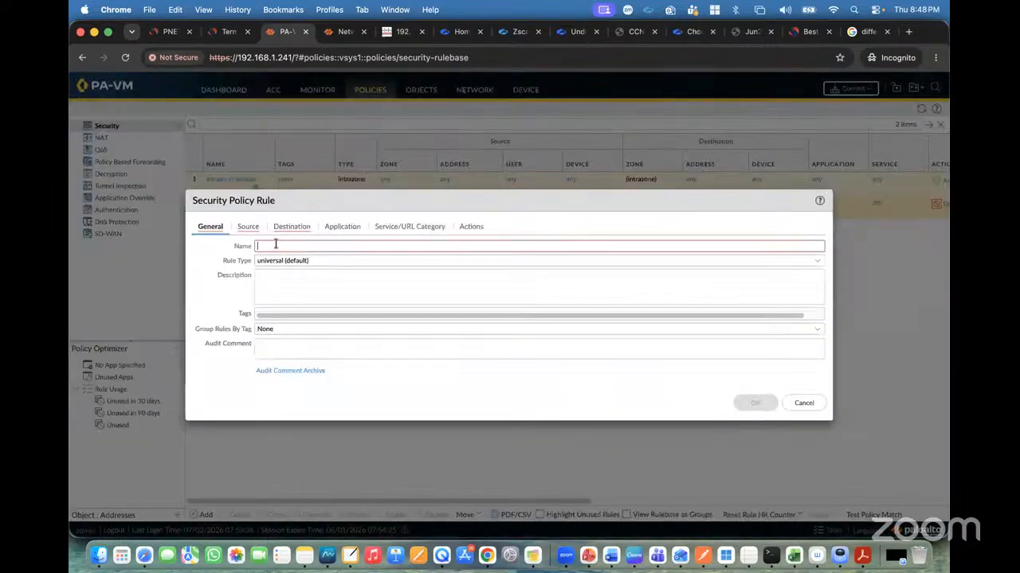
{"action": "type", "text": "GP-Policy"}
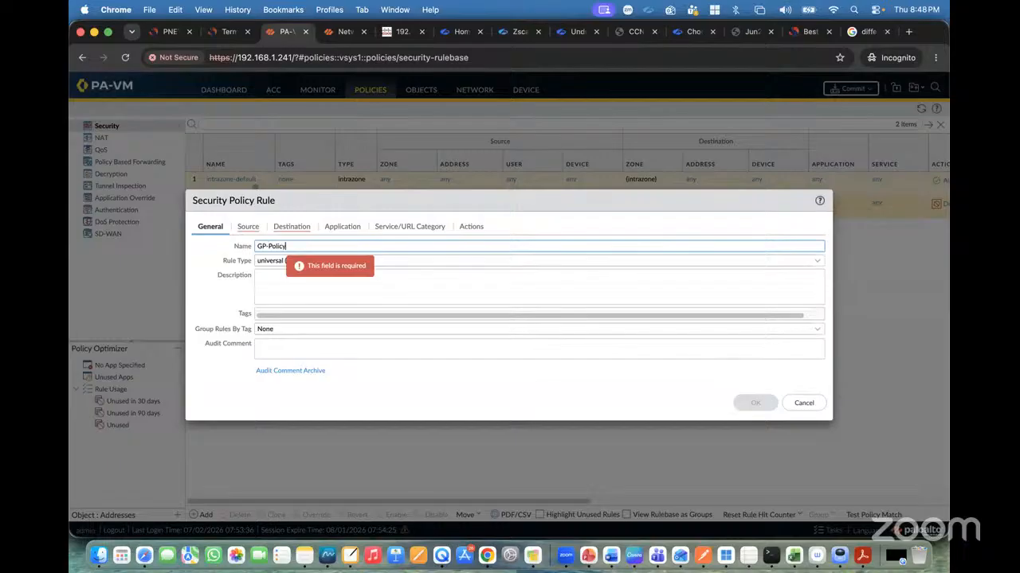
{"action": "key", "text": "super+a"}
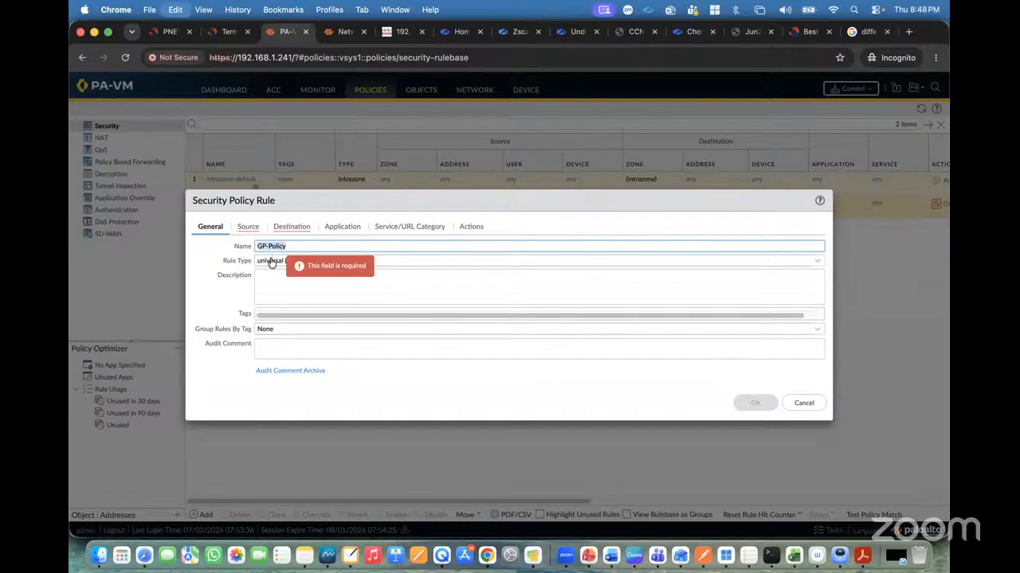
Set the GP-Policy rule's source zone to Untrust.
{"action": "left_click", "coordinate": [248, 228]}
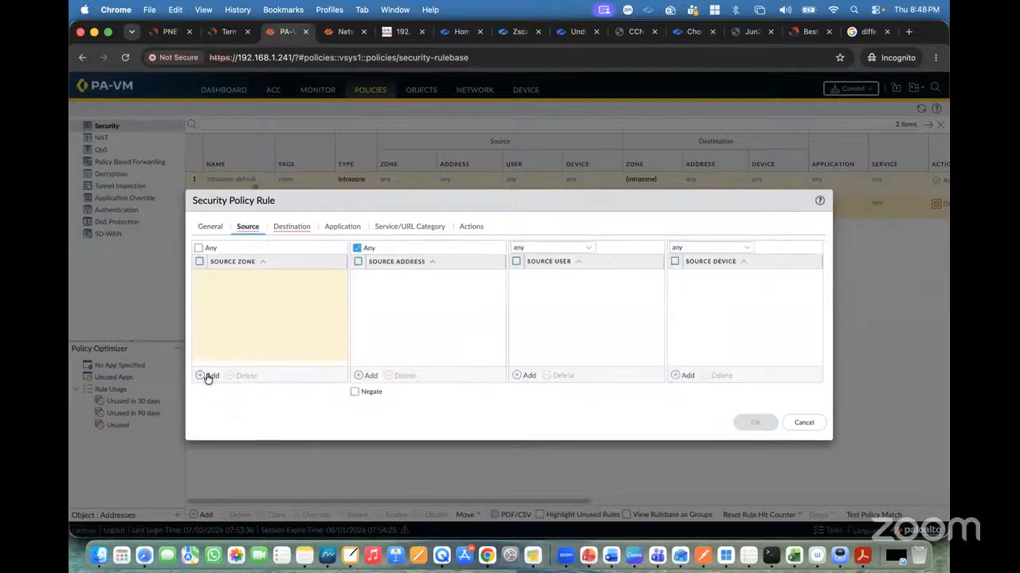
{"action": "left_click", "coordinate": [209, 375]}
{"action": "left_click", "coordinate": [229, 307]}
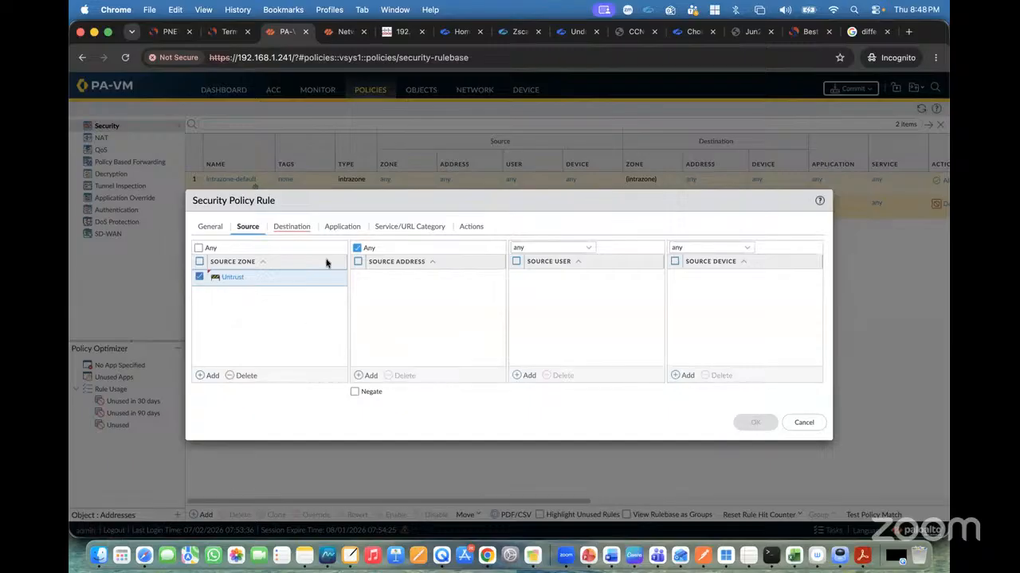
Set the rule's destination zone to Trust.
{"action": "left_click", "coordinate": [291, 228]}
{"action": "left_click", "coordinate": [211, 375]}
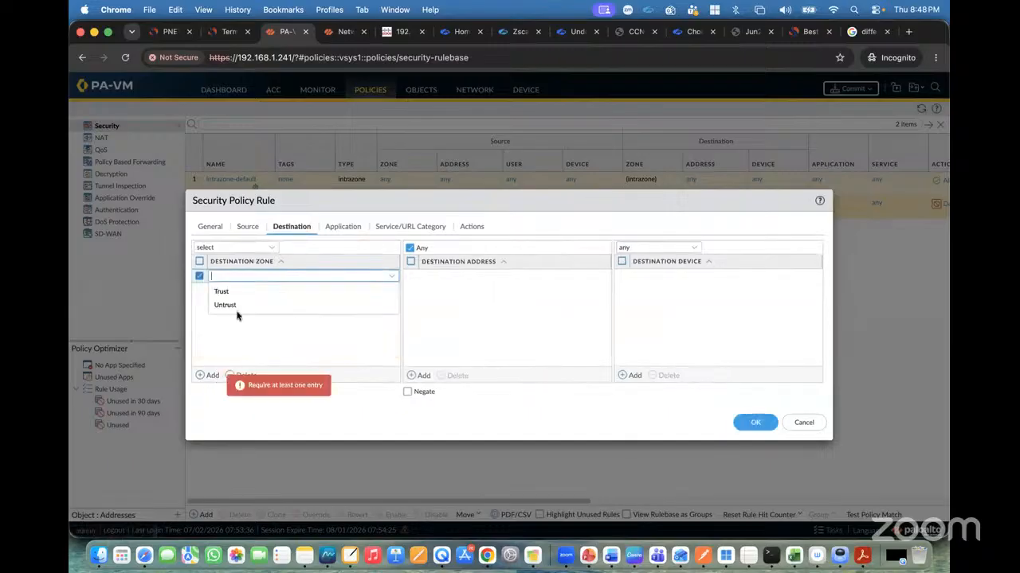
{"action": "left_click", "coordinate": [225, 295]}
Add 172.16.10.0/24 as the rule's destination address.
{"action": "left_click", "coordinate": [412, 375]}
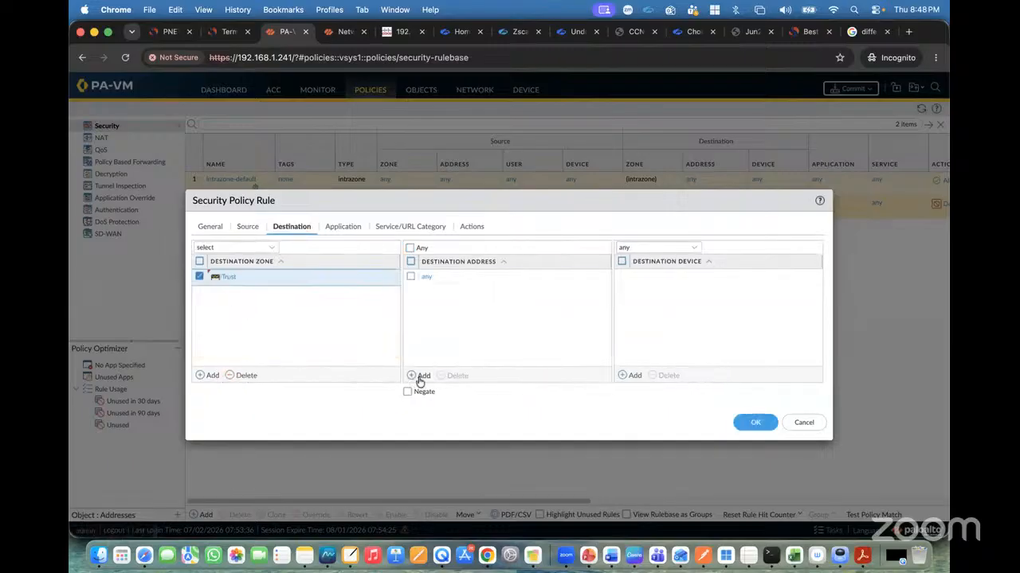
{"action": "type", "text": "172.16"}
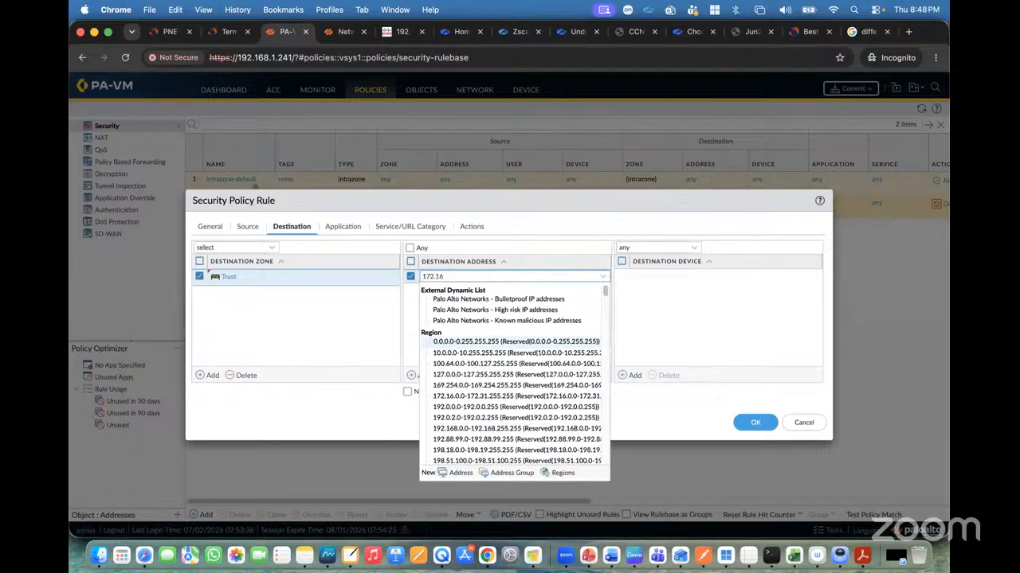
{"action": "type", "text": ".10"}
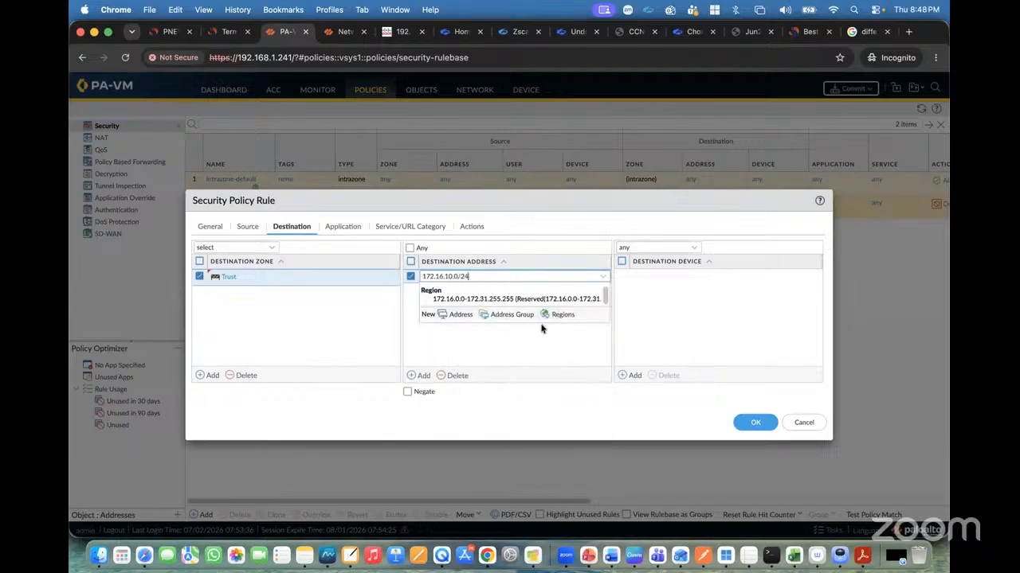
{"action": "type", "text": ".0/24"}
{"action": "left_click", "coordinate": [507, 344]}
Review the rule's application, service and action settings, keeping Allow, and save the GP-Policy rule.
{"action": "left_click", "coordinate": [352, 233]}
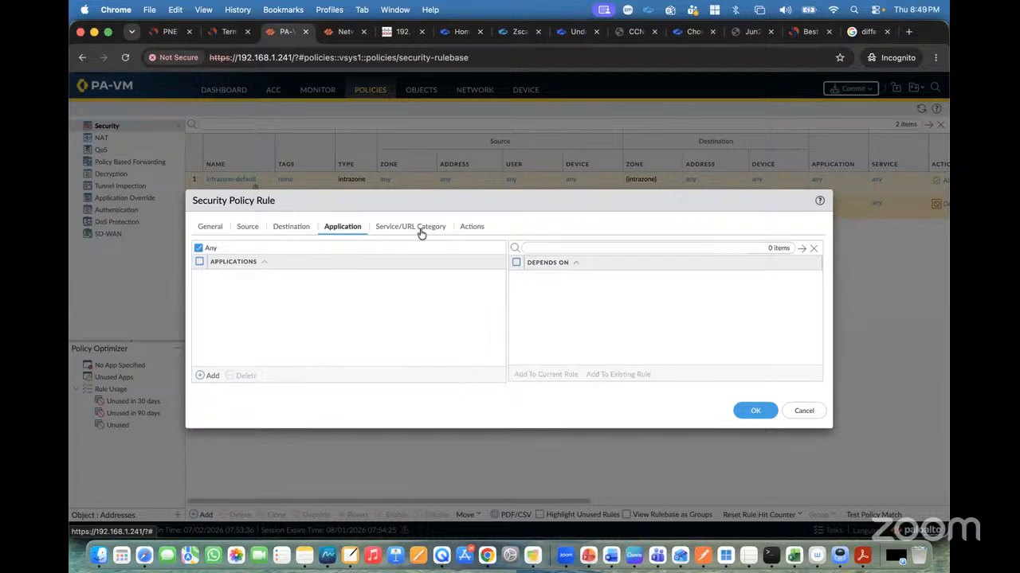
{"action": "left_click", "coordinate": [421, 229]}
{"action": "left_click", "coordinate": [466, 227]}
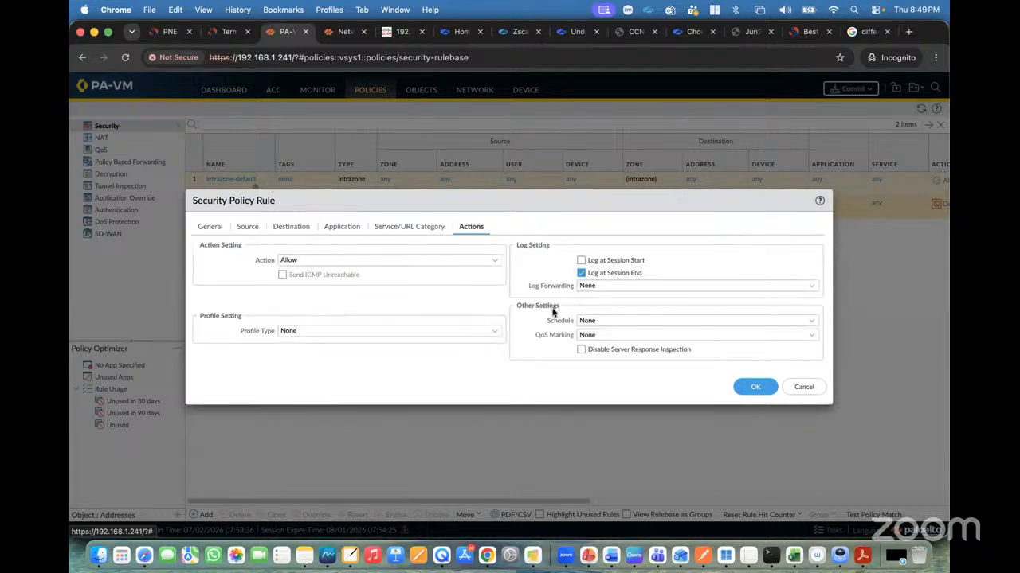
{"action": "left_click", "coordinate": [746, 384]}
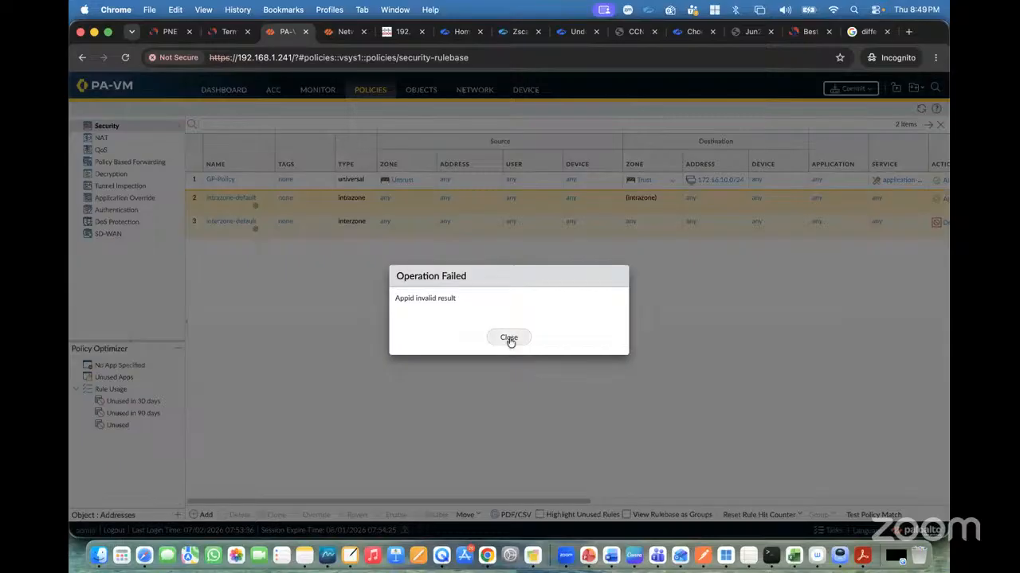
Commit all configuration changes to the firewall.
{"action": "left_click", "coordinate": [508, 339]}
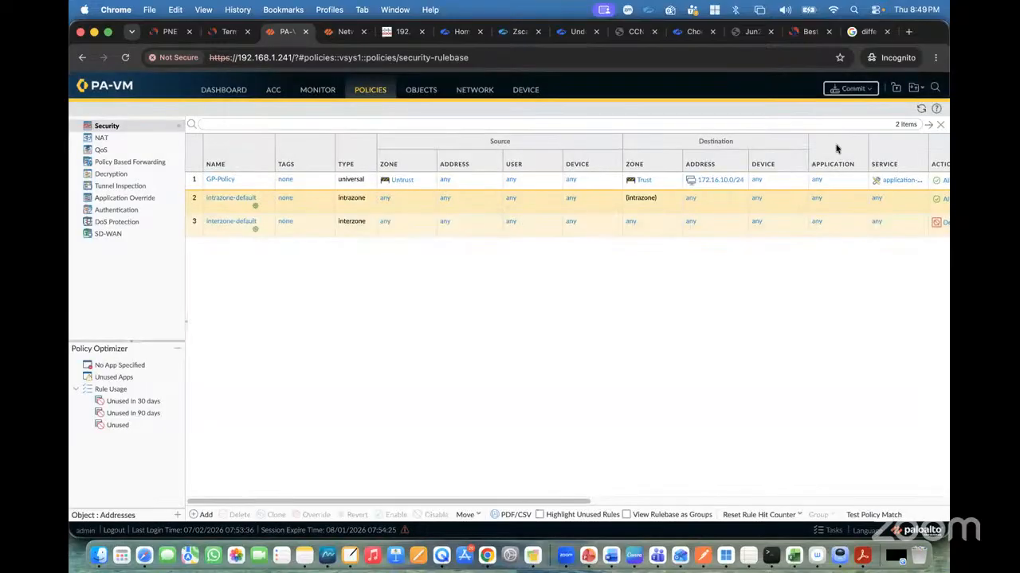
{"action": "left_click", "coordinate": [850, 89]}
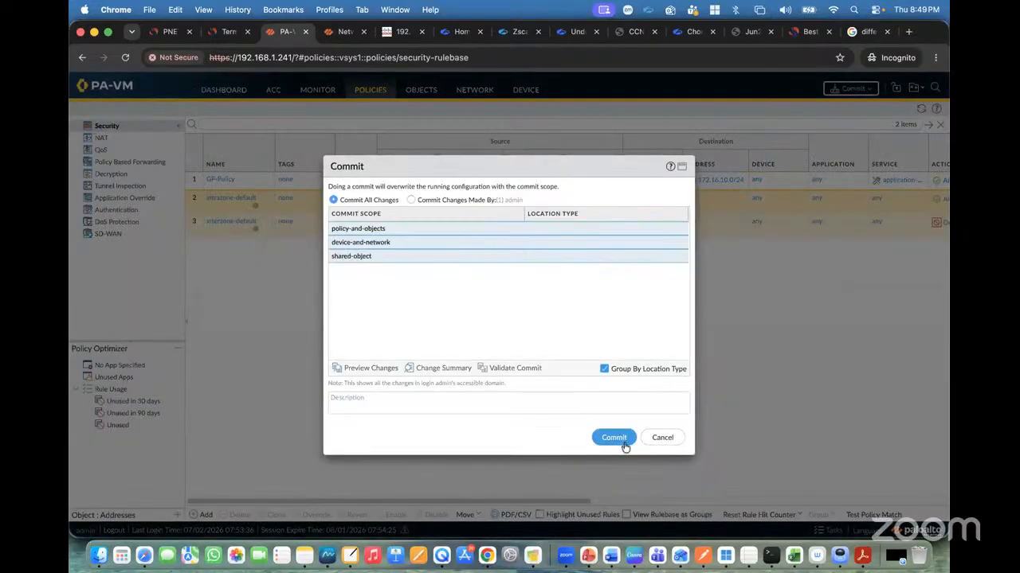
{"action": "left_click", "coordinate": [625, 446]}
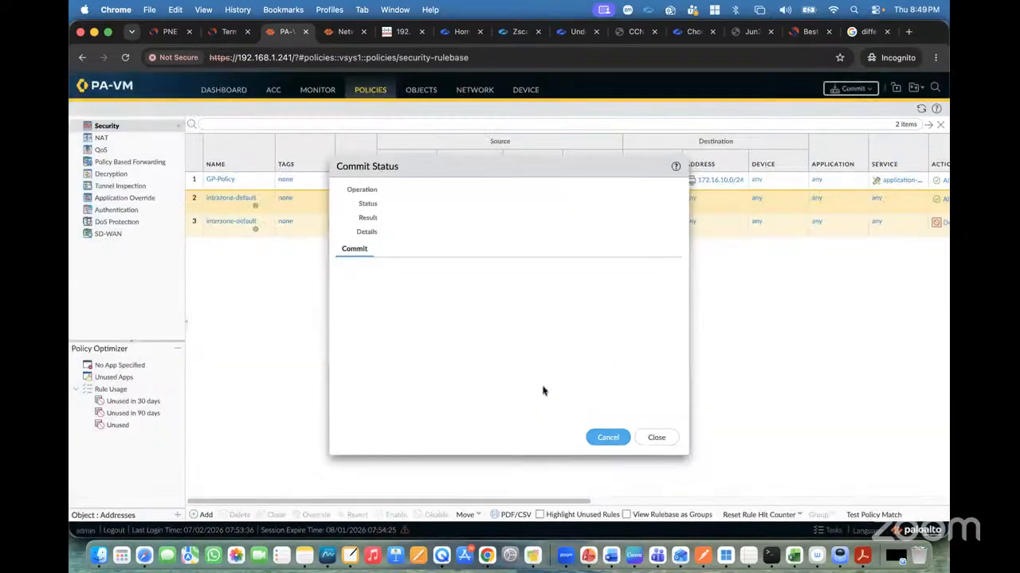
Check the GlobalProtect feature on the tunnel.101 interface while the commit finishes, then close the commit status.
{"action": "left_click", "coordinate": [473, 90]}
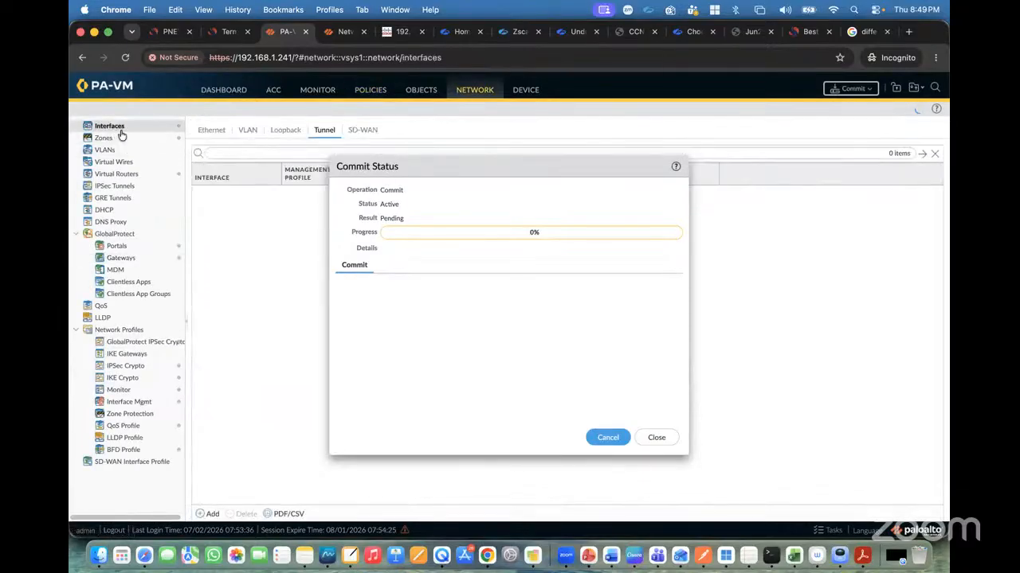
{"action": "left_click_drag", "start_coordinate": [444, 166], "coordinate": [532, 255]}
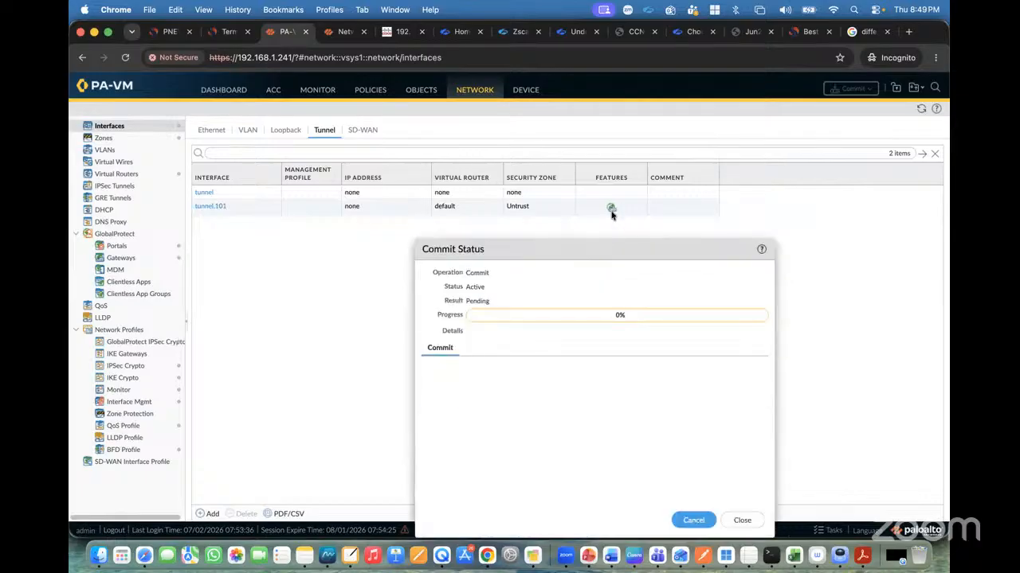
{"action": "mouse_move", "coordinate": [614, 213]}
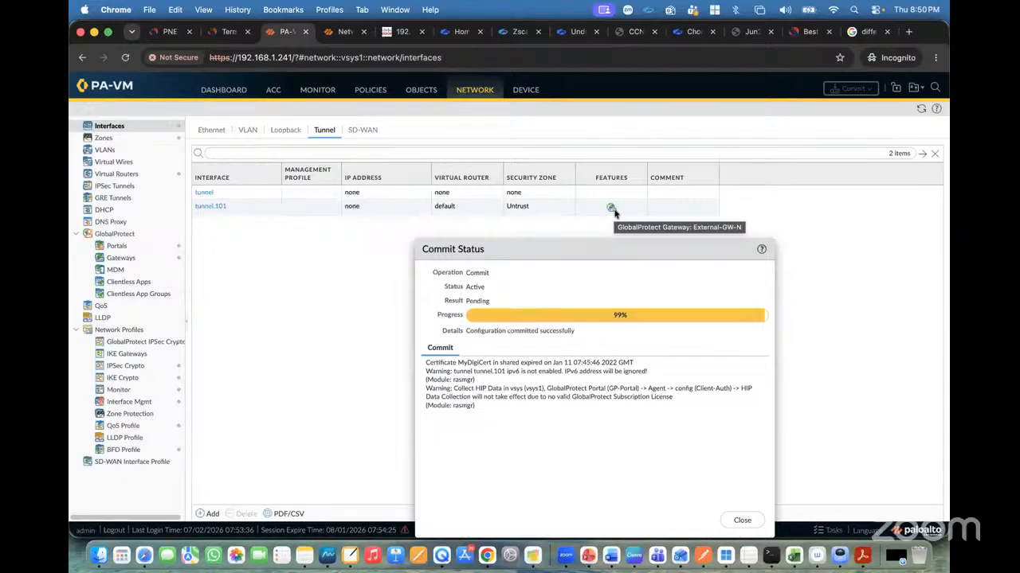
{"action": "left_click", "coordinate": [741, 520]}
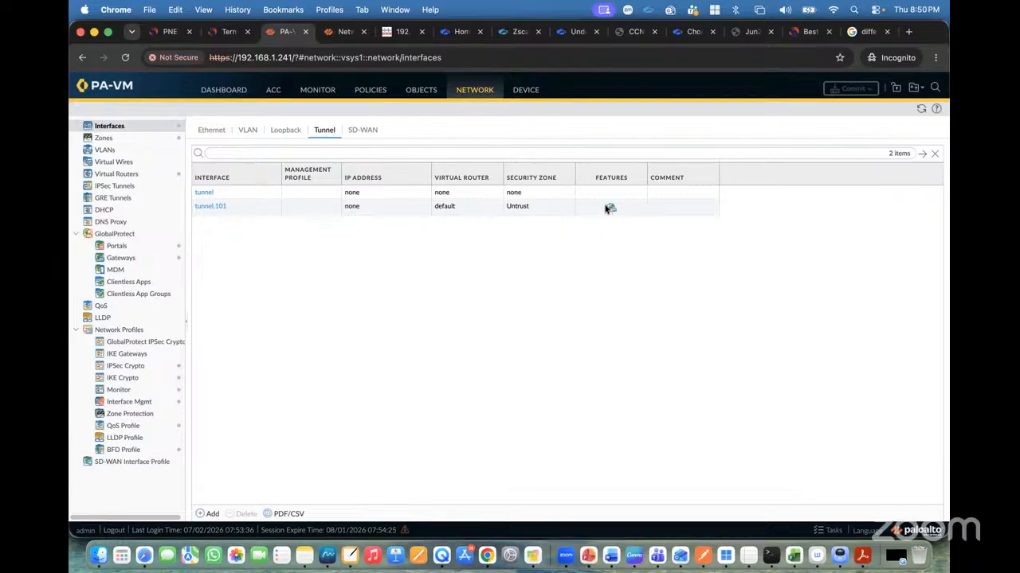
Open the GP-Client laptop console, allow network discovery, and minimize the command prompt.
{"action": "left_click", "coordinate": [160, 34]}
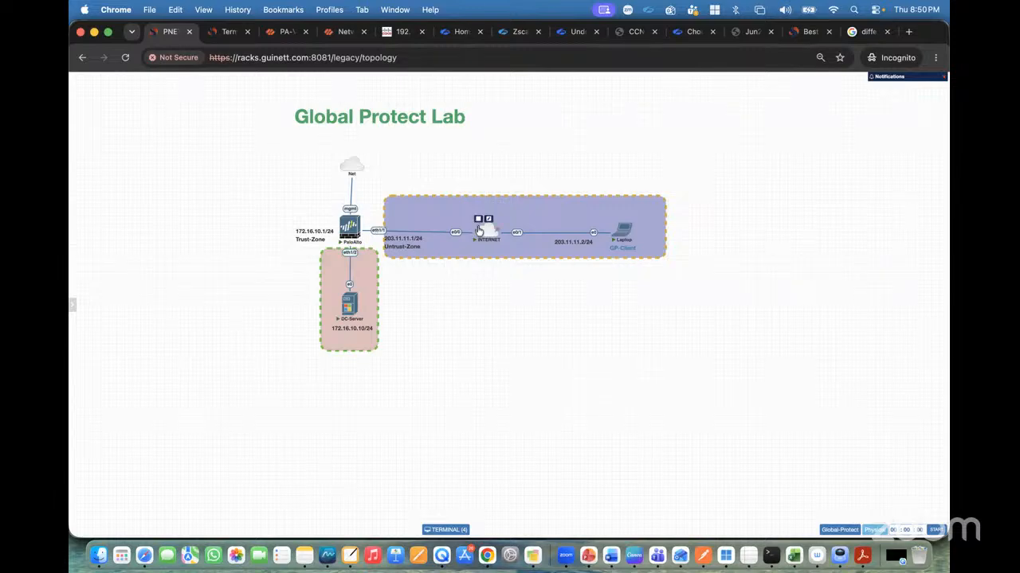
{"action": "left_click", "coordinate": [625, 232]}
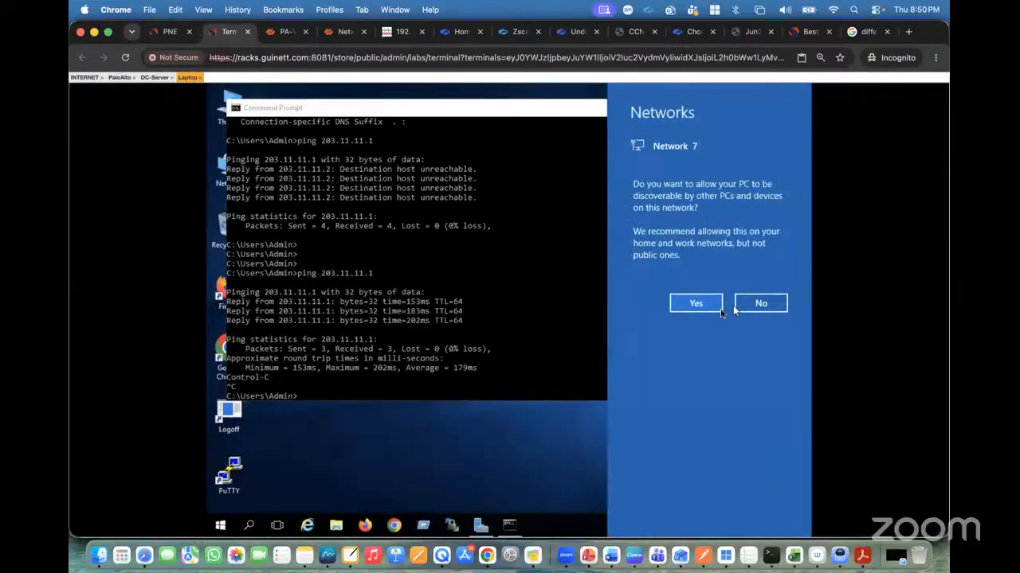
{"action": "left_click", "coordinate": [680, 303]}
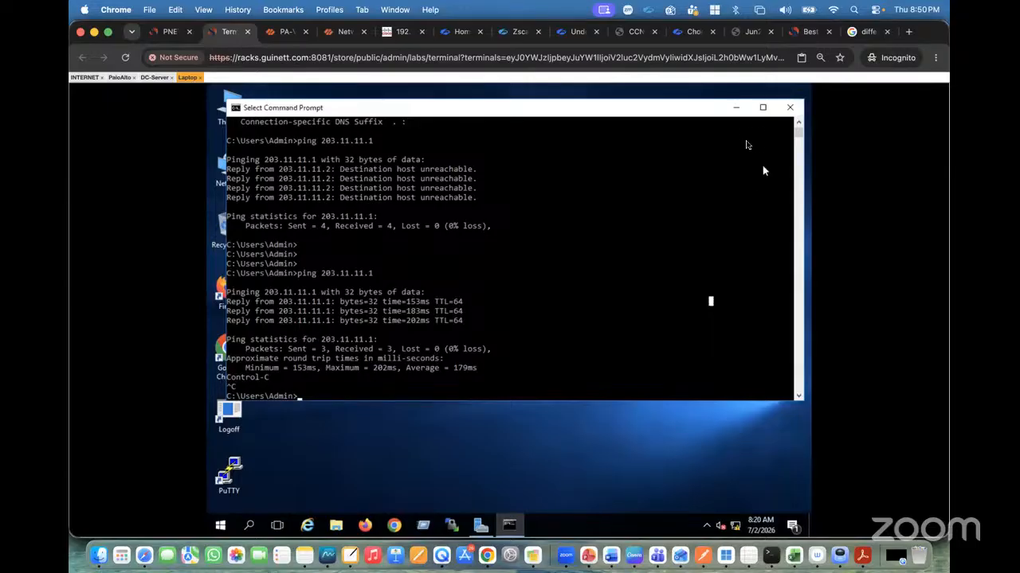
{"action": "left_click", "coordinate": [736, 107]}
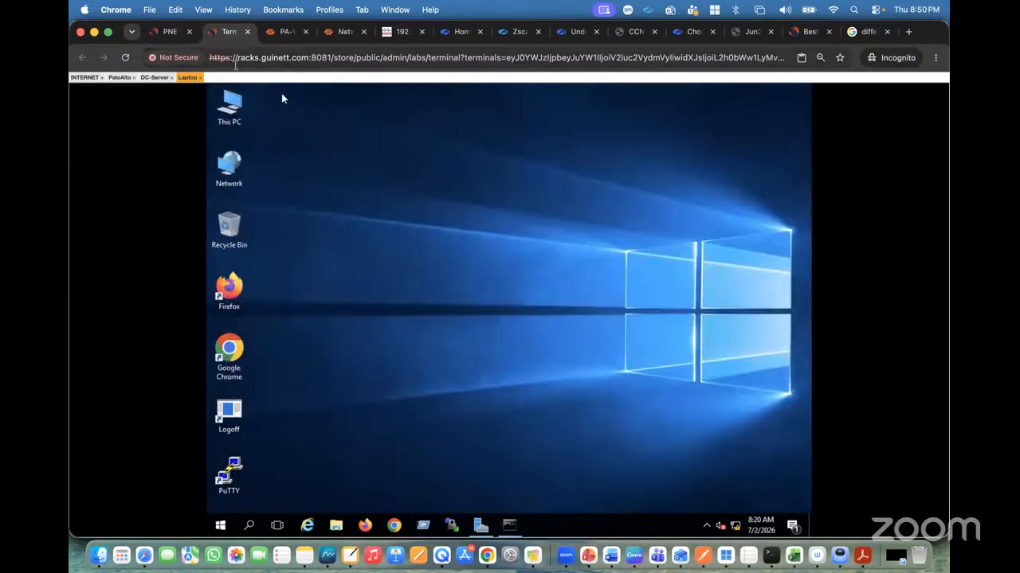
{"action": "left_click", "coordinate": [170, 33]}
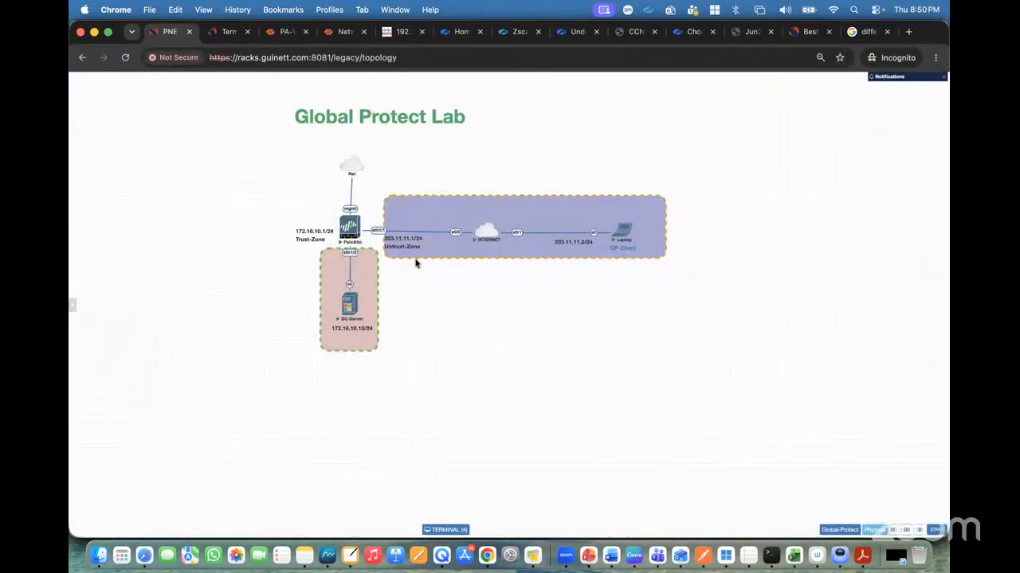
Search the web for "global protect" and view its image results.
{"action": "left_click", "coordinate": [859, 40]}
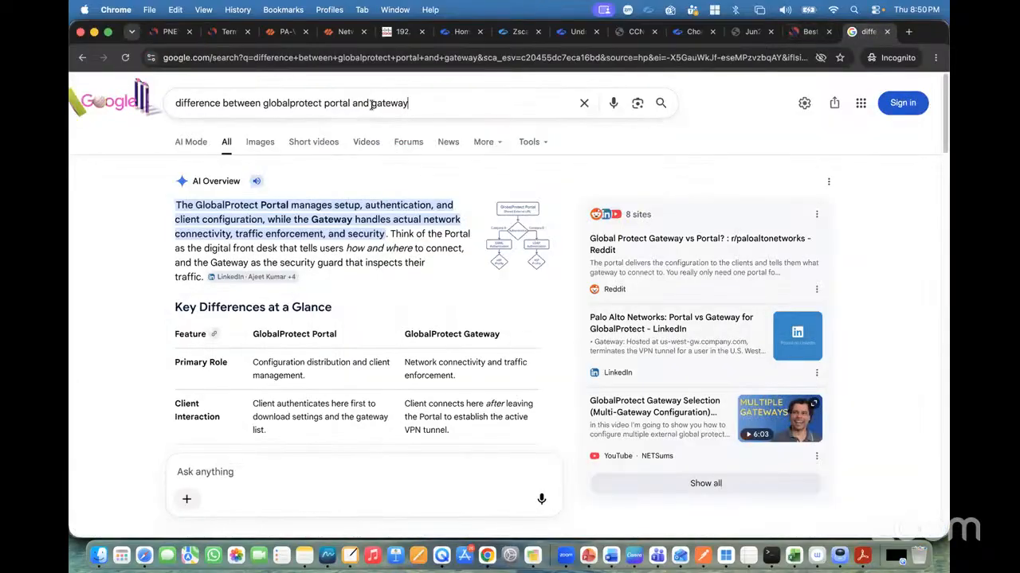
{"action": "left_click", "coordinate": [584, 105]}
{"action": "type", "text": "globl"}
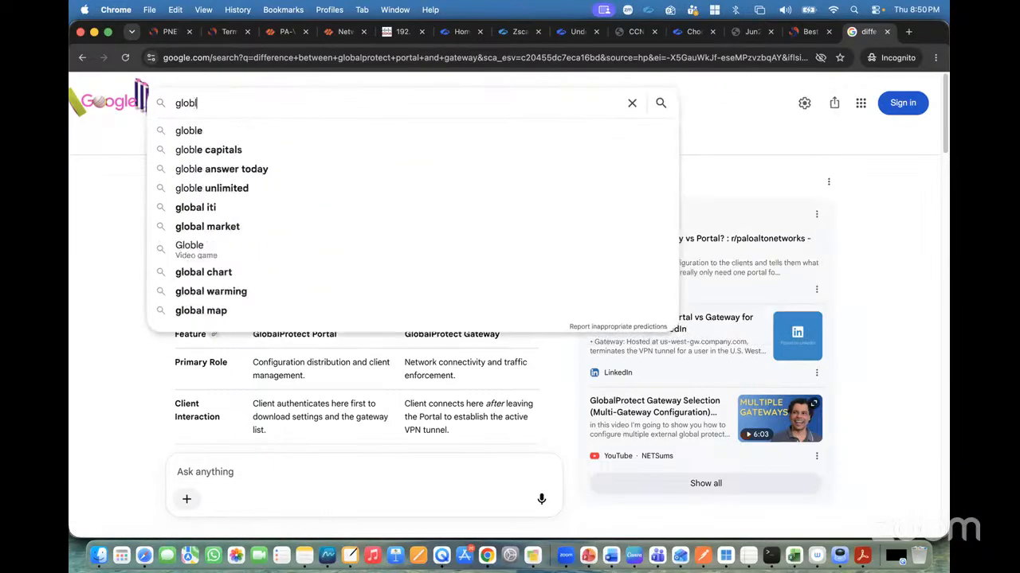
{"action": "key", "text": "BackSpace"}
{"action": "type", "text": "al pro"}
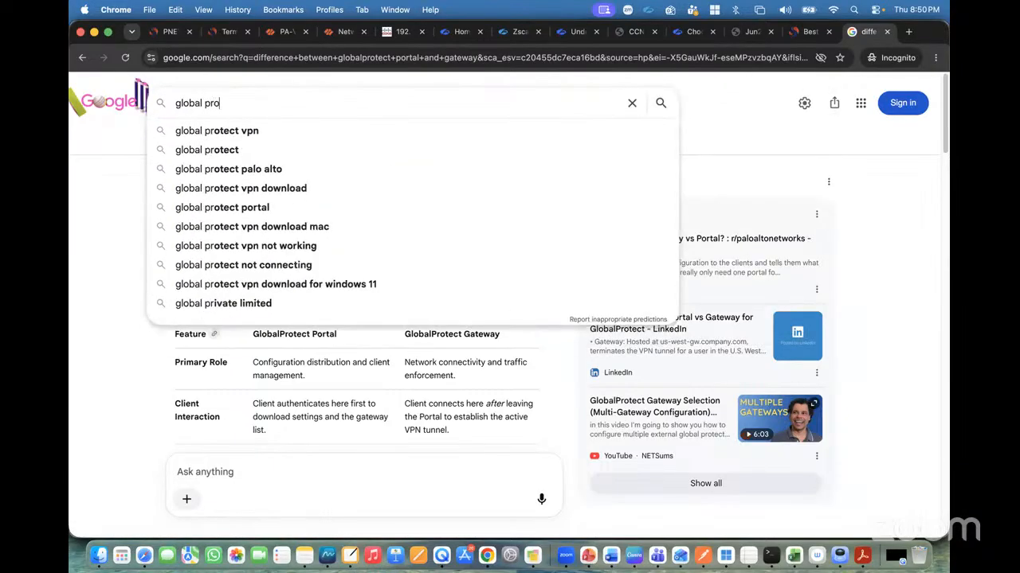
{"action": "type", "text": "tect"}
{"action": "key", "text": "Return"}
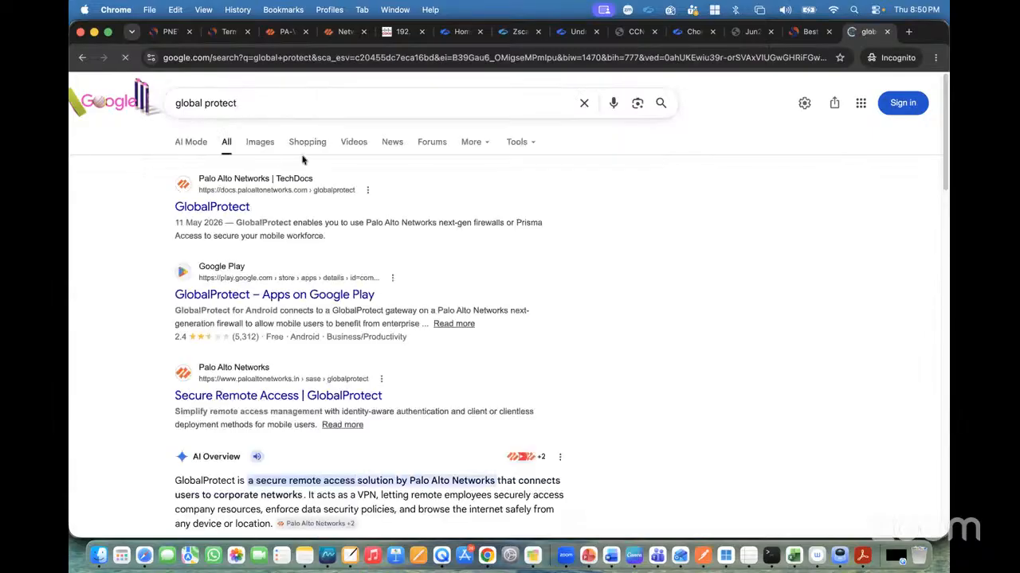
{"action": "left_click", "coordinate": [260, 141]}
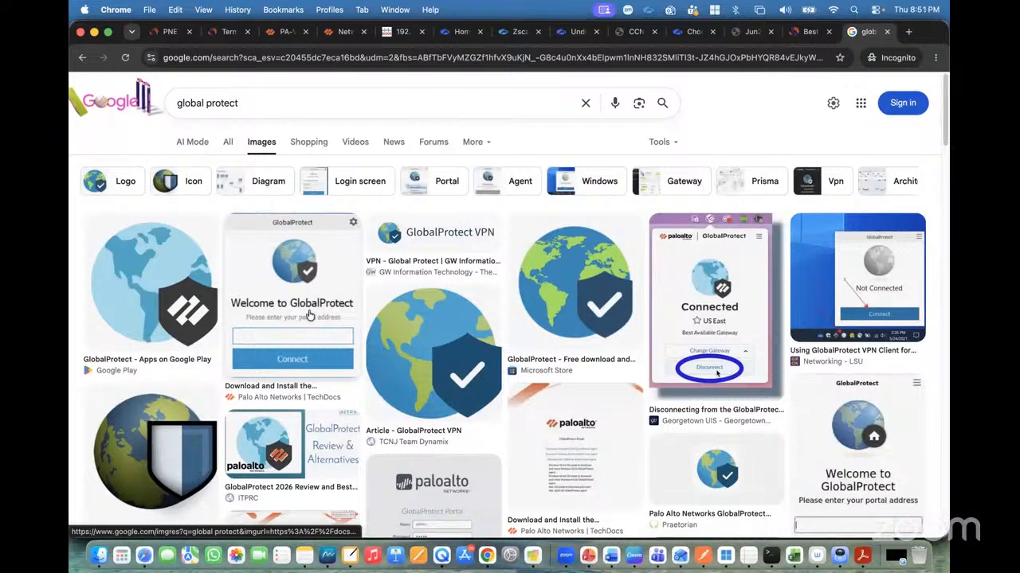
{"action": "left_click", "coordinate": [283, 31]}
{"action": "left_click", "coordinate": [168, 35]}
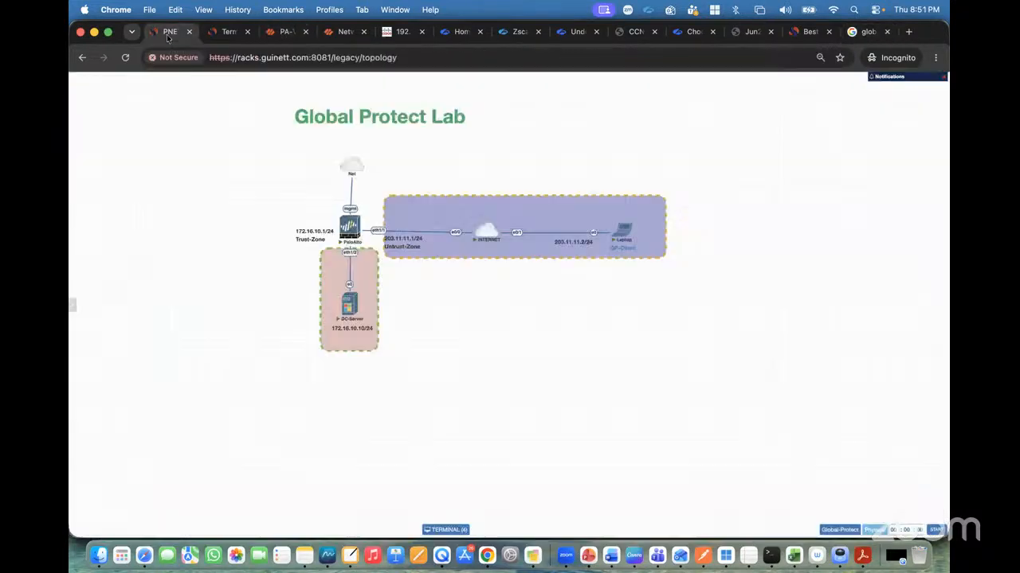
{"action": "left_click", "coordinate": [623, 235]}
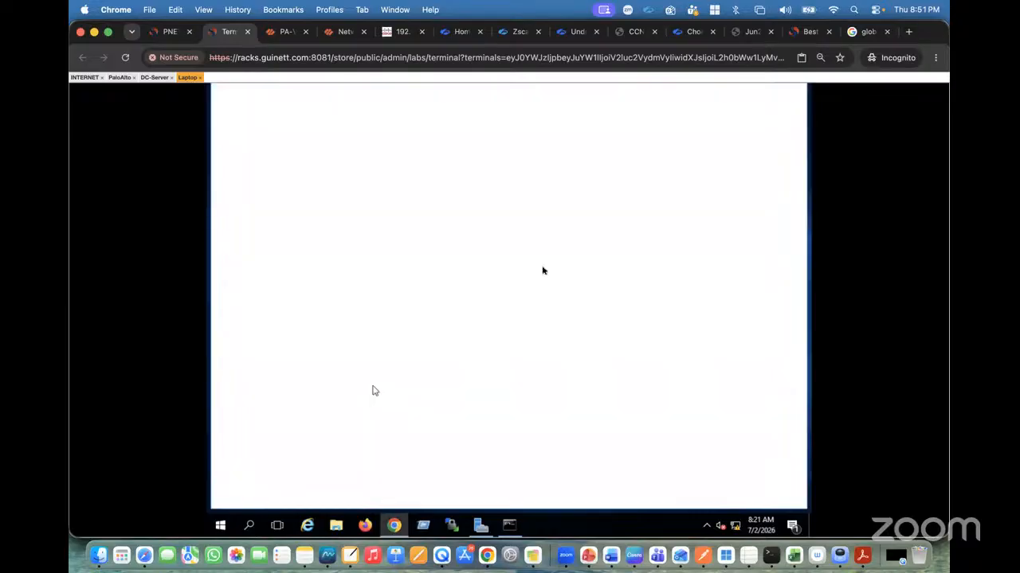
{"action": "left_click", "coordinate": [784, 150]}
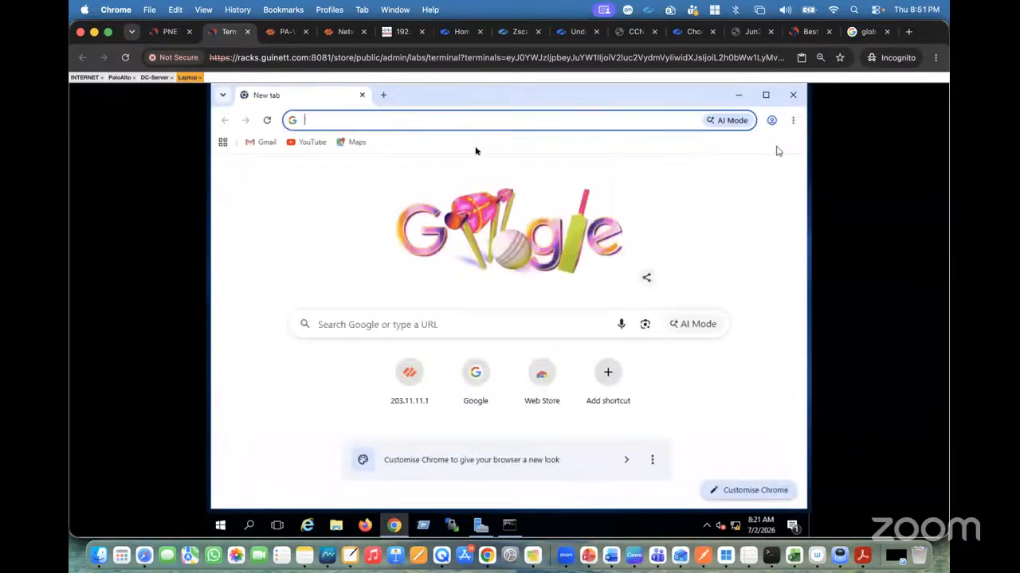
{"action": "left_click", "coordinate": [388, 129]}
{"action": "type", "text": "htt"}
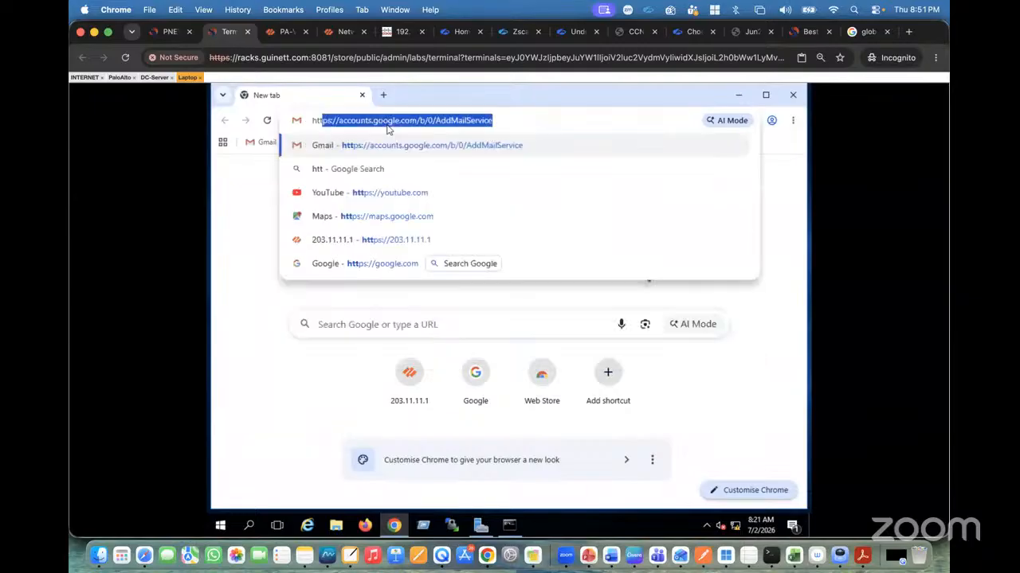
{"action": "left_click", "coordinate": [386, 247]}
{"action": "left_click", "coordinate": [358, 445]}
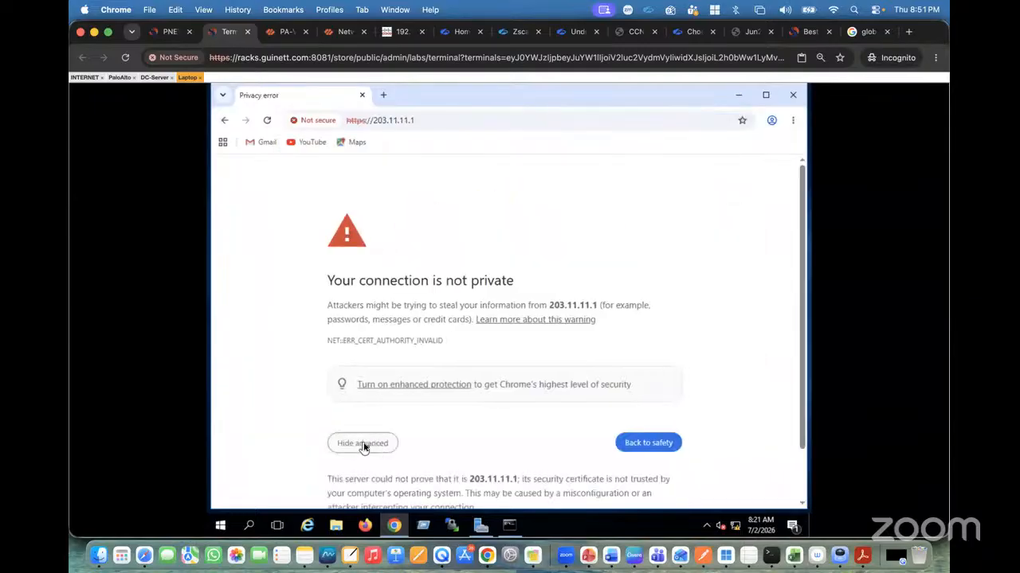
{"action": "scroll", "coordinate": [451, 411], "scroll_direction": "down", "scroll_amount": 2}
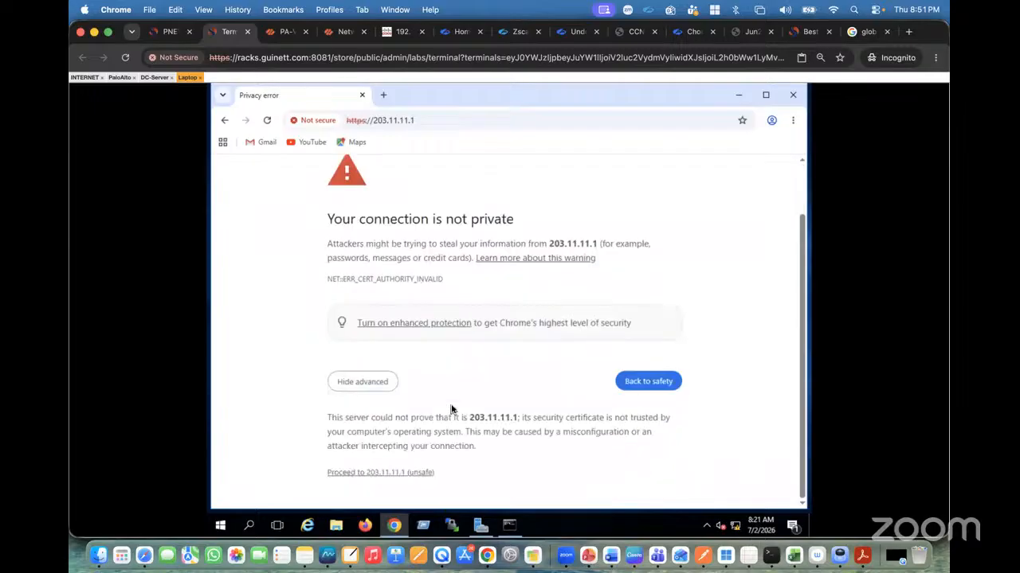
{"action": "left_click", "coordinate": [398, 472]}
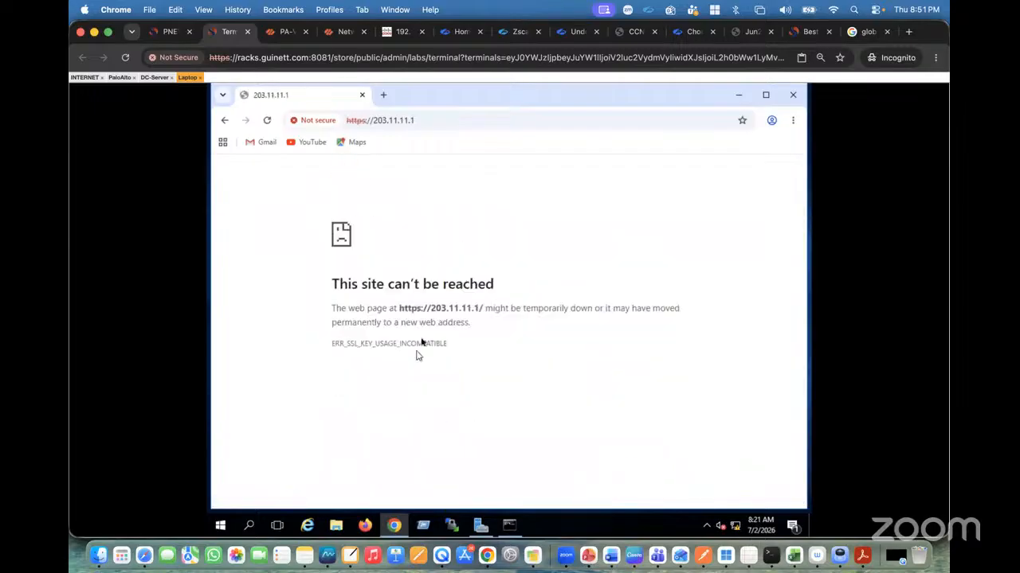
{"action": "left_click", "coordinate": [364, 532]}
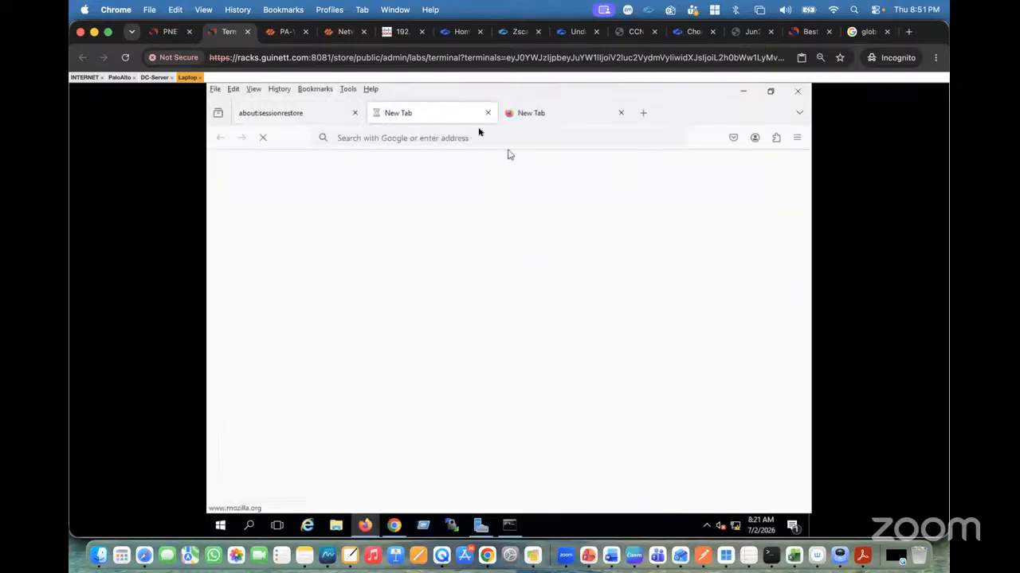
{"action": "left_click", "coordinate": [487, 117]}
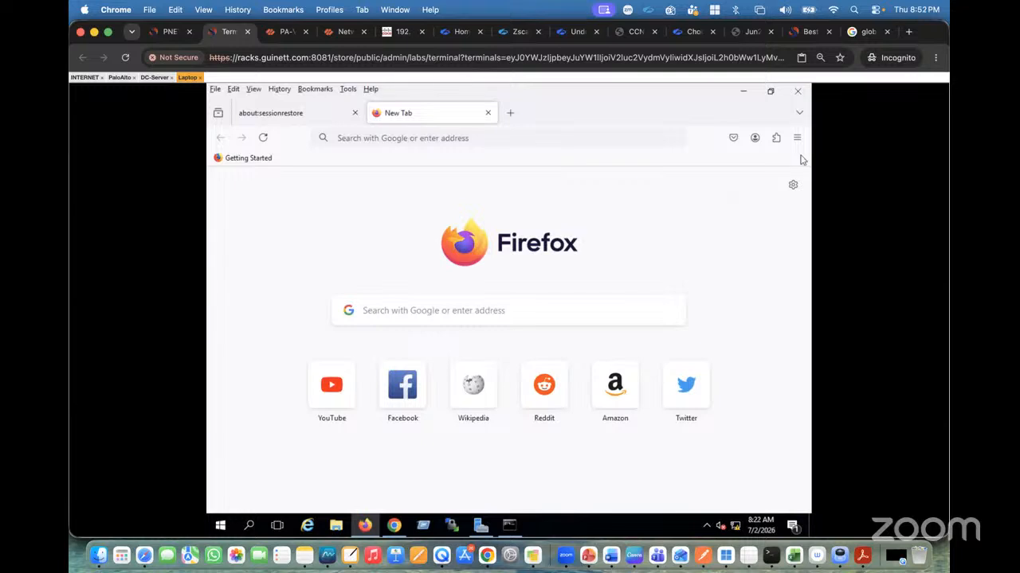
{"action": "left_click", "coordinate": [412, 143]}
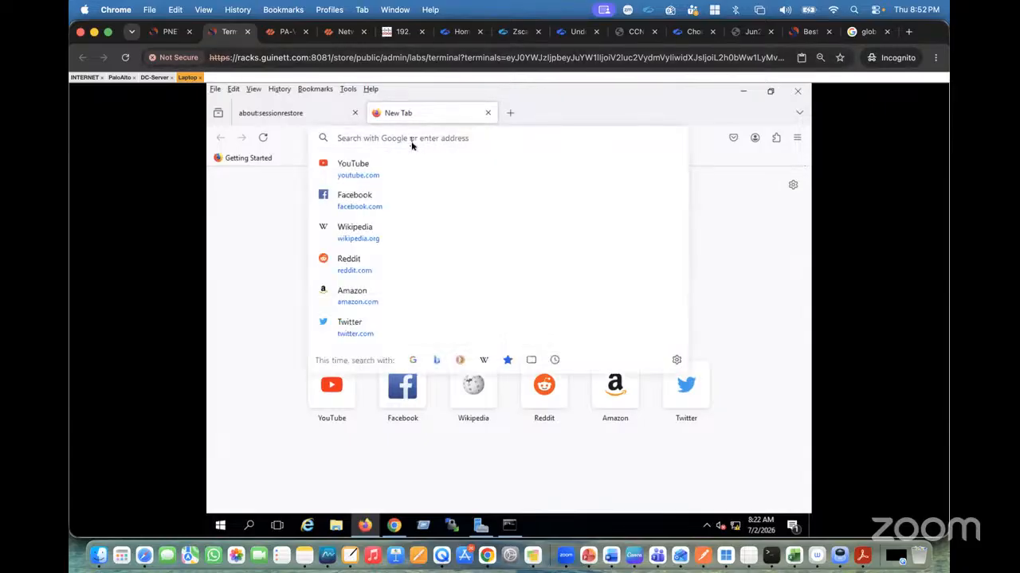
{"action": "type", "text": "htt"}
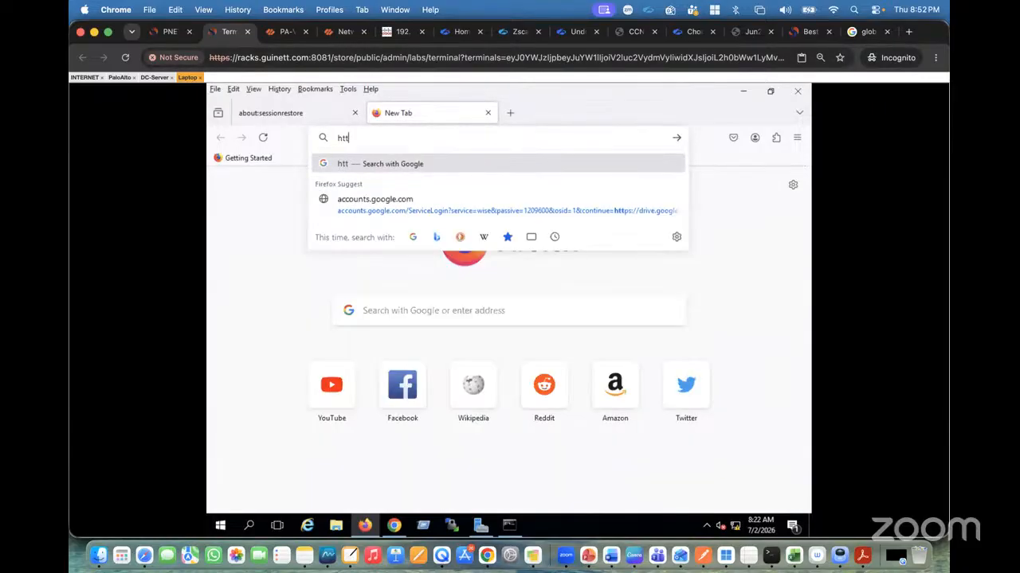
{"action": "type", "text": "ps://203.11.11.1/"}
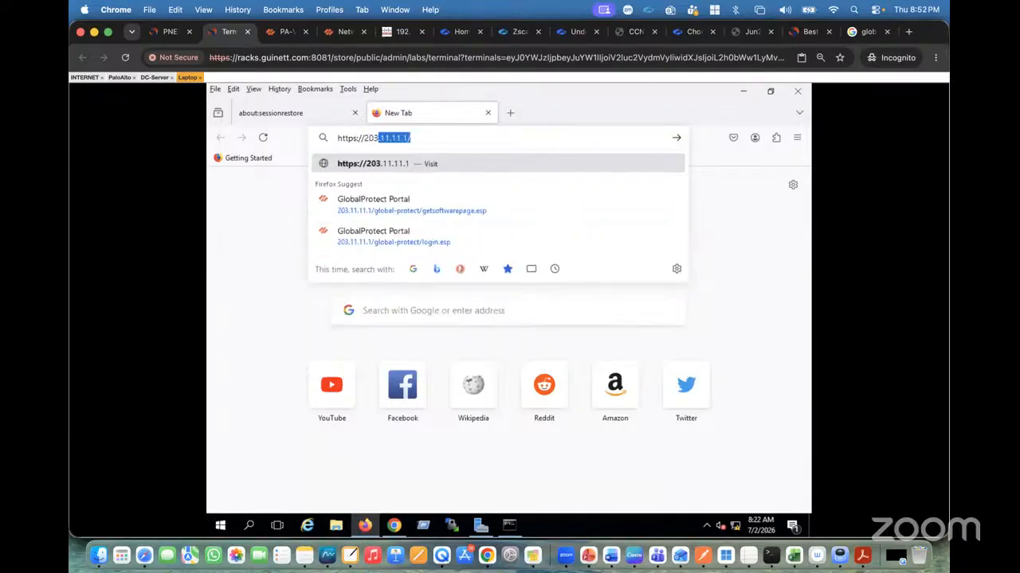
{"action": "key", "text": "Return"}
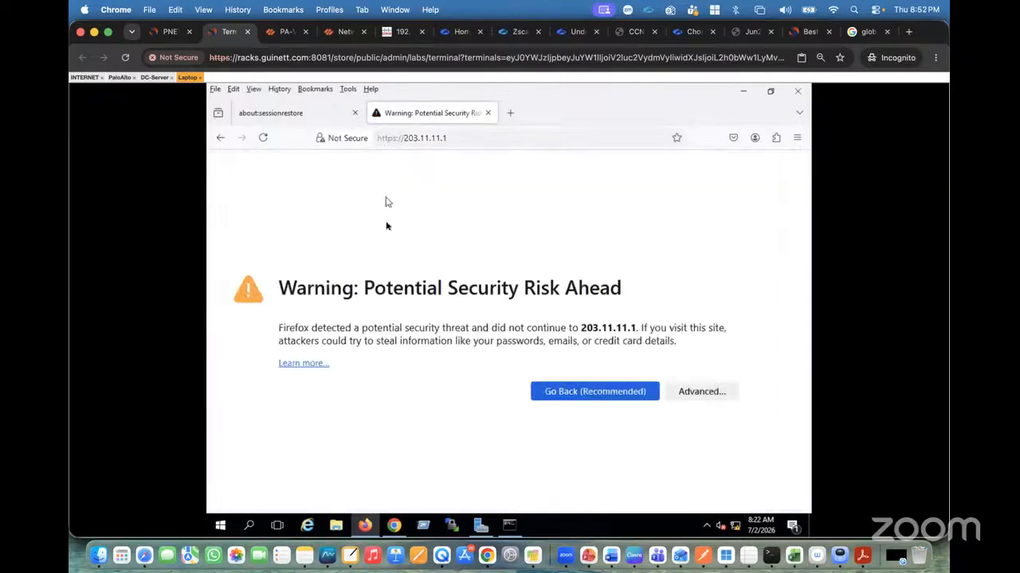
Accept the self-signed certificate risk to load the GlobalProtect Portal and close the session restore tab.
{"action": "left_click", "coordinate": [699, 393]}
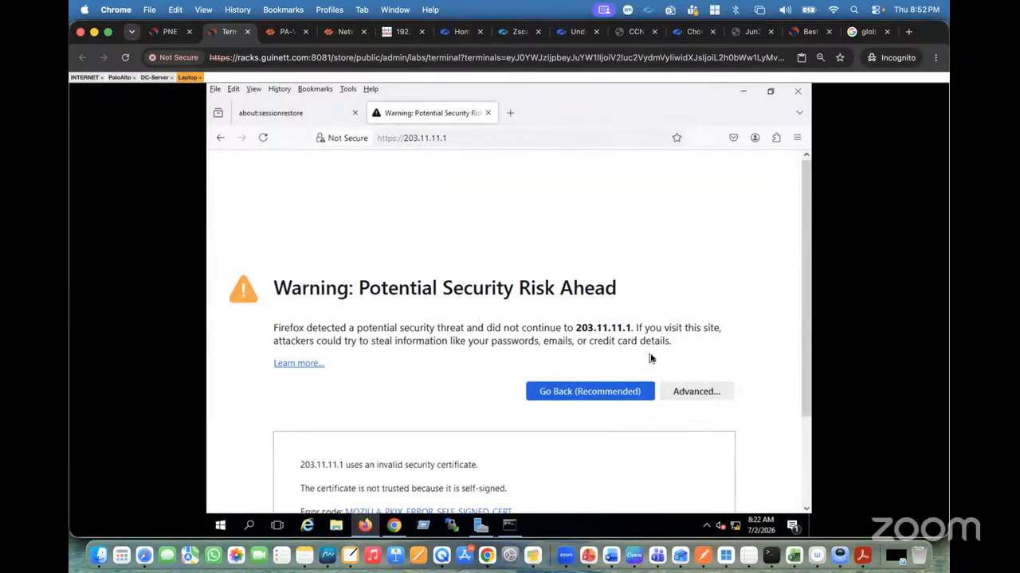
{"action": "scroll", "coordinate": [652, 358], "scroll_direction": "down", "scroll_amount": 3}
{"action": "left_click", "coordinate": [653, 471]}
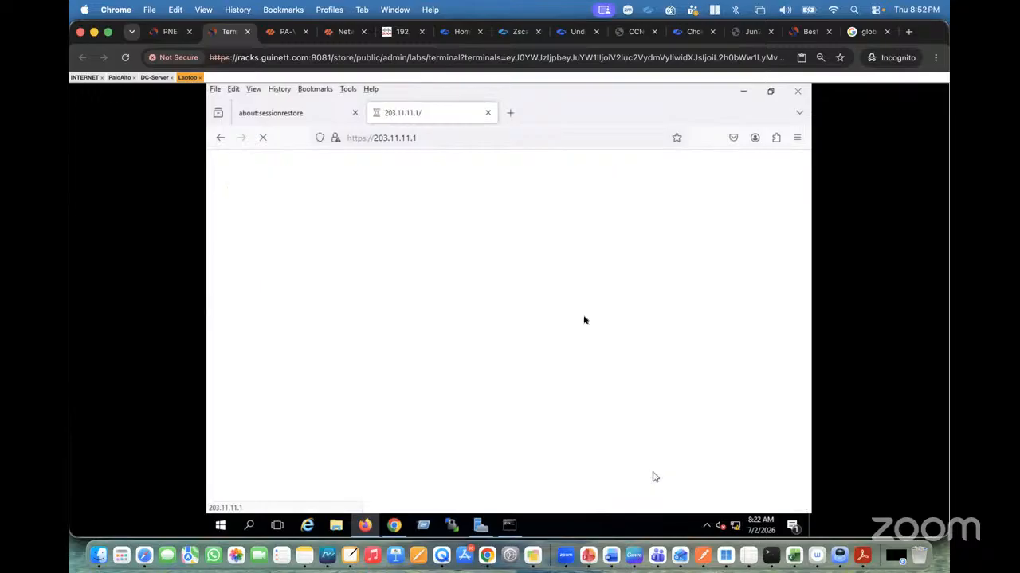
{"action": "left_click", "coordinate": [355, 112]}
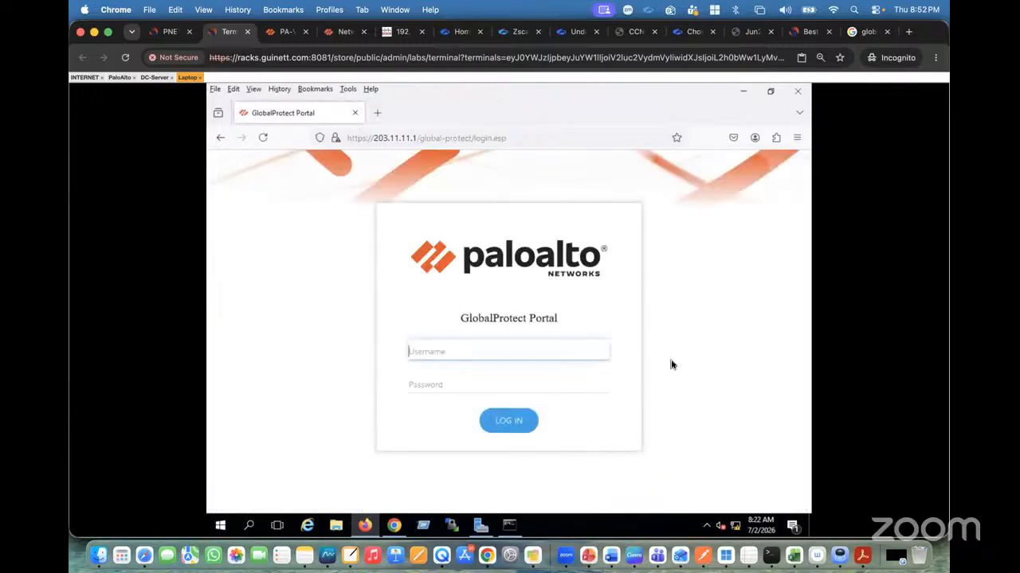
Log in to the GlobalProtect Portal with the VPN user's username and password.
{"action": "type", "text": "Anuj"}
{"action": "key", "text": "Tab"}
{"action": "type", "text": "p"}
{"action": "type", "text": "••••••"}
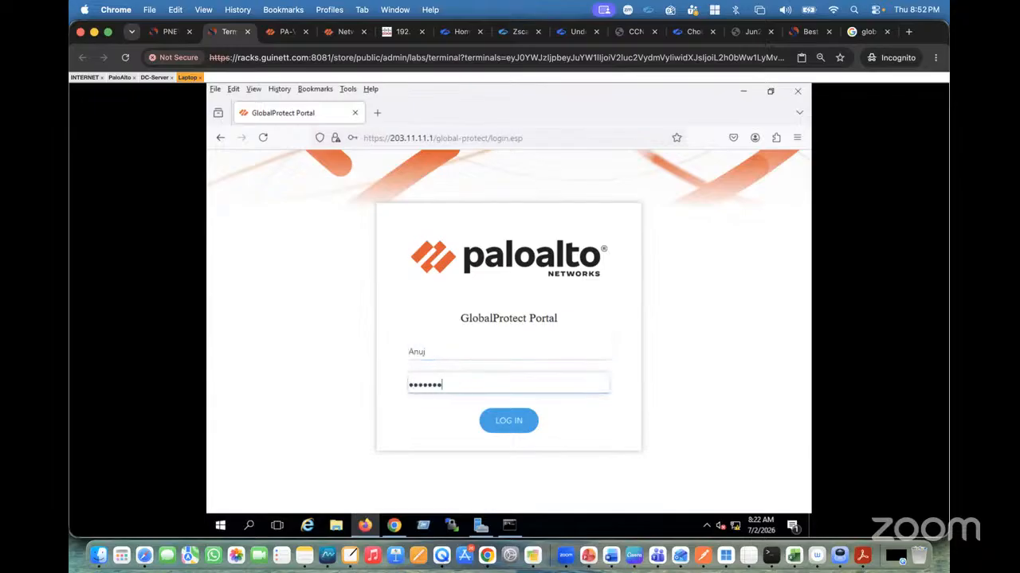
{"action": "type", "text": "•••"}
{"action": "left_click", "coordinate": [508, 421]}
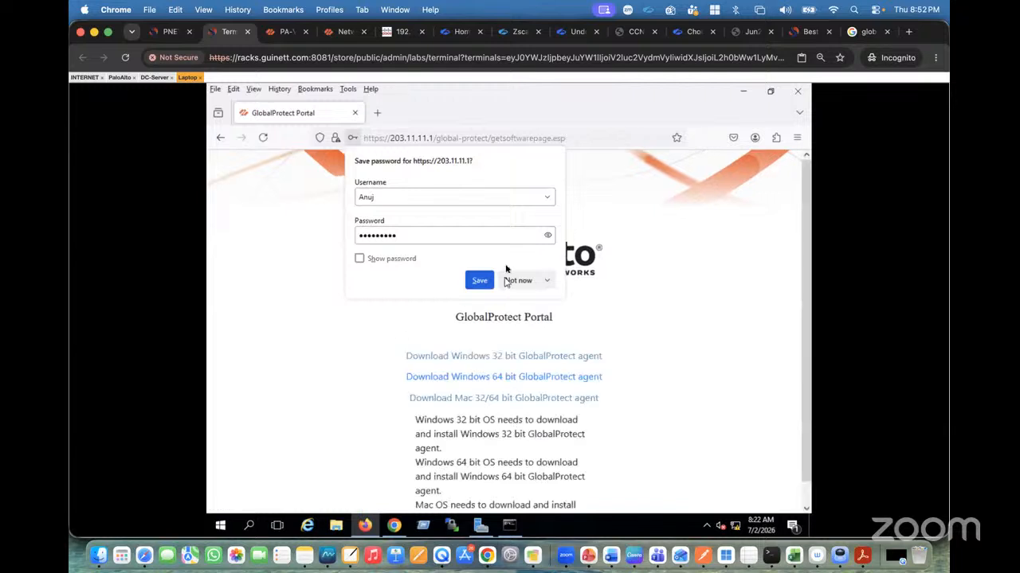
Decline saving the password and try downloading the Windows 64 bit GlobalProtect agent, cancelling the file dialog.
{"action": "left_click", "coordinate": [518, 281]}
{"action": "scroll", "coordinate": [502, 314], "scroll_direction": "down", "scroll_amount": 1}
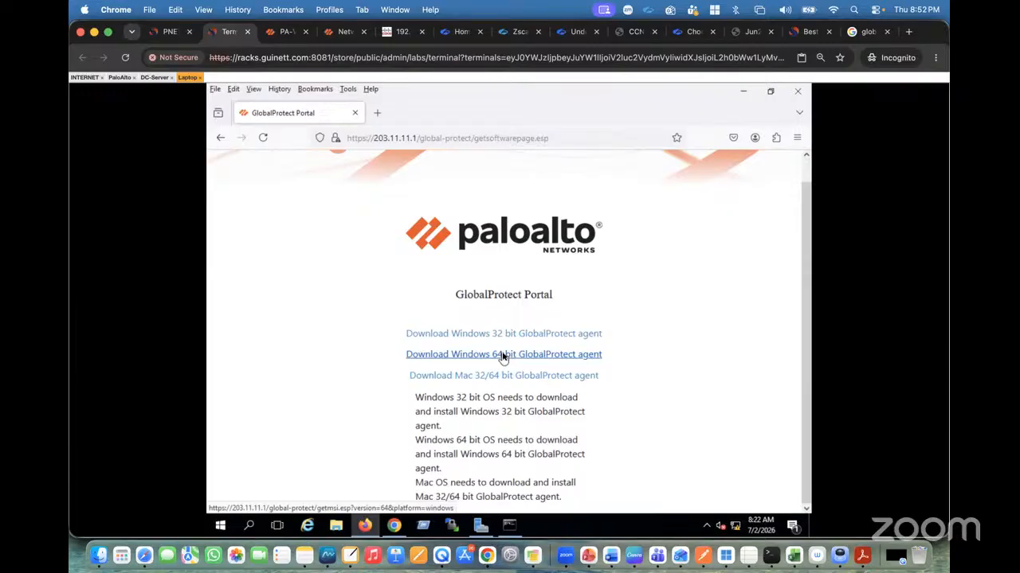
{"action": "left_click", "coordinate": [503, 356]}
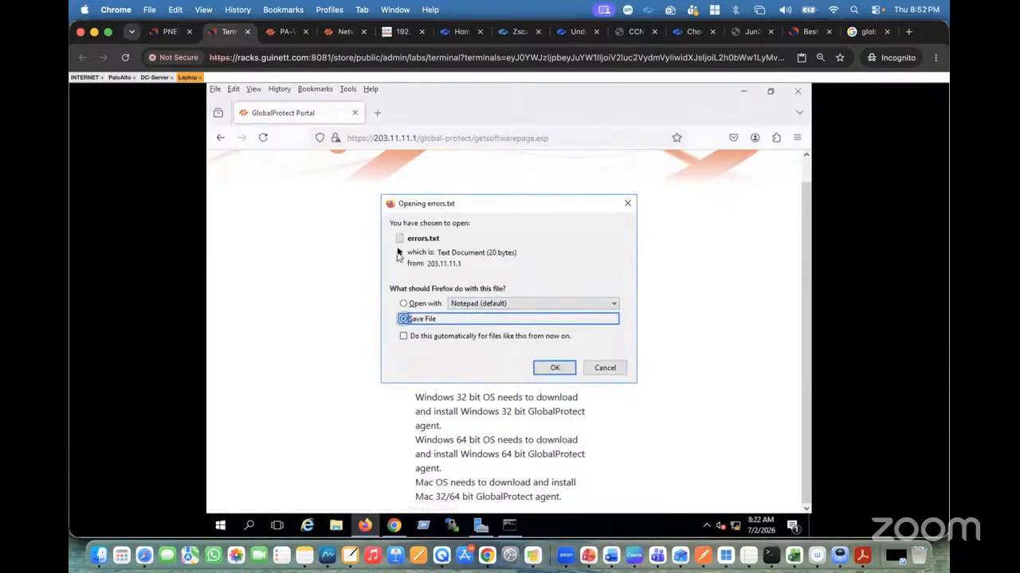
{"action": "left_click", "coordinate": [606, 368]}
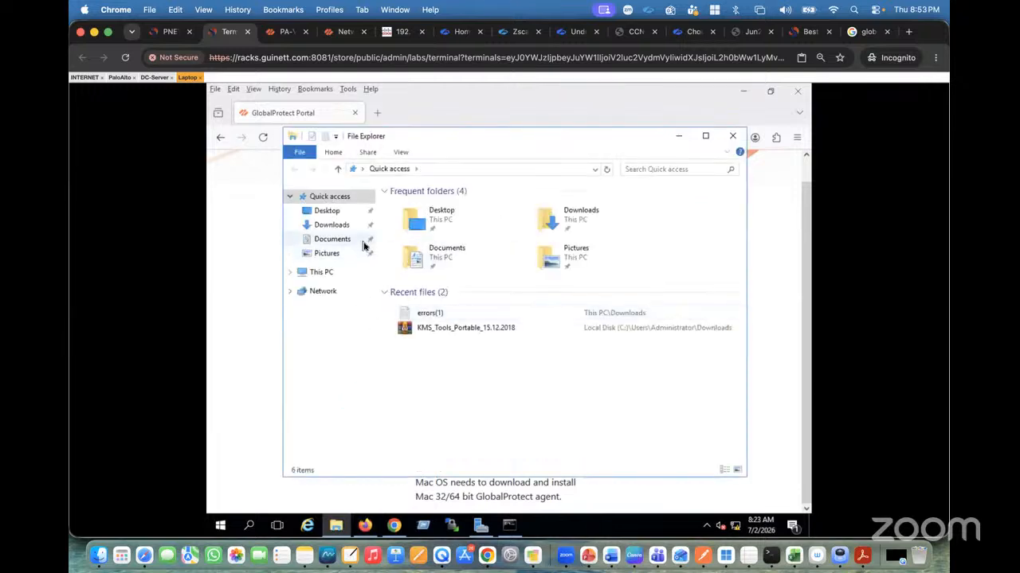
Run the GlobalProtect64_InUse (1) installer from Downloads, then cancel and close its setup wizard.
{"action": "left_click", "coordinate": [336, 229]}
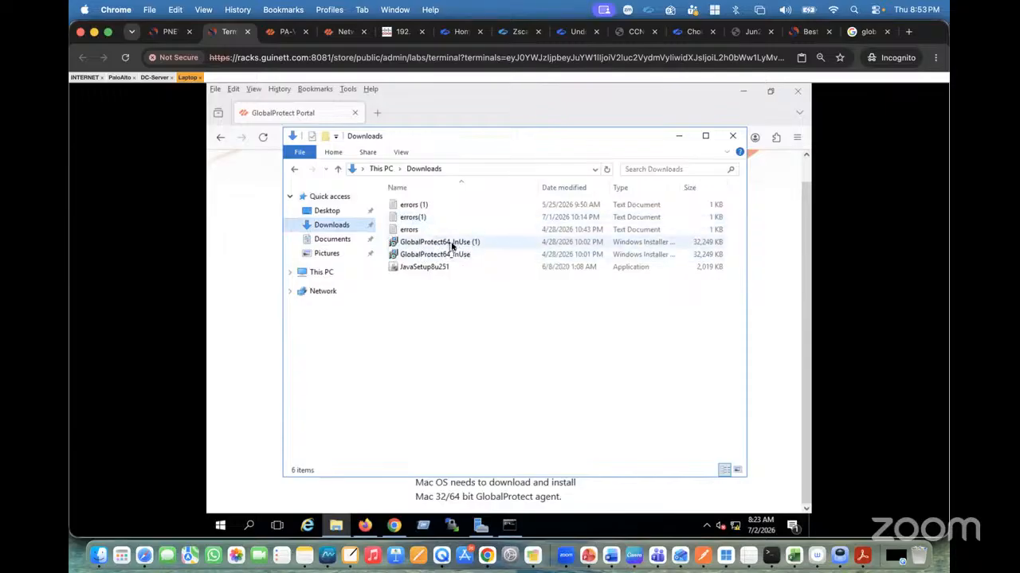
{"action": "left_click", "coordinate": [450, 243]}
{"action": "double_click", "coordinate": [452, 244]}
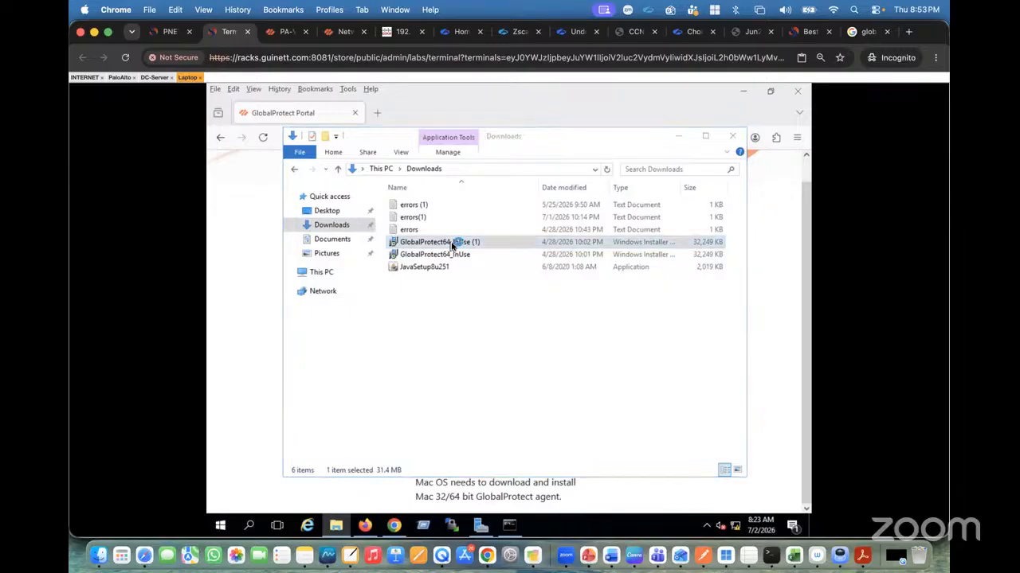
{"action": "left_click", "coordinate": [548, 317]}
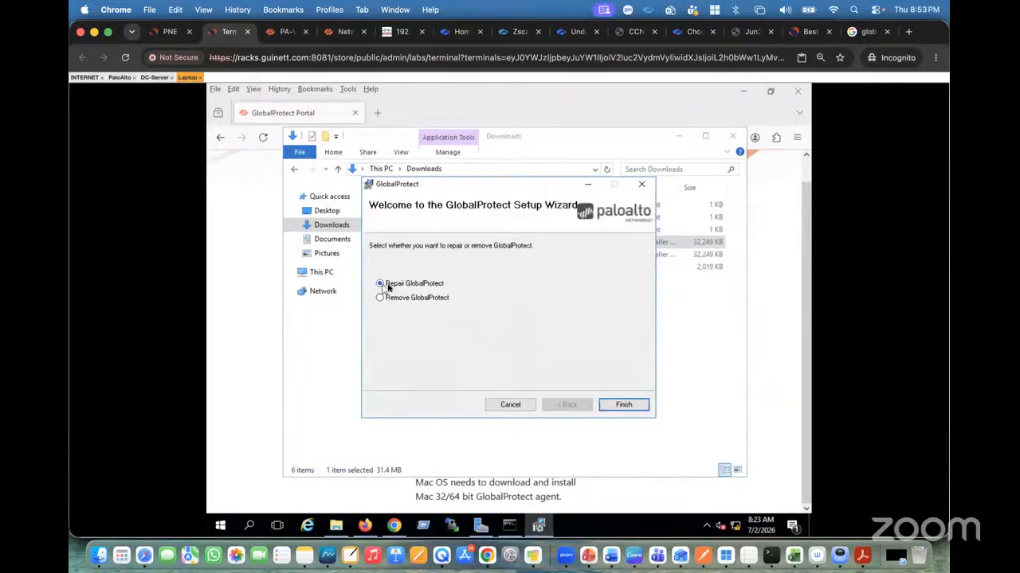
{"action": "left_click", "coordinate": [510, 405]}
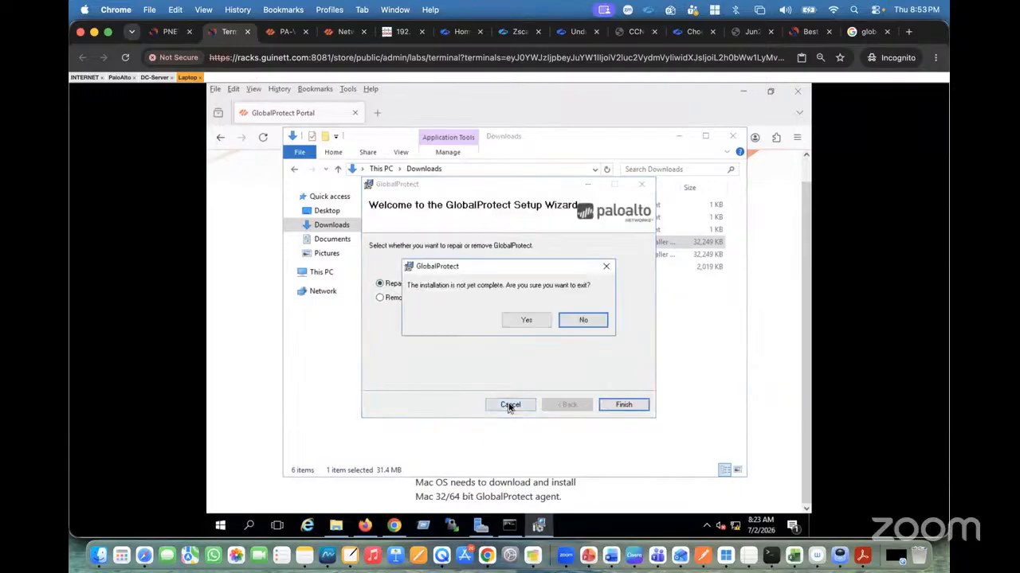
{"action": "left_click", "coordinate": [527, 322]}
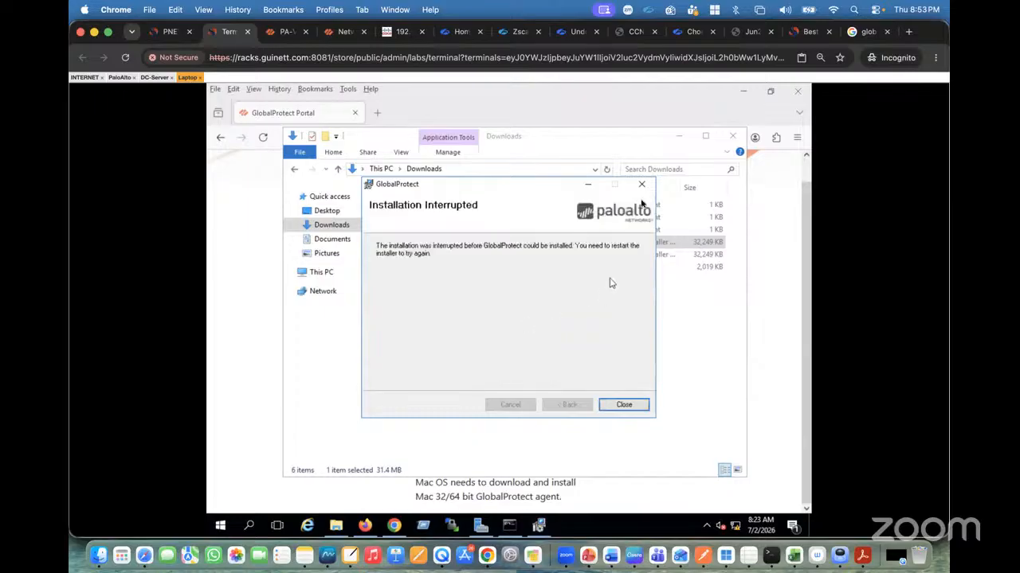
{"action": "left_click", "coordinate": [642, 184]}
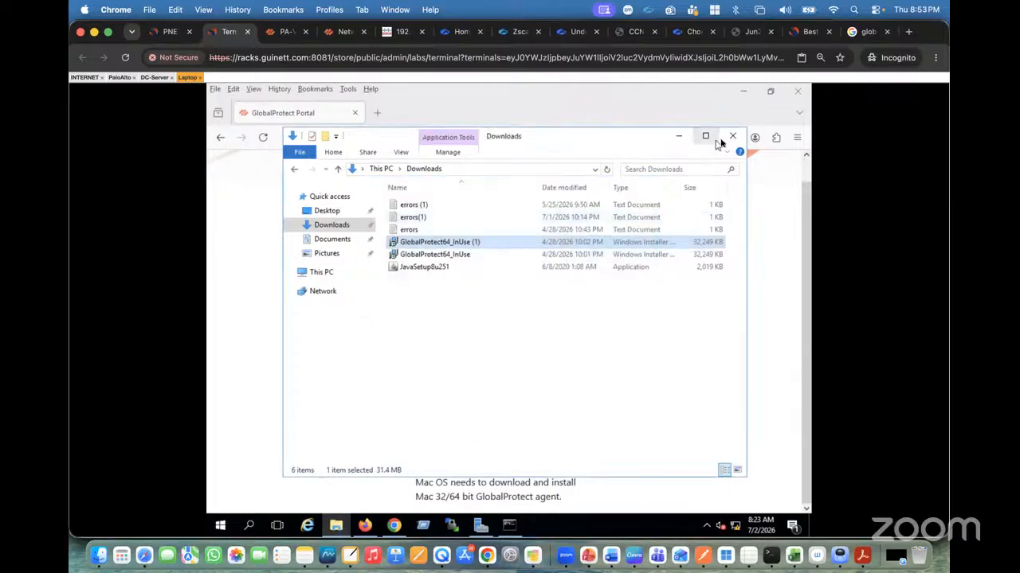
Minimize the open windows and launch the GlobalProtect app from Windows search.
{"action": "left_click", "coordinate": [679, 136]}
{"action": "left_click", "coordinate": [744, 94]}
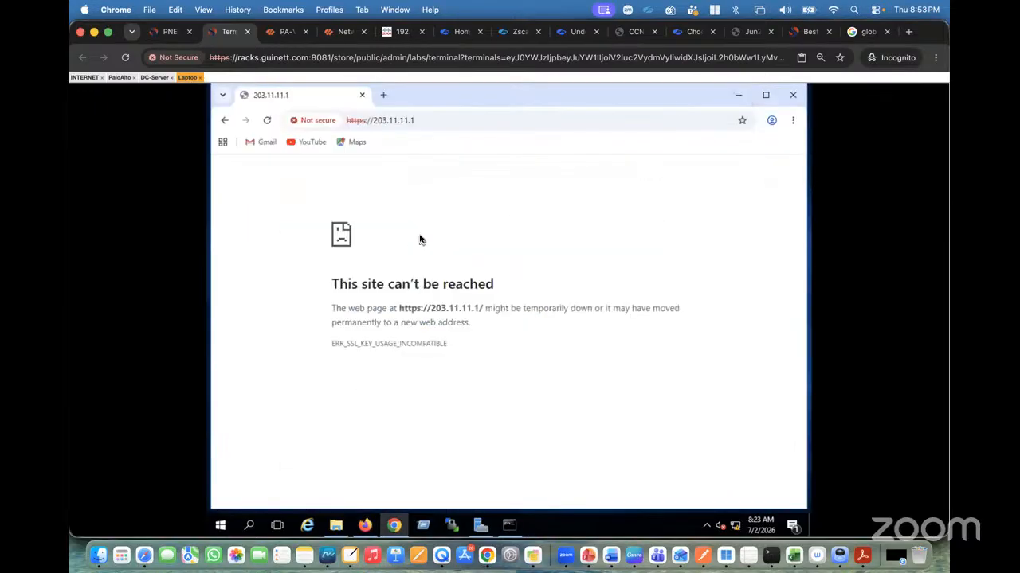
{"action": "left_click", "coordinate": [738, 96]}
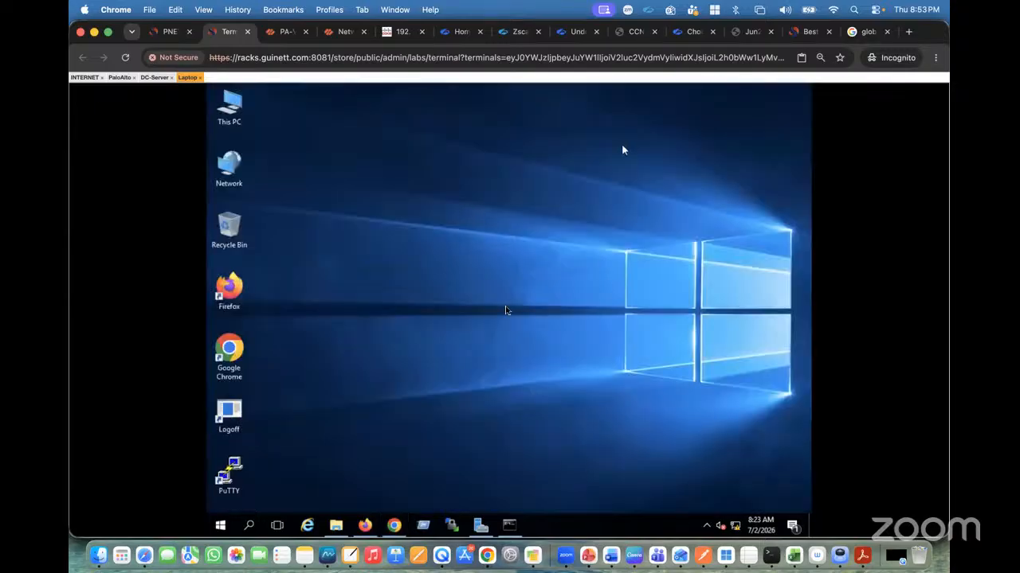
{"action": "left_click", "coordinate": [248, 527]}
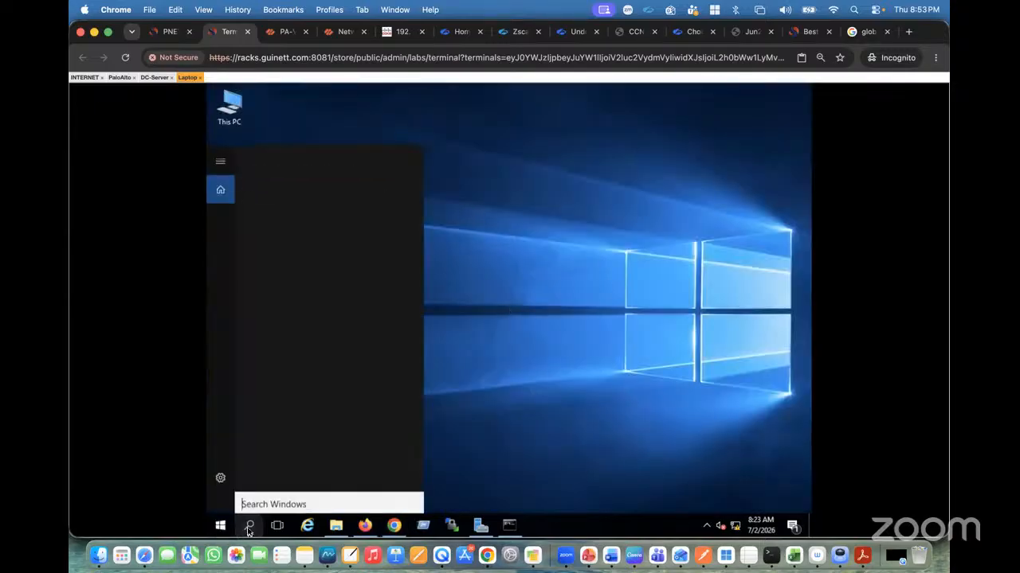
{"action": "type", "text": "glo"}
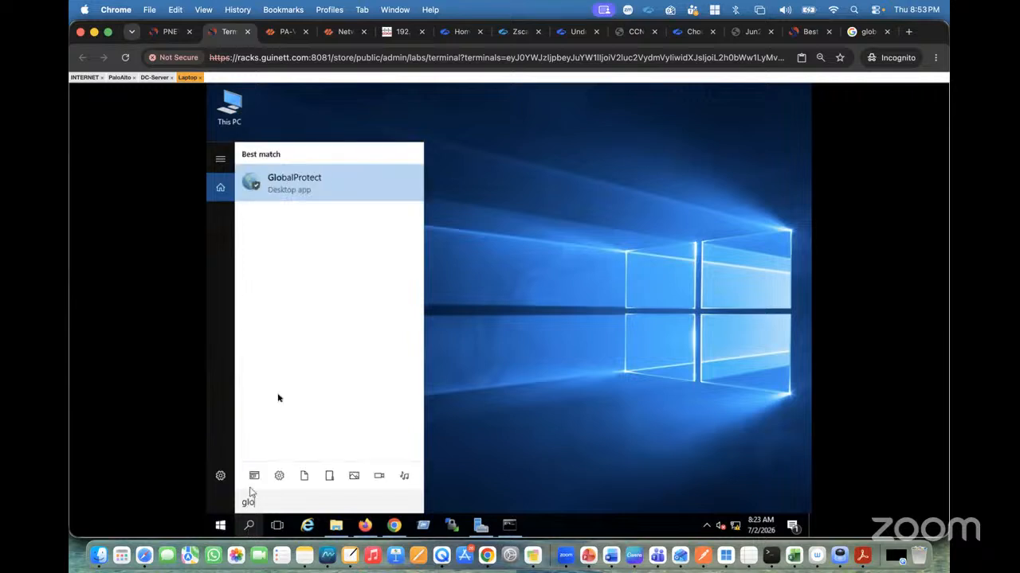
{"action": "left_click", "coordinate": [284, 188]}
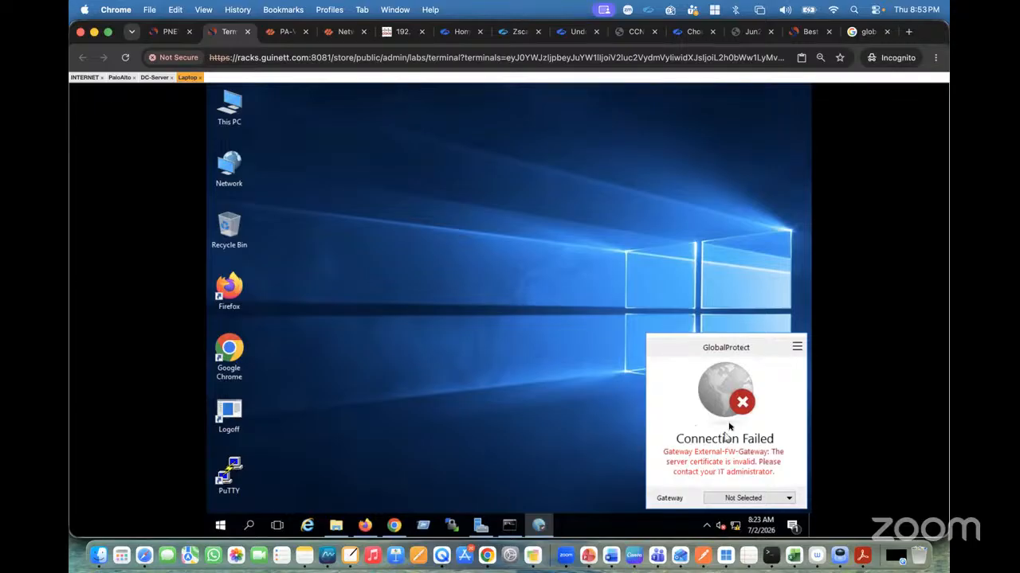
Disable and re-enable GlobalProtect to reconnect, then open the server certificate details from the certificate error.
{"action": "left_click", "coordinate": [797, 351]}
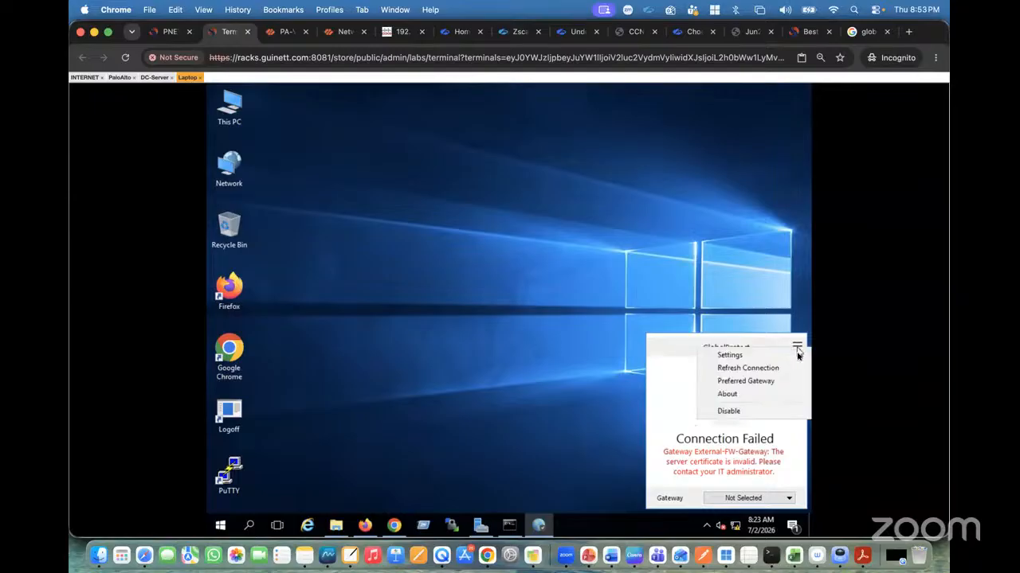
{"action": "left_click", "coordinate": [744, 412]}
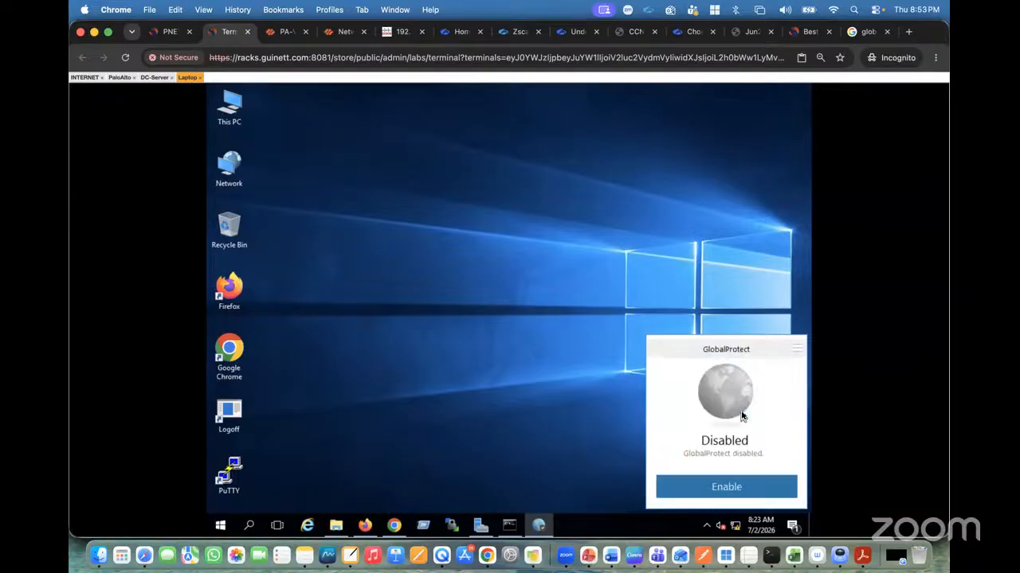
{"action": "left_click", "coordinate": [733, 486]}
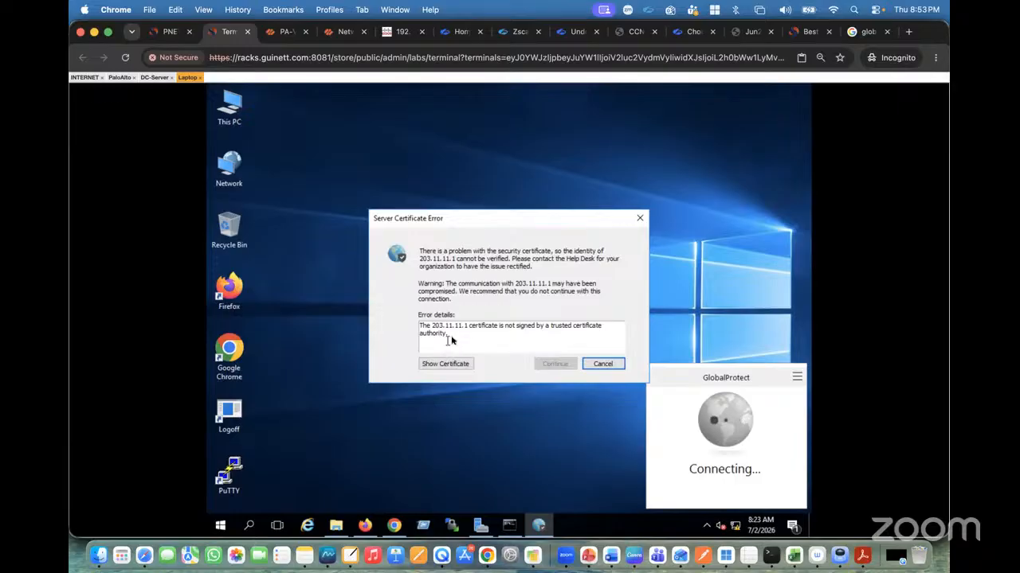
{"action": "left_click", "coordinate": [449, 366]}
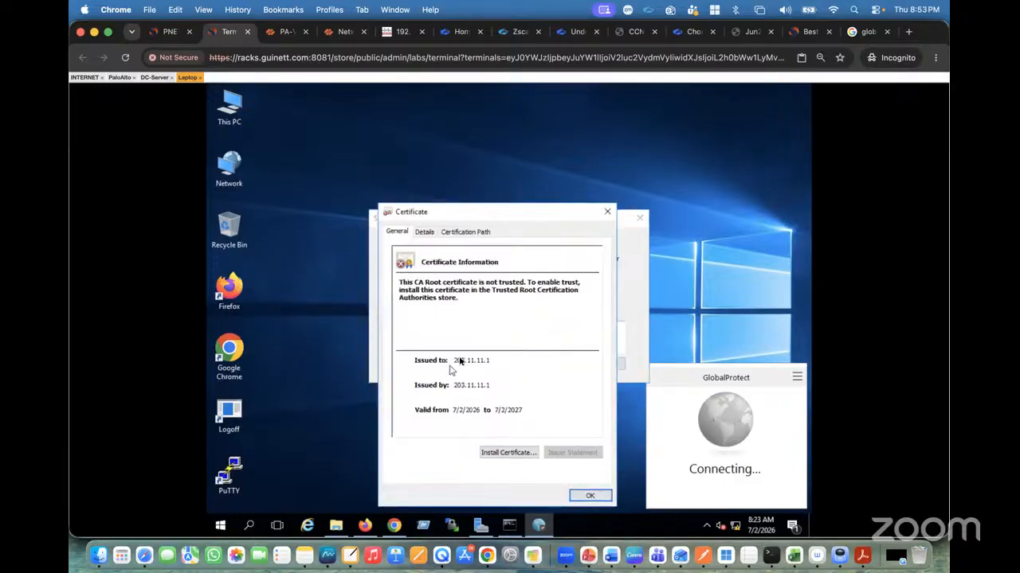
Start installing the portal's 203.11.11.1 CA certificate with the Local Machine store location.
{"action": "left_click", "coordinate": [507, 453]}
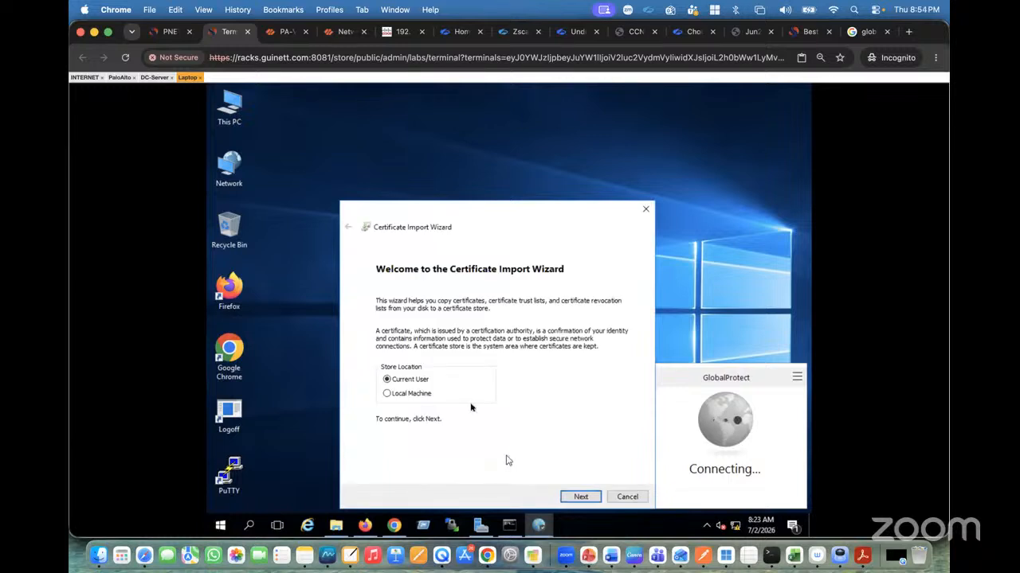
{"action": "left_click", "coordinate": [389, 394]}
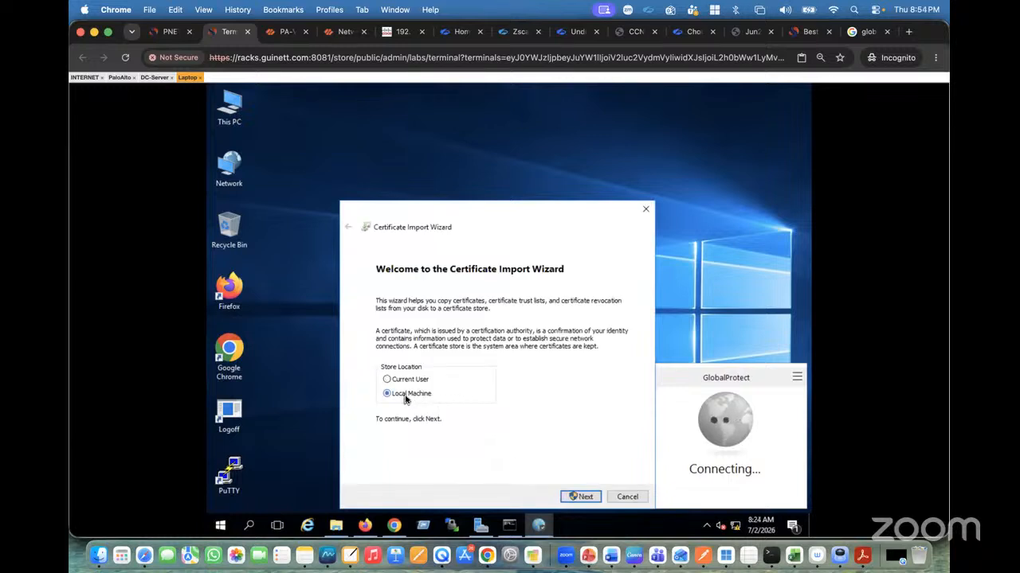
{"action": "left_click", "coordinate": [582, 496]}
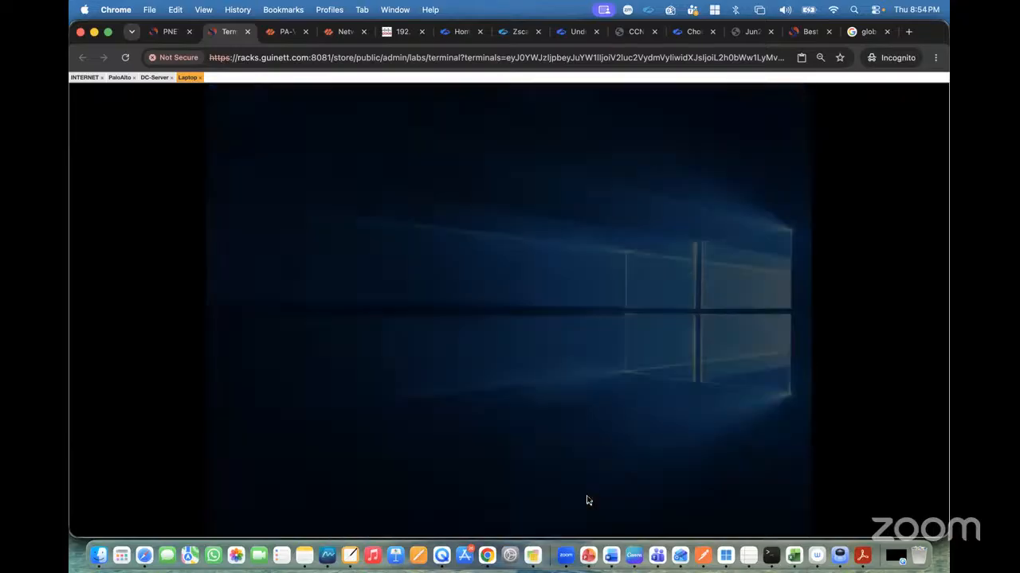
{"action": "left_click", "coordinate": [446, 377]}
Place the certificate in the Trusted Root Certification Authorities store, finish the import, and close the certificate dialogs.
{"action": "left_click", "coordinate": [418, 346]}
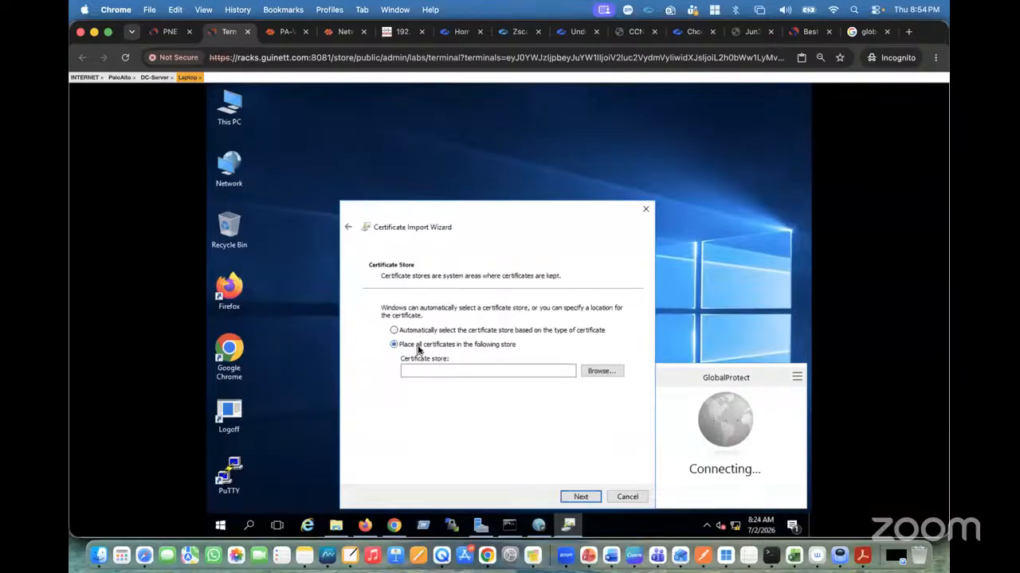
{"action": "left_click", "coordinate": [596, 370]}
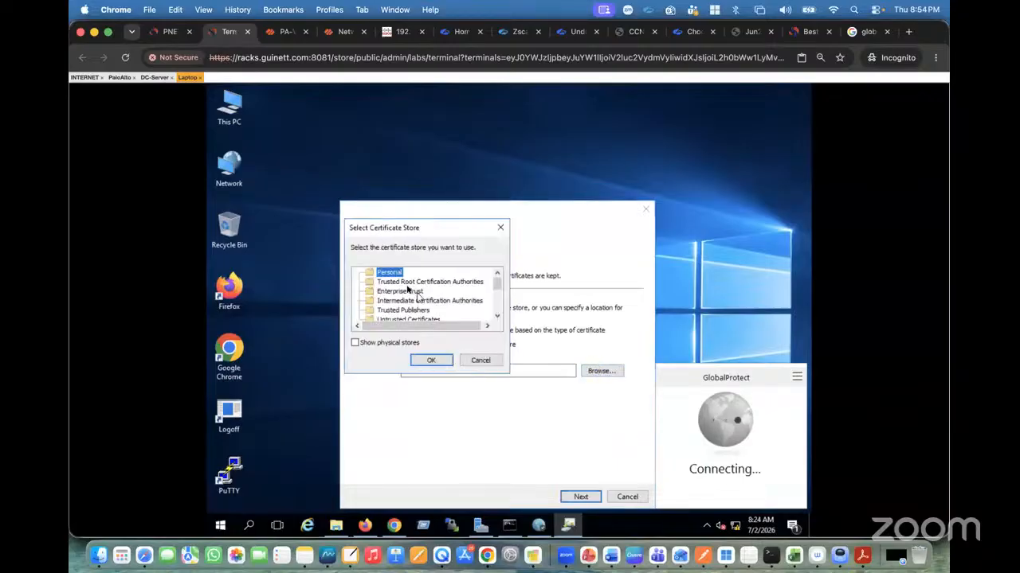
{"action": "left_click", "coordinate": [403, 283]}
{"action": "left_click", "coordinate": [431, 360]}
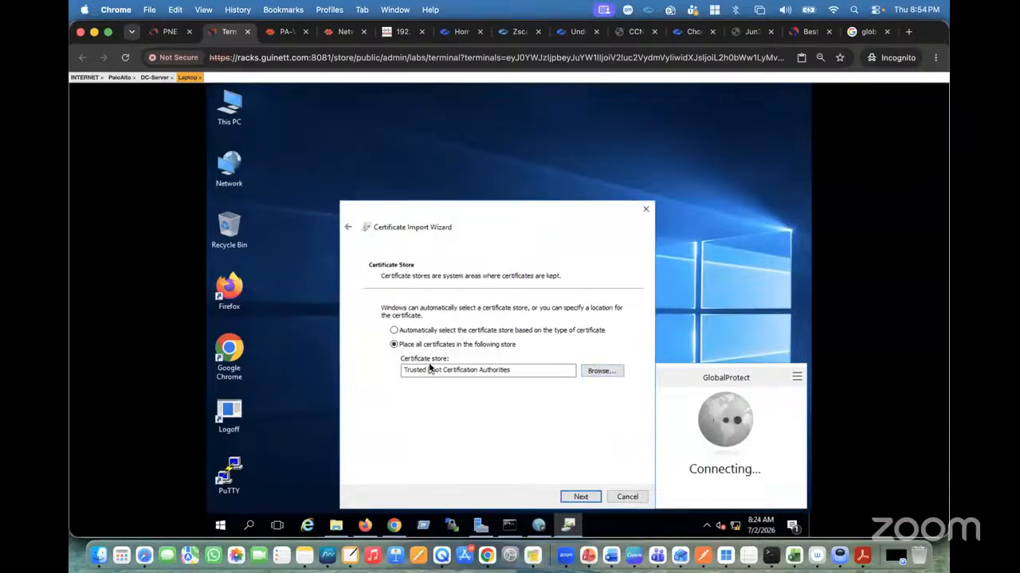
{"action": "left_click", "coordinate": [575, 496]}
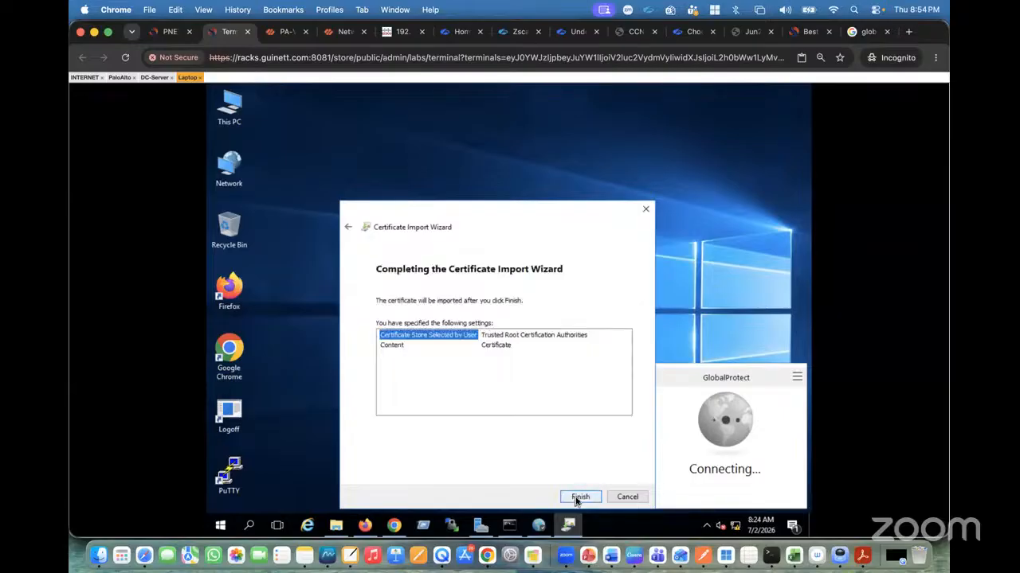
{"action": "left_click", "coordinate": [579, 497]}
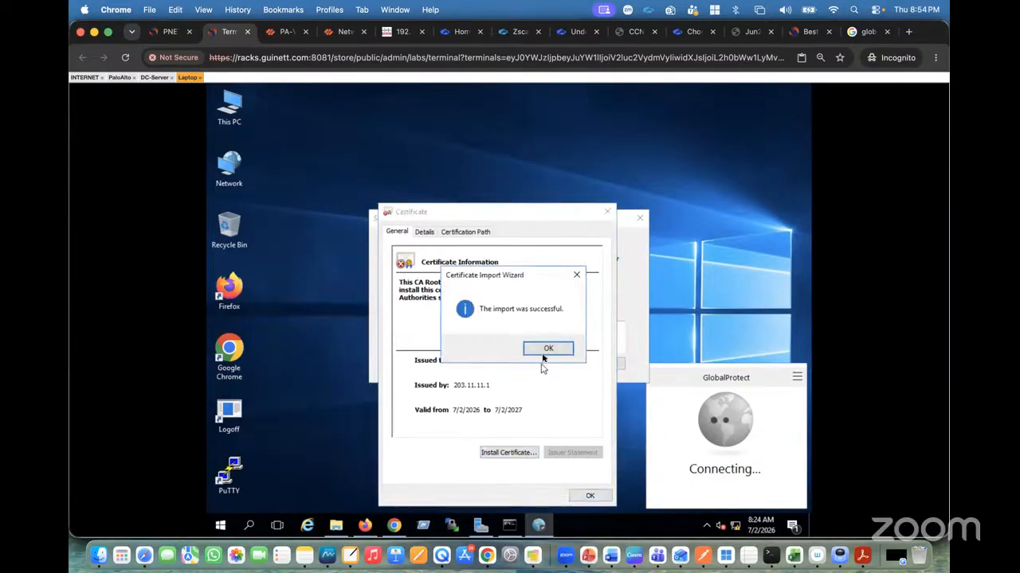
{"action": "left_click", "coordinate": [548, 348]}
{"action": "left_click", "coordinate": [590, 495]}
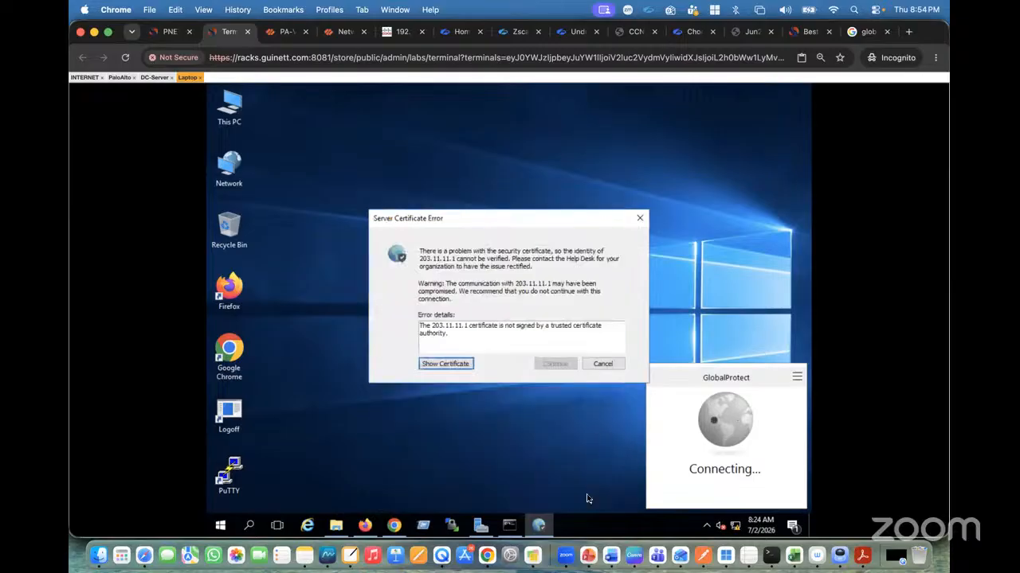
Cancel the certificate error and sign in to the 203.11.11.1 portal with the user's username and password.
{"action": "left_click", "coordinate": [602, 365]}
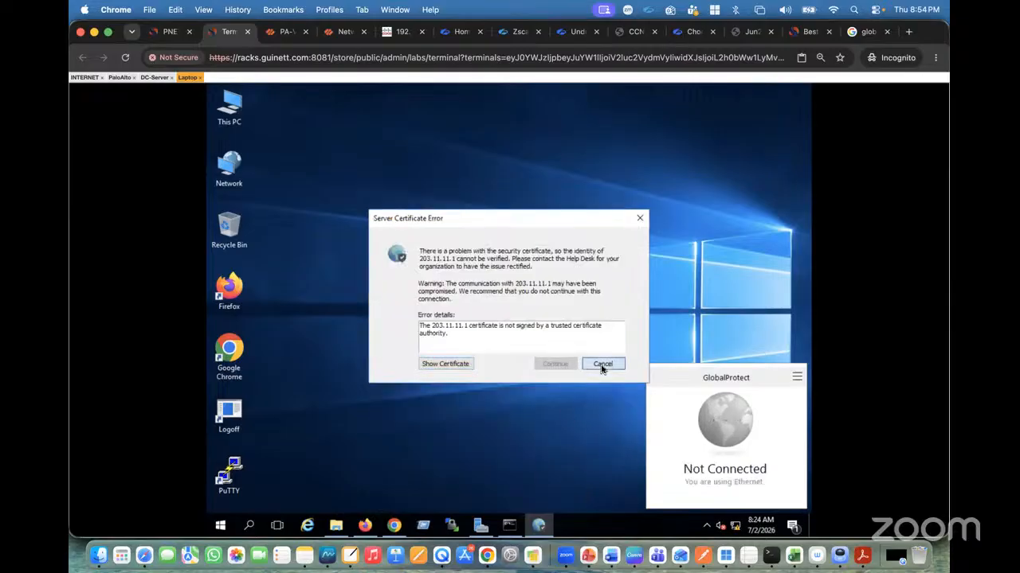
{"action": "left_click", "coordinate": [705, 488]}
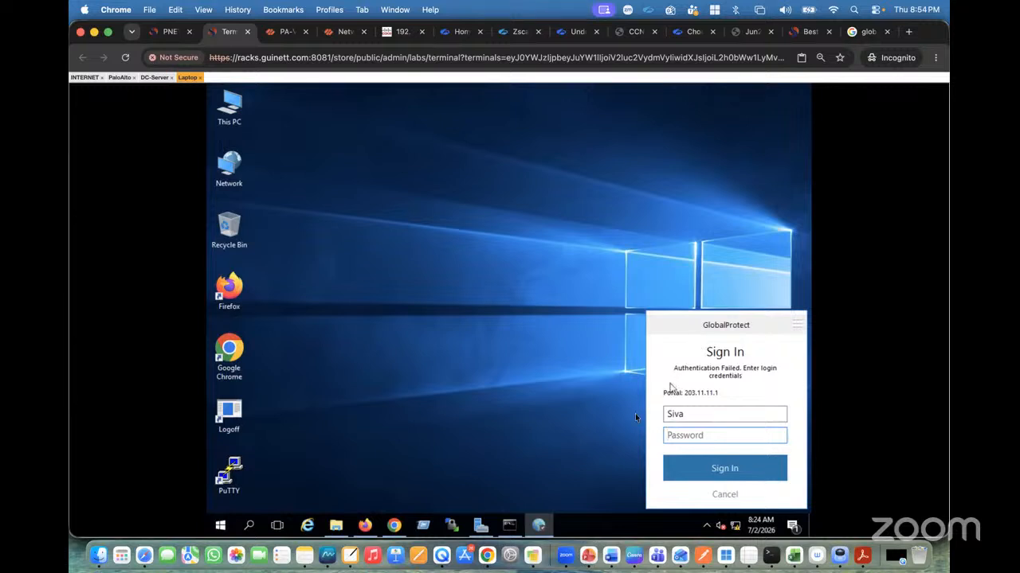
{"action": "left_click", "coordinate": [692, 417]}
{"action": "left_click_drag", "start_coordinate": [693, 418], "coordinate": [652, 418]}
{"action": "type", "text": "Rohit"}
{"action": "left_click", "coordinate": [712, 436]}
{"action": "left_click", "coordinate": [678, 439]}
{"action": "type", "text": "**********"}
{"action": "left_click", "coordinate": [720, 470]}
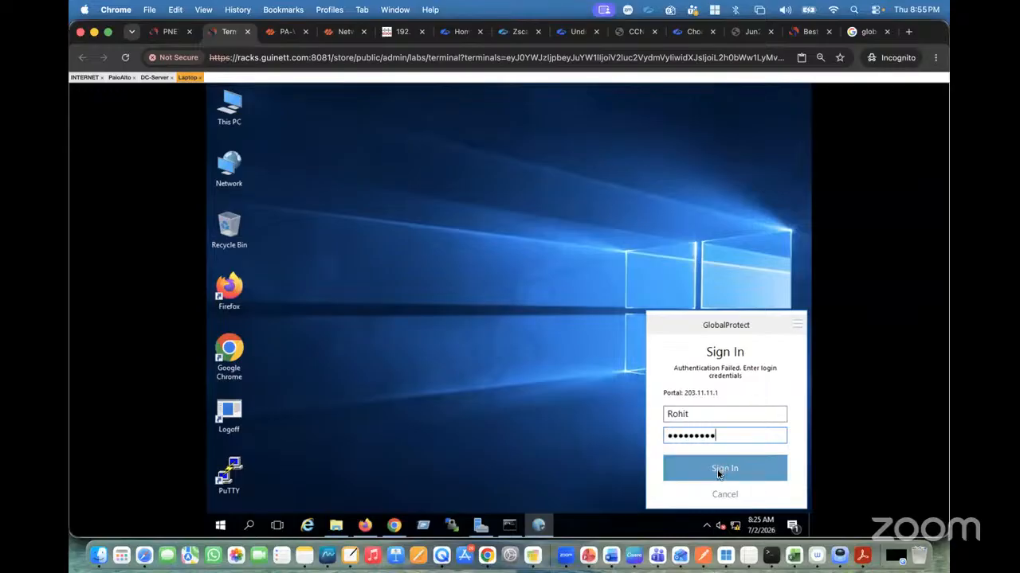
{"action": "left_click", "coordinate": [718, 473]}
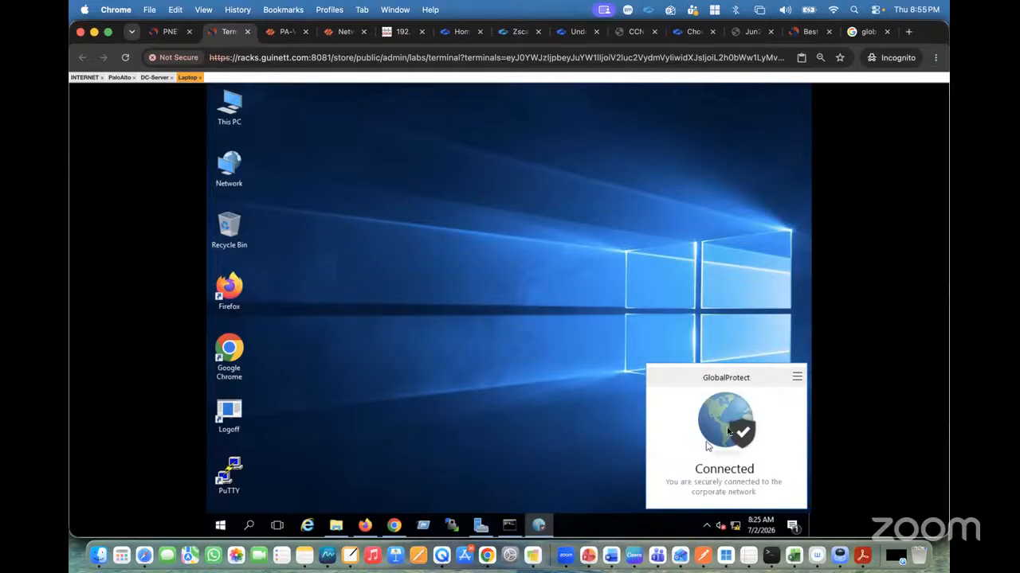
Open the firewall's GlobalProtect monitor logs and review the portal and gateway login entries.
{"action": "left_click", "coordinate": [165, 34]}
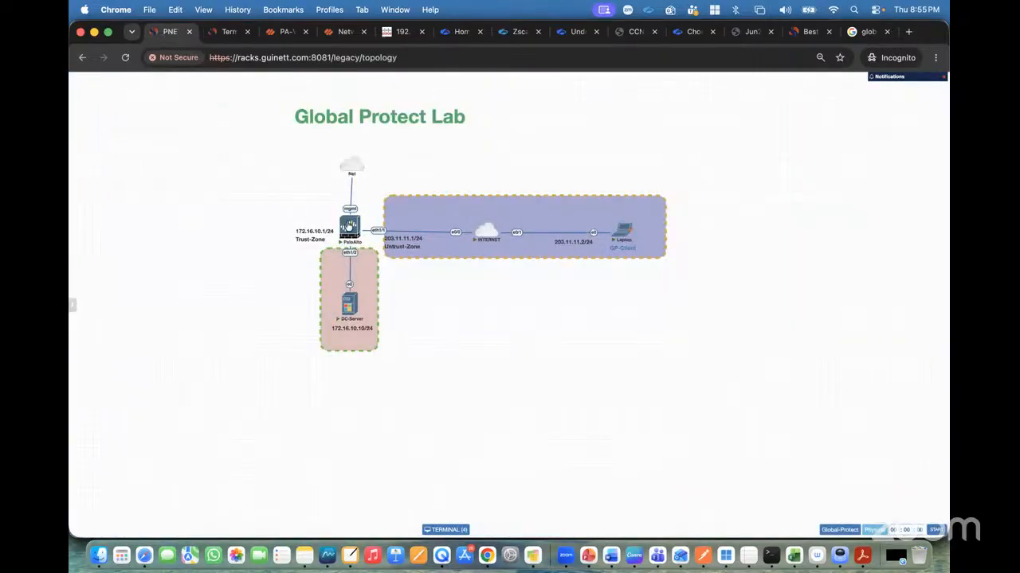
{"action": "left_click", "coordinate": [287, 35]}
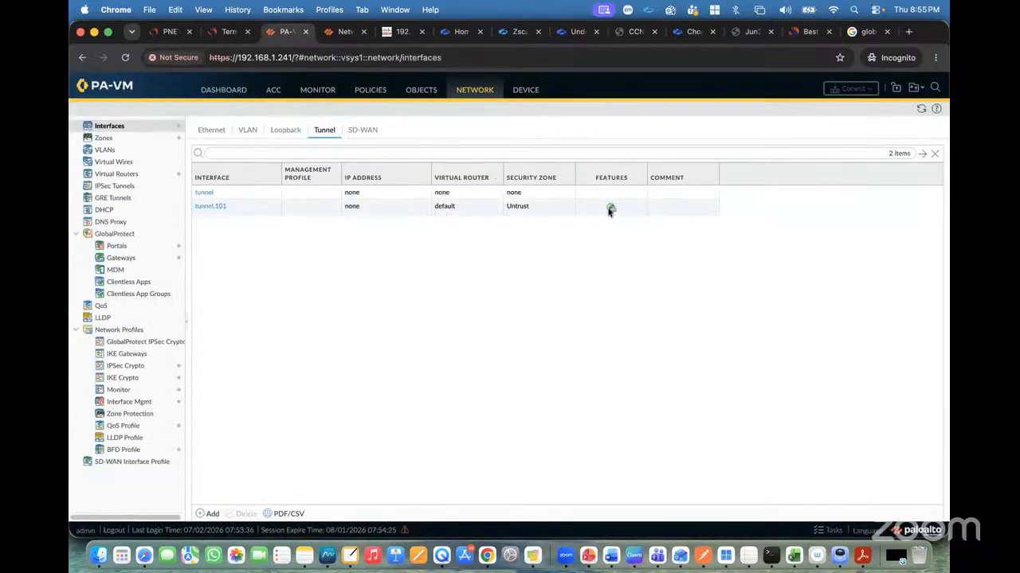
{"action": "left_click", "coordinate": [312, 89]}
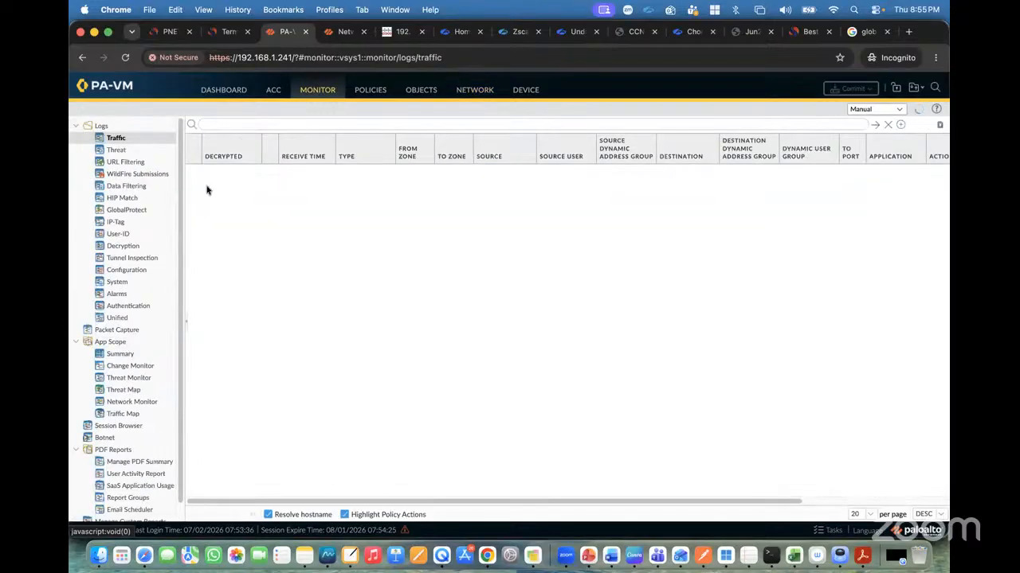
{"action": "left_click", "coordinate": [132, 212]}
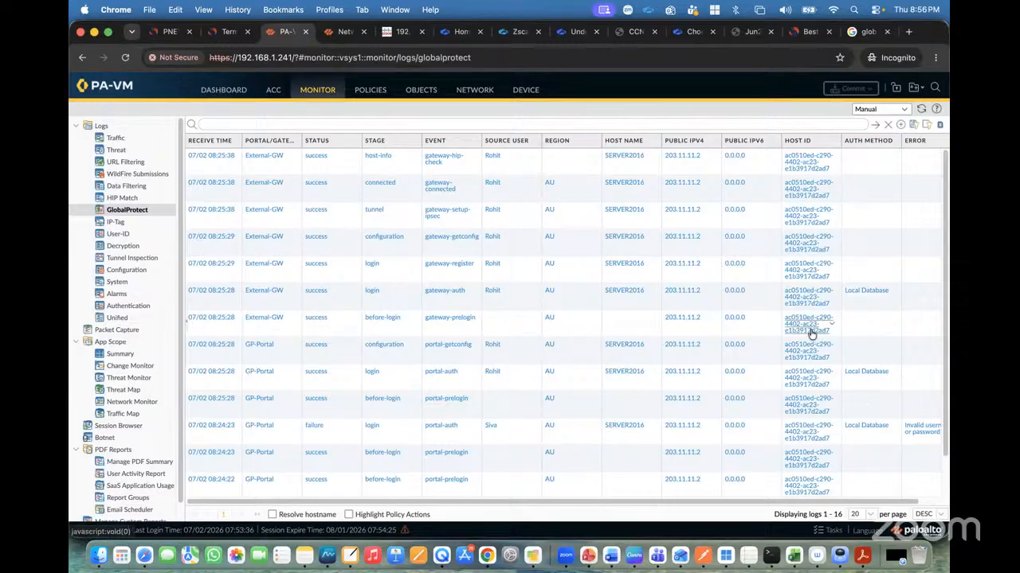
{"action": "scroll", "coordinate": [539, 348], "scroll_direction": "down", "scroll_amount": 2}
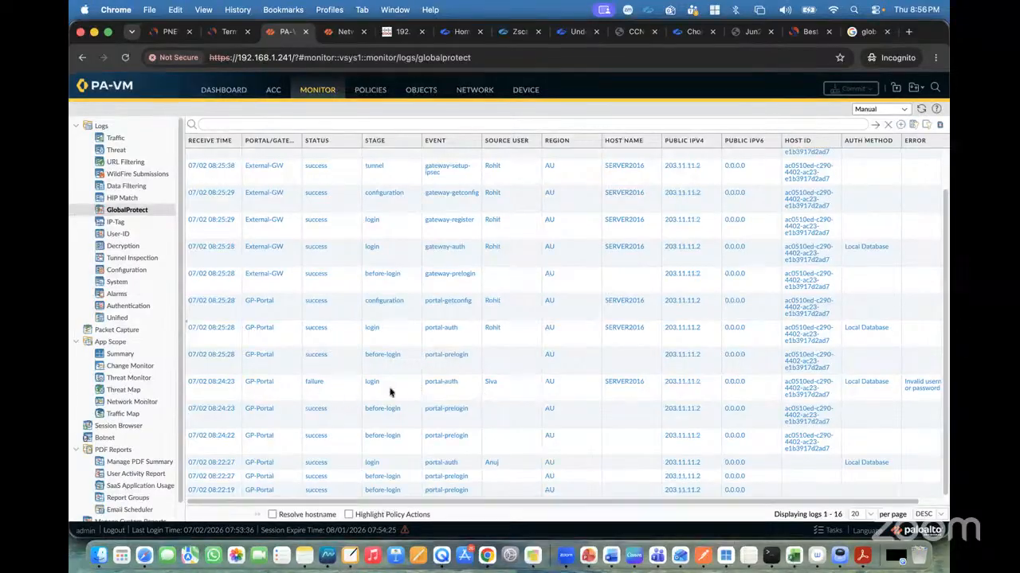
{"action": "scroll", "coordinate": [849, 404], "scroll_direction": "right", "scroll_amount": 2}
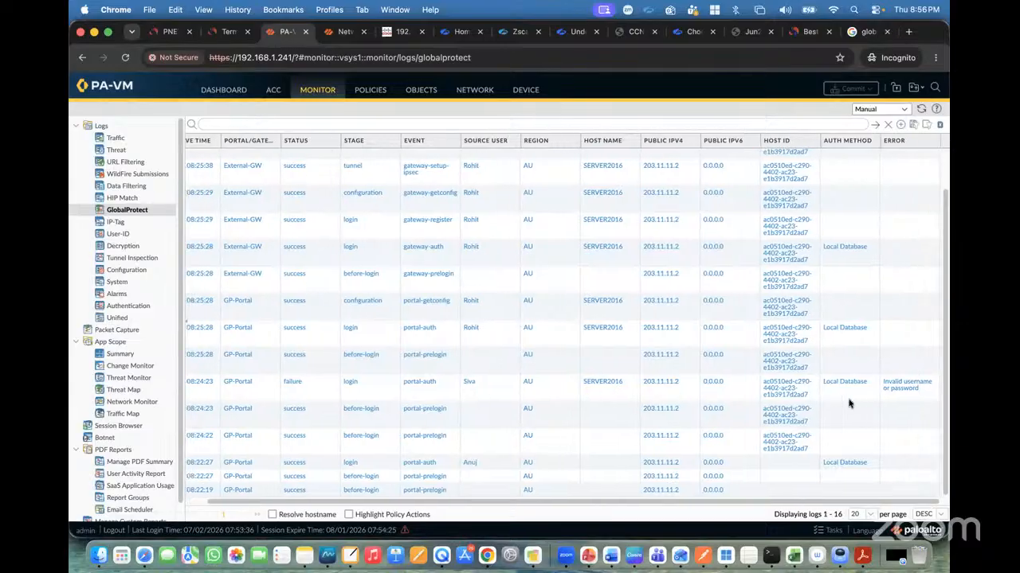
{"action": "scroll", "coordinate": [602, 411], "scroll_direction": "left", "scroll_amount": 2}
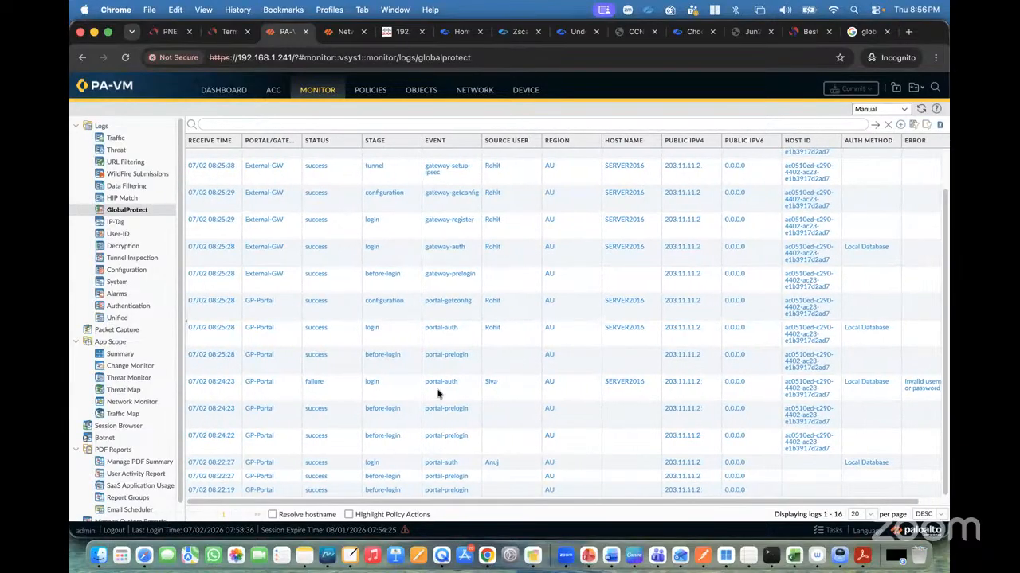
{"action": "scroll", "coordinate": [445, 393], "scroll_direction": "up", "scroll_amount": 1}
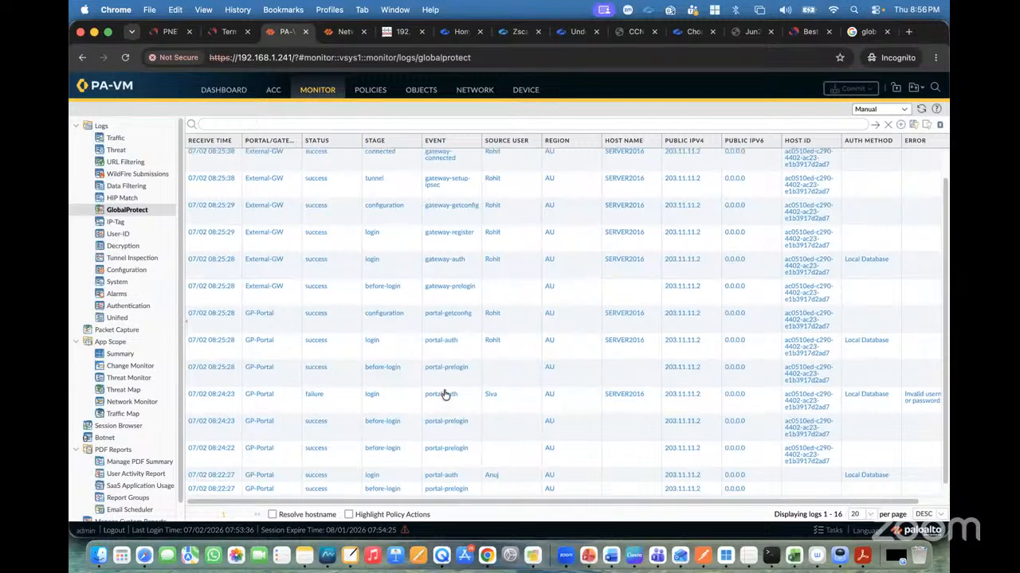
{"action": "scroll", "coordinate": [501, 343], "scroll_direction": "up", "scroll_amount": 2}
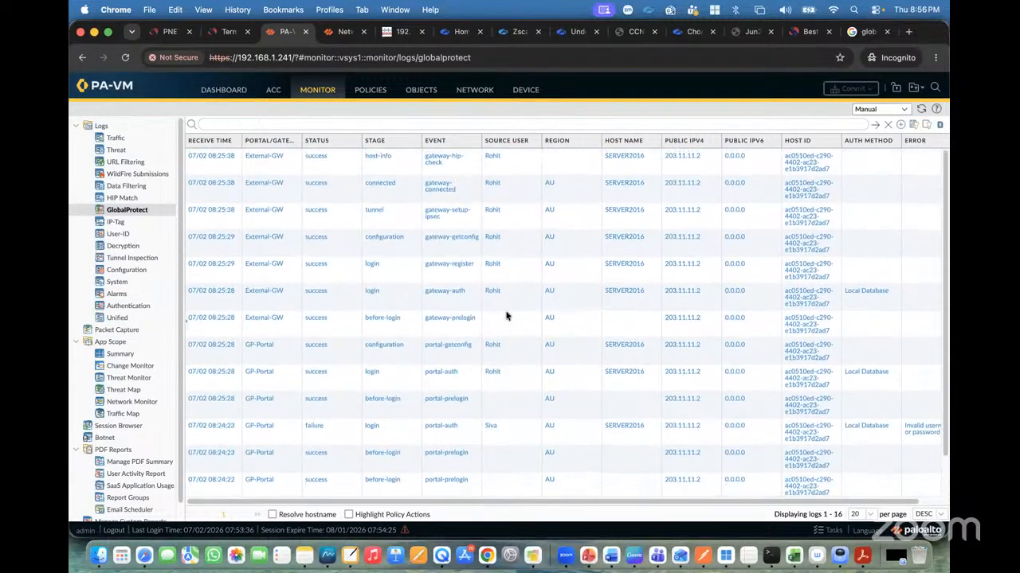
Switch to the laptop and run ipconfig in Command Prompt to check its adapter addresses.
{"action": "left_click", "coordinate": [341, 32]}
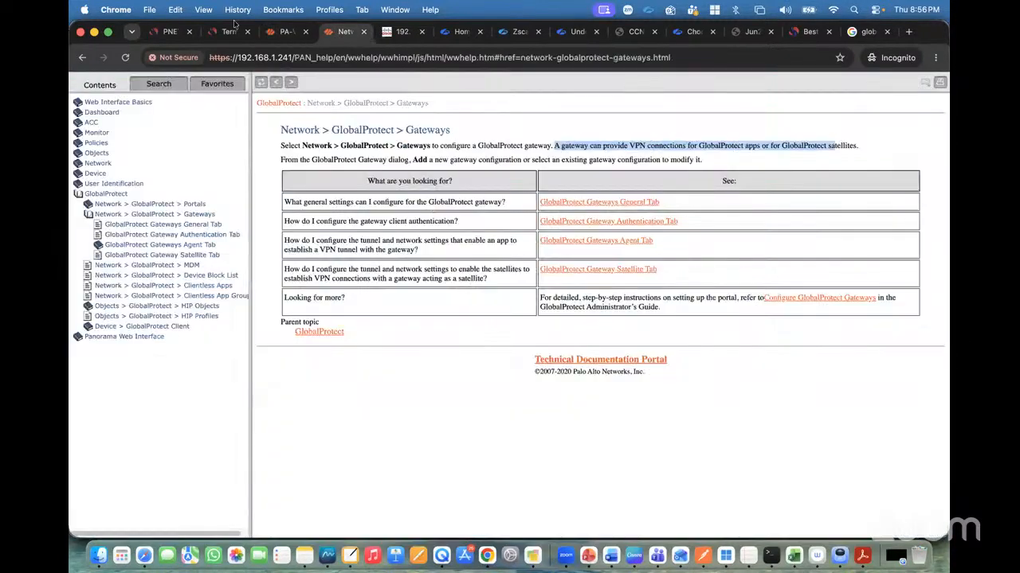
{"action": "left_click", "coordinate": [229, 31]}
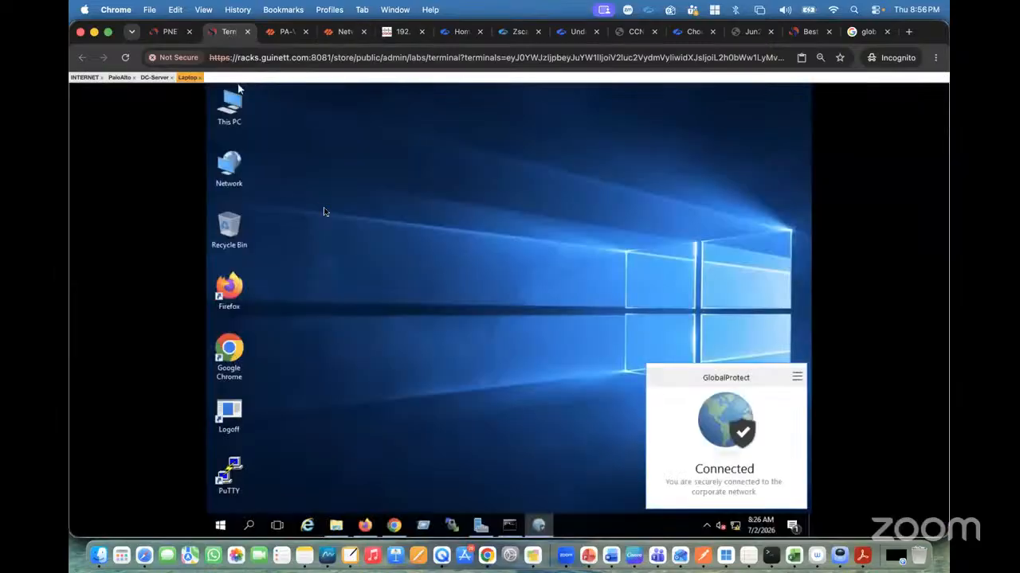
{"action": "left_click", "coordinate": [509, 526]}
{"action": "key", "text": "Return"}
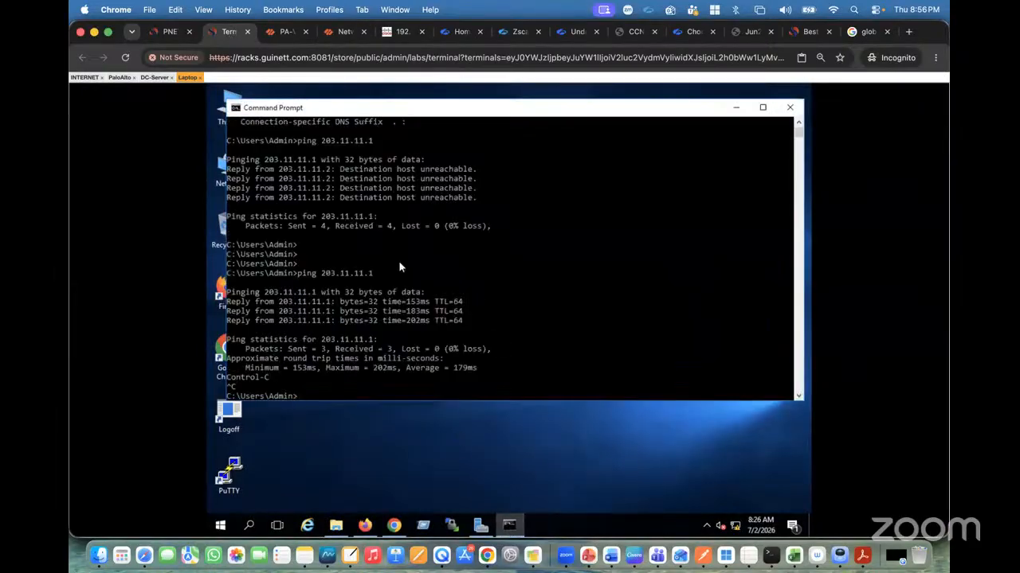
{"action": "key", "text": "Return"}
{"action": "key", "text": "Return"}
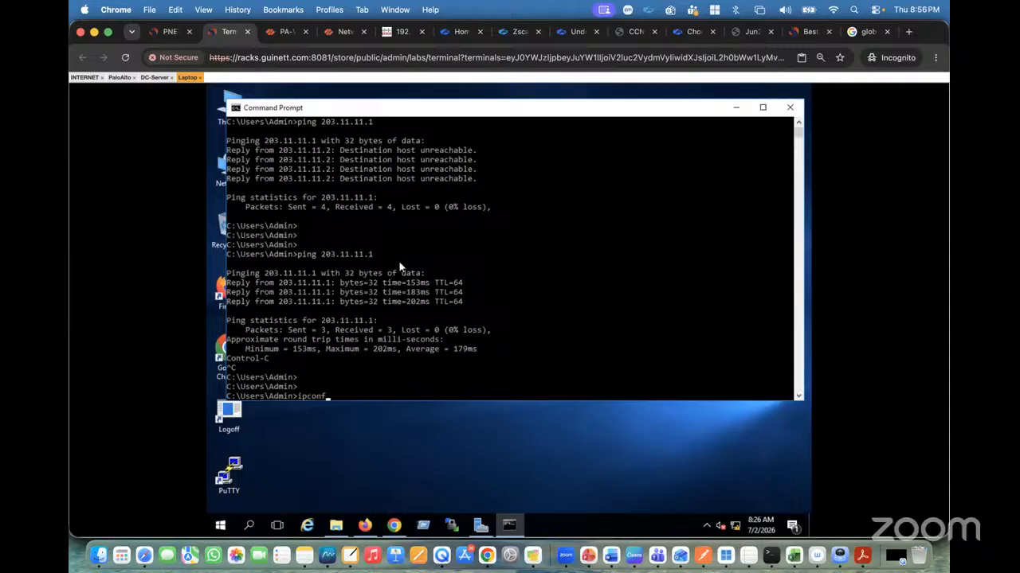
{"action": "key", "text": "Return"}
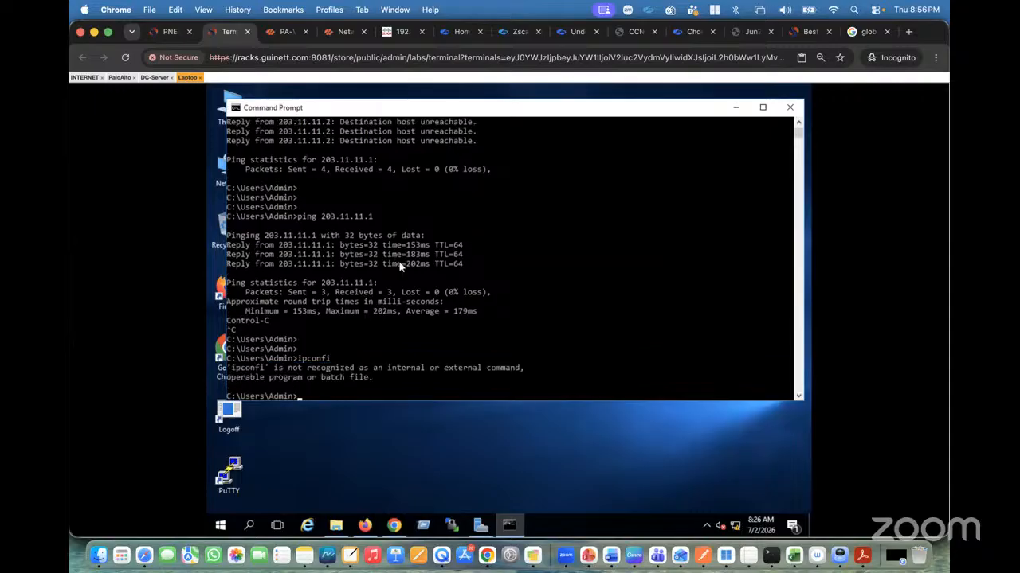
{"action": "key", "text": "Up"}
{"action": "type", "text": "g"}
{"action": "key", "text": "Return"}
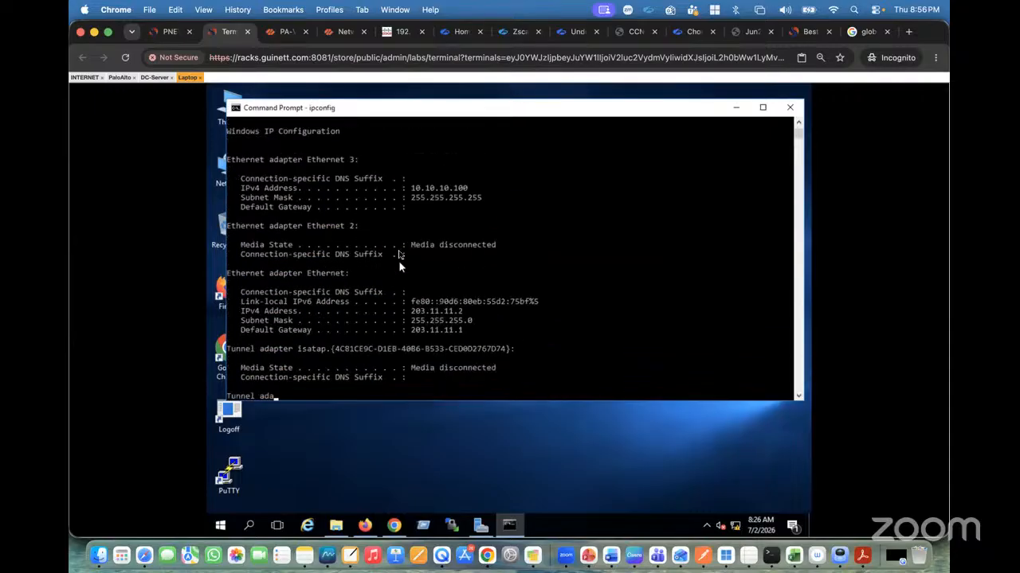
{"action": "scroll", "coordinate": [429, 261], "scroll_direction": "up", "scroll_amount": 4}
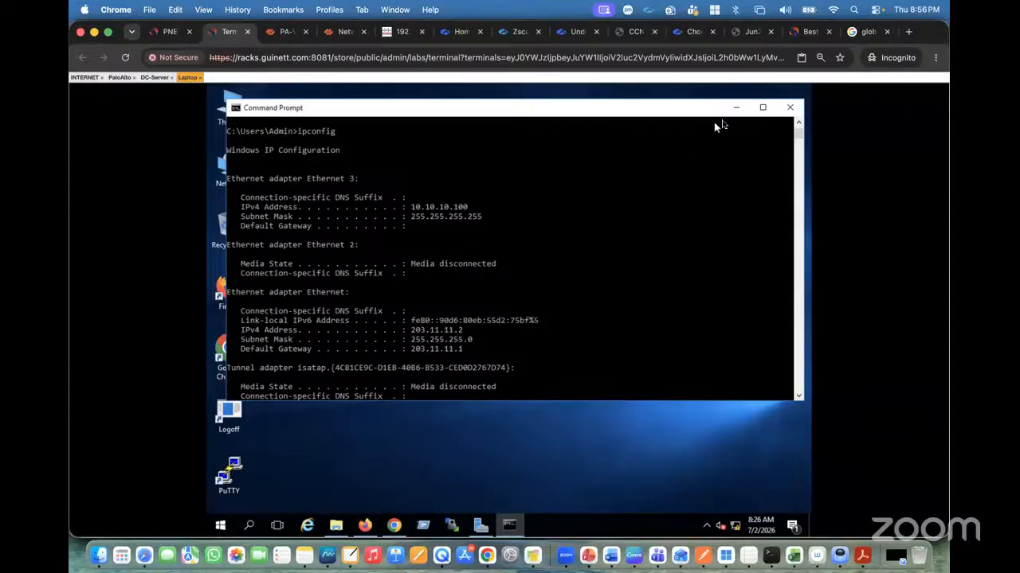
{"action": "left_click", "coordinate": [735, 107]}
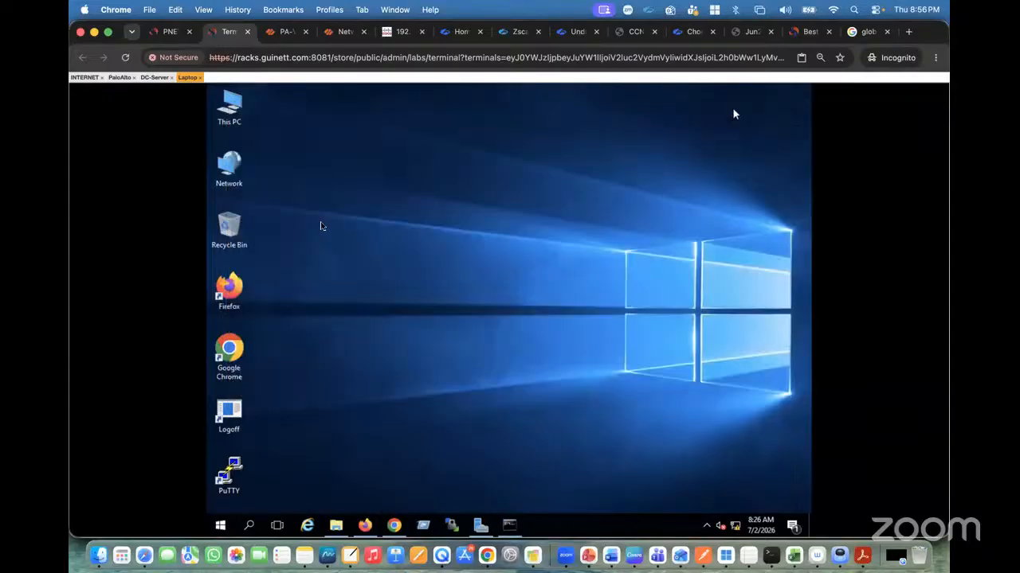
Open the network connection details of the Ethernet 3 PANGP virtual adapter from Network and Sharing Center.
{"action": "right_click", "coordinate": [226, 184]}
{"action": "left_click", "coordinate": [273, 293]}
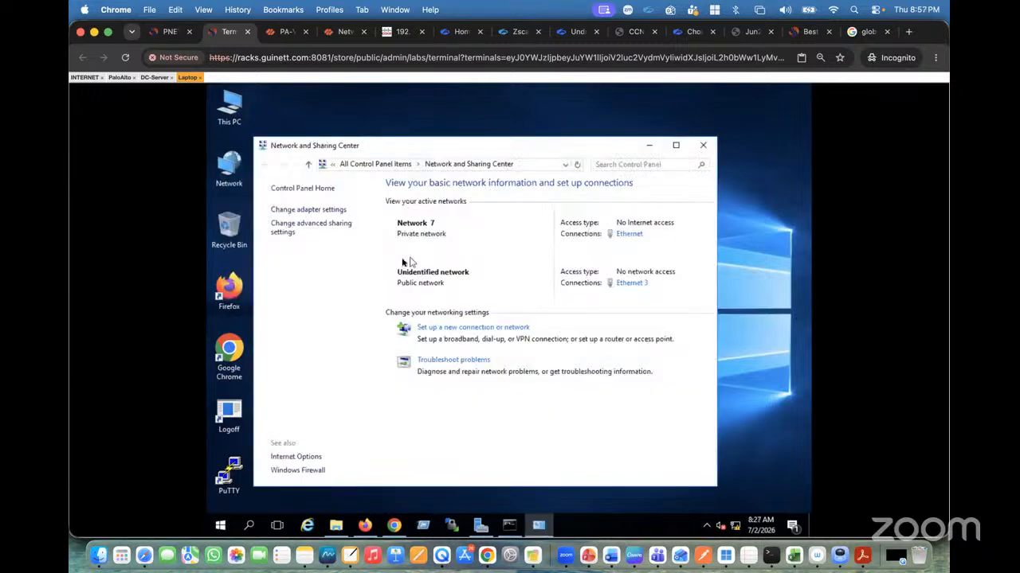
{"action": "left_click", "coordinate": [323, 211]}
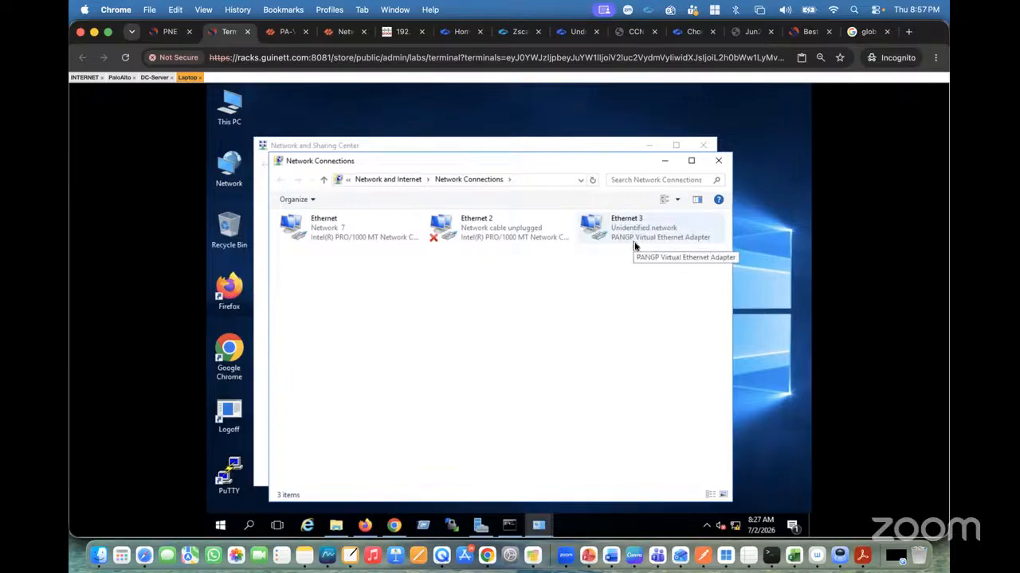
{"action": "right_click", "coordinate": [634, 245]}
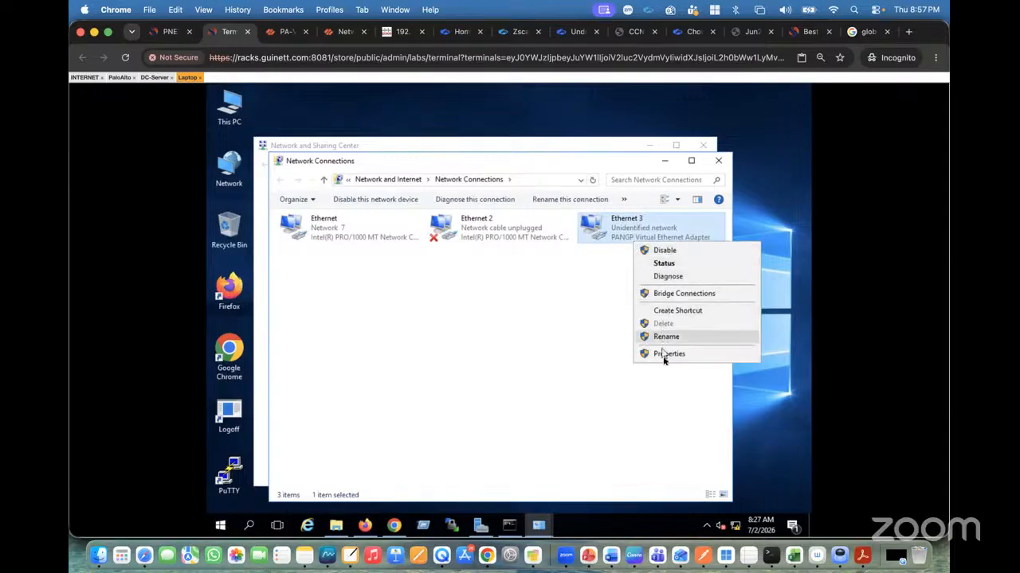
{"action": "left_click", "coordinate": [667, 265]}
{"action": "left_click", "coordinate": [450, 294]}
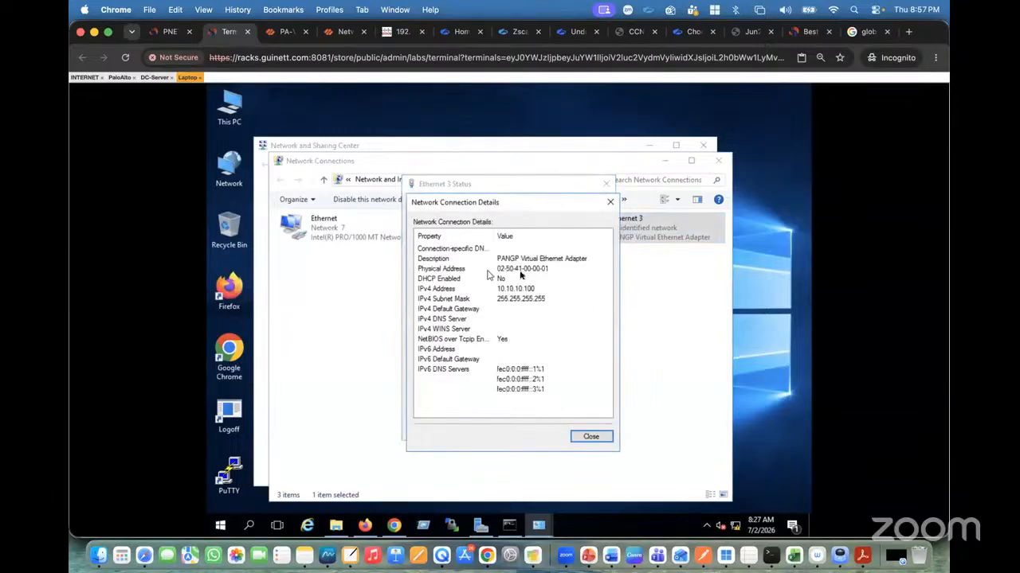
{"action": "left_click", "coordinate": [518, 289]}
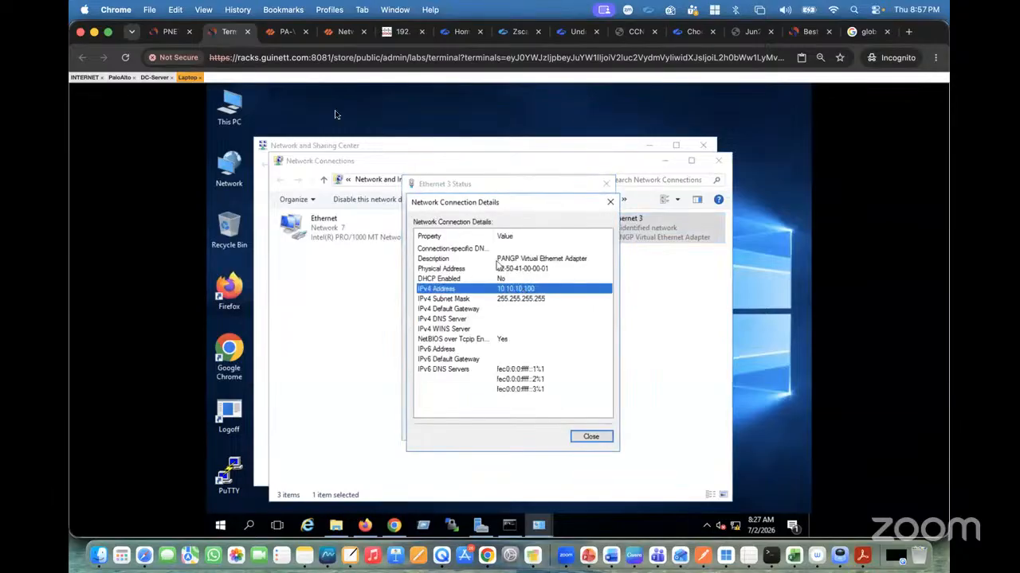
{"action": "left_click", "coordinate": [287, 32]}
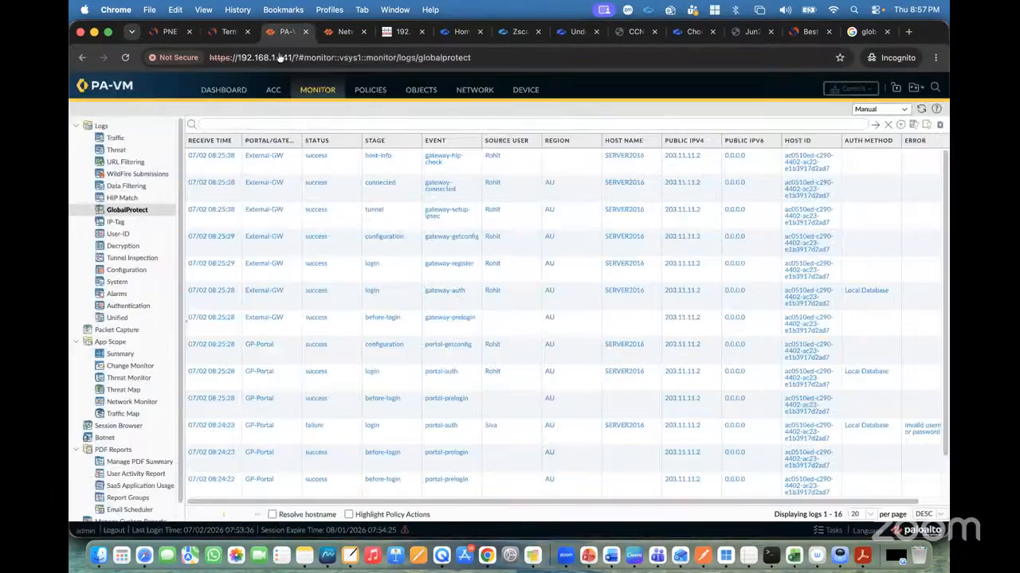
Review the GP-Portal agent config's authentication, internal, external gateway and config selection criteria settings, then close without changes.
{"action": "left_click", "coordinate": [371, 91]}
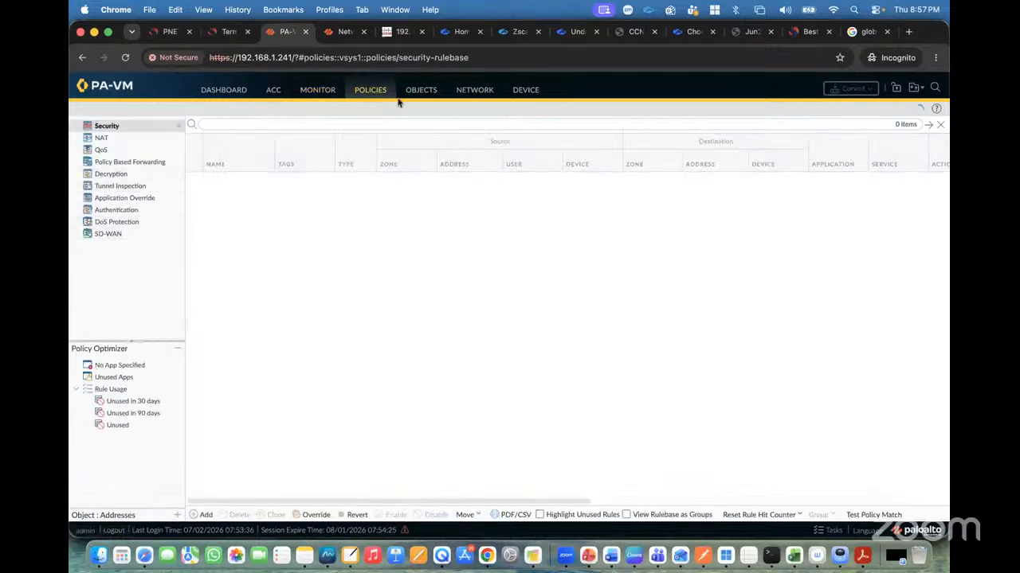
{"action": "left_click", "coordinate": [475, 90]}
{"action": "left_click", "coordinate": [127, 260]}
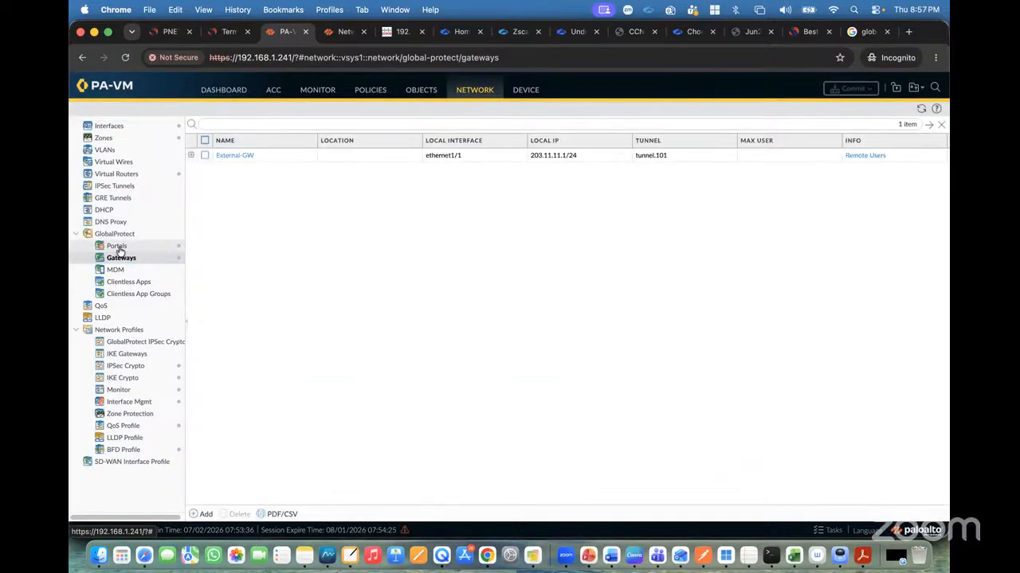
{"action": "left_click", "coordinate": [119, 247]}
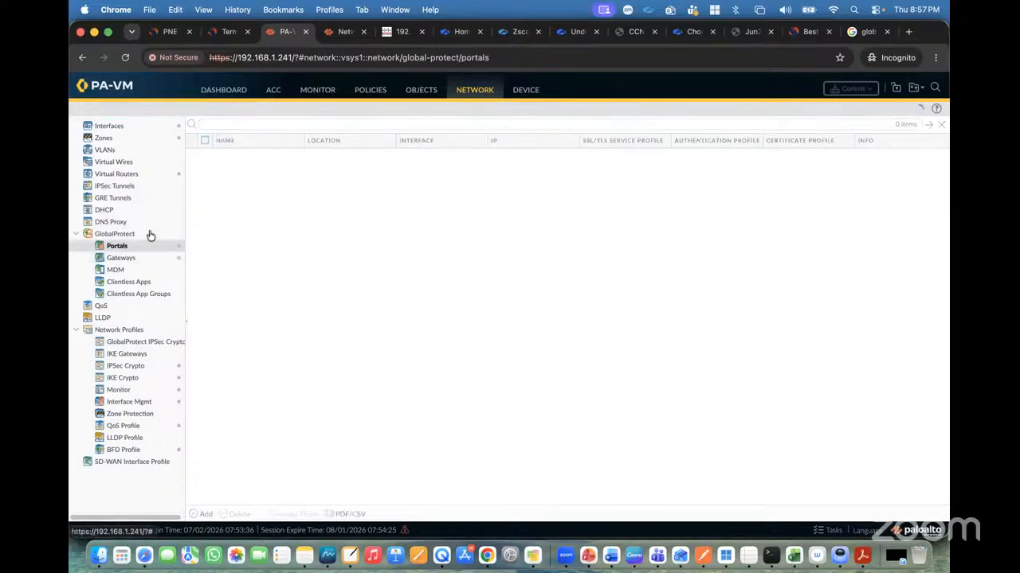
{"action": "left_click", "coordinate": [223, 155]}
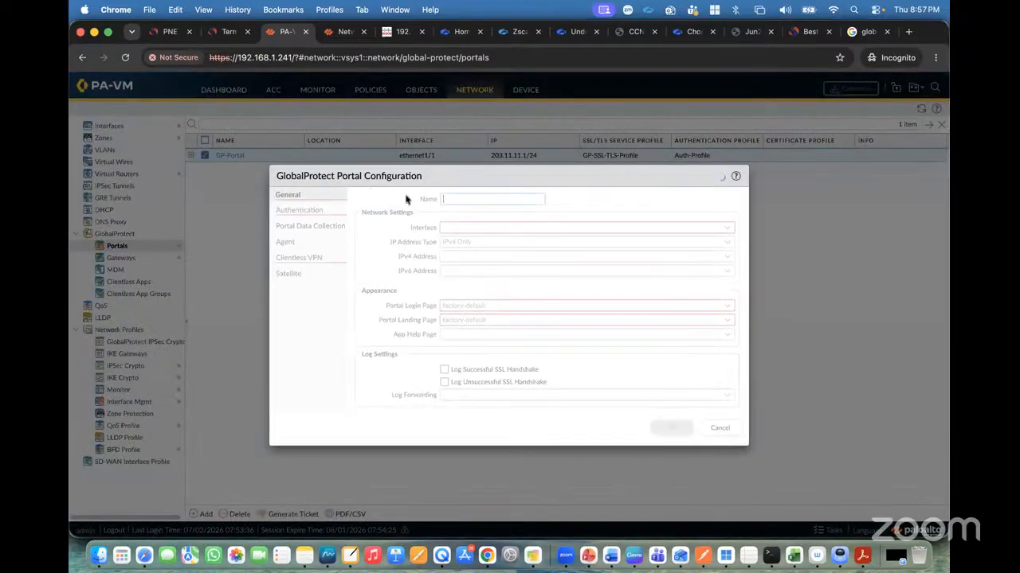
{"action": "left_click", "coordinate": [285, 242]}
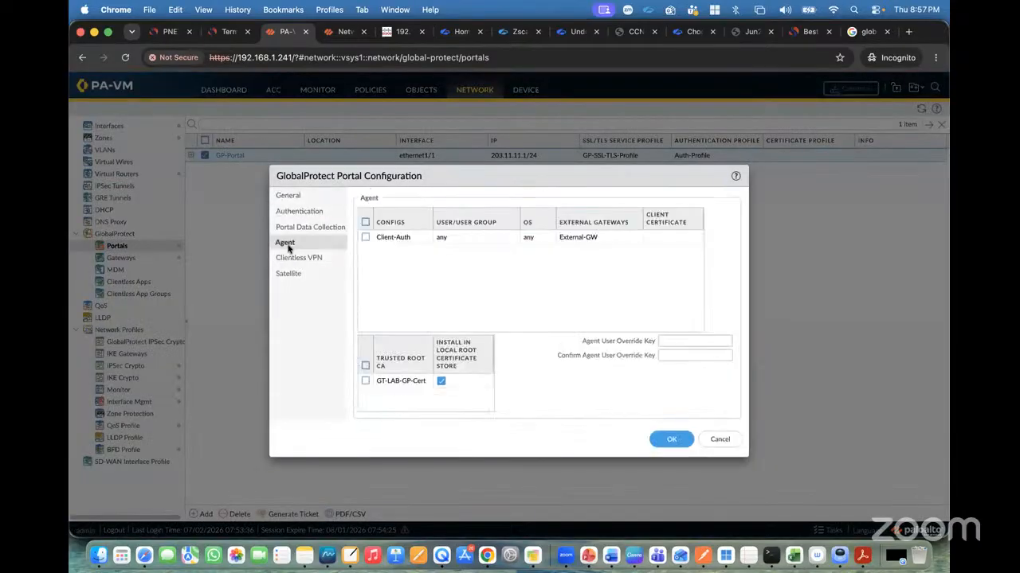
{"action": "left_click", "coordinate": [398, 236]}
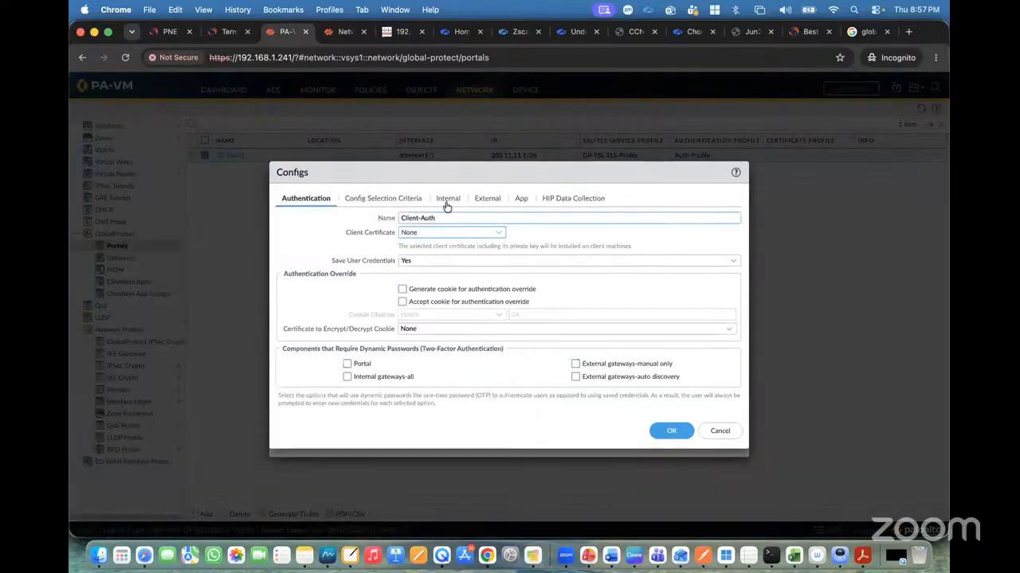
{"action": "left_click", "coordinate": [447, 201]}
{"action": "left_click", "coordinate": [485, 200]}
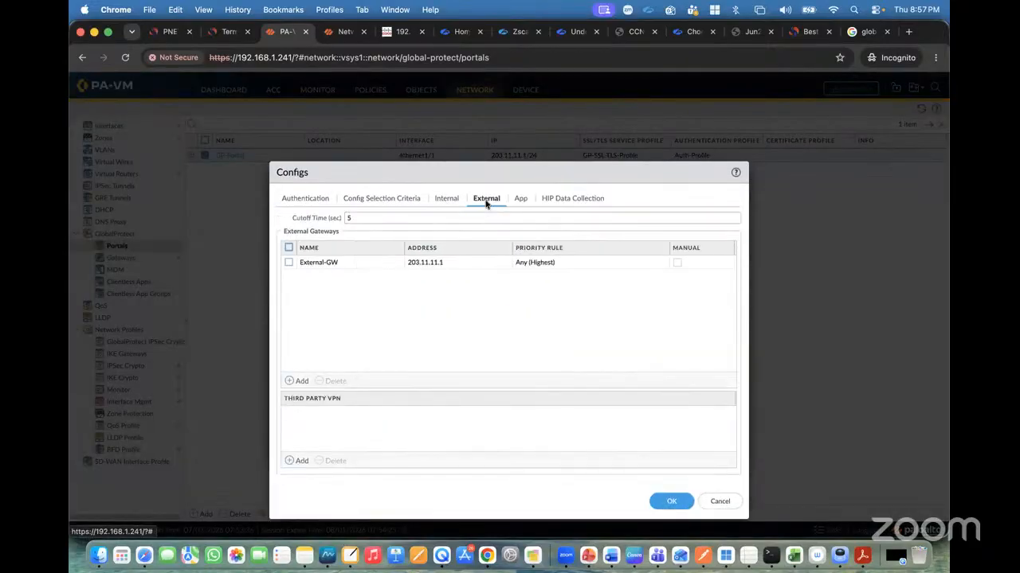
{"action": "left_click", "coordinate": [411, 203]}
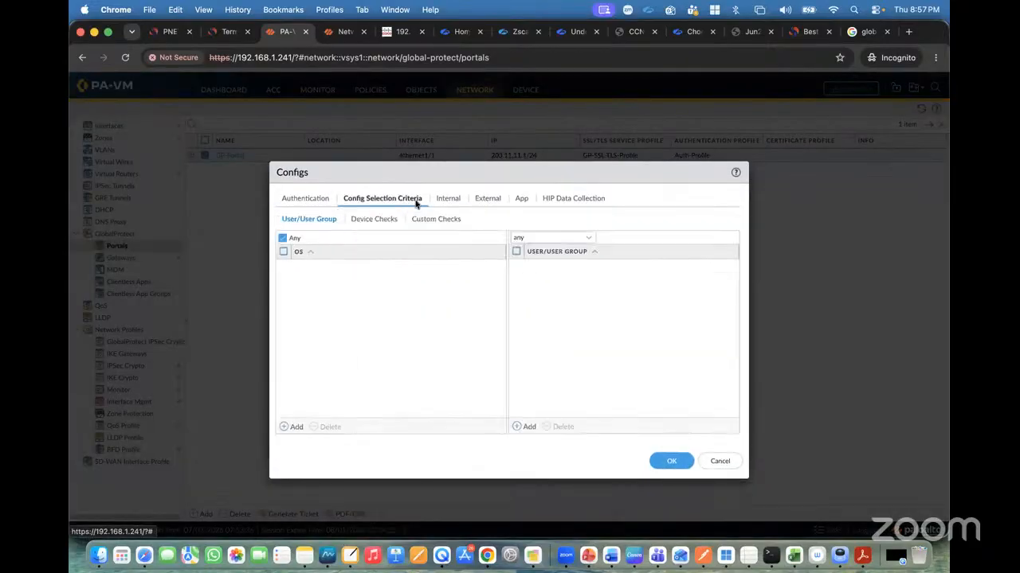
{"action": "left_click", "coordinate": [721, 464]}
{"action": "left_click", "coordinate": [717, 439]}
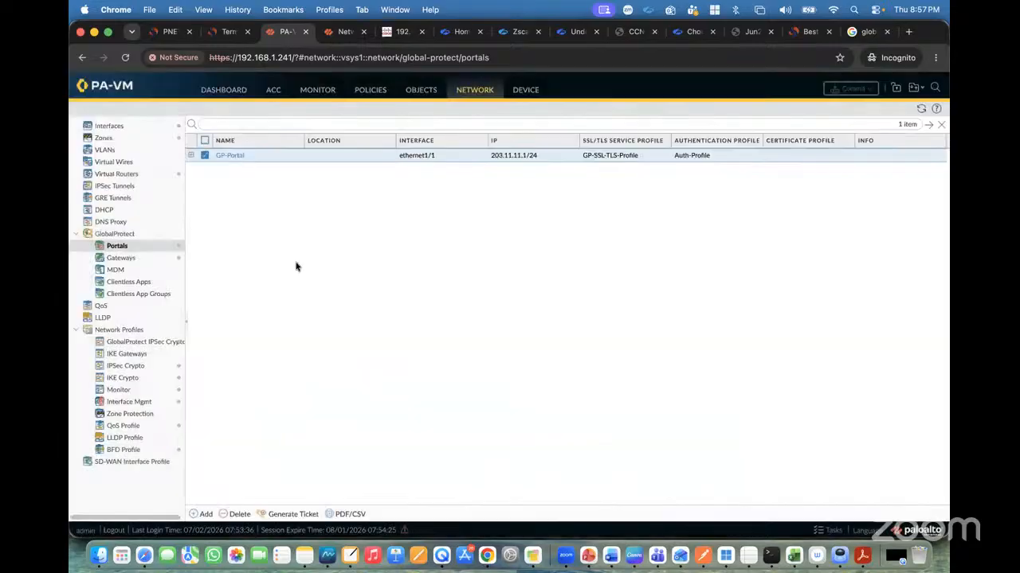
Inspect the External-GW gateway's authentication, agent tunnel settings and client IP pool, then close without changes.
{"action": "left_click", "coordinate": [121, 258]}
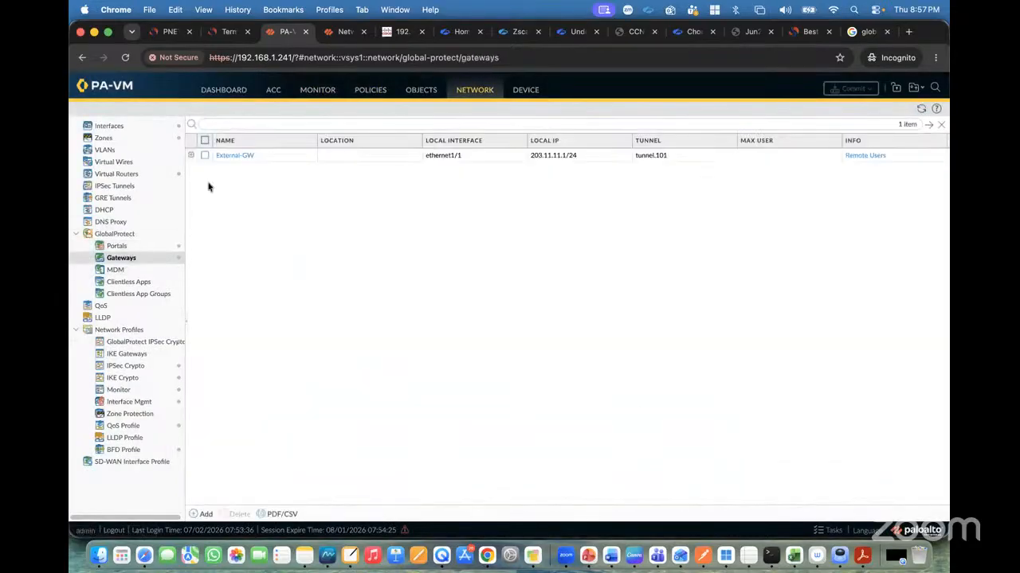
{"action": "left_click", "coordinate": [225, 155]}
{"action": "left_click", "coordinate": [275, 184]}
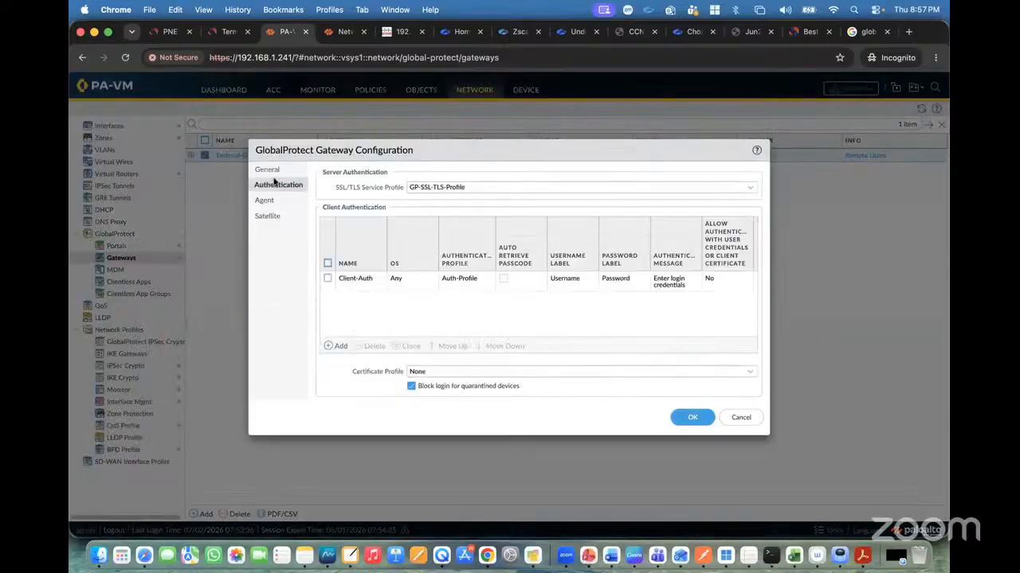
{"action": "left_click", "coordinate": [271, 201]}
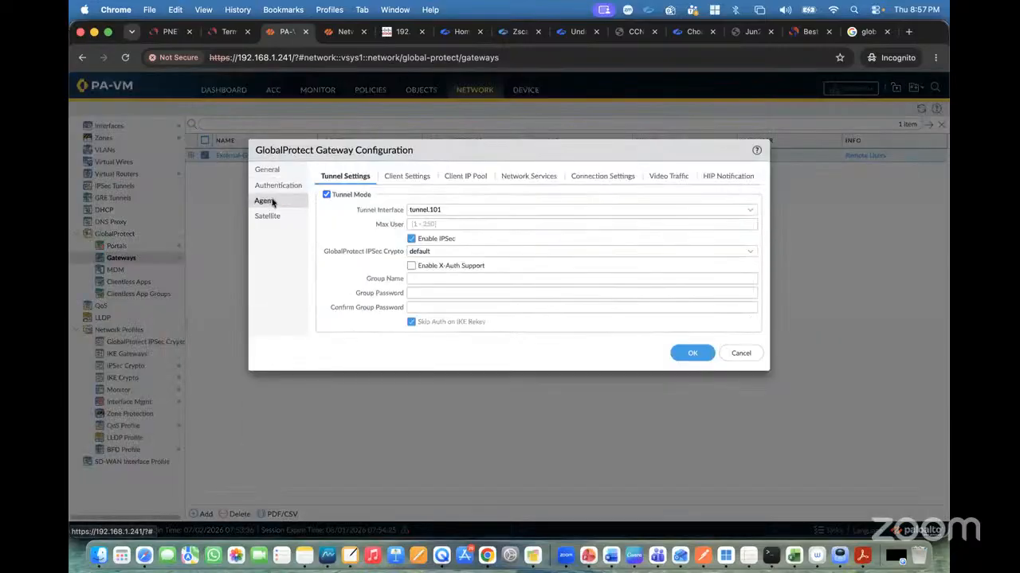
{"action": "left_click", "coordinate": [474, 178]}
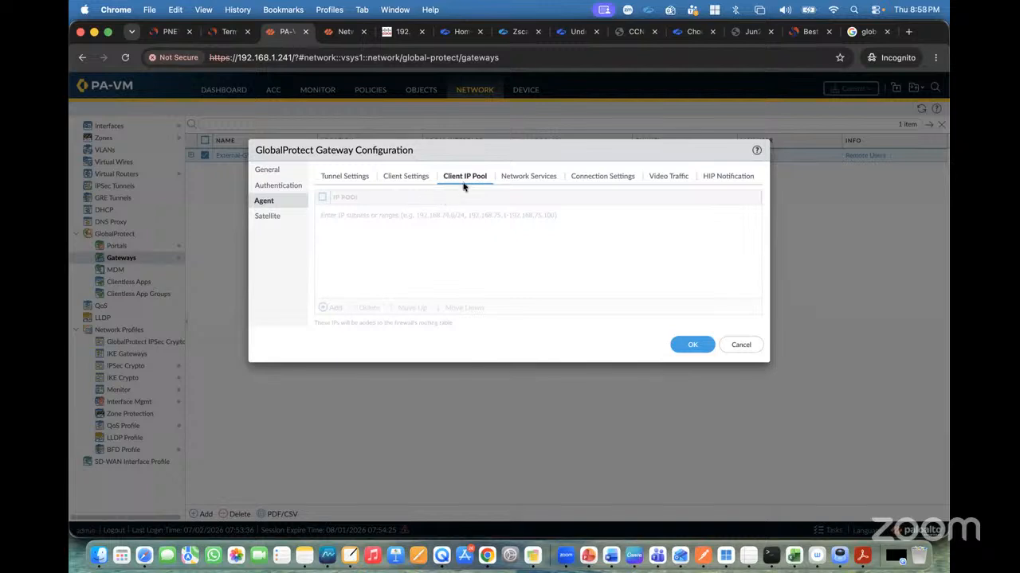
{"action": "left_click", "coordinate": [742, 345]}
{"action": "left_click", "coordinate": [200, 514]}
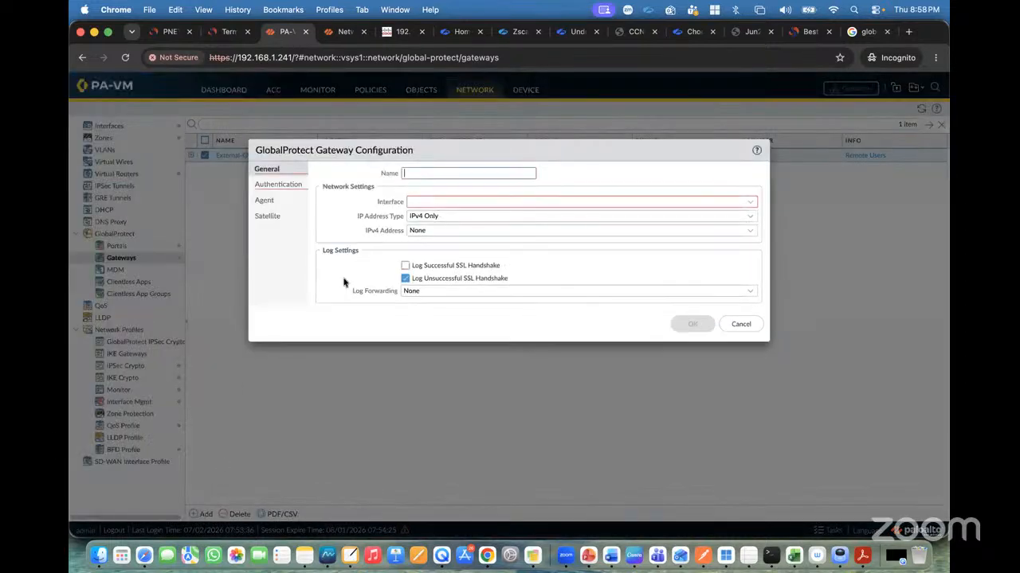
{"action": "left_click", "coordinate": [274, 206]}
{"action": "left_click", "coordinate": [471, 179]}
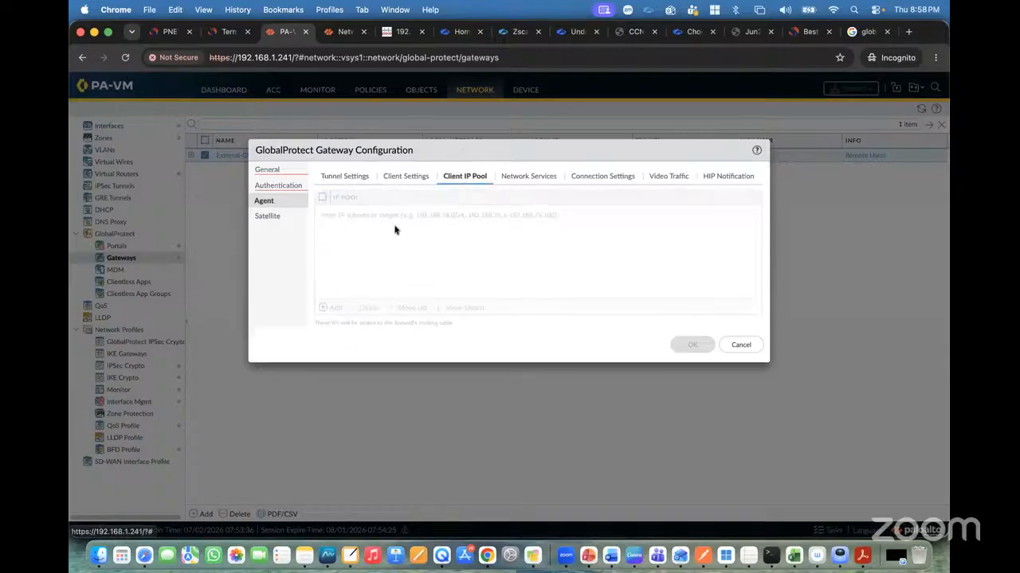
{"action": "left_click", "coordinate": [285, 170]}
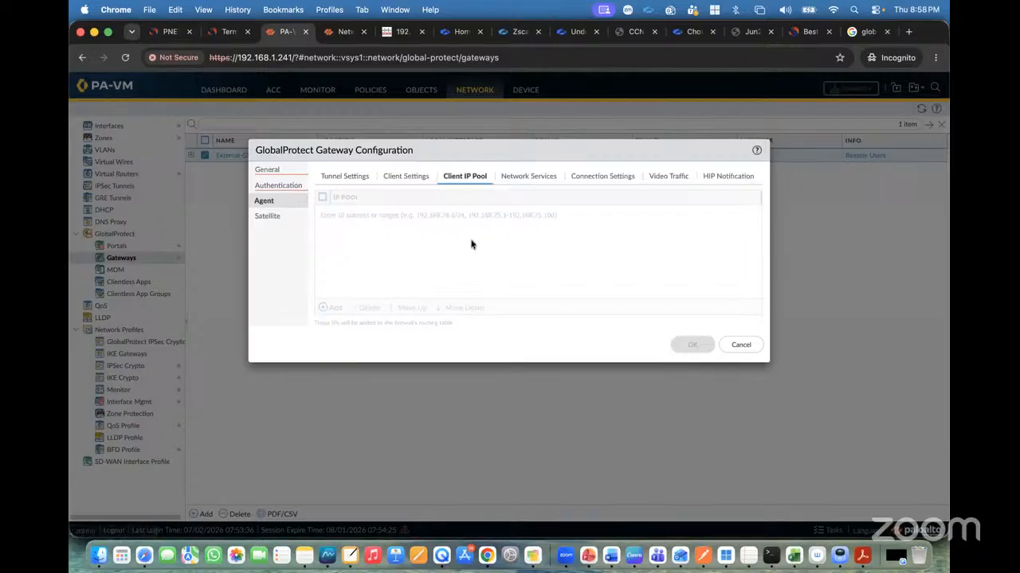
{"action": "left_click", "coordinate": [739, 345]}
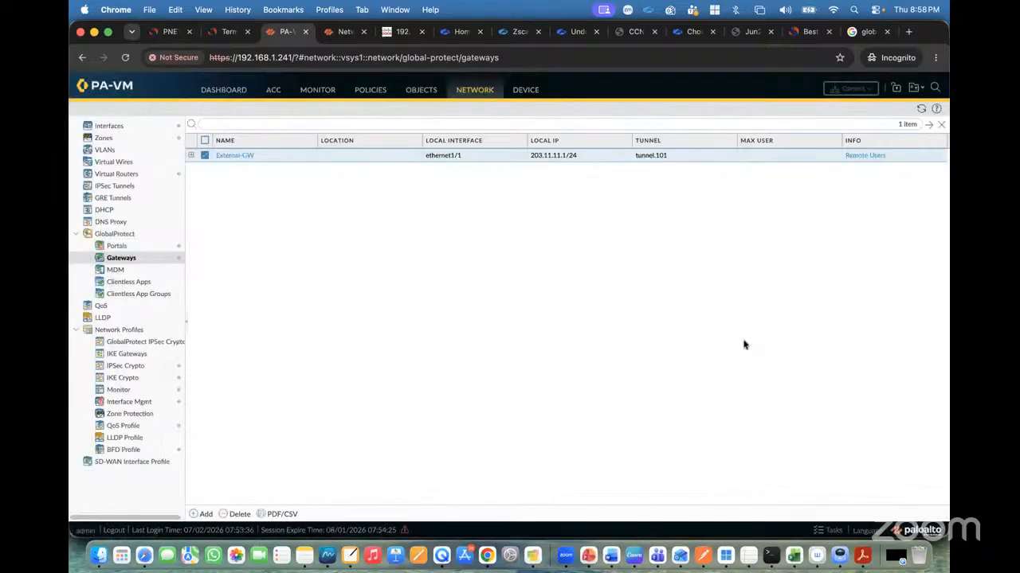
Expand the External-GW gateway entry to view its agent configuration, IP pool and access route.
{"action": "left_click", "coordinate": [190, 155]}
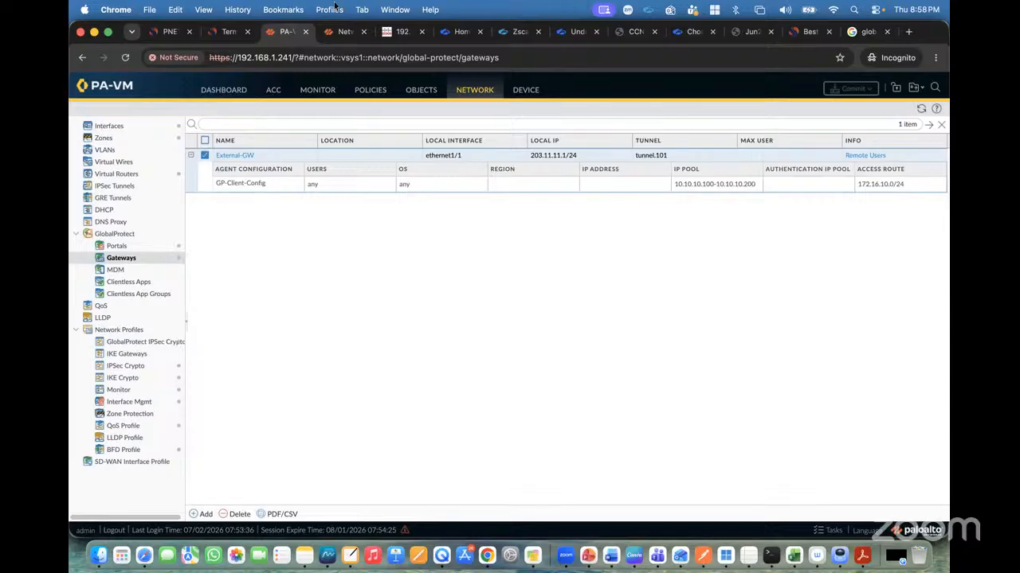
{"action": "left_click", "coordinate": [179, 35]}
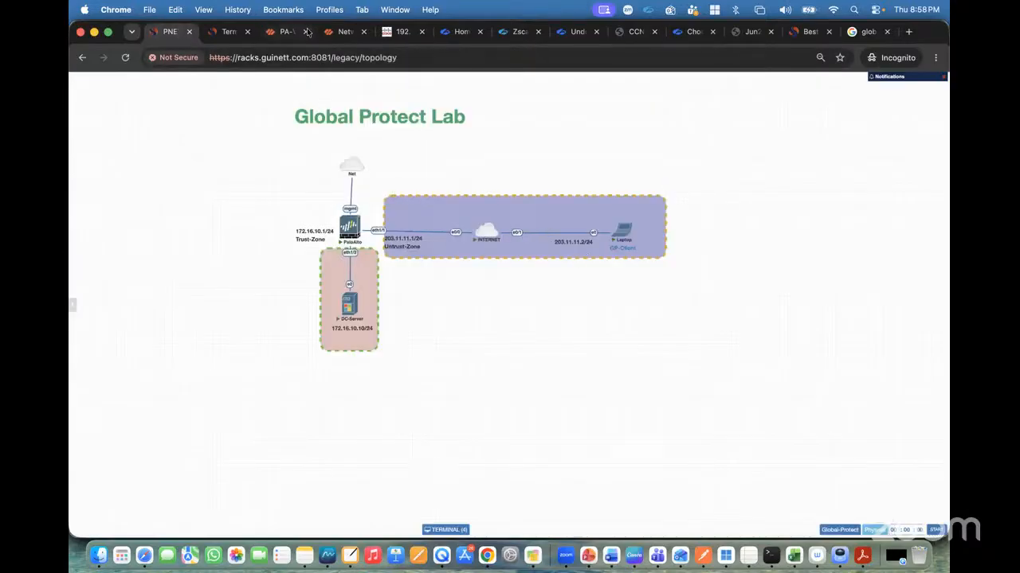
Switch to the laptop console and close the adapter details, Ethernet 3 status and network connection windows.
{"action": "left_click", "coordinate": [286, 31]}
{"action": "left_click", "coordinate": [164, 33]}
{"action": "left_click", "coordinate": [231, 33]}
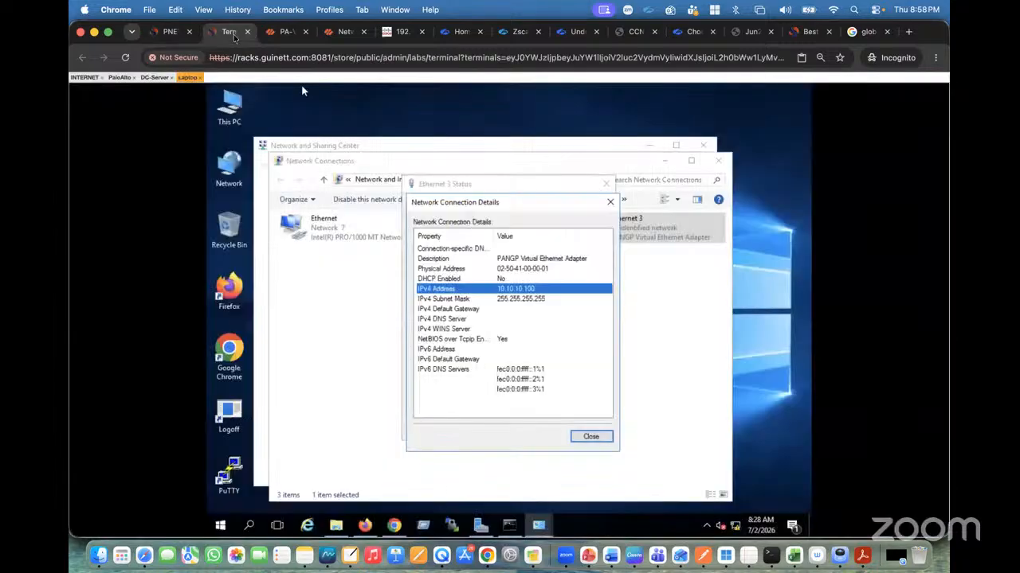
{"action": "left_click", "coordinate": [591, 436]}
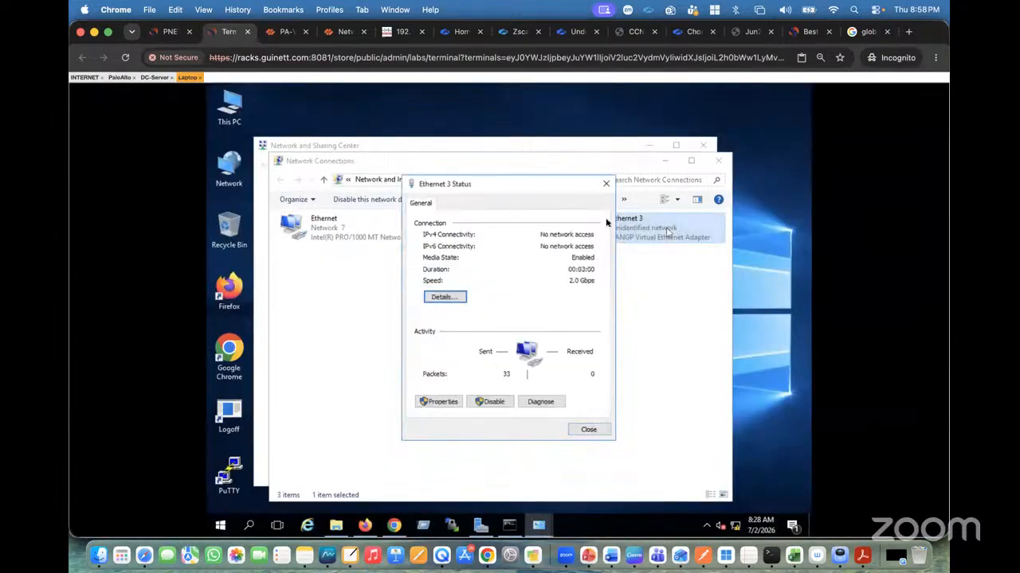
{"action": "left_click", "coordinate": [606, 185]}
{"action": "left_click", "coordinate": [717, 161]}
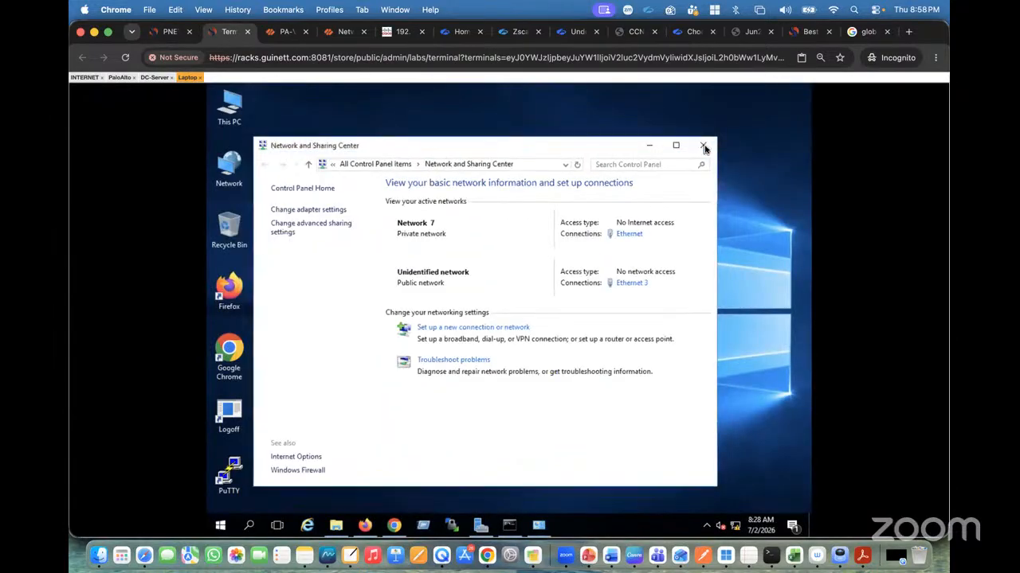
{"action": "left_click", "coordinate": [702, 145]}
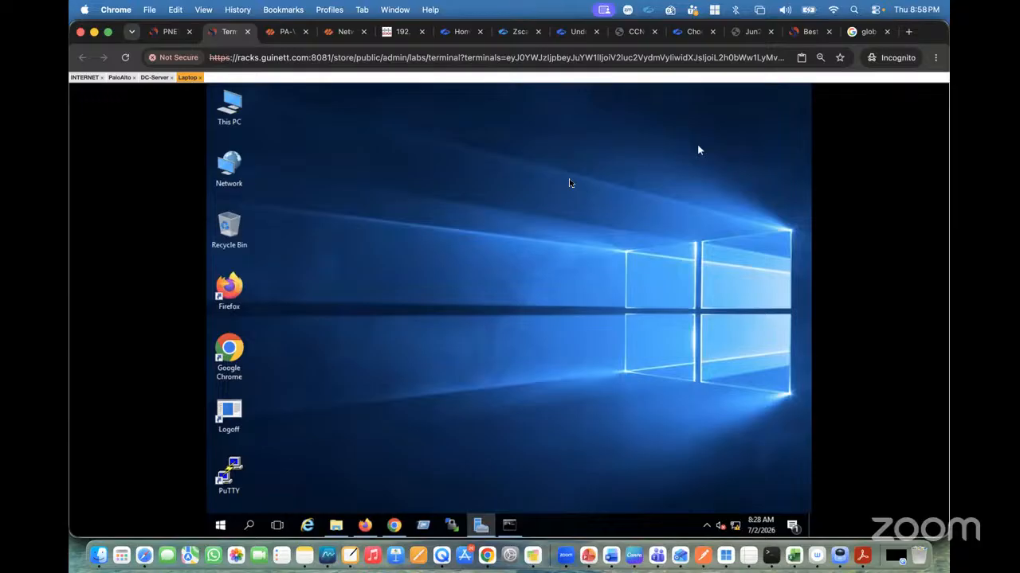
Ping the DC-Server at 172.16.10.10 from the laptop's Command Prompt, then stop the ping.
{"action": "left_click", "coordinate": [509, 526]}
{"action": "key", "text": "Return"}
{"action": "key", "text": "Return"}
{"action": "key", "text": "Return"}
{"action": "key", "text": "Return"}
{"action": "key", "text": "Return"}
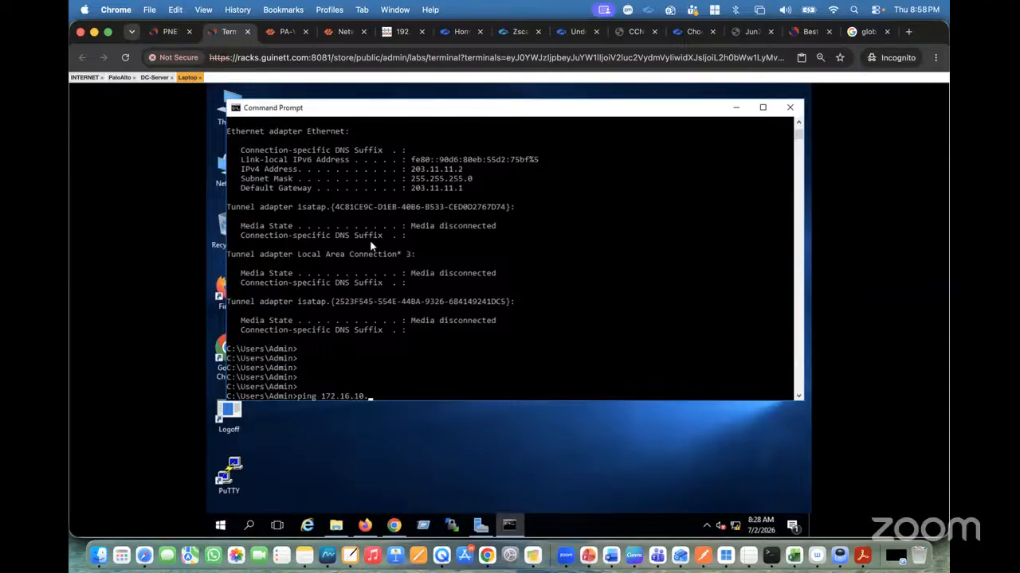
{"action": "type", "text": "ping 172.16.10.10"}
{"action": "key", "text": "Return"}
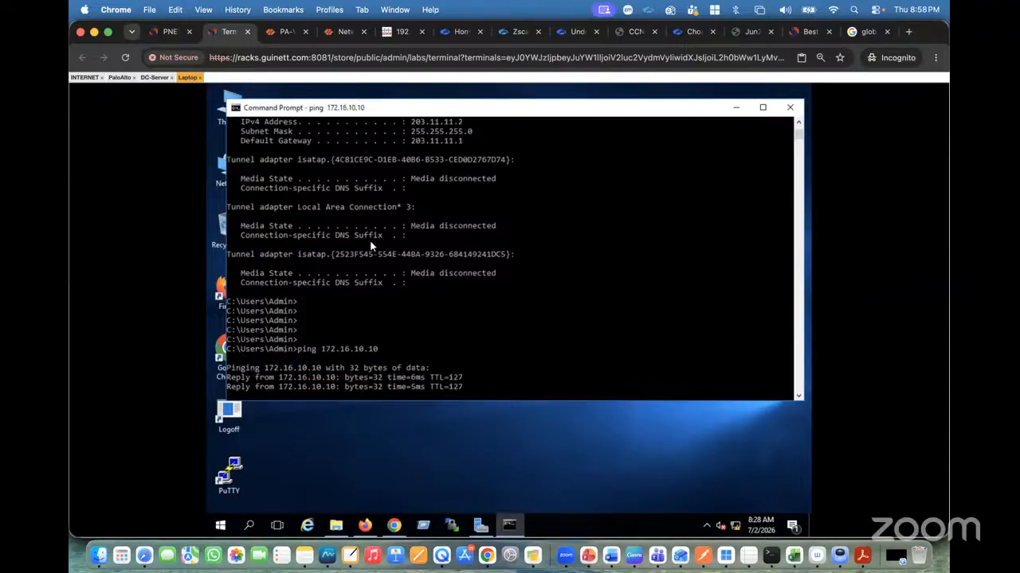
{"action": "key", "text": "ctrl+c"}
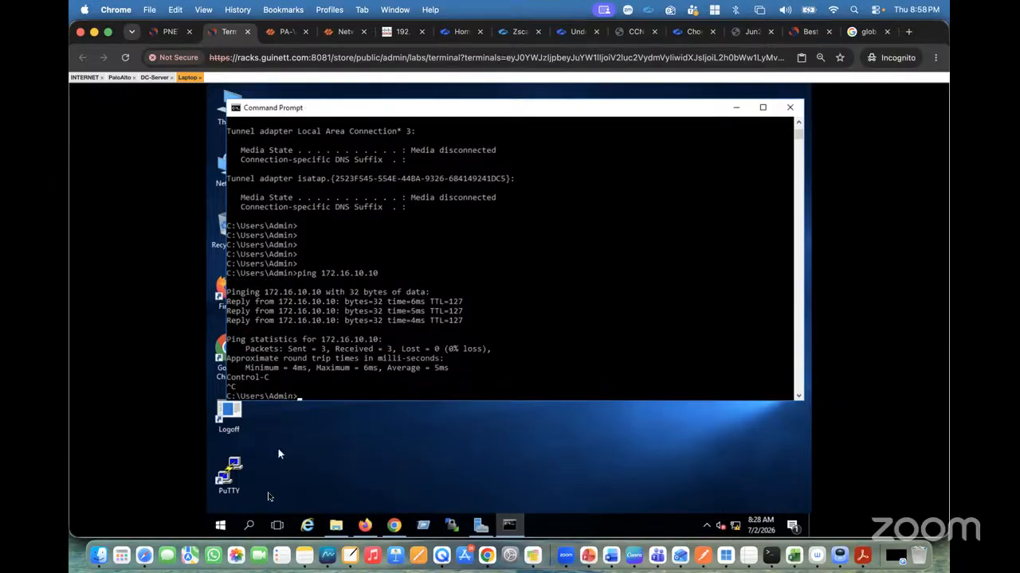
Search for rdp, open Remote Desktop Connection and connect to 172.16.10.10.
{"action": "left_click", "coordinate": [249, 527]}
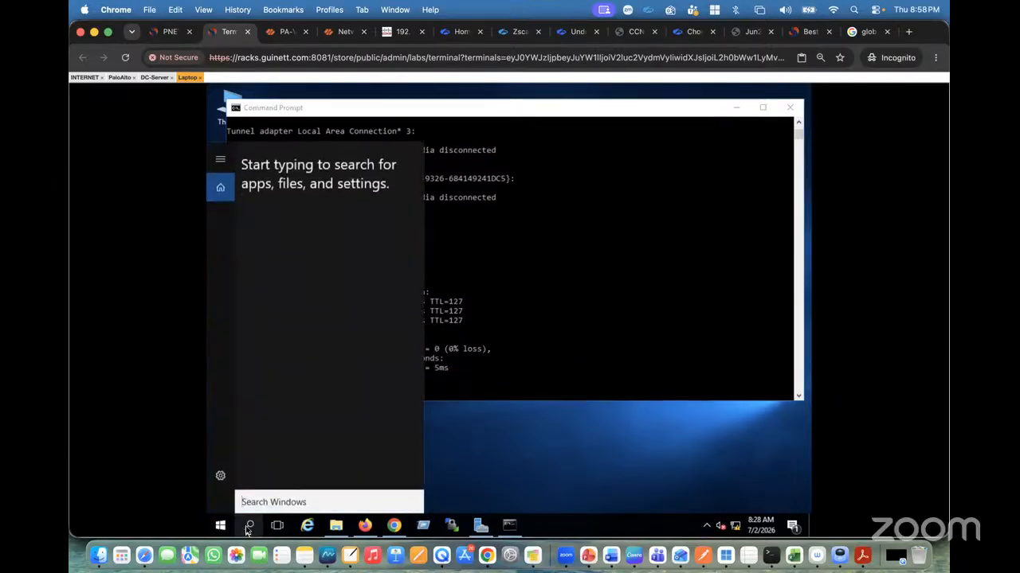
{"action": "type", "text": "rdp"}
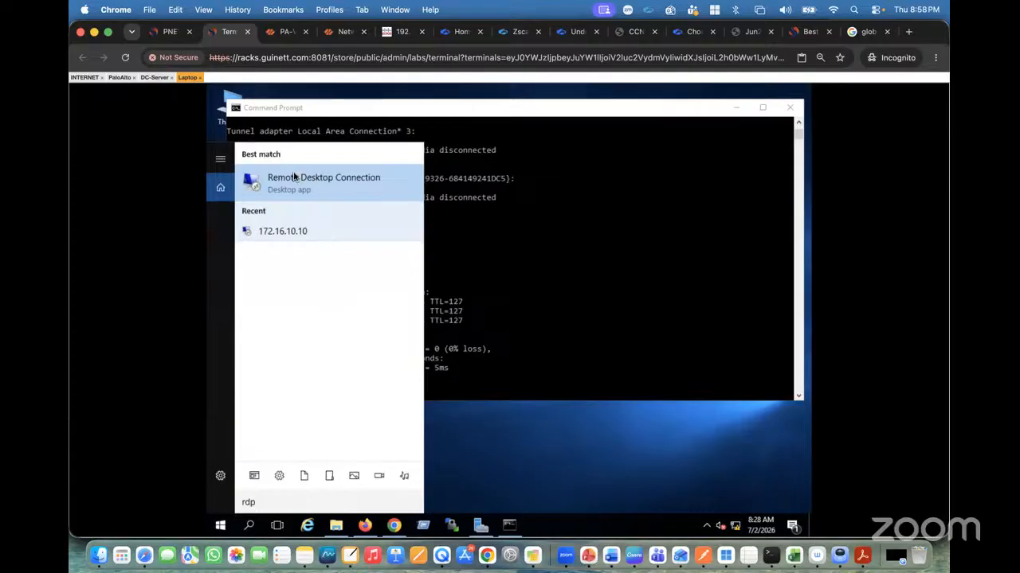
{"action": "left_click", "coordinate": [293, 176]}
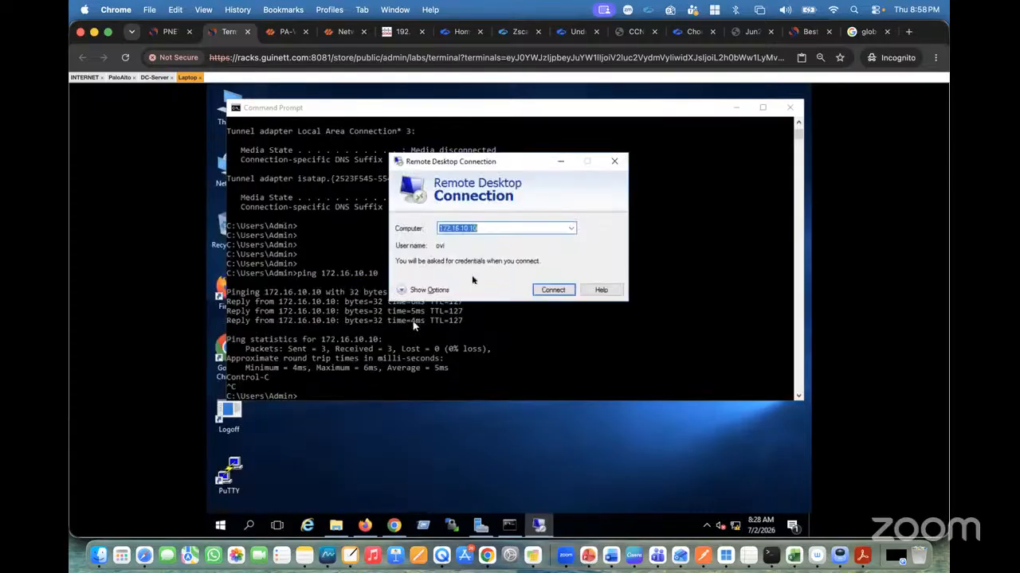
{"action": "left_click", "coordinate": [549, 293]}
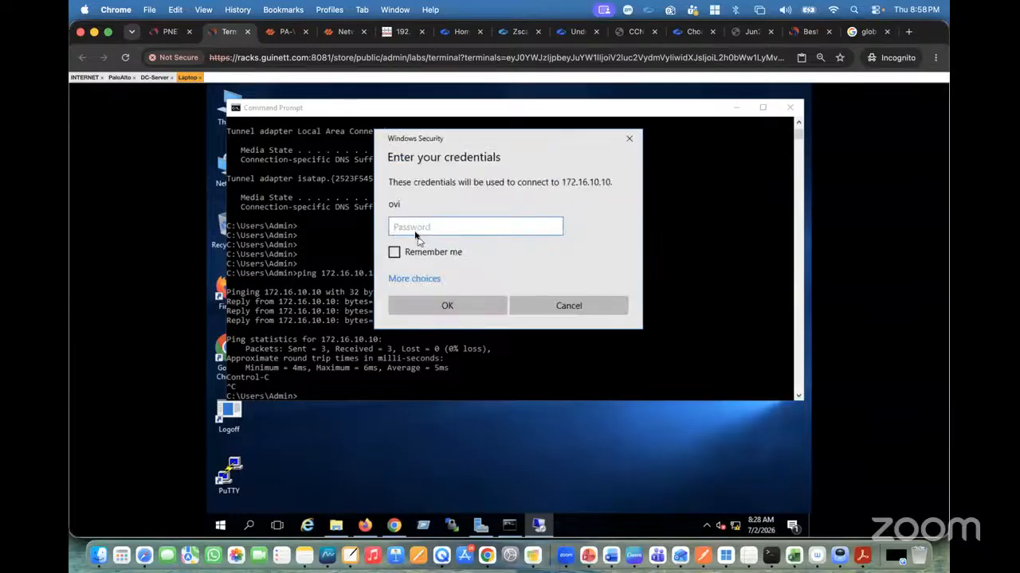
Enter the remote account password and accept the certificate warning to open the RDP session to the server.
{"action": "type", "text": "••••"}
{"action": "key", "text": "BackSpace"}
{"action": "key", "text": "BackSpace"}
{"action": "key", "text": "BackSpace"}
{"action": "key", "text": "BackSpace"}
{"action": "type", "text": "•••"}
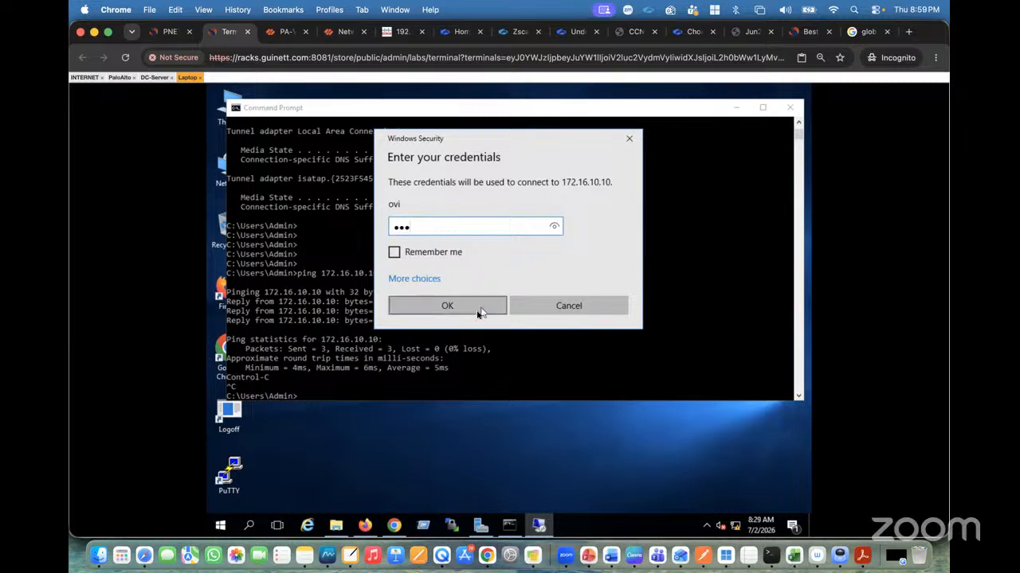
{"action": "left_click", "coordinate": [476, 311]}
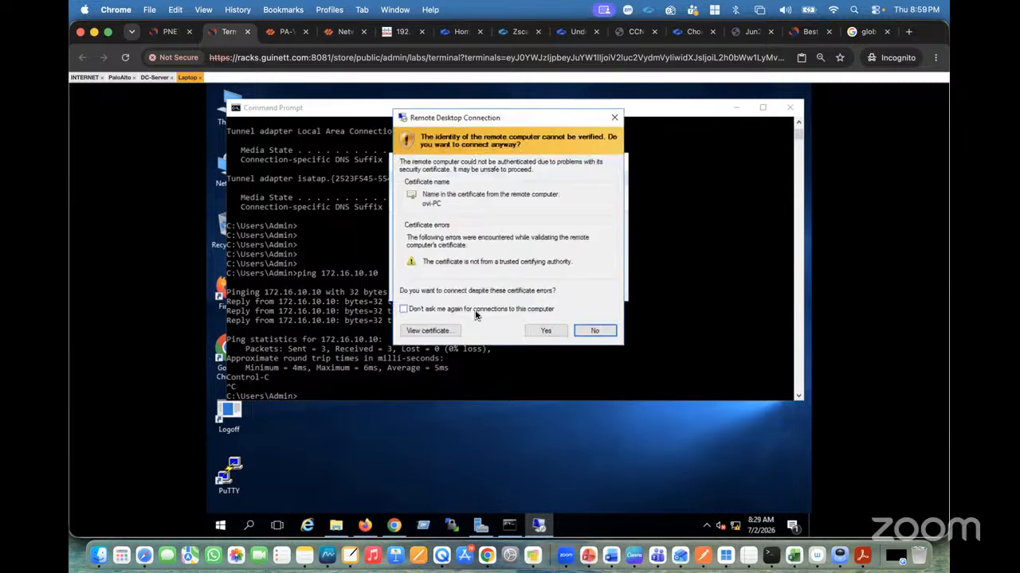
{"action": "left_click", "coordinate": [540, 331]}
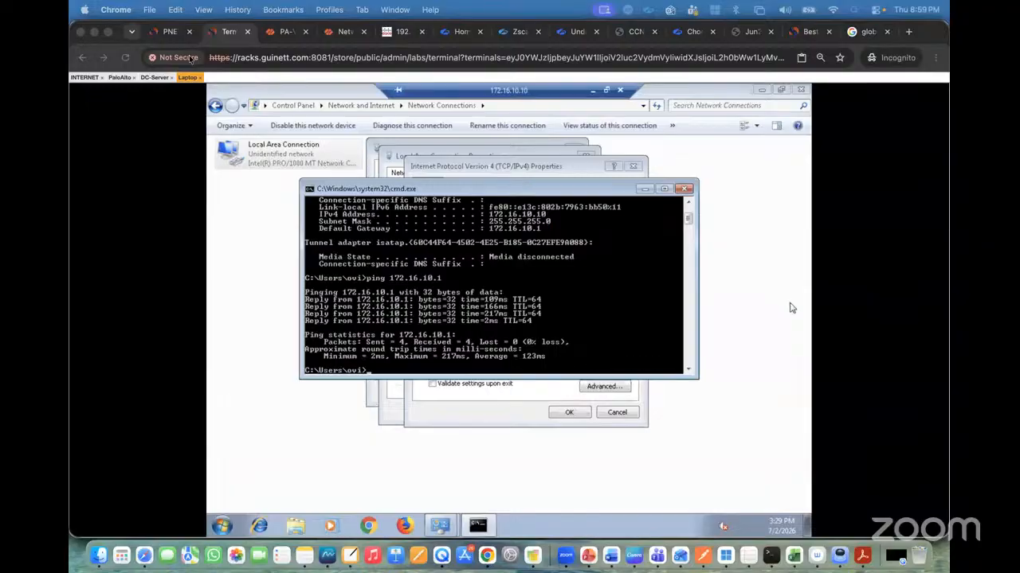
{"action": "left_click", "coordinate": [170, 34]}
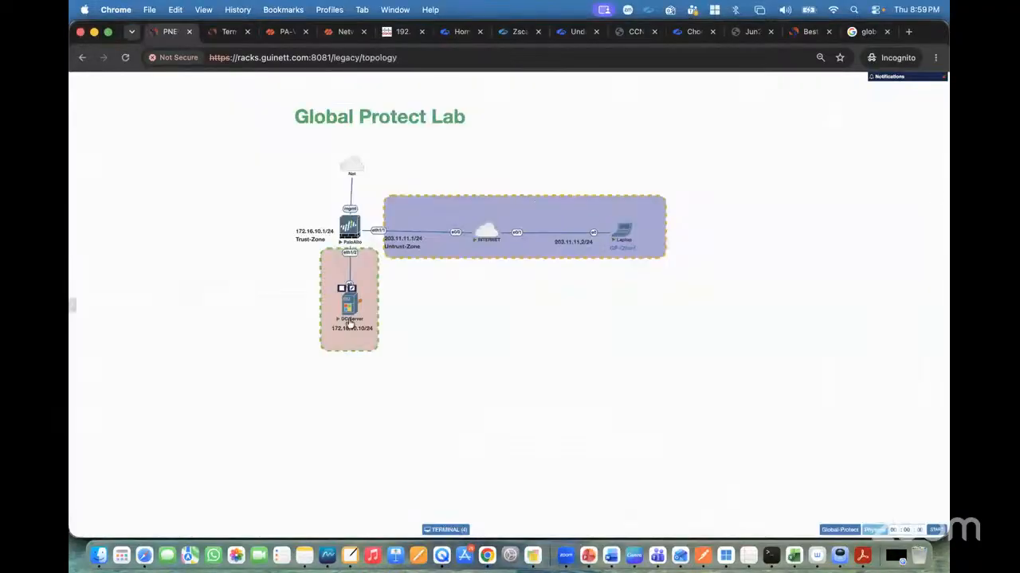
{"action": "left_click", "coordinate": [283, 32]}
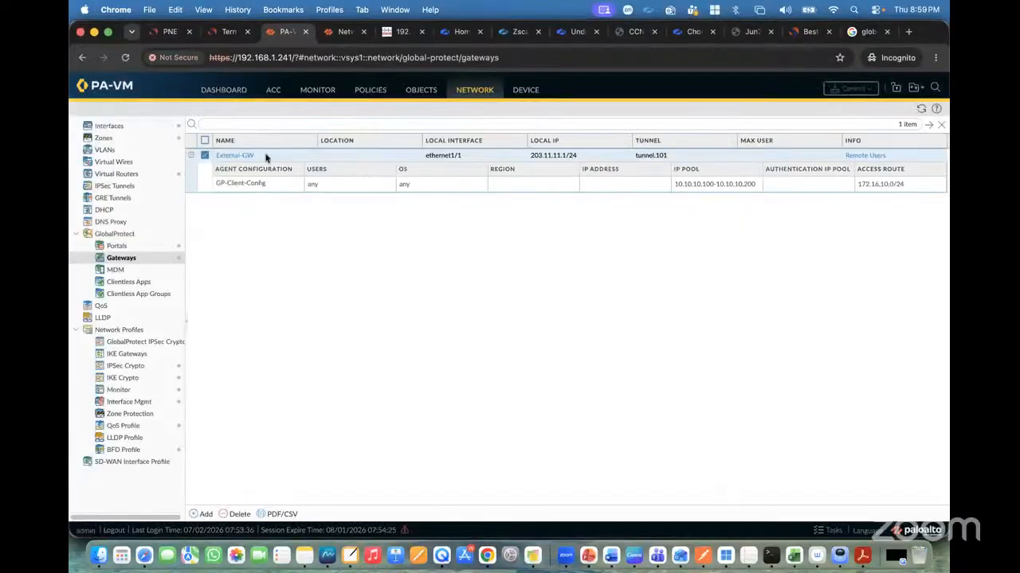
Review the GlobalProtect logs, then expand the RDP session's details in the Session Browser.
{"action": "left_click", "coordinate": [318, 90]}
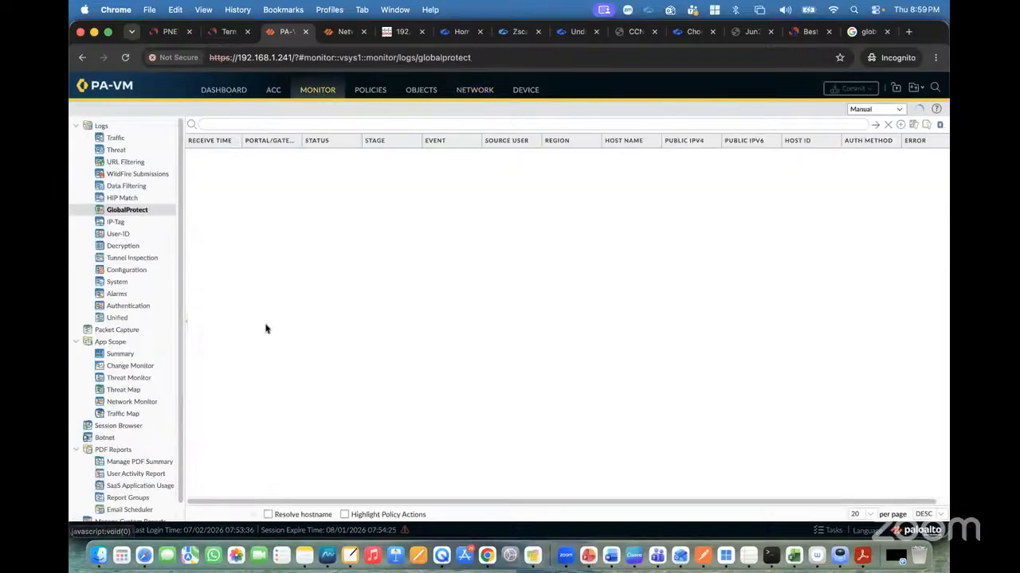
{"action": "scroll", "coordinate": [162, 394], "scroll_direction": "down", "scroll_amount": 2}
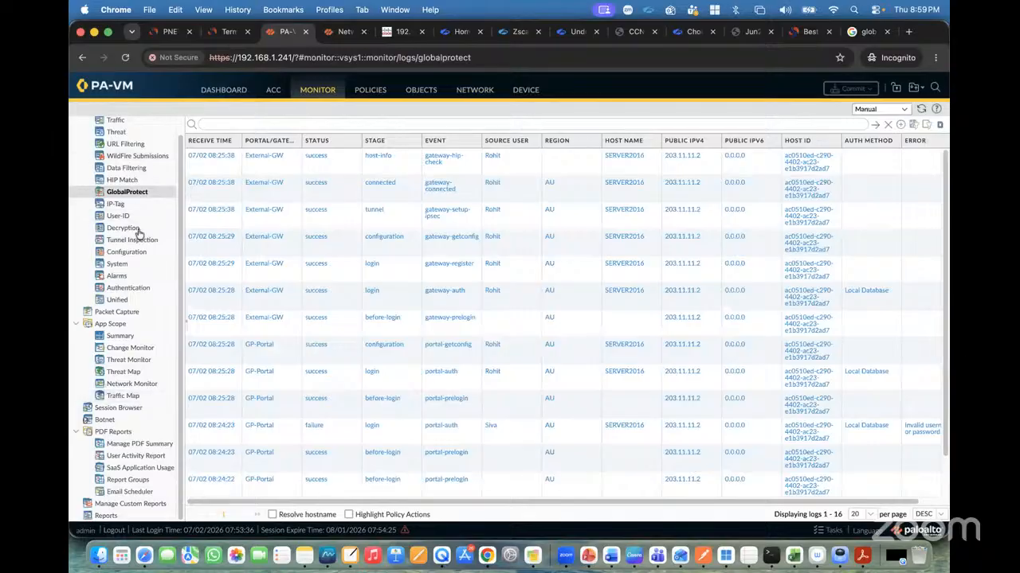
{"action": "left_click", "coordinate": [119, 408]}
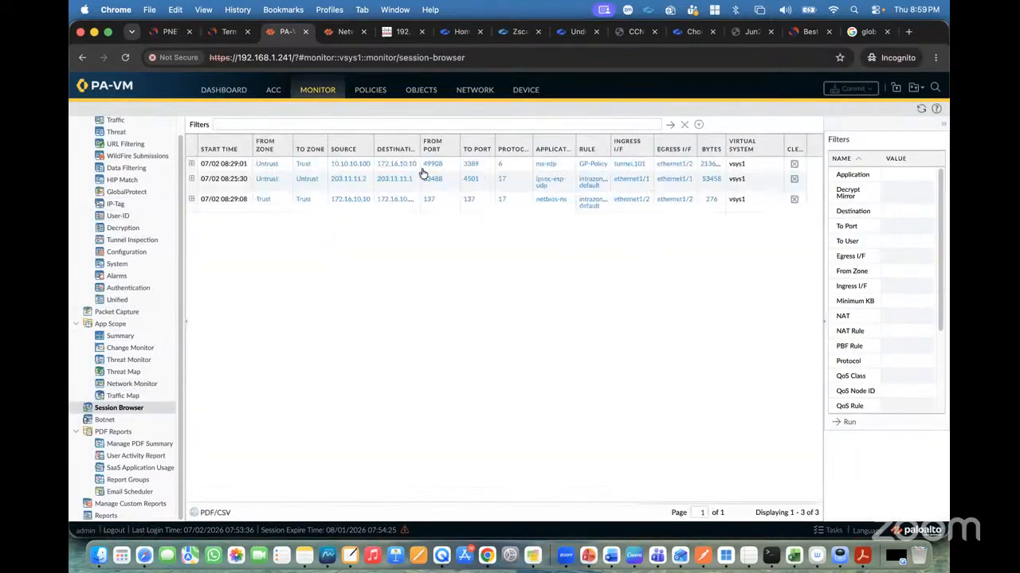
{"action": "left_click", "coordinate": [191, 163]}
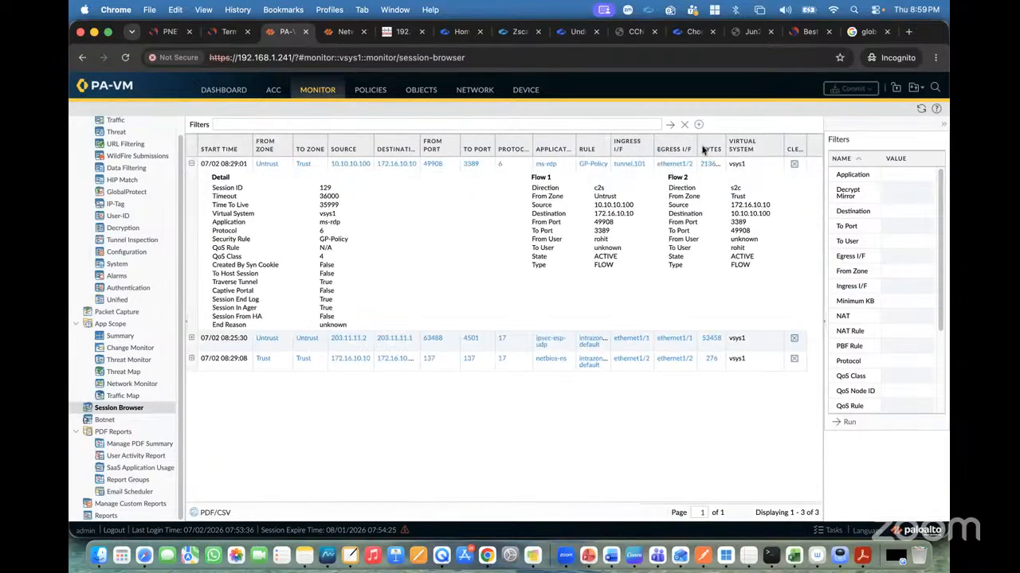
{"action": "left_click_drag", "start_coordinate": [699, 148], "coordinate": [715, 148]}
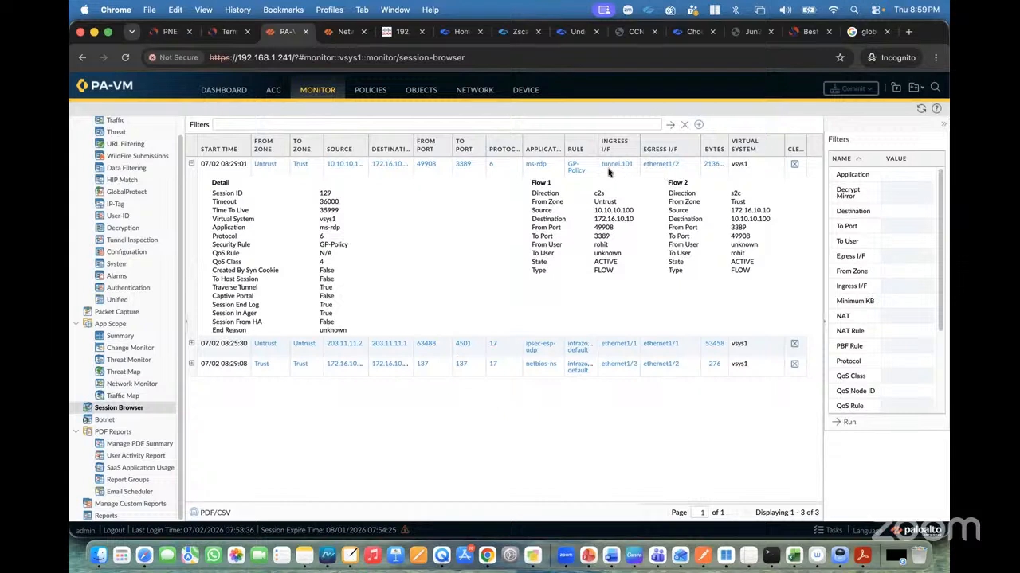
{"action": "left_click", "coordinate": [165, 31]}
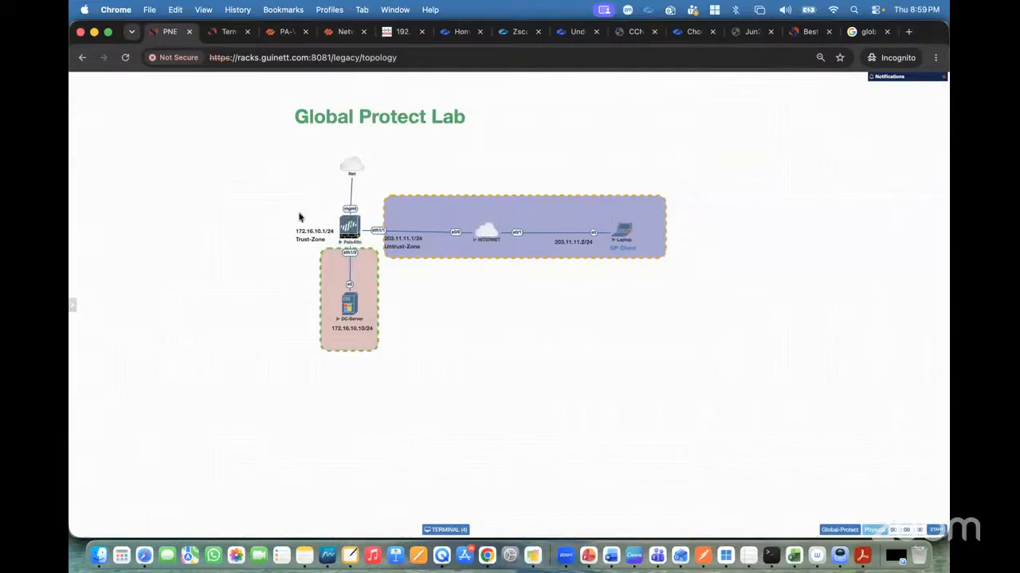
{"action": "left_click", "coordinate": [283, 32]}
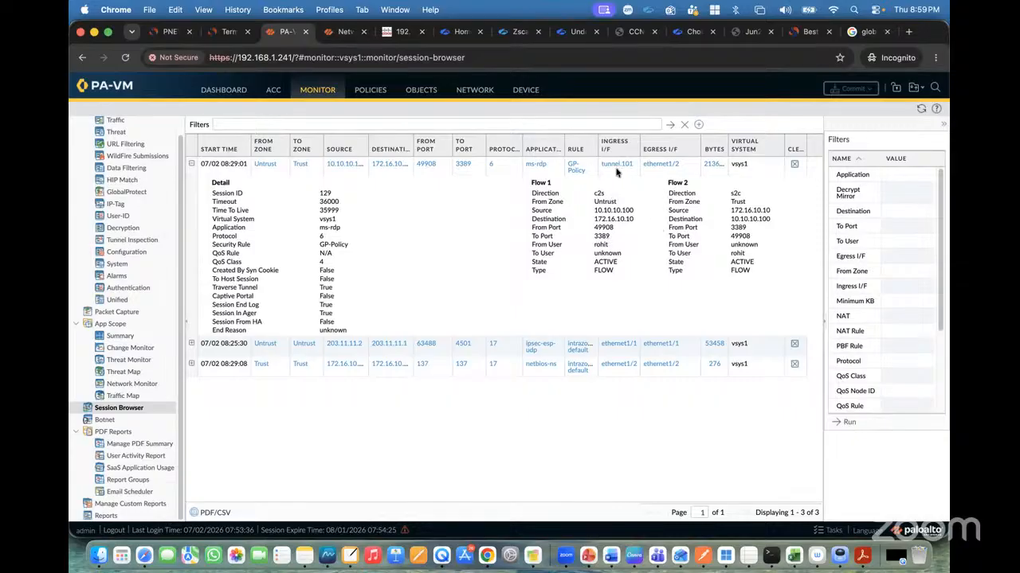
{"action": "left_click", "coordinate": [168, 32]}
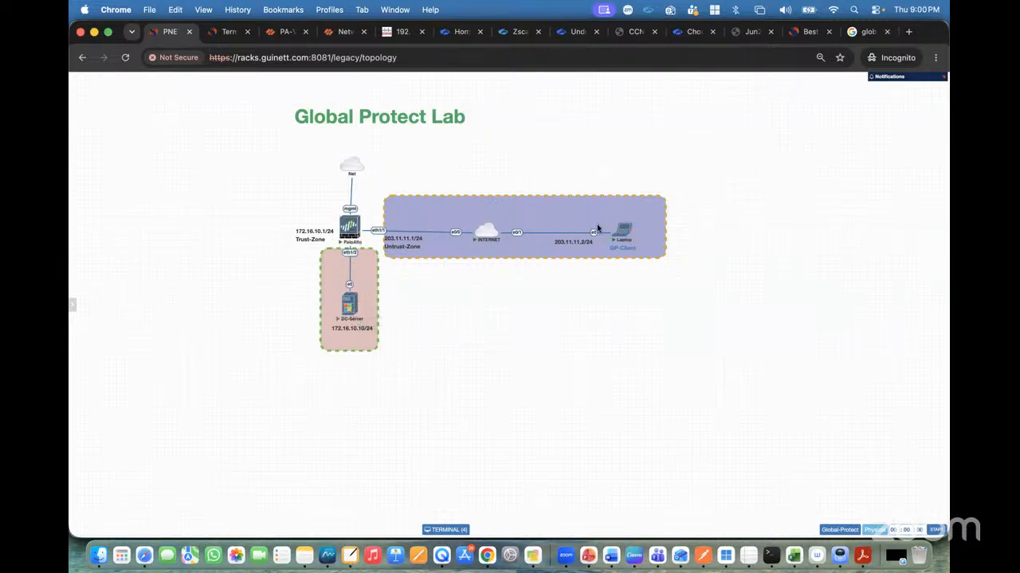
{"action": "left_click", "coordinate": [283, 32]}
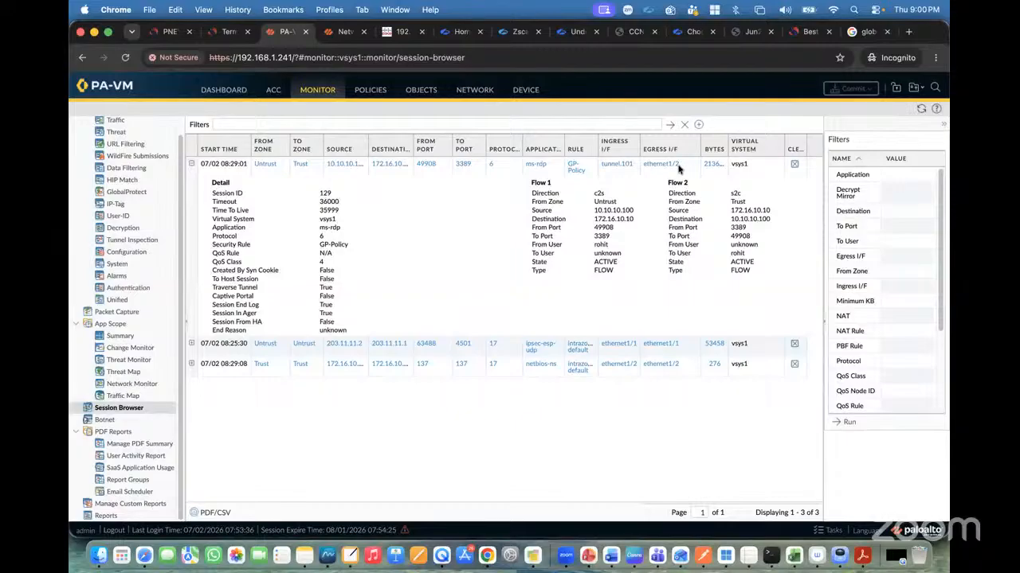
Examine the traffic log entries for the ping and RDP sessions, then the GlobalProtect log columns.
{"action": "scroll", "coordinate": [131, 263], "scroll_direction": "up", "scroll_amount": 2}
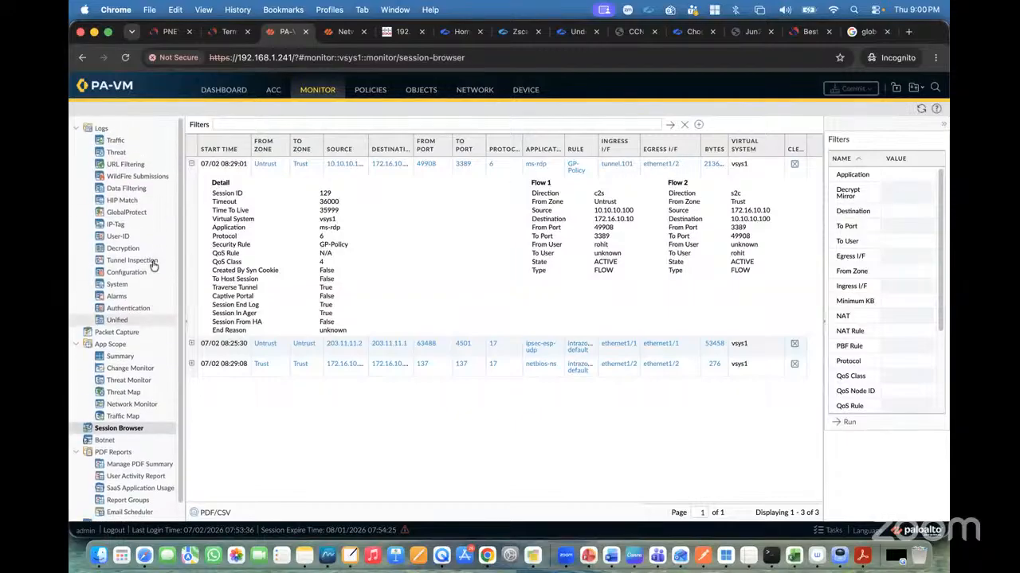
{"action": "left_click", "coordinate": [116, 149]}
{"action": "left_click", "coordinate": [117, 140]}
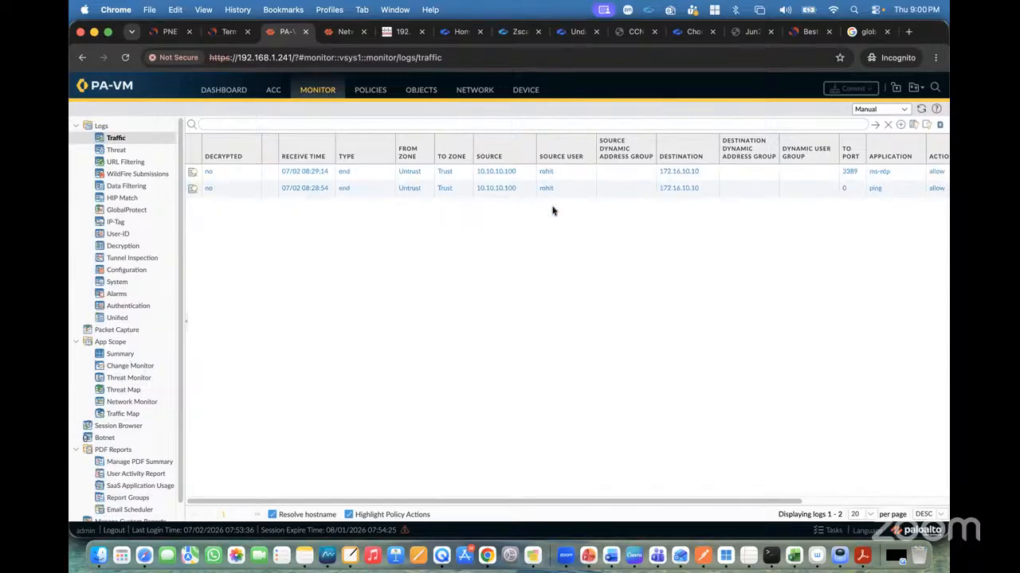
{"action": "scroll", "coordinate": [785, 210], "scroll_direction": "right", "scroll_amount": 5}
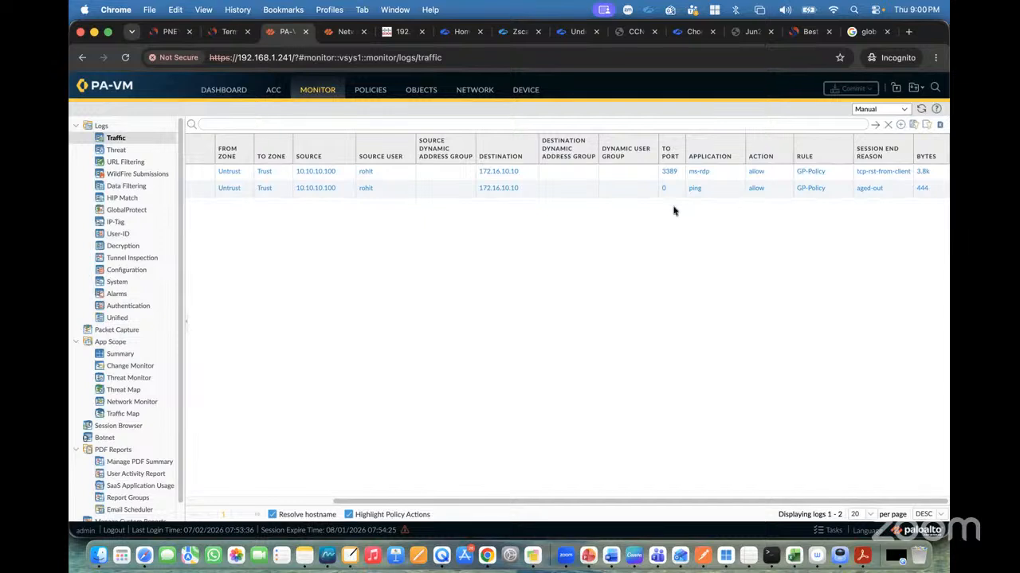
{"action": "scroll", "coordinate": [508, 196], "scroll_direction": "left", "scroll_amount": 5}
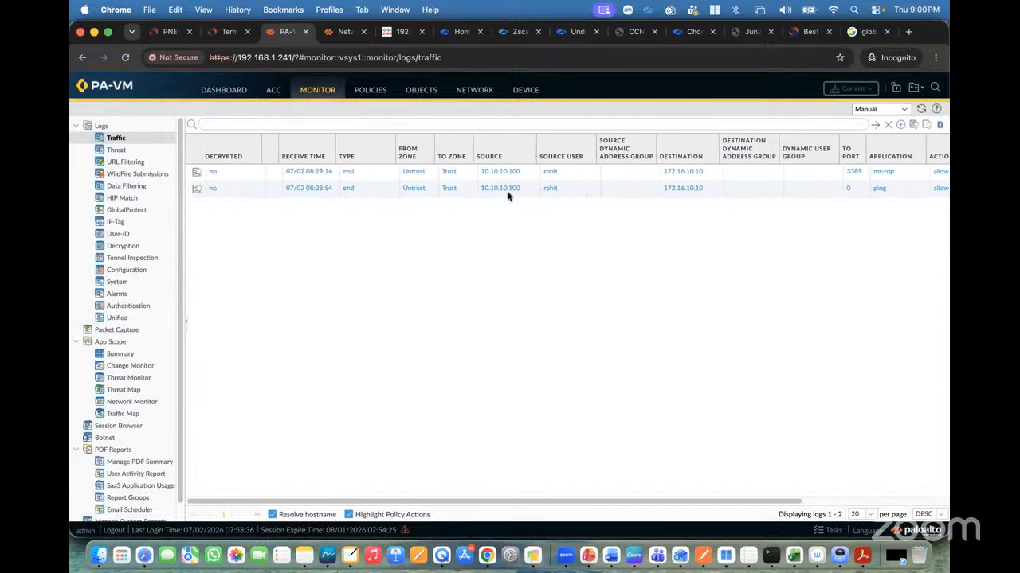
{"action": "left_click", "coordinate": [129, 211]}
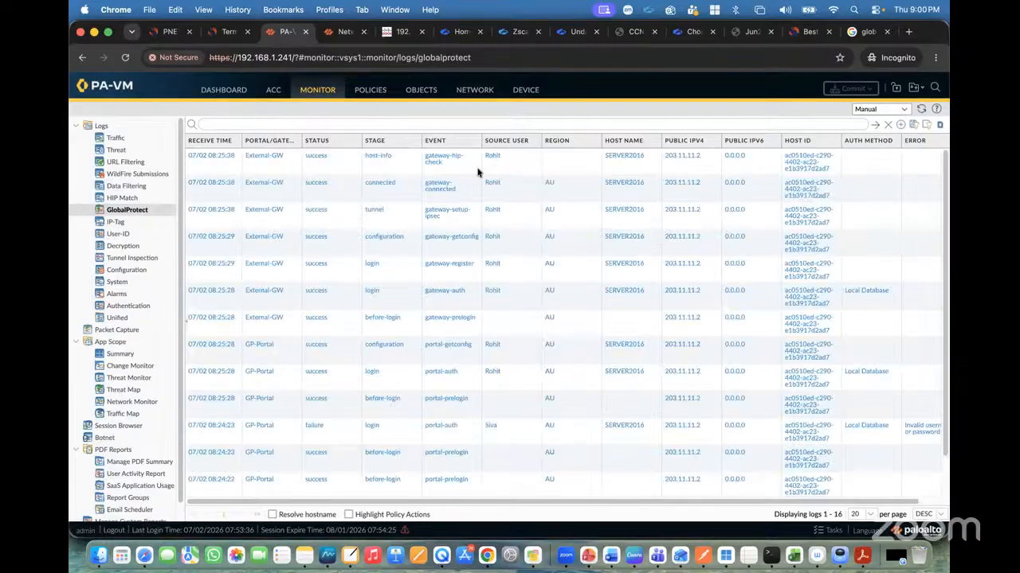
{"action": "scroll", "coordinate": [558, 263], "scroll_direction": "right", "scroll_amount": 1}
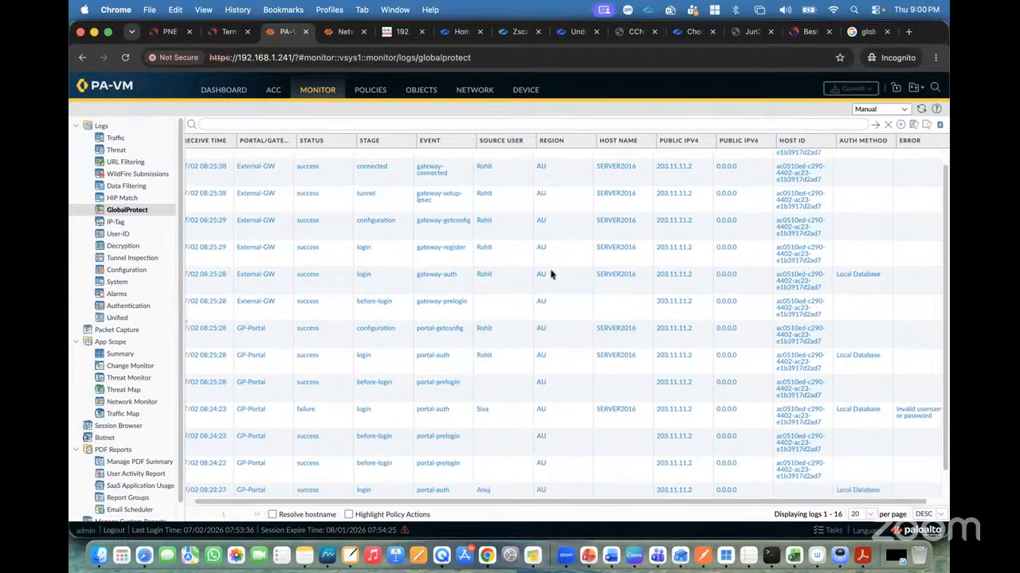
Switch between the server and laptop consoles and open the GlobalProtect agent from the laptop's system tray.
{"action": "left_click", "coordinate": [230, 33]}
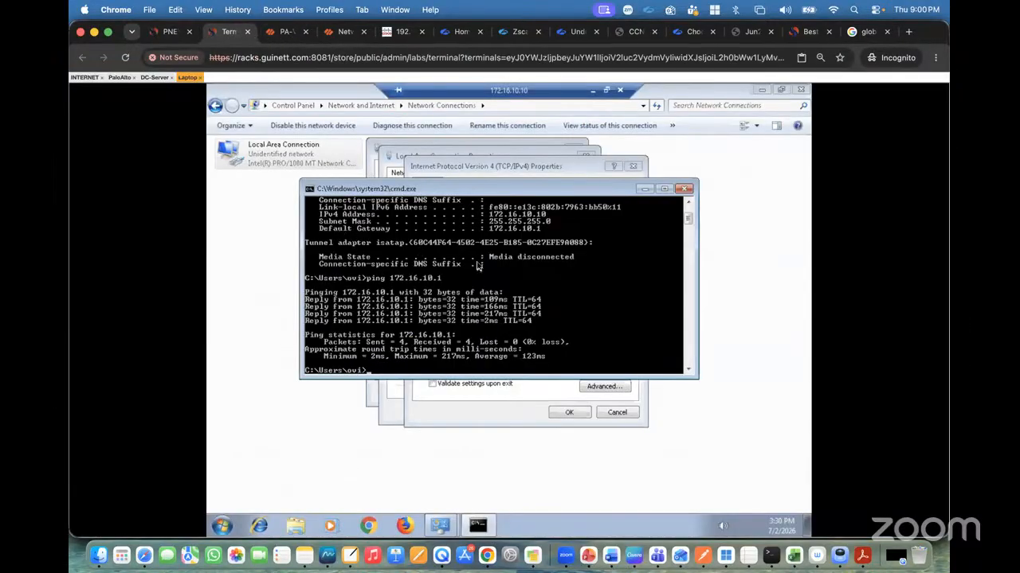
{"action": "key", "text": "Return"}
{"action": "key", "text": "Return"}
{"action": "key", "text": "Return"}
{"action": "key", "text": "Return"}
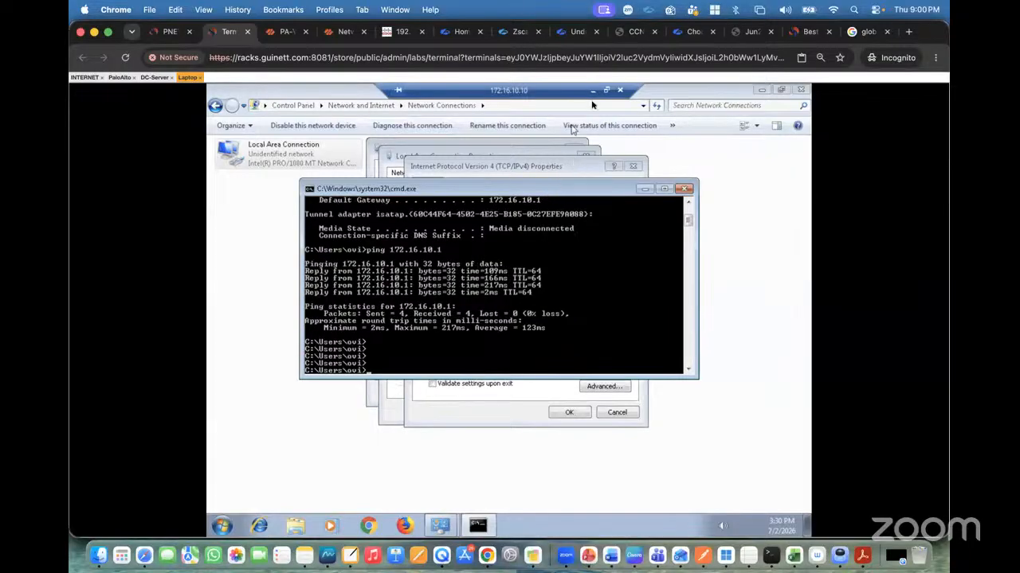
{"action": "left_click", "coordinate": [592, 95]}
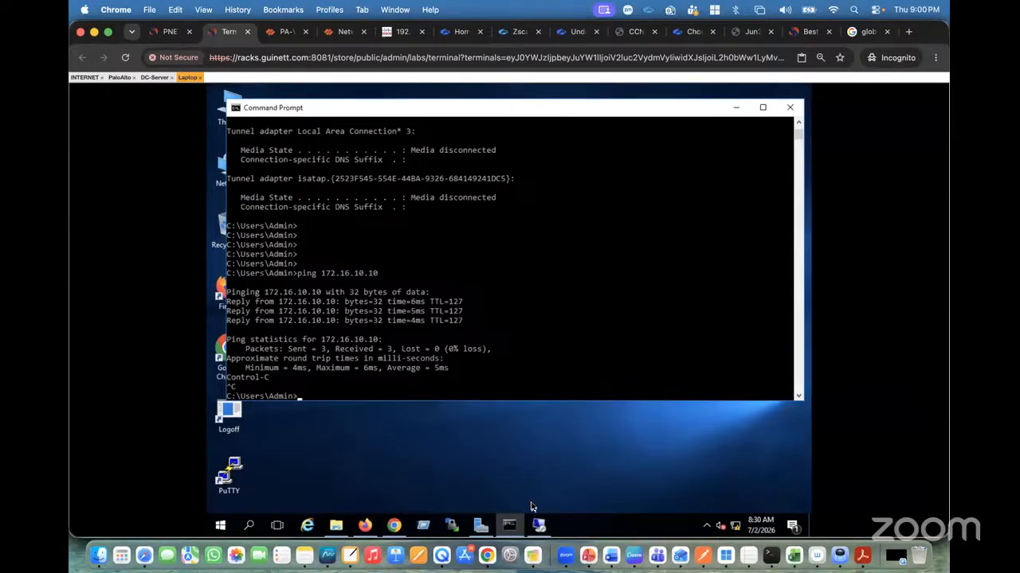
{"action": "left_click", "coordinate": [538, 525]}
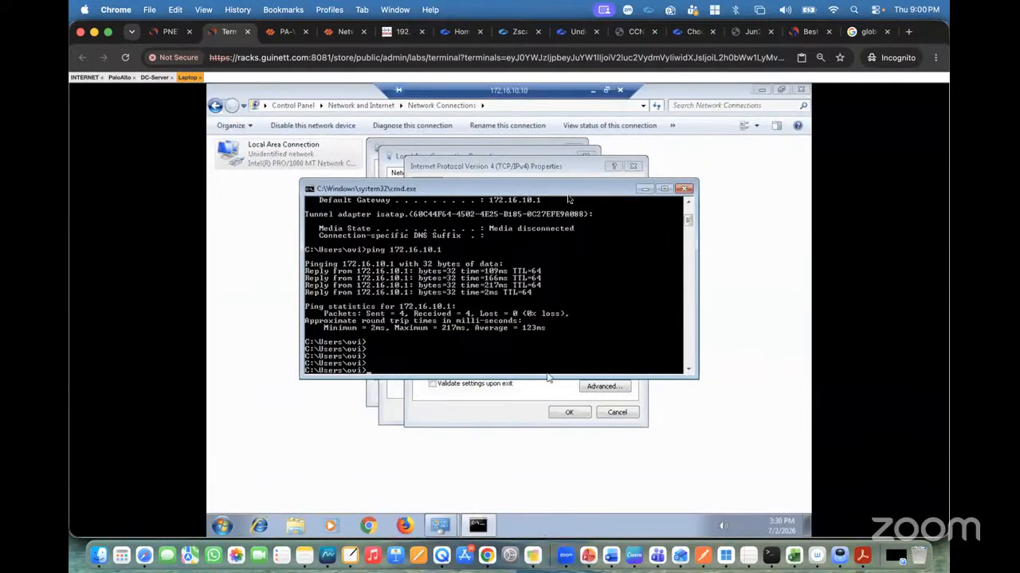
{"action": "left_click", "coordinate": [592, 93]}
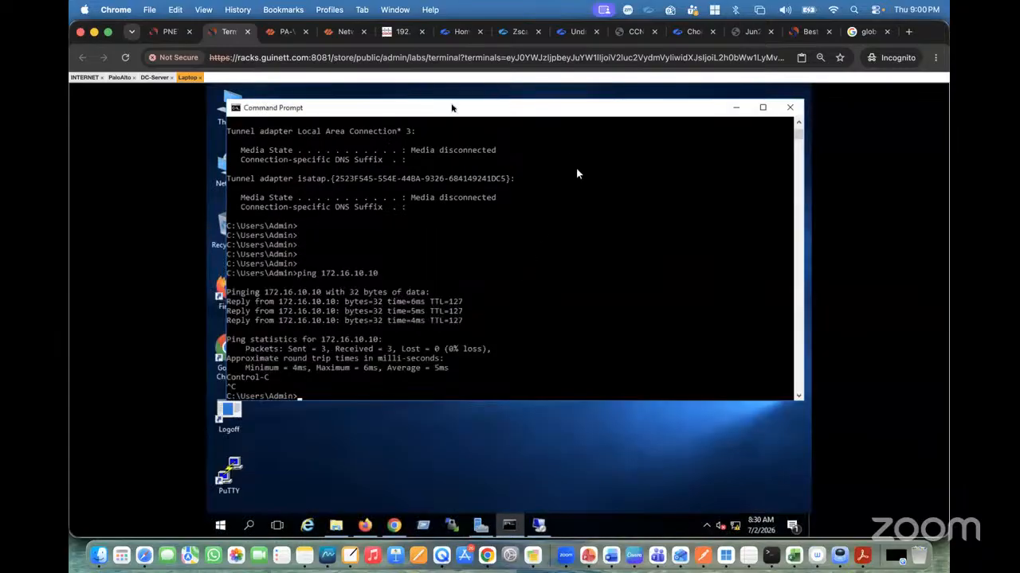
{"action": "left_click", "coordinate": [165, 32]}
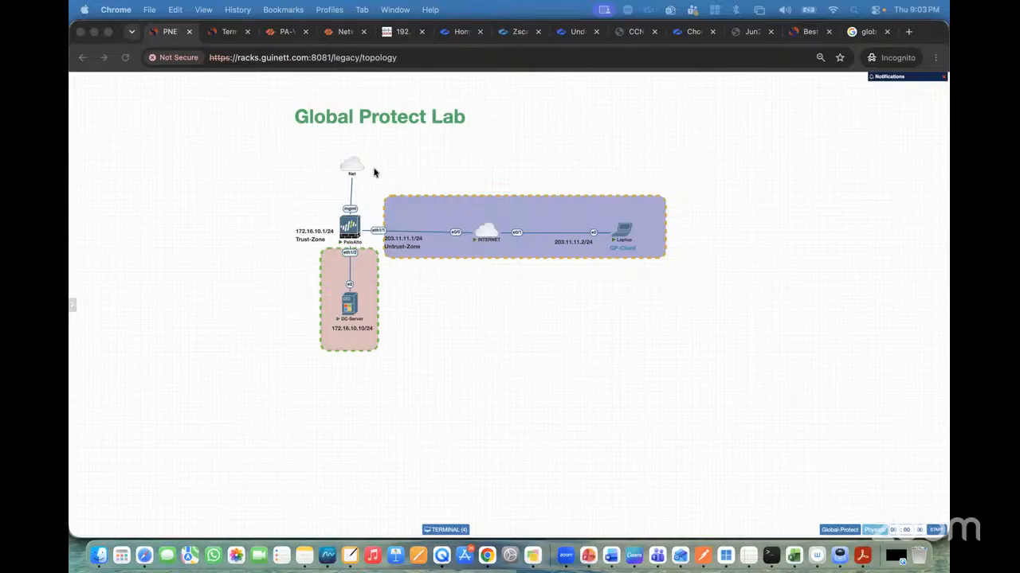
{"action": "left_click", "coordinate": [229, 31]}
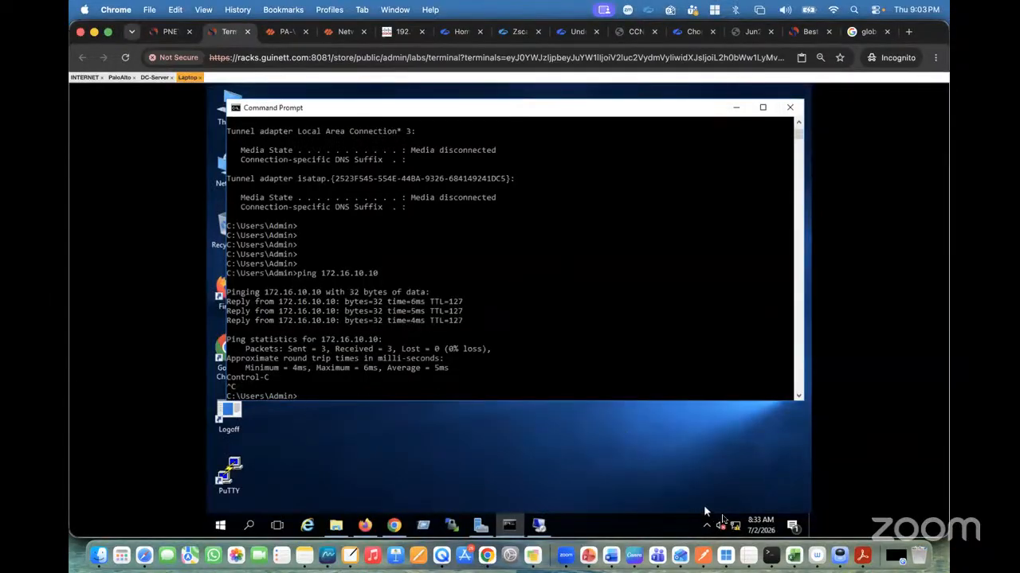
{"action": "left_click", "coordinate": [708, 526]}
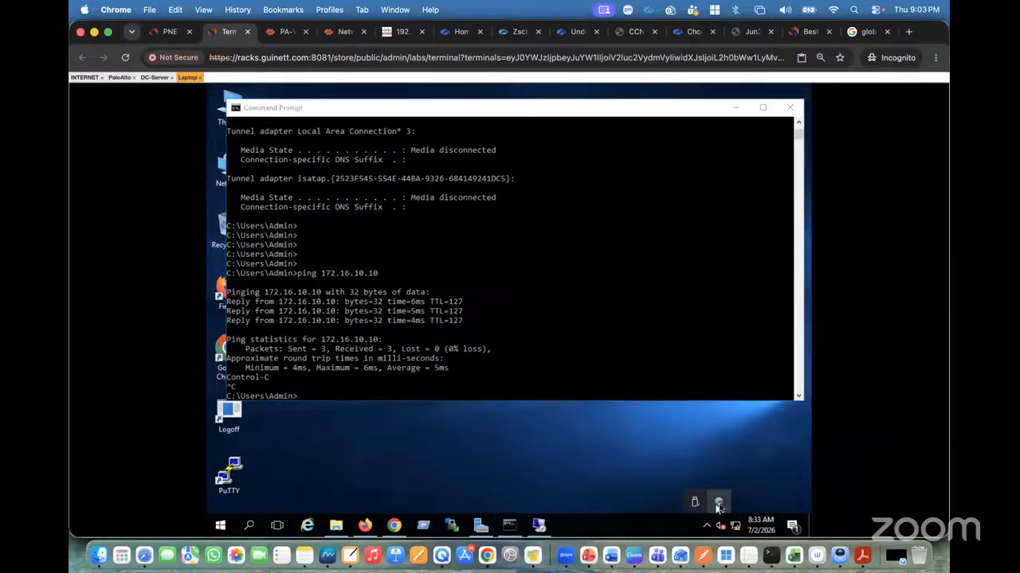
{"action": "left_click", "coordinate": [718, 502]}
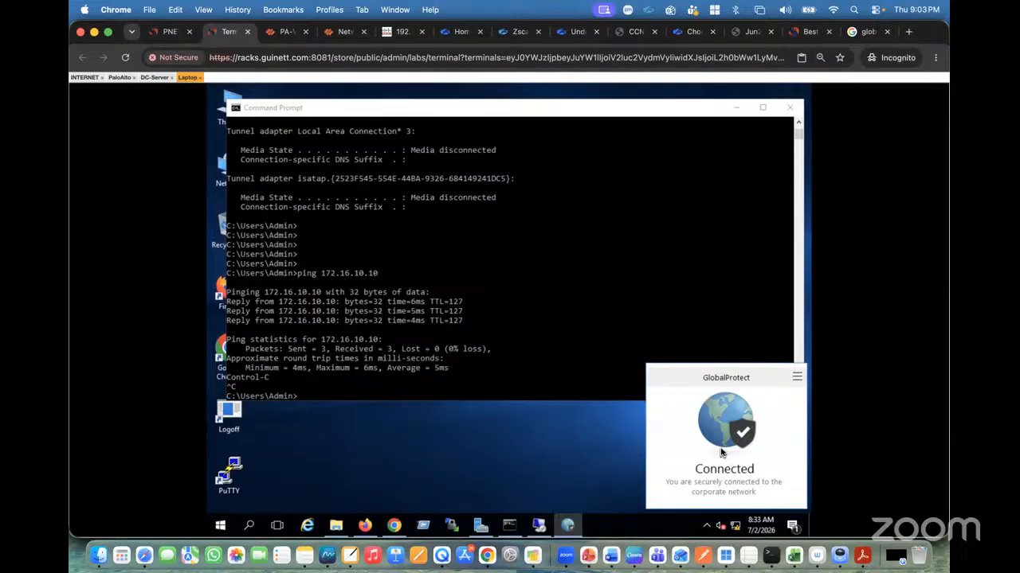
{"action": "left_click", "coordinate": [169, 32]}
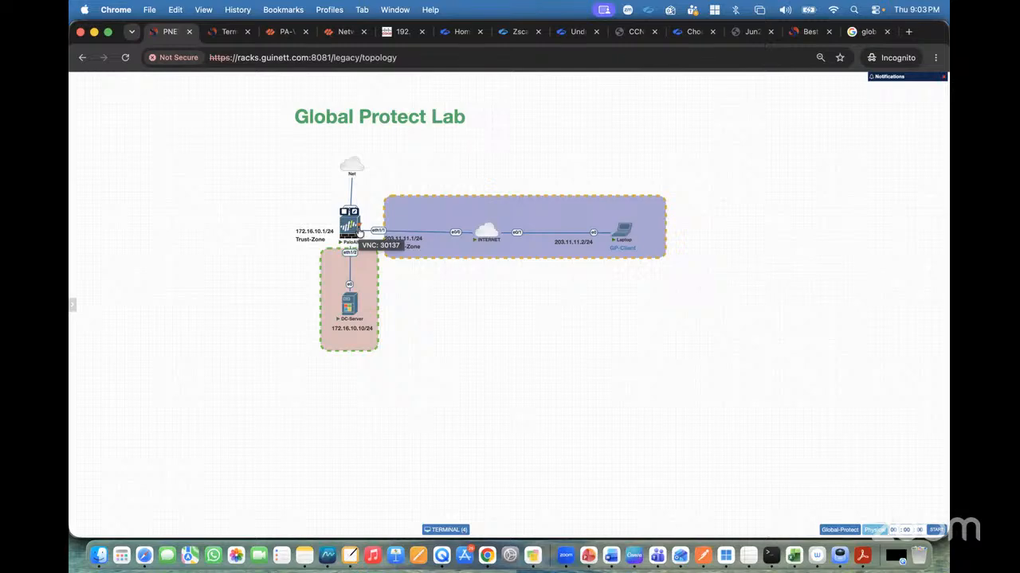
{"action": "left_click", "coordinate": [228, 32]}
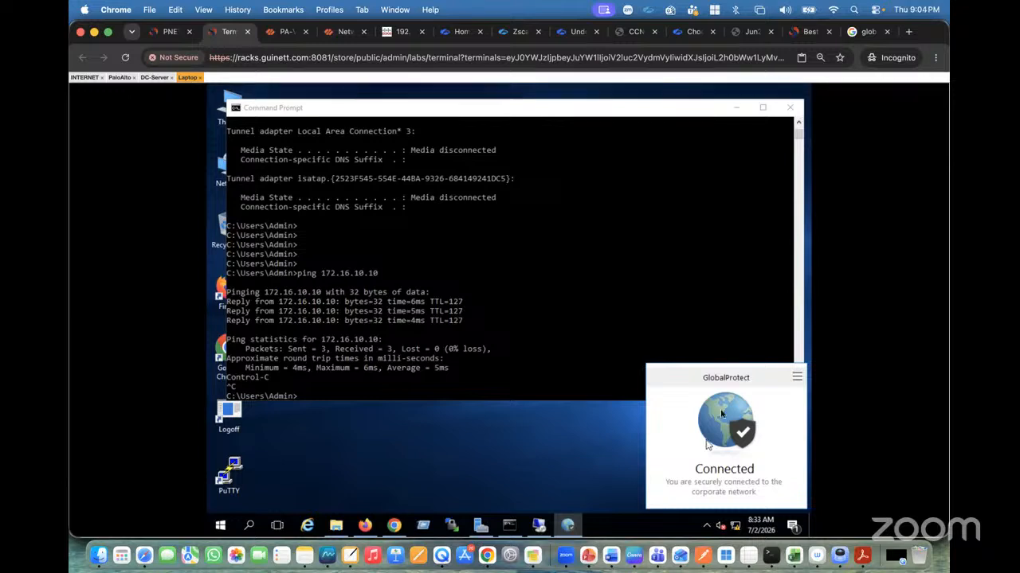
{"action": "left_click", "coordinate": [167, 40]}
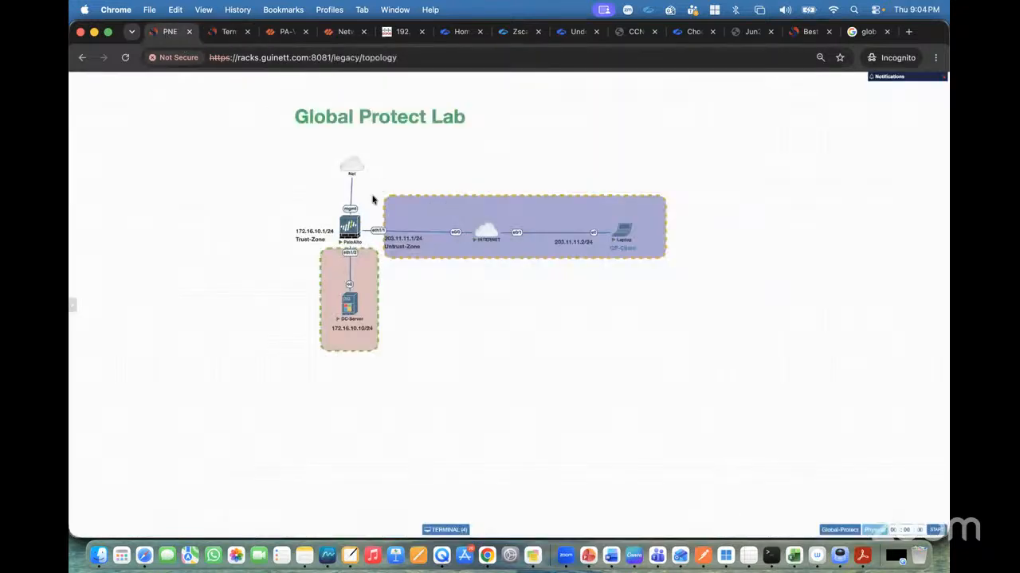
Add the GuiNet-GP-Lab-Users group as source user in the GP-Policy security rule and save it.
{"action": "left_click", "coordinate": [288, 31]}
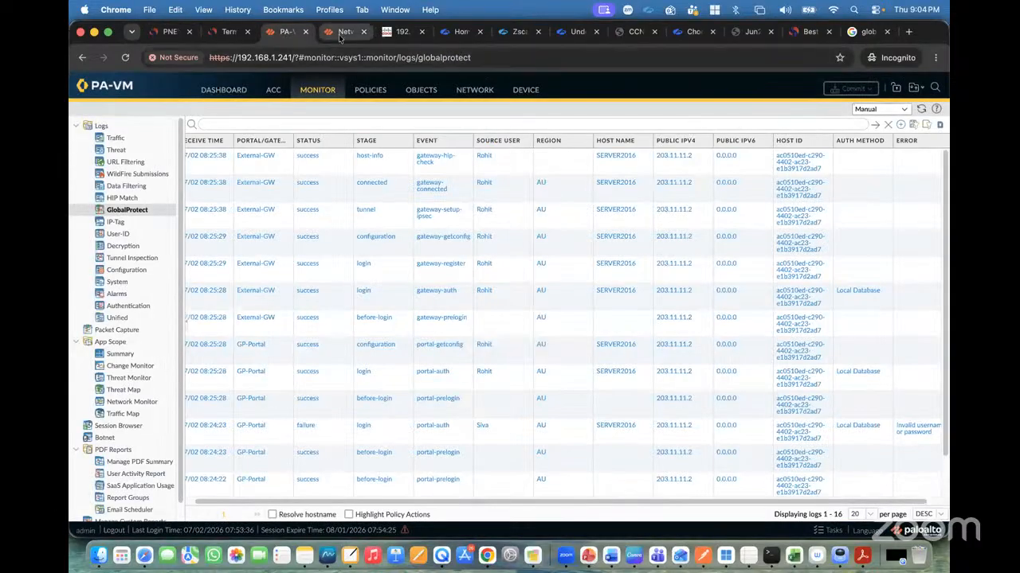
{"action": "left_click", "coordinate": [381, 92]}
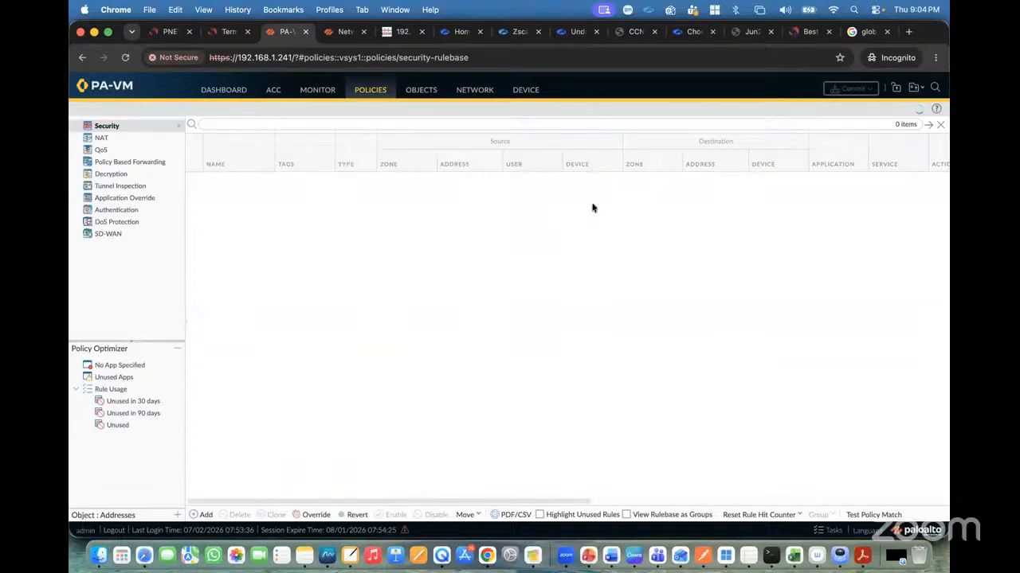
{"action": "left_click", "coordinate": [225, 179]}
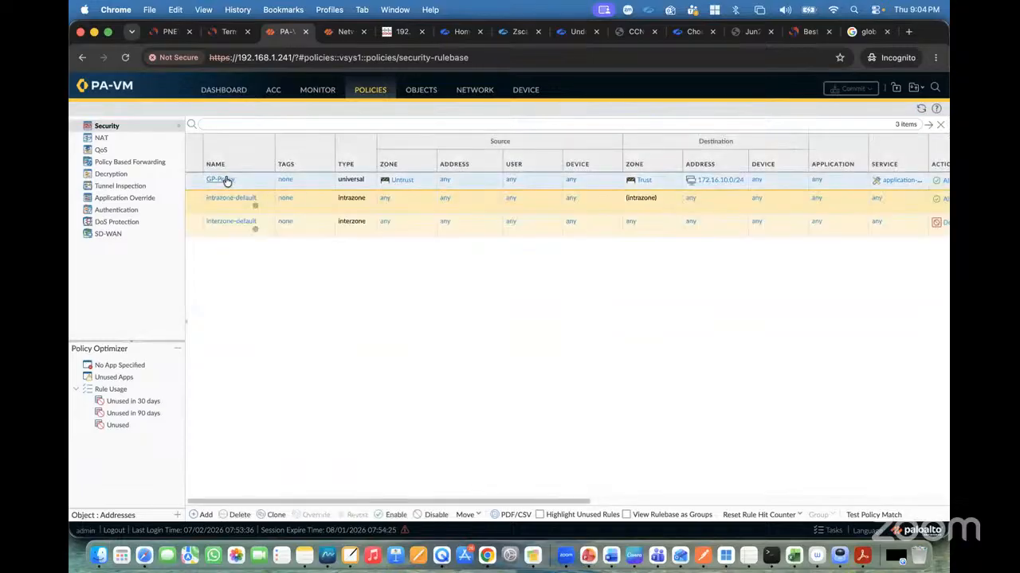
{"action": "left_click", "coordinate": [248, 227]}
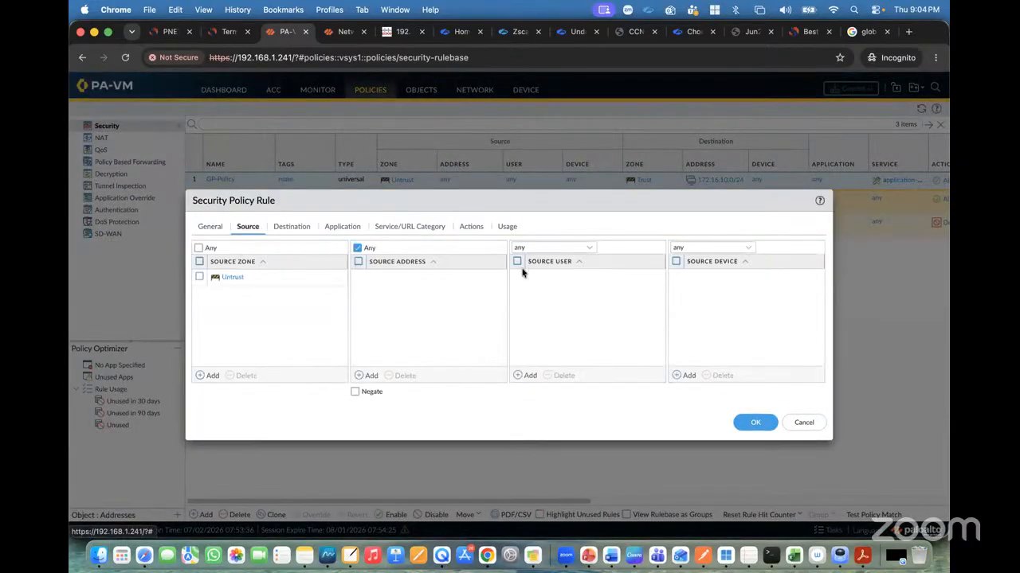
{"action": "left_click", "coordinate": [528, 376]}
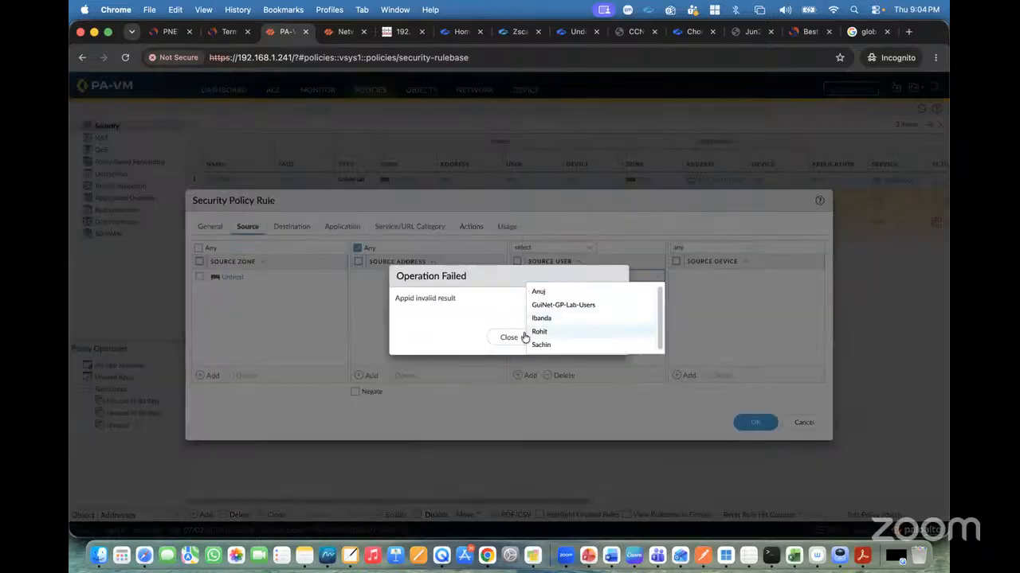
{"action": "left_click", "coordinate": [519, 338]}
{"action": "left_click", "coordinate": [528, 375]}
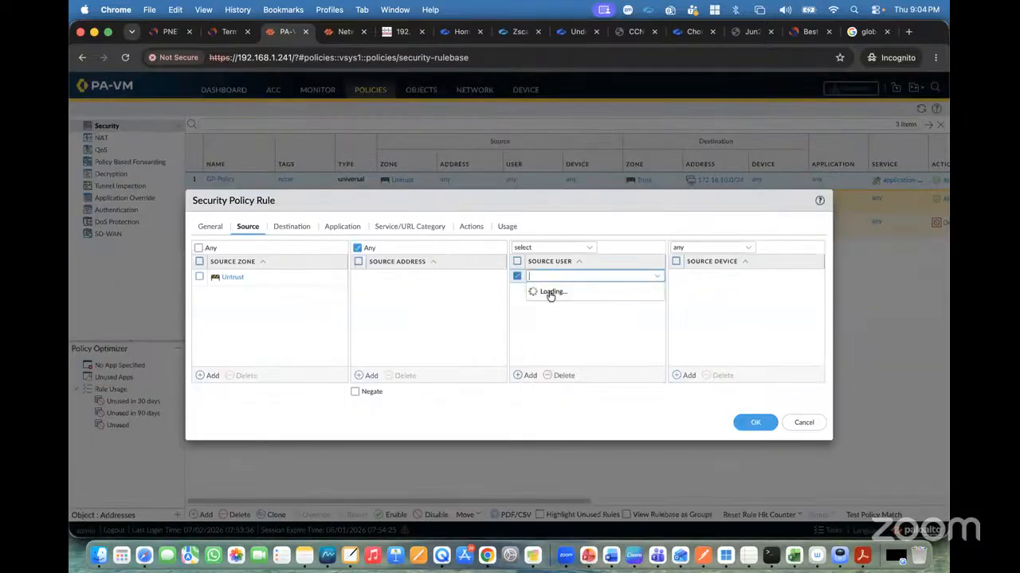
{"action": "left_click", "coordinate": [550, 306]}
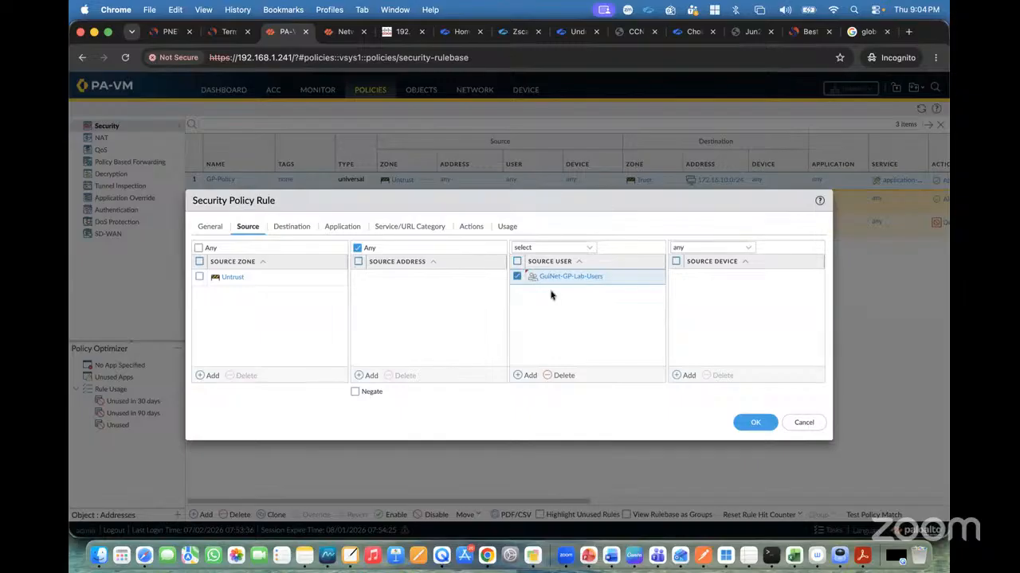
{"action": "left_click", "coordinate": [753, 423]}
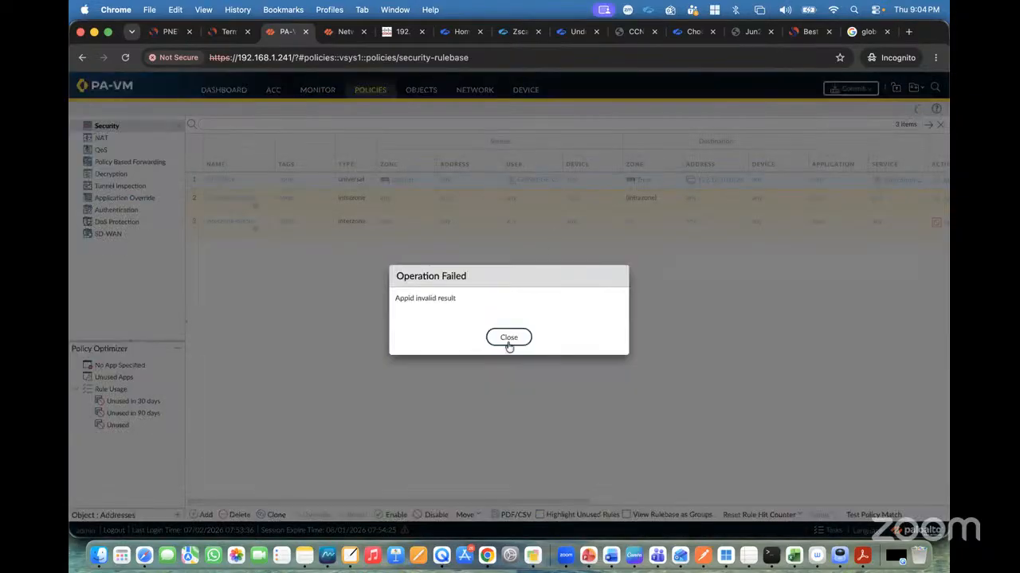
Dismiss the operation error and commit all changes to the firewall configuration.
{"action": "left_click", "coordinate": [508, 340]}
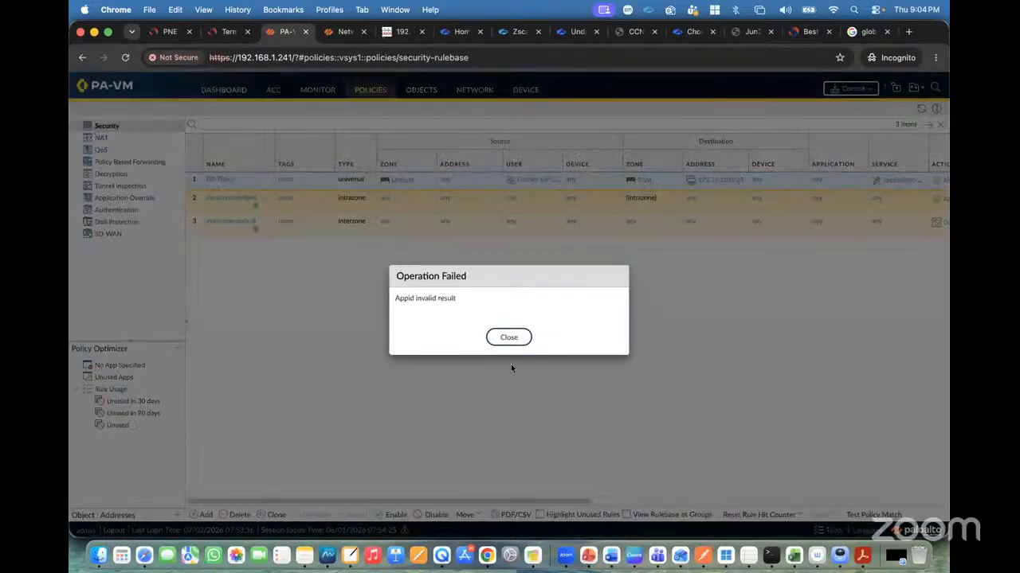
{"action": "left_click", "coordinate": [506, 343]}
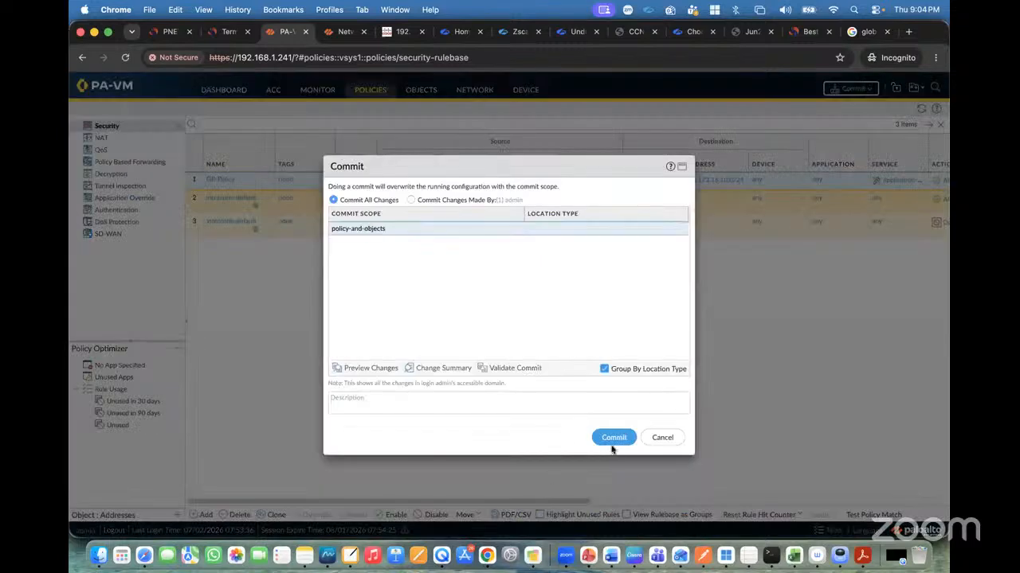
{"action": "left_click", "coordinate": [612, 441]}
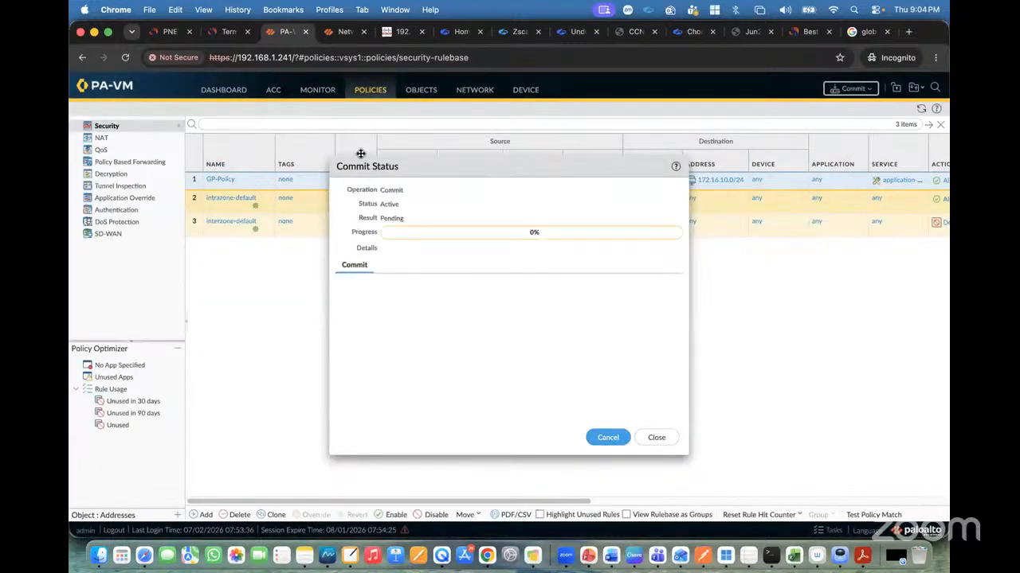
{"action": "left_click", "coordinate": [170, 34]}
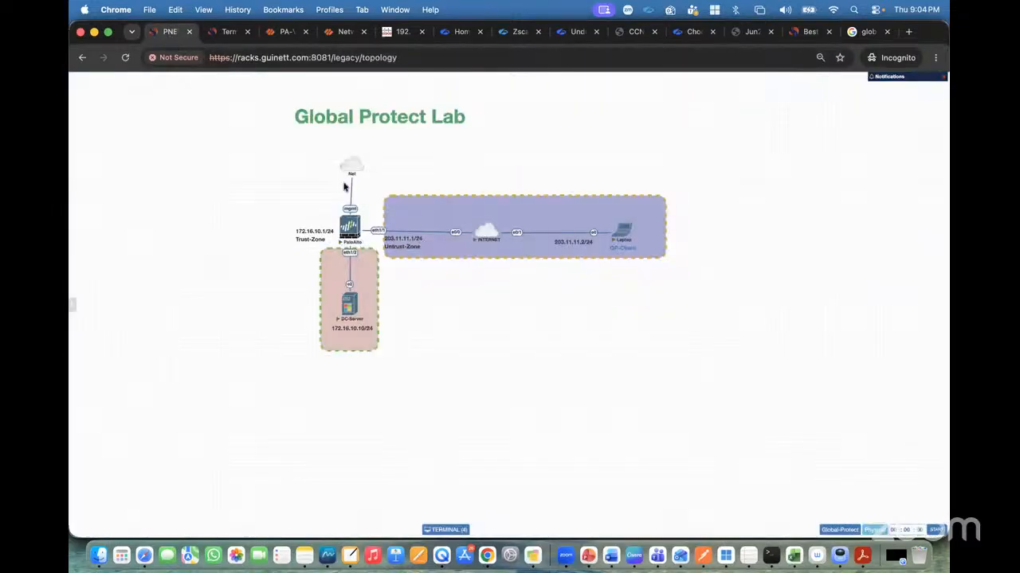
{"action": "left_click", "coordinate": [286, 36]}
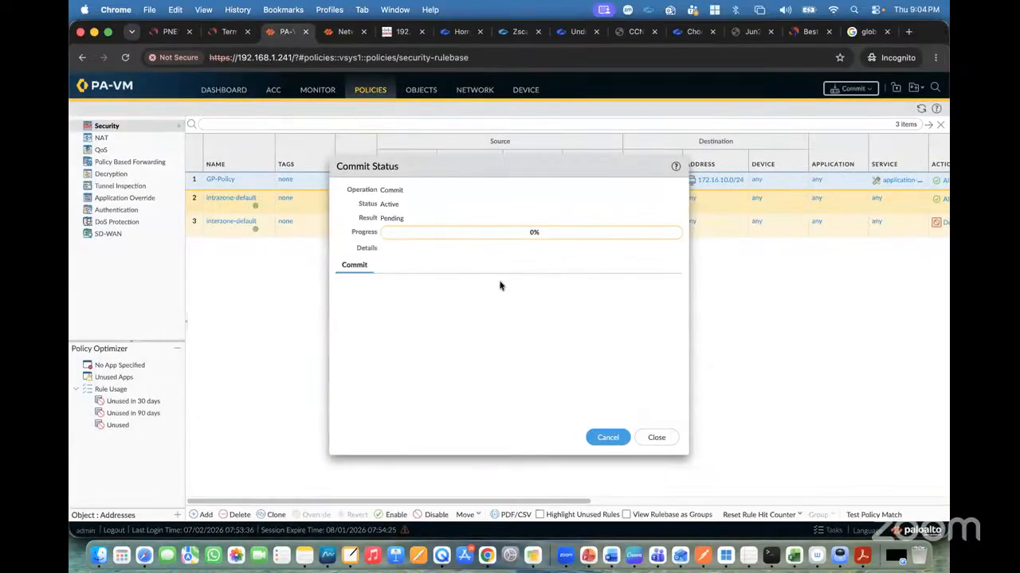
{"action": "left_click", "coordinate": [167, 32]}
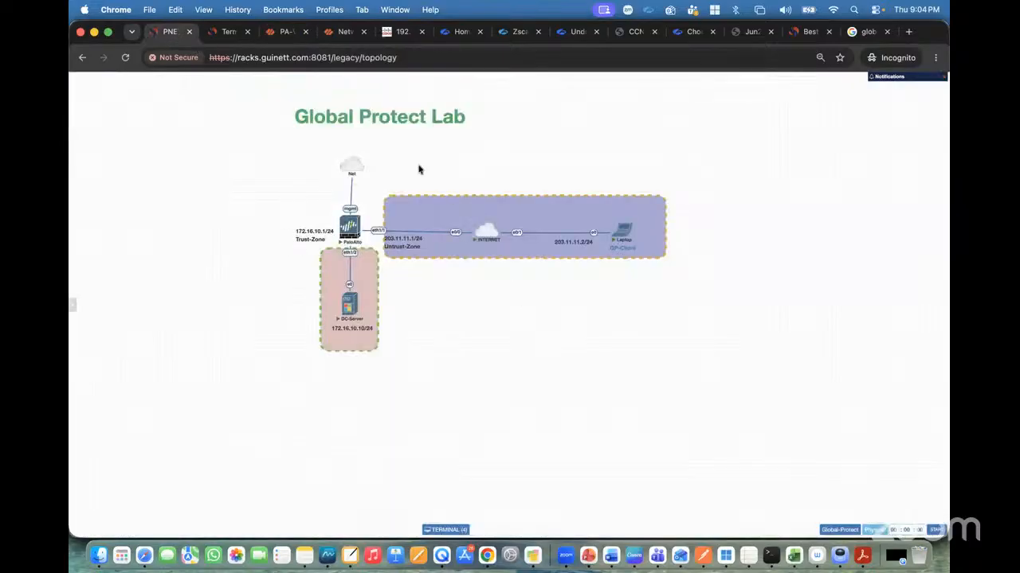
{"action": "left_click", "coordinate": [284, 36]}
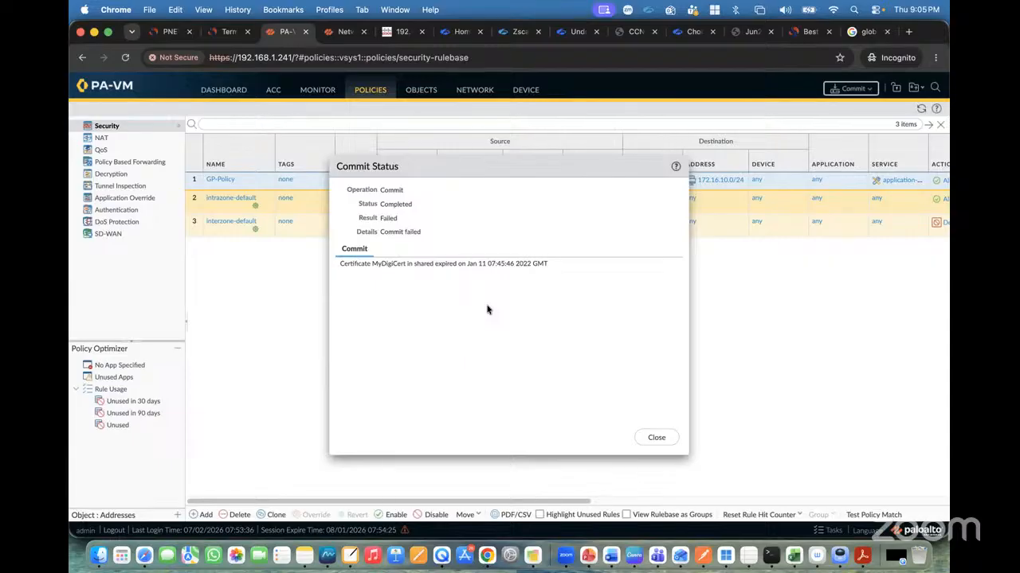
Close the commit status and run the commit on the firewall again.
{"action": "left_click", "coordinate": [655, 436]}
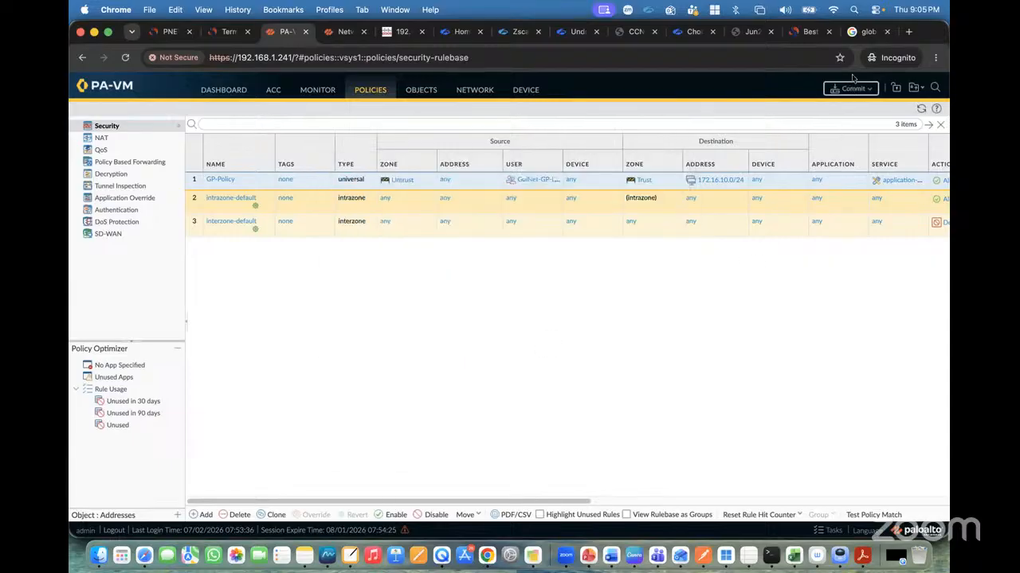
{"action": "left_click", "coordinate": [847, 90]}
{"action": "left_click", "coordinate": [621, 442]}
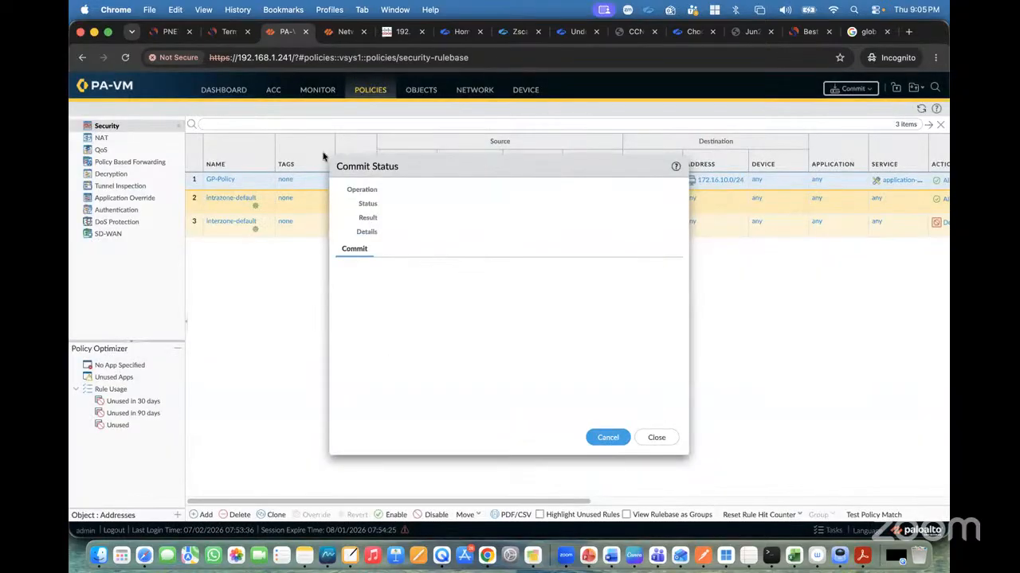
Switch to the Global Protect Lab topology and examine the path from the laptop through the firewall to the DC-Server.
{"action": "left_click", "coordinate": [169, 35]}
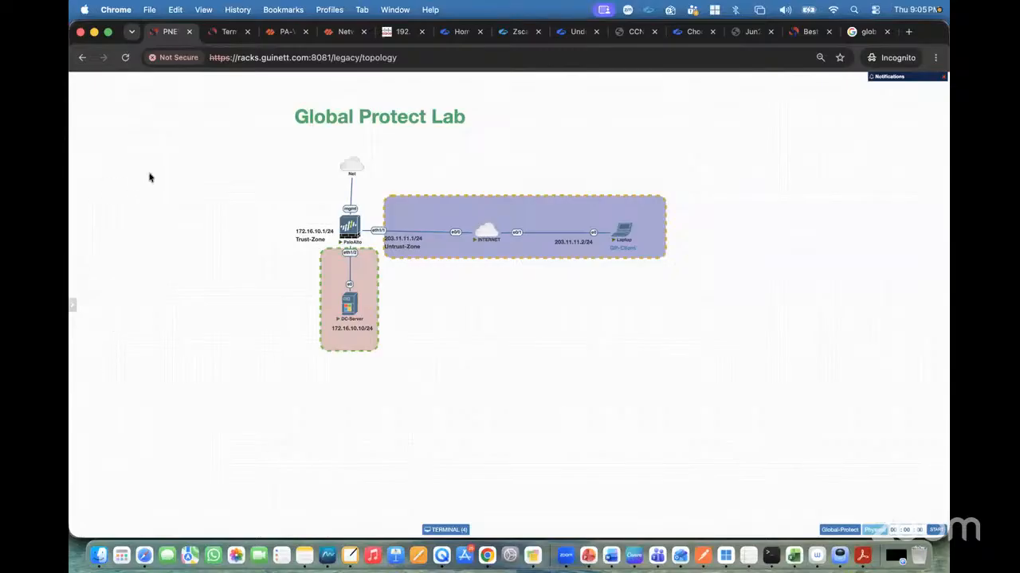
{"action": "key", "text": "ctrl+a"}
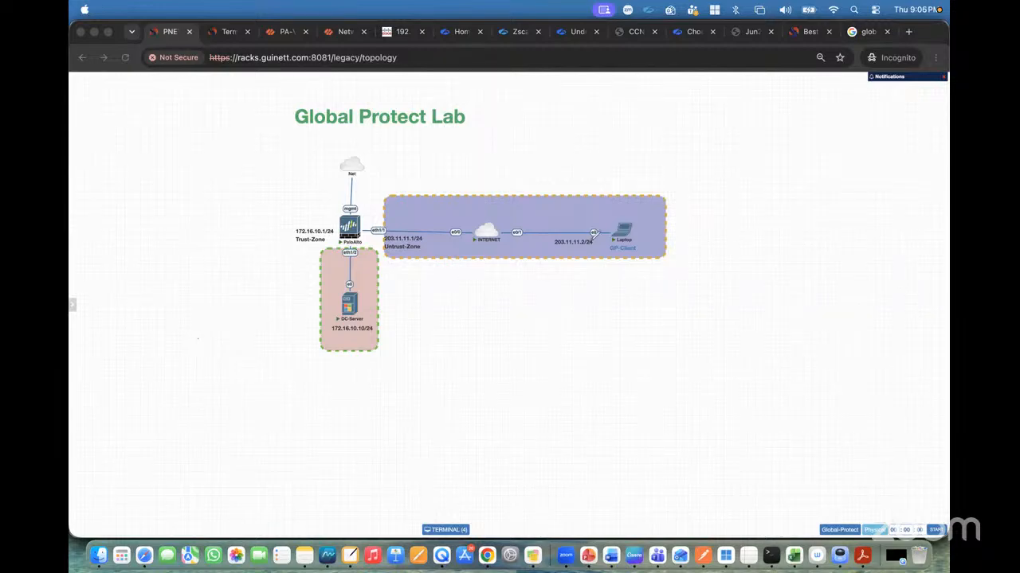
{"action": "left_click_drag", "start_coordinate": [361, 166], "coordinate": [621, 233]}
{"action": "mouse_move", "coordinate": [356, 150]}
{"action": "left_mouse_down"}
{"action": "mouse_move", "coordinate": [372, 152]}
{"action": "mouse_move", "coordinate": [364, 165]}
{"action": "left_mouse_up"}
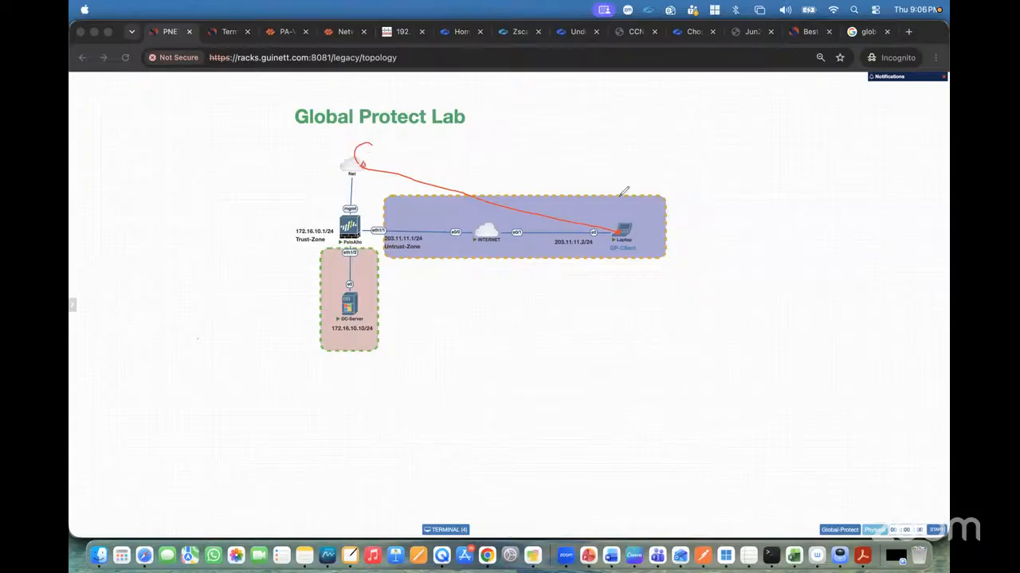
{"action": "left_click_drag", "start_coordinate": [630, 228], "coordinate": [706, 218]}
{"action": "mouse_move", "coordinate": [629, 229]}
{"action": "left_mouse_down"}
{"action": "mouse_move", "coordinate": [365, 230]}
{"action": "mouse_move", "coordinate": [350, 302]}
{"action": "left_mouse_up"}
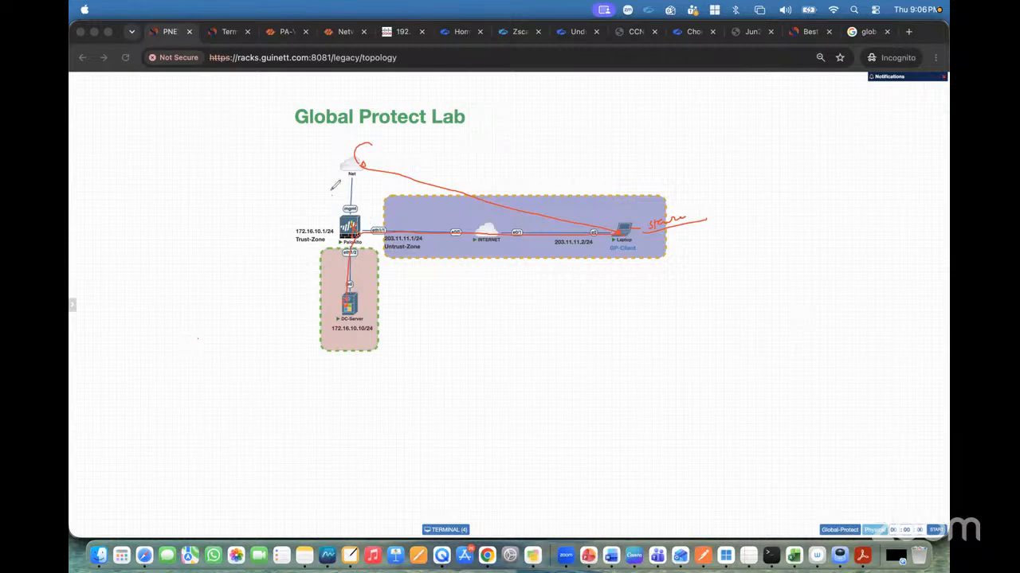
{"action": "mouse_move", "coordinate": [328, 191]}
{"action": "left_mouse_down"}
{"action": "mouse_move", "coordinate": [339, 188]}
{"action": "mouse_move", "coordinate": [296, 171]}
{"action": "mouse_move", "coordinate": [317, 165]}
{"action": "left_mouse_up"}
{"action": "mouse_move", "coordinate": [367, 145]}
{"action": "left_mouse_down"}
{"action": "mouse_move", "coordinate": [392, 175]}
{"action": "mouse_move", "coordinate": [629, 227]}
{"action": "left_mouse_up"}
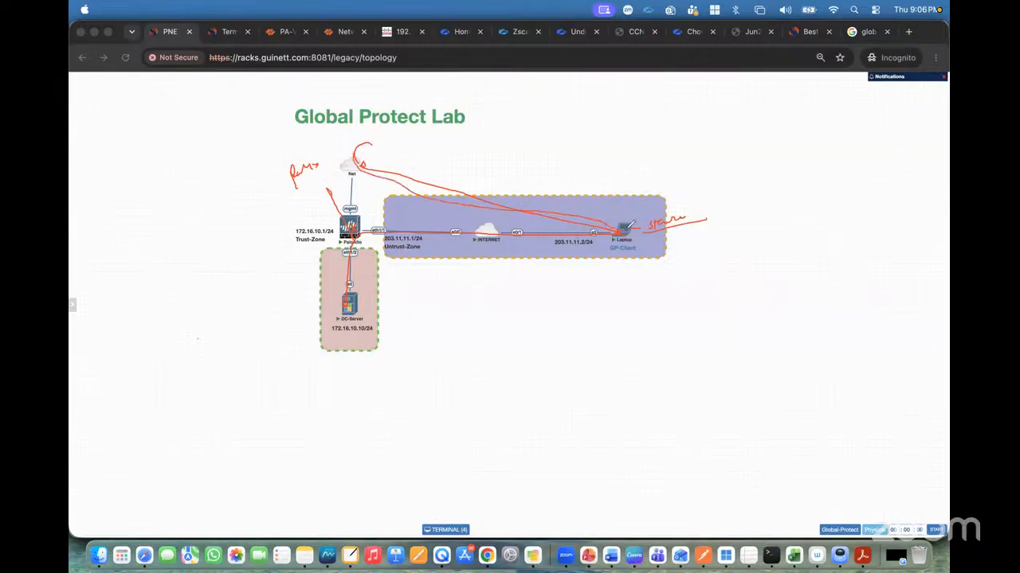
{"action": "mouse_move", "coordinate": [512, 232]}
{"action": "left_mouse_down"}
{"action": "mouse_move", "coordinate": [375, 225]}
{"action": "mouse_move", "coordinate": [363, 212]}
{"action": "mouse_move", "coordinate": [369, 228]}
{"action": "mouse_move", "coordinate": [389, 231]}
{"action": "left_mouse_up"}
{"action": "left_click_drag", "start_coordinate": [326, 218], "coordinate": [336, 232]}
{"action": "left_click_drag", "start_coordinate": [333, 216], "coordinate": [334, 252]}
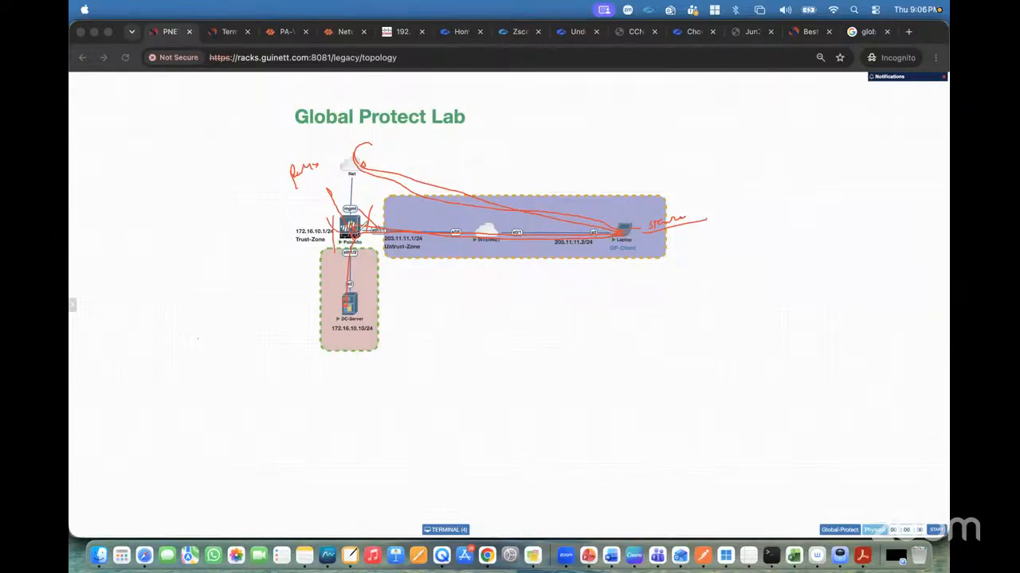